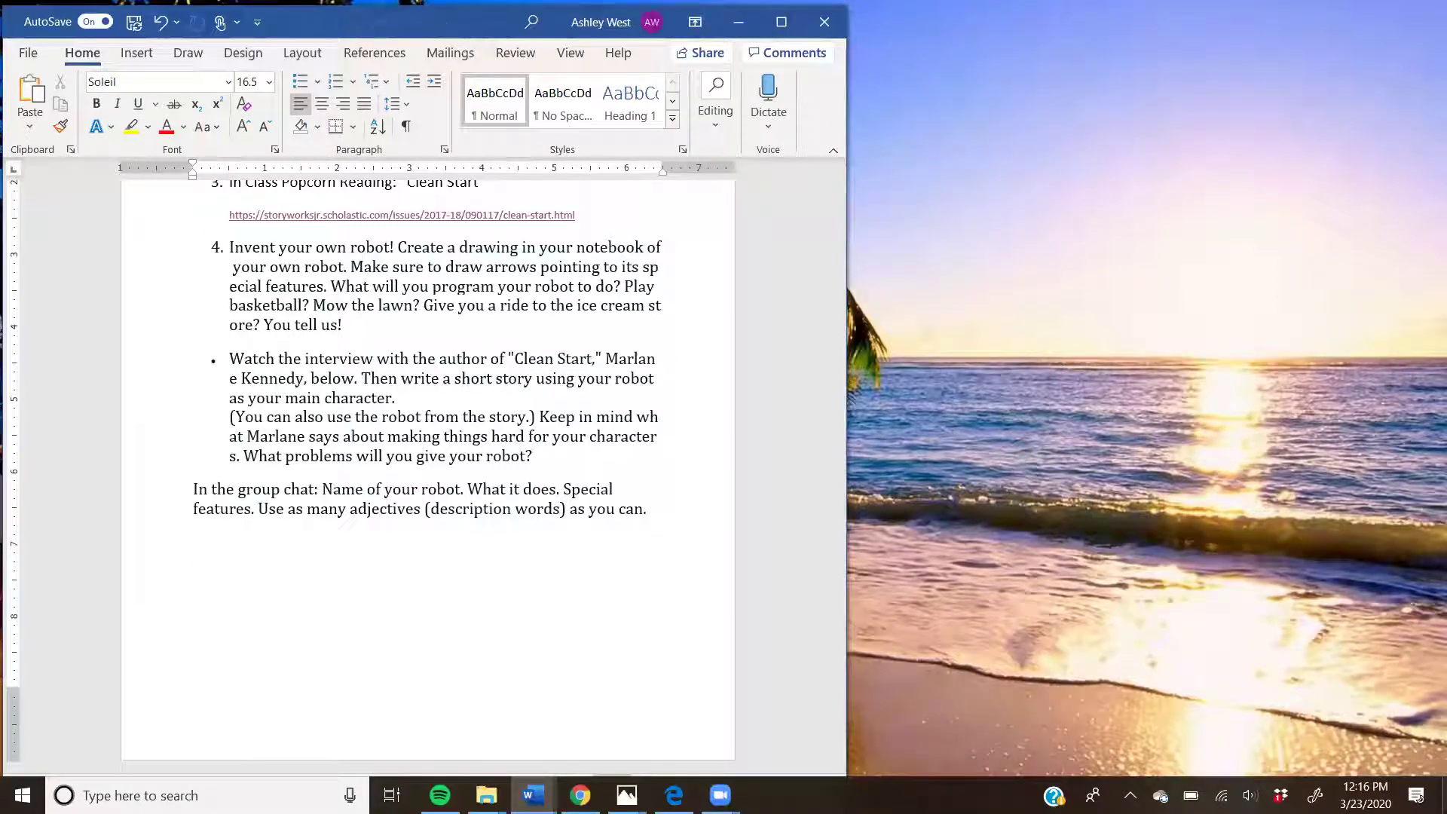
- Add a 'Warm up:' line after the group chat paragraph and shrink the Word window to show the taskbar
left_click(656, 514)
key("Return")
key("Return")
type("War")
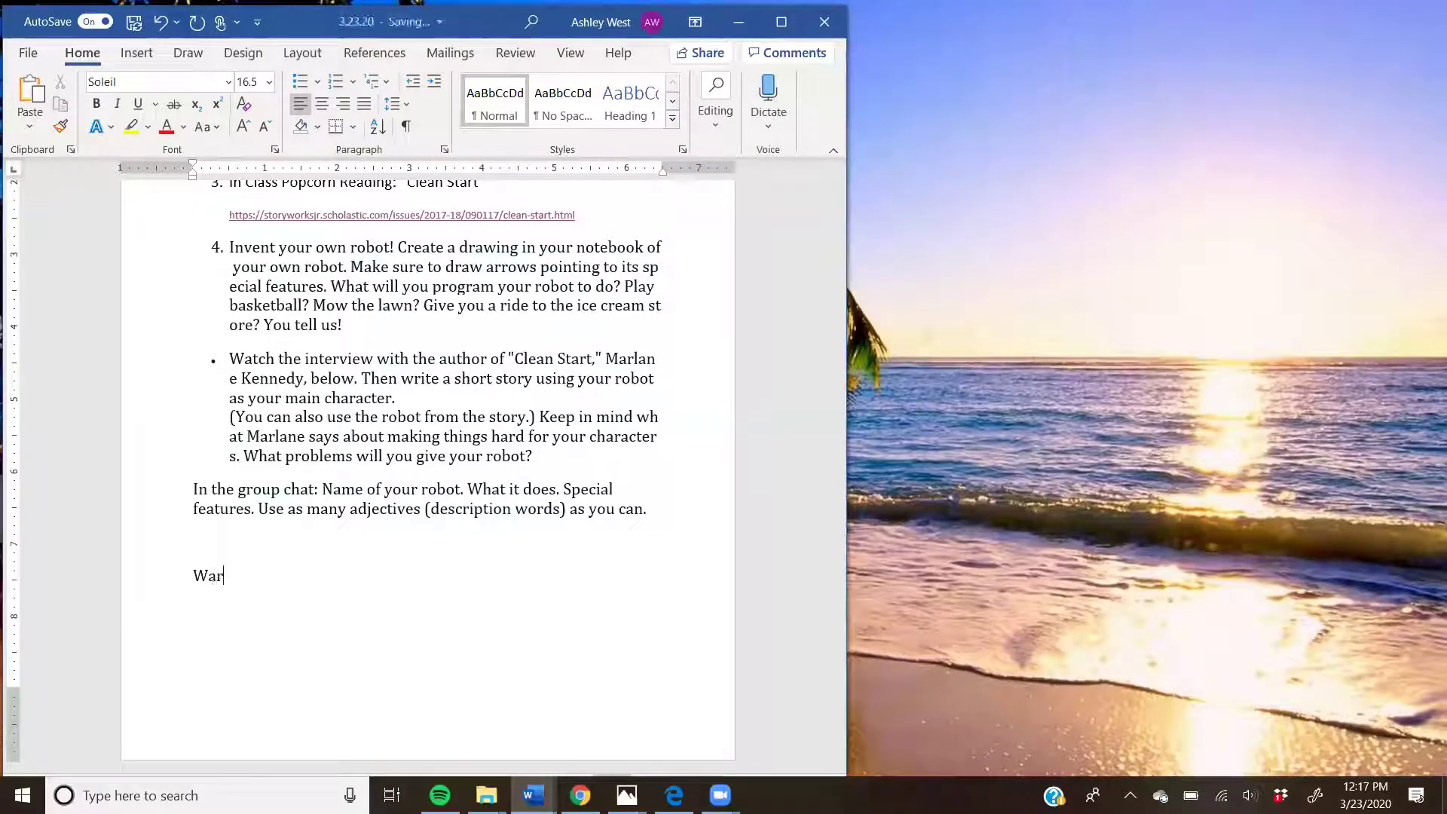
type("m up:")
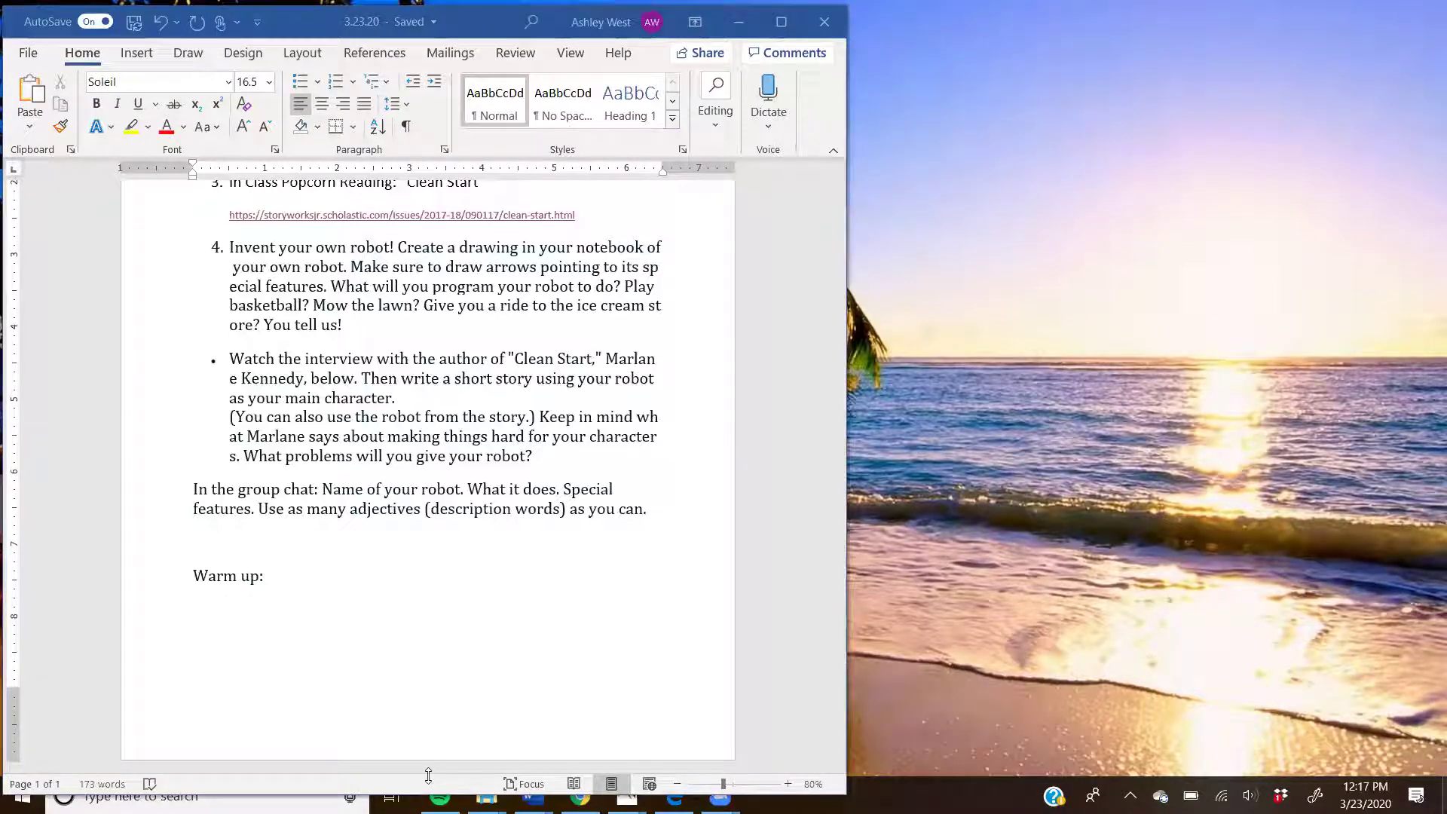
left_click_drag(428, 775, 420, 735)
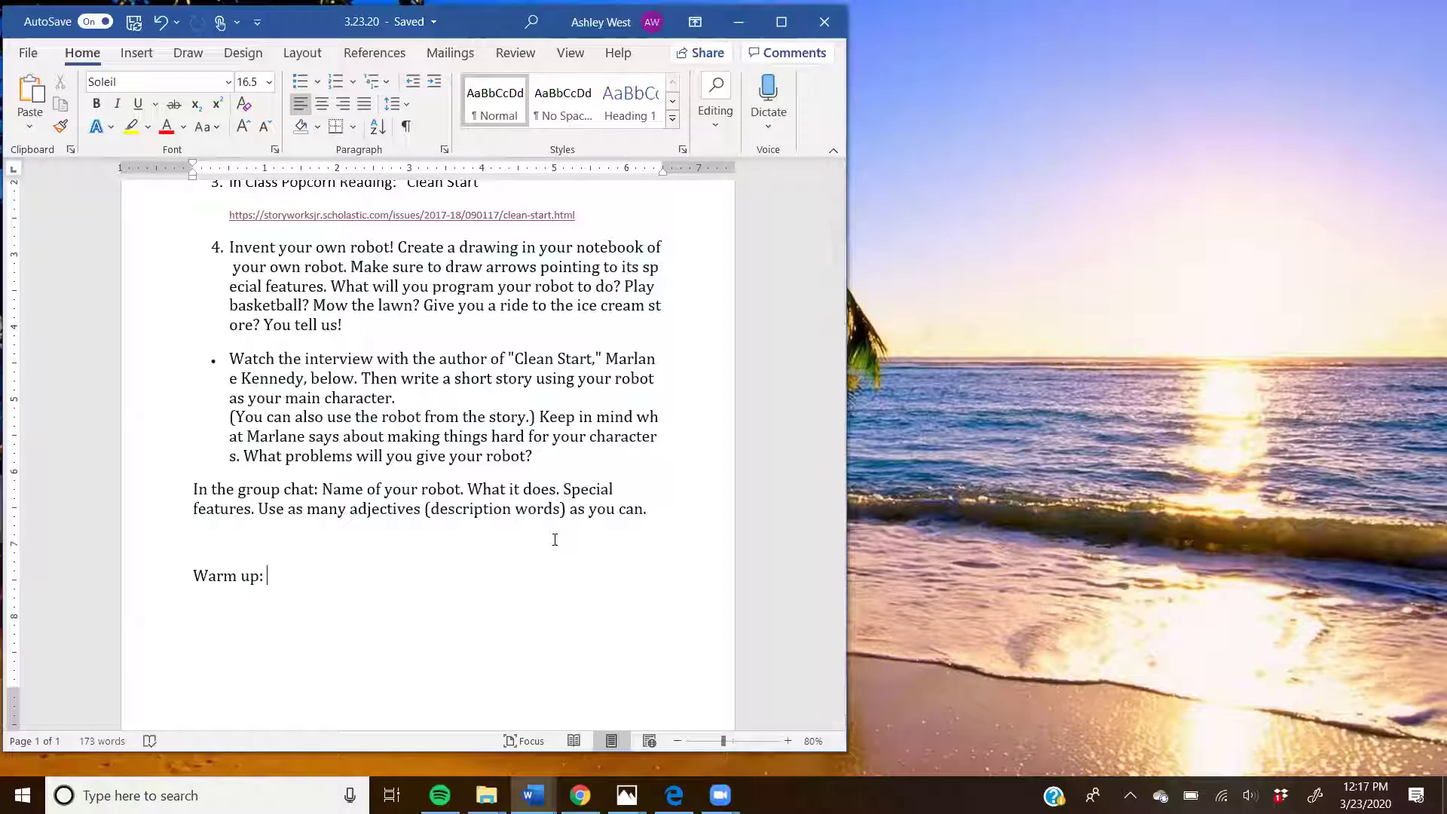
- Switch to the Story Starters tab in Chrome and choose the Scrambler theme
key("alt+Tab")
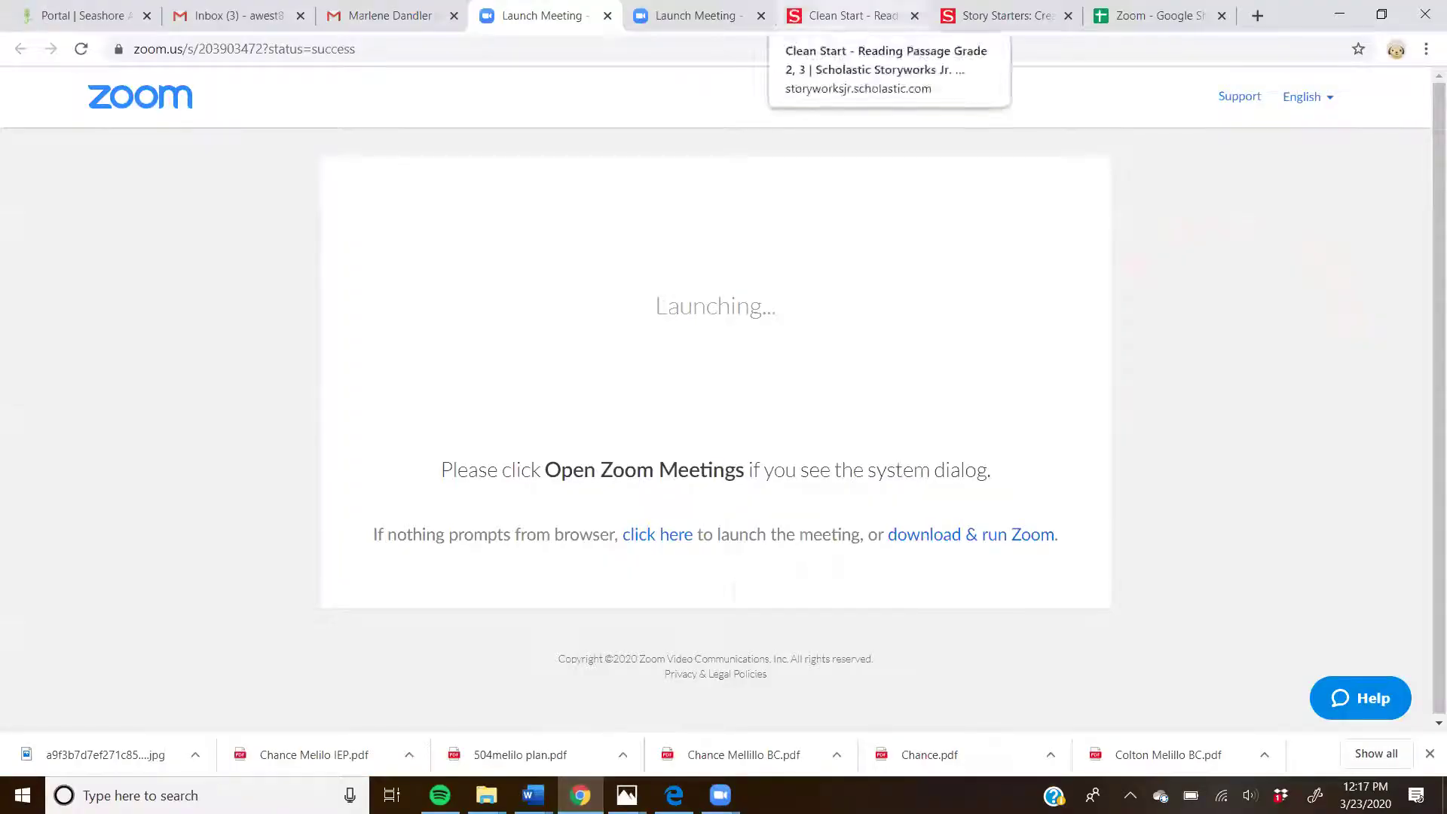
left_click(997, 17)
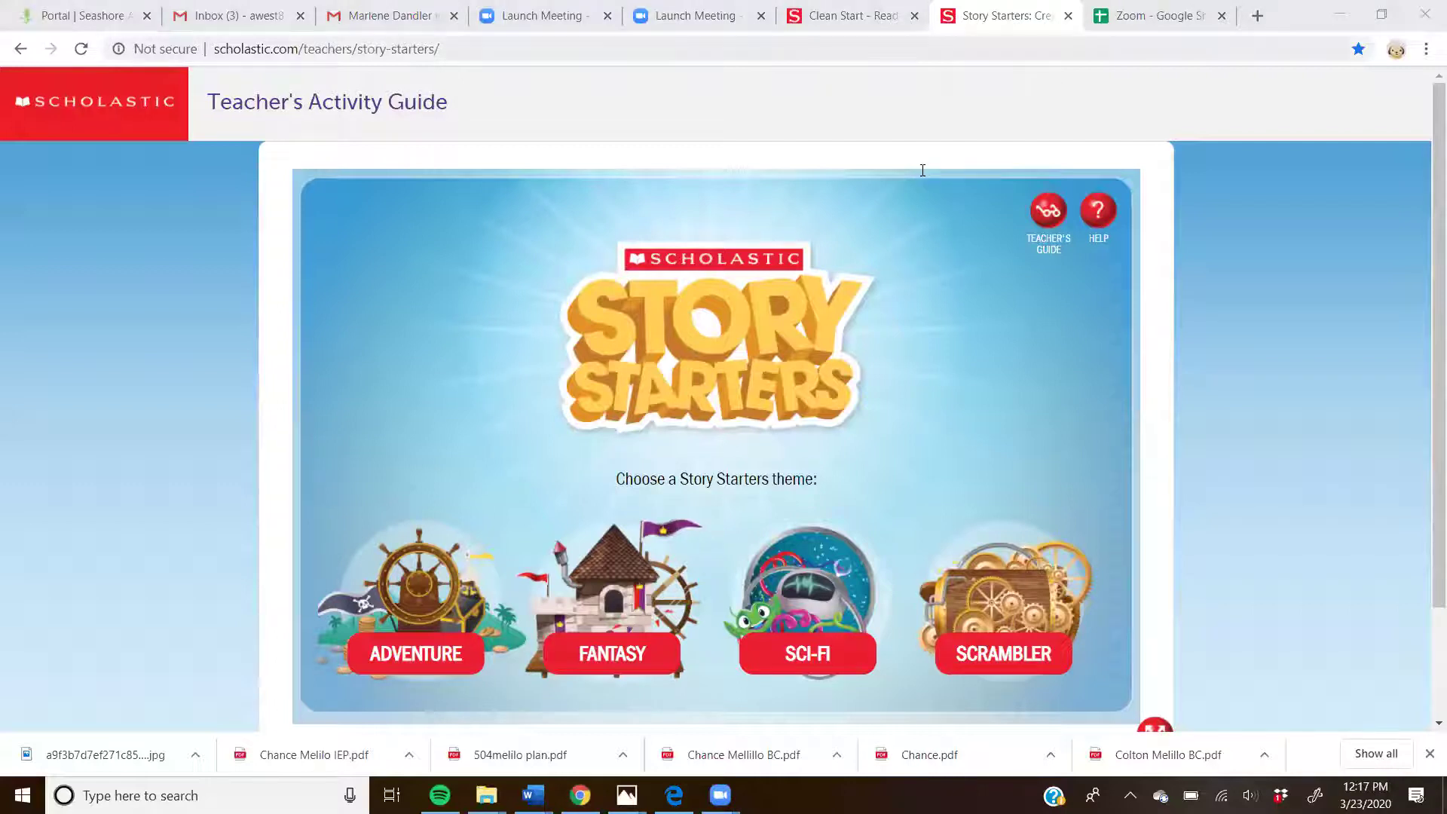
mouse_move(1423, 355)
left_mouse_down()
mouse_move(1423, 439)
mouse_move(1423, 354)
left_mouse_up()
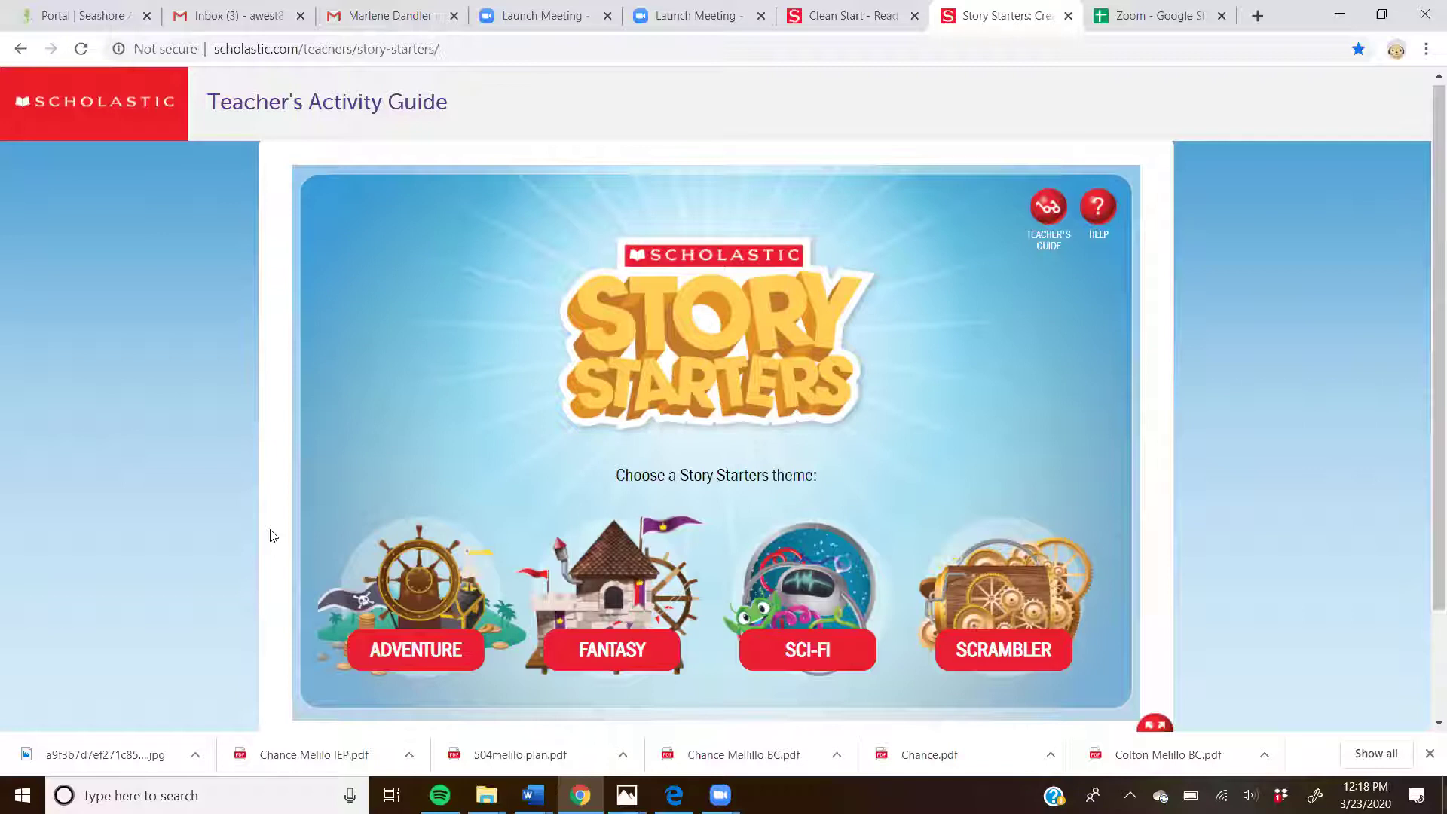
left_click(1005, 596)
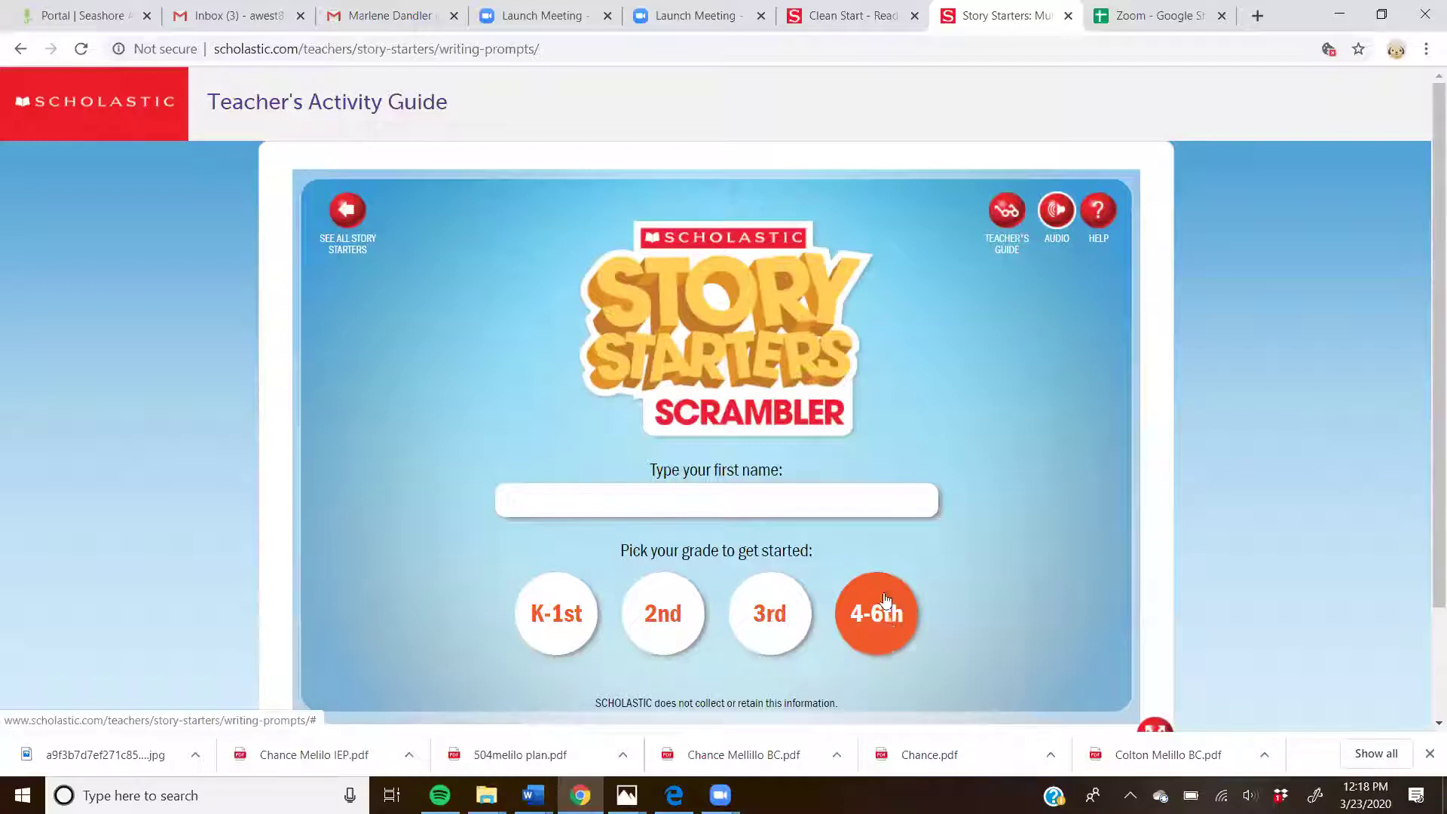
- Dismiss the name-required message, enter a first name, and select grade 4-6th
left_click(889, 627)
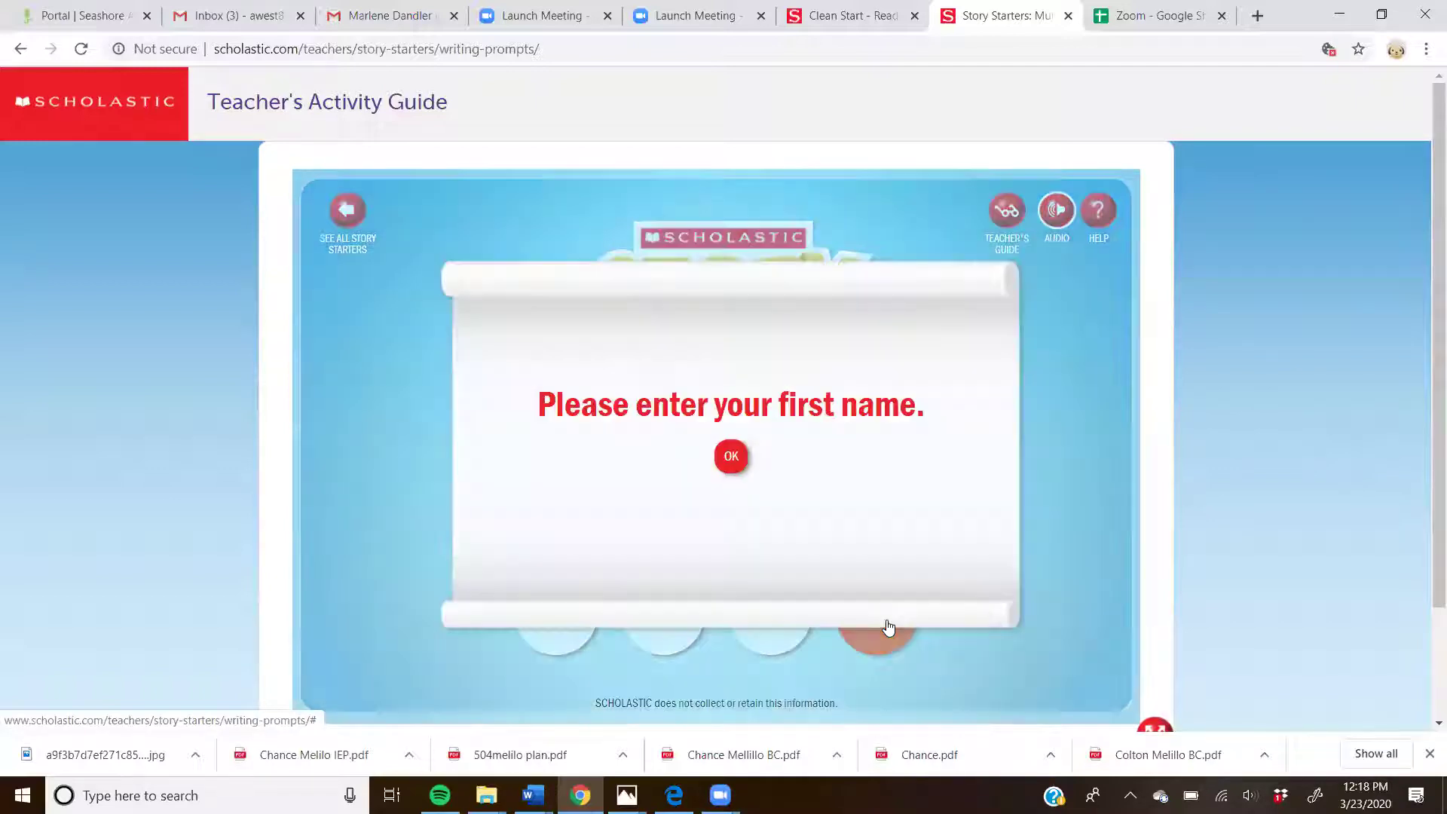
left_click(730, 454)
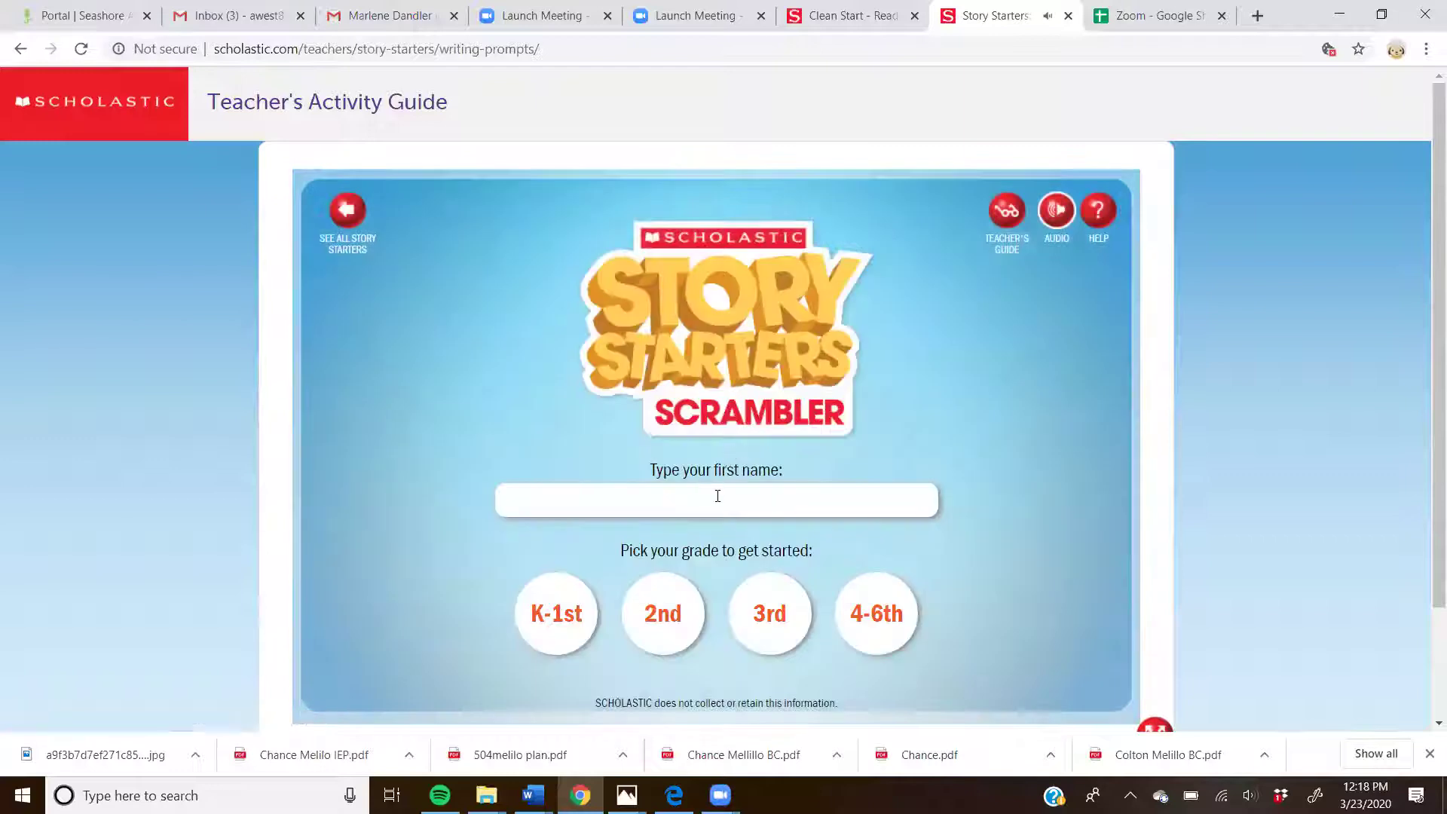
left_click(718, 497)
type("west")
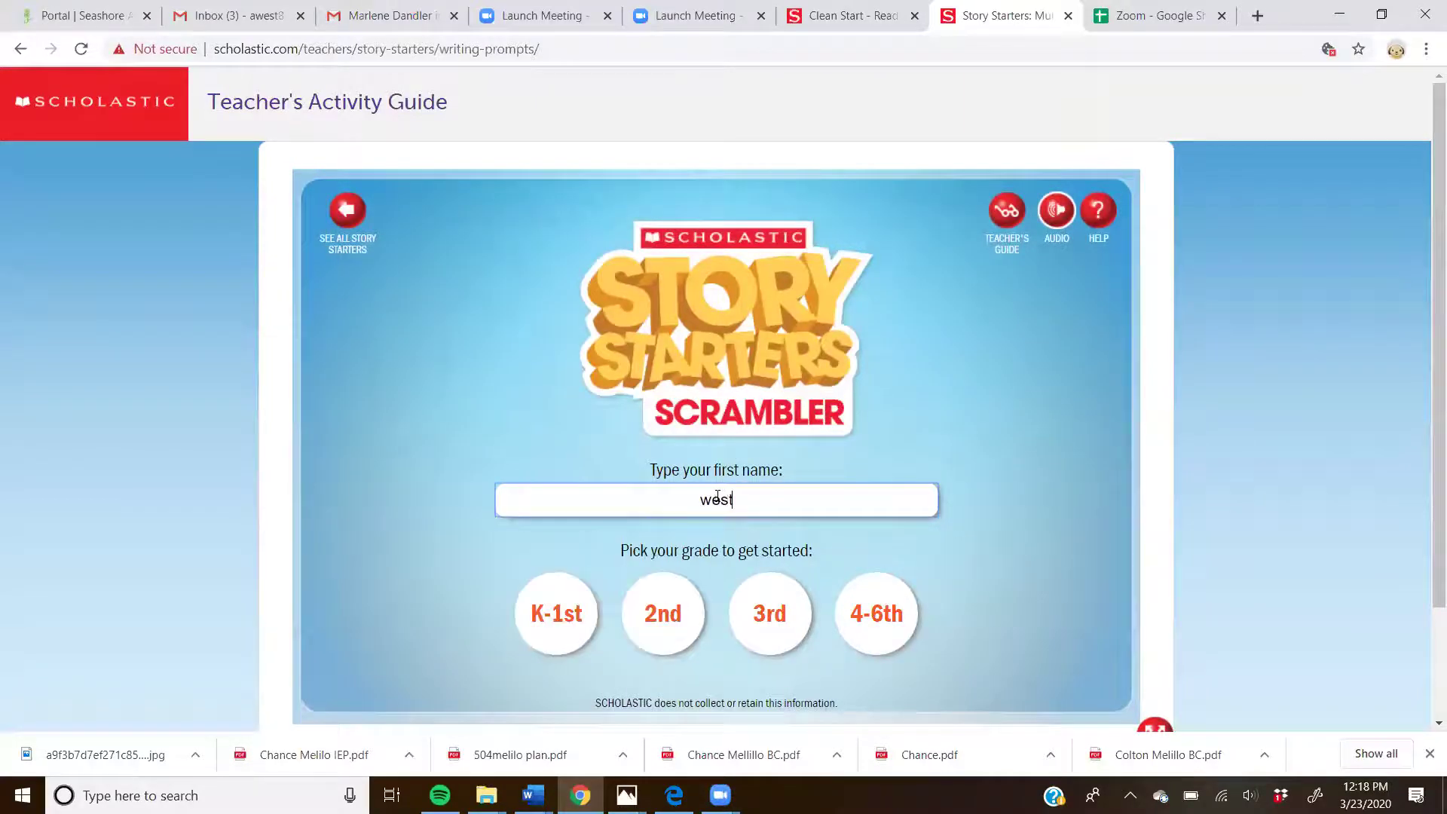
left_click(881, 635)
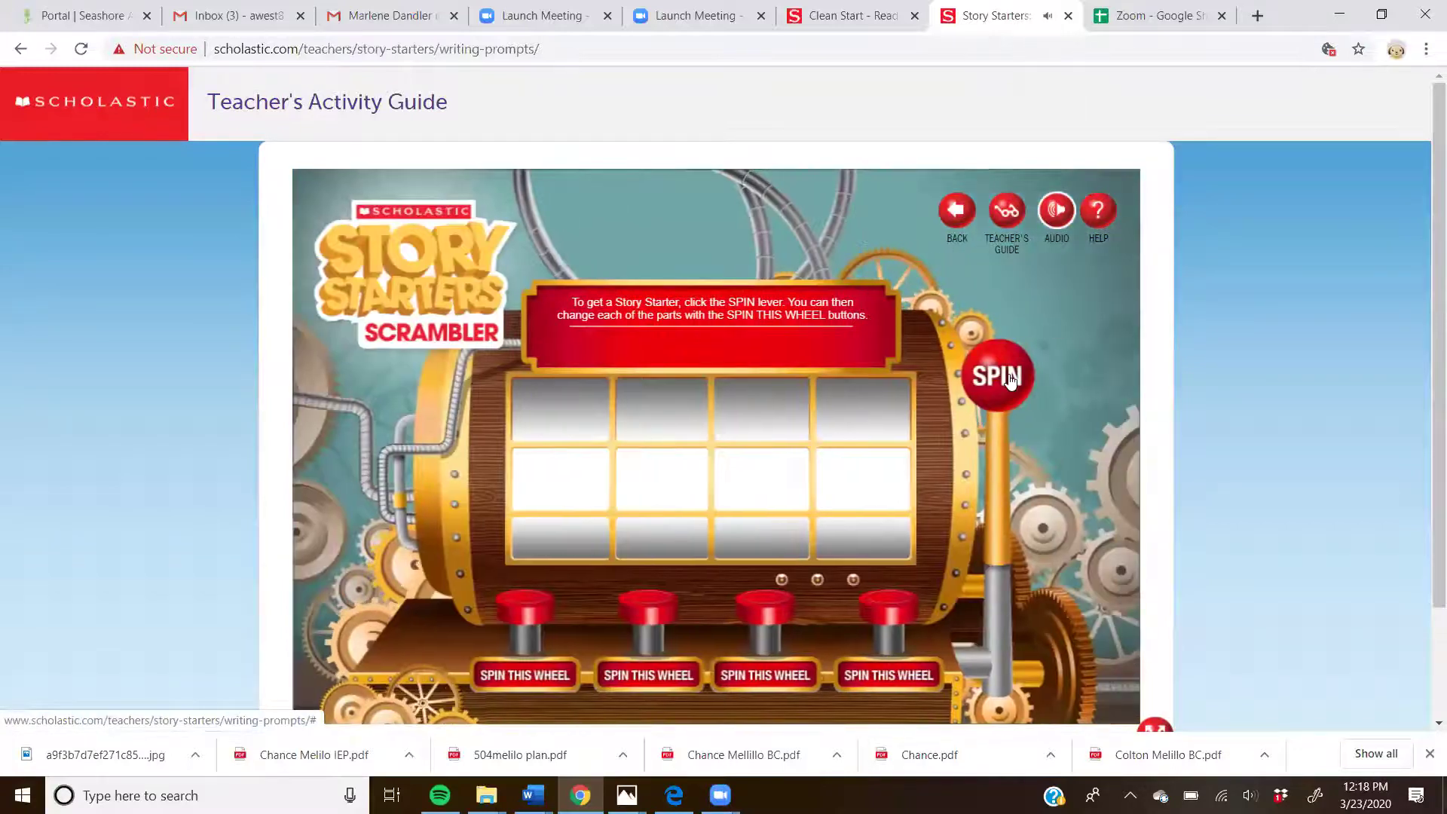
- Spin all wheels, then respin the character wheel until it lands on spider monkey
left_click(1009, 382)
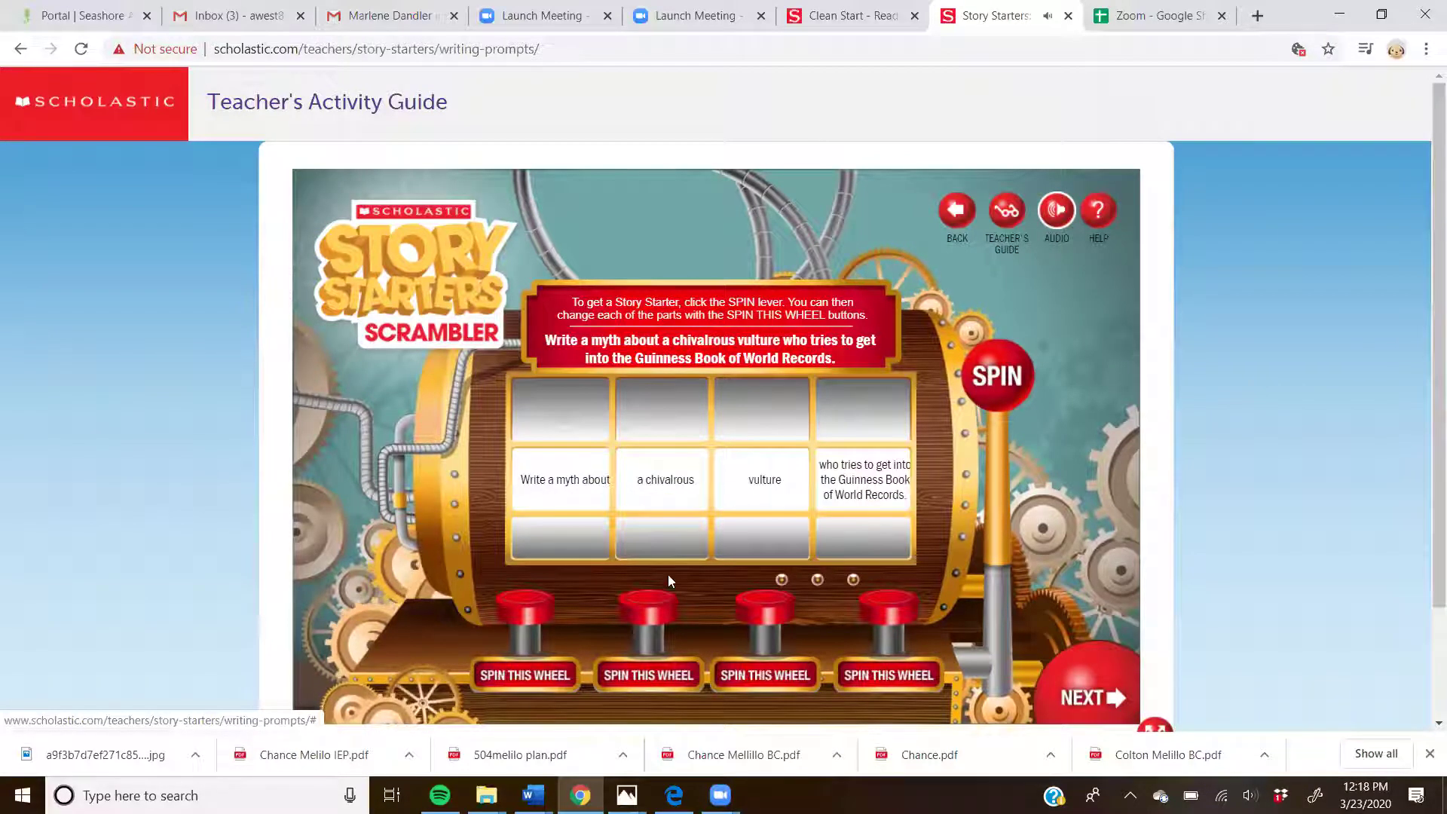
left_click(758, 675)
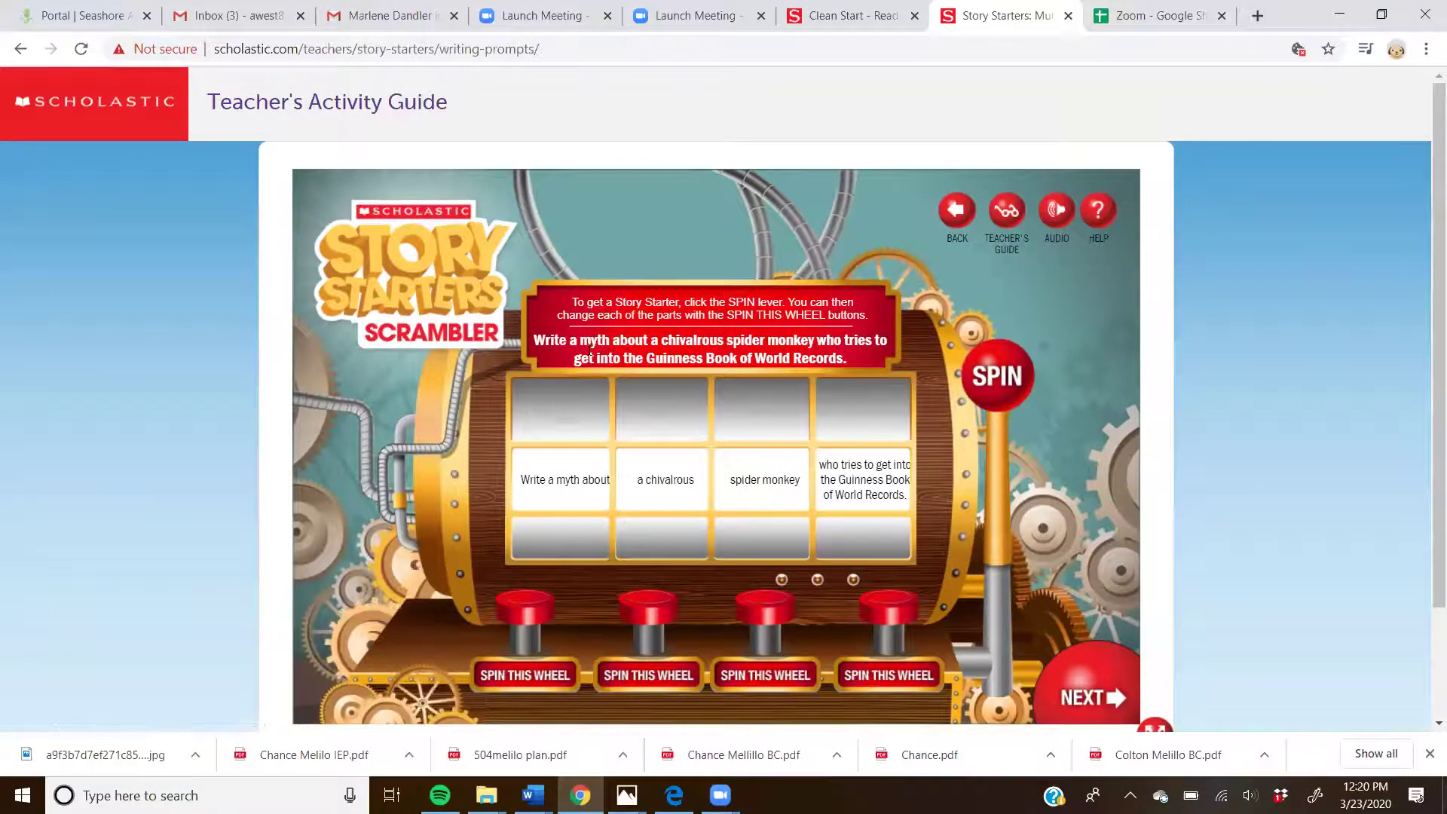
left_click(1381, 14)
- Bring the 3.23.20 lesson plan forward and place the cursor after 'Warm up:'
left_click(533, 795)
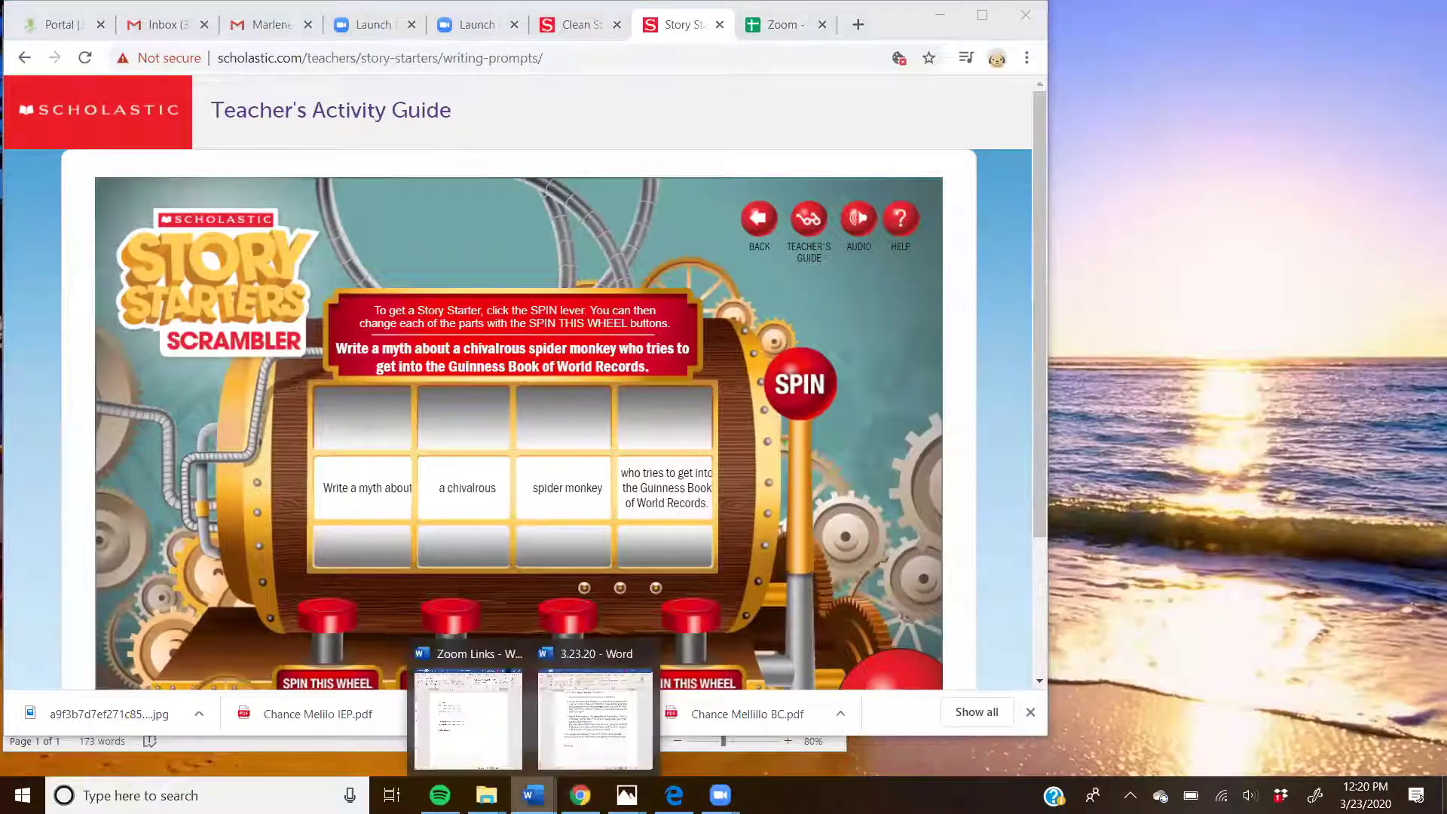
left_click(595, 720)
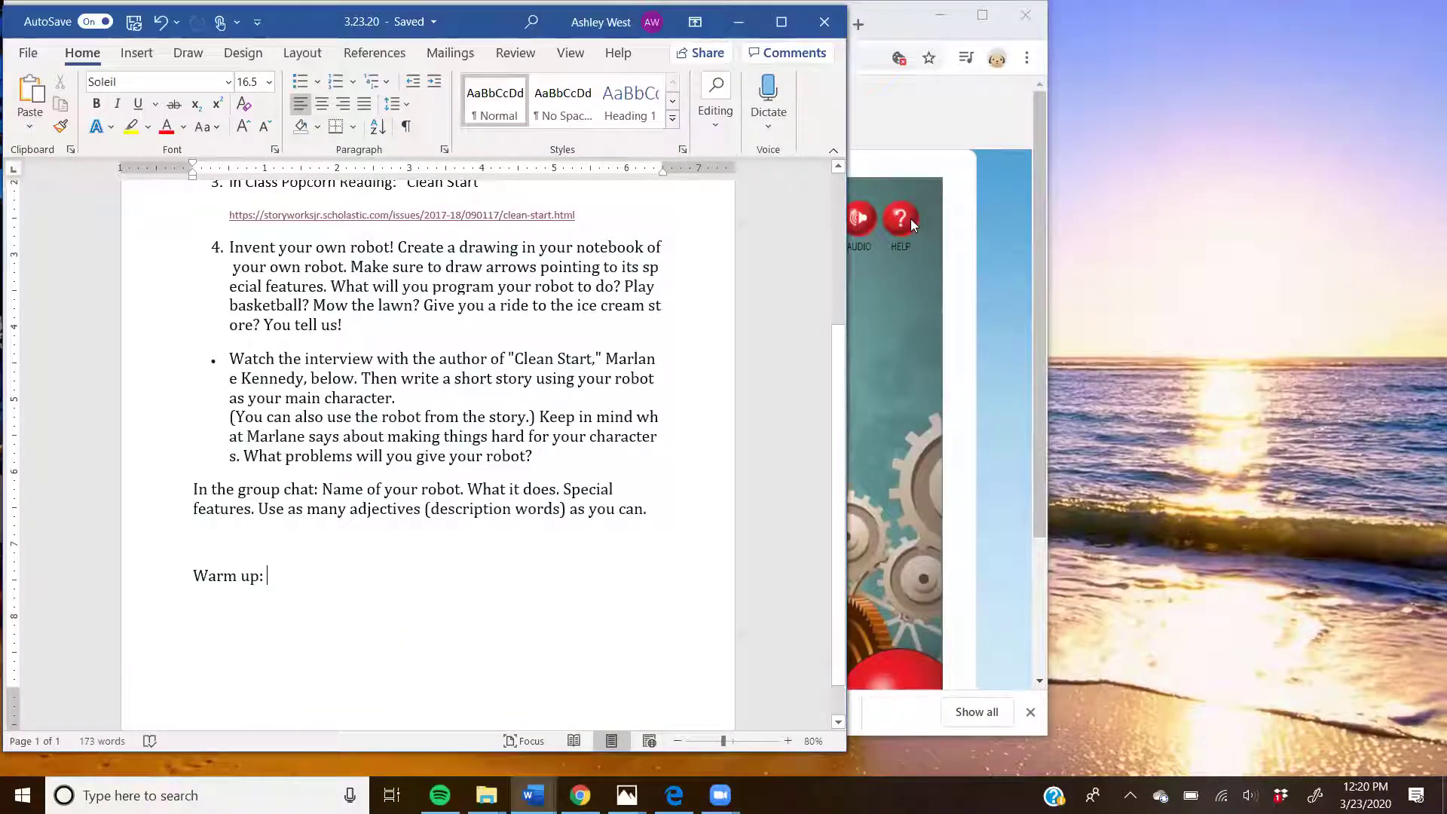
key("alt+space")
left_click(211, 638)
- Type the prompt asking for 2 chat sentences about a chivalrous spider monkey seeking a world record
type("Wri")
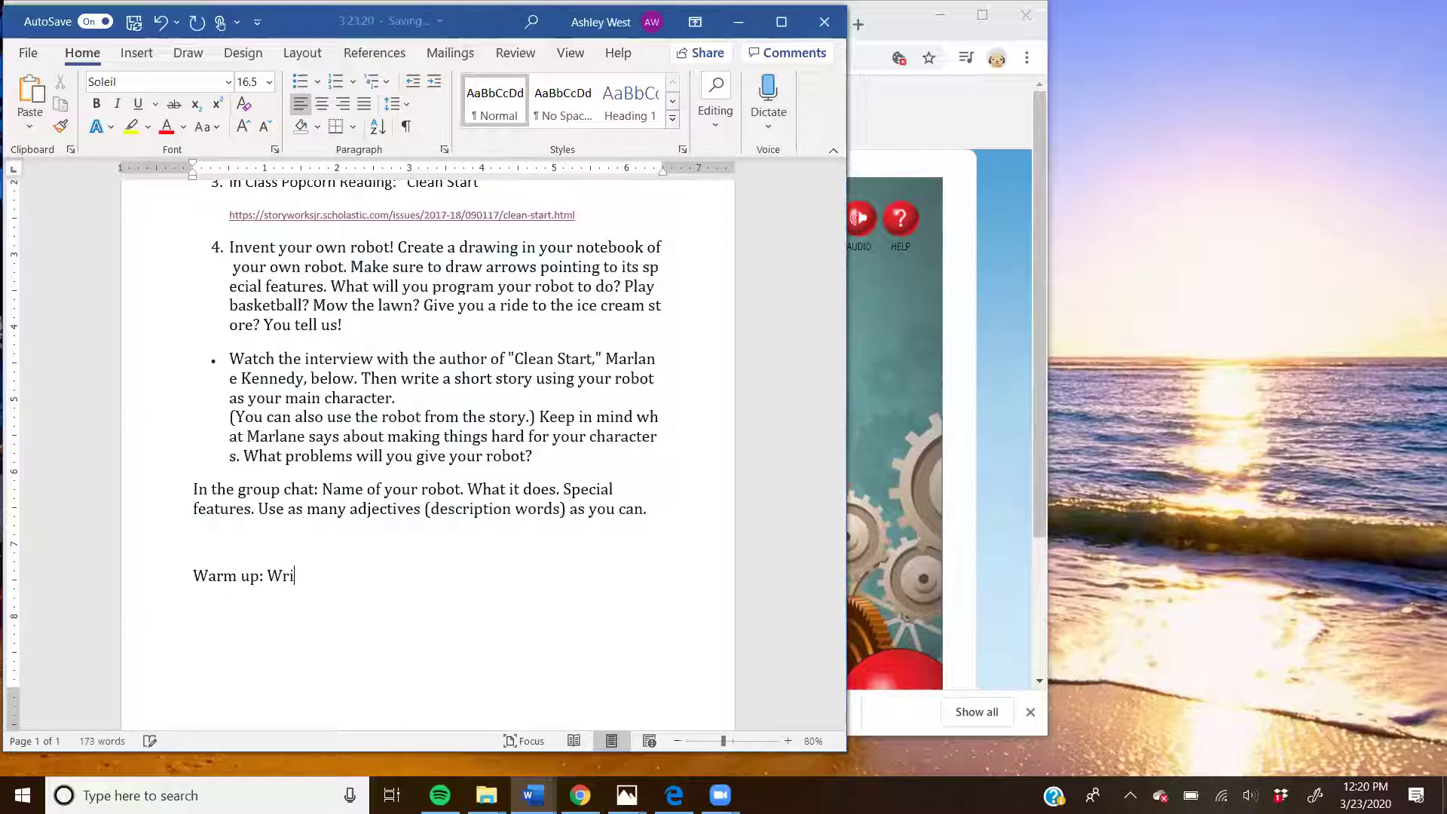
type("te at least ")
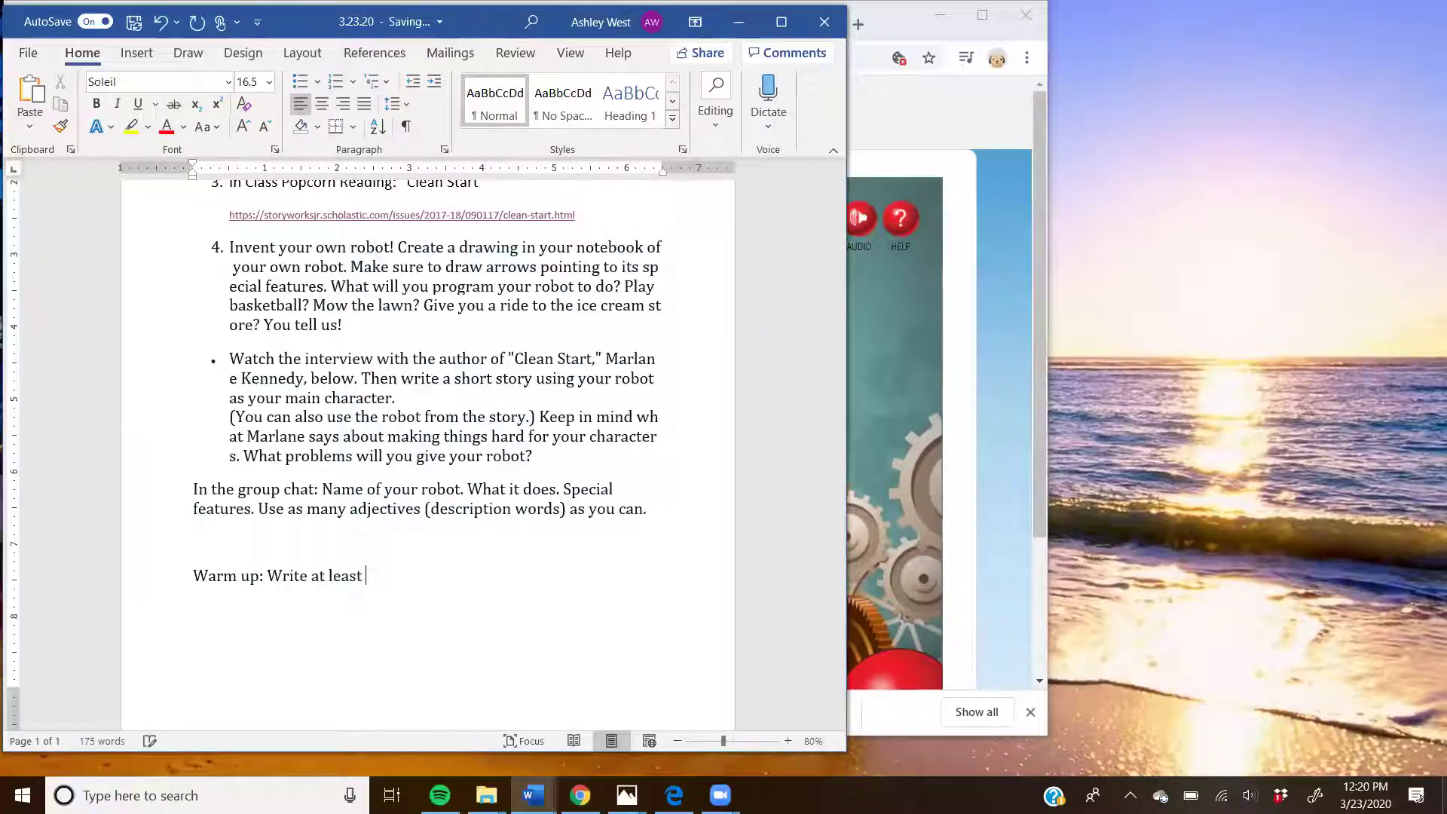
type("2 sentences in the ch")
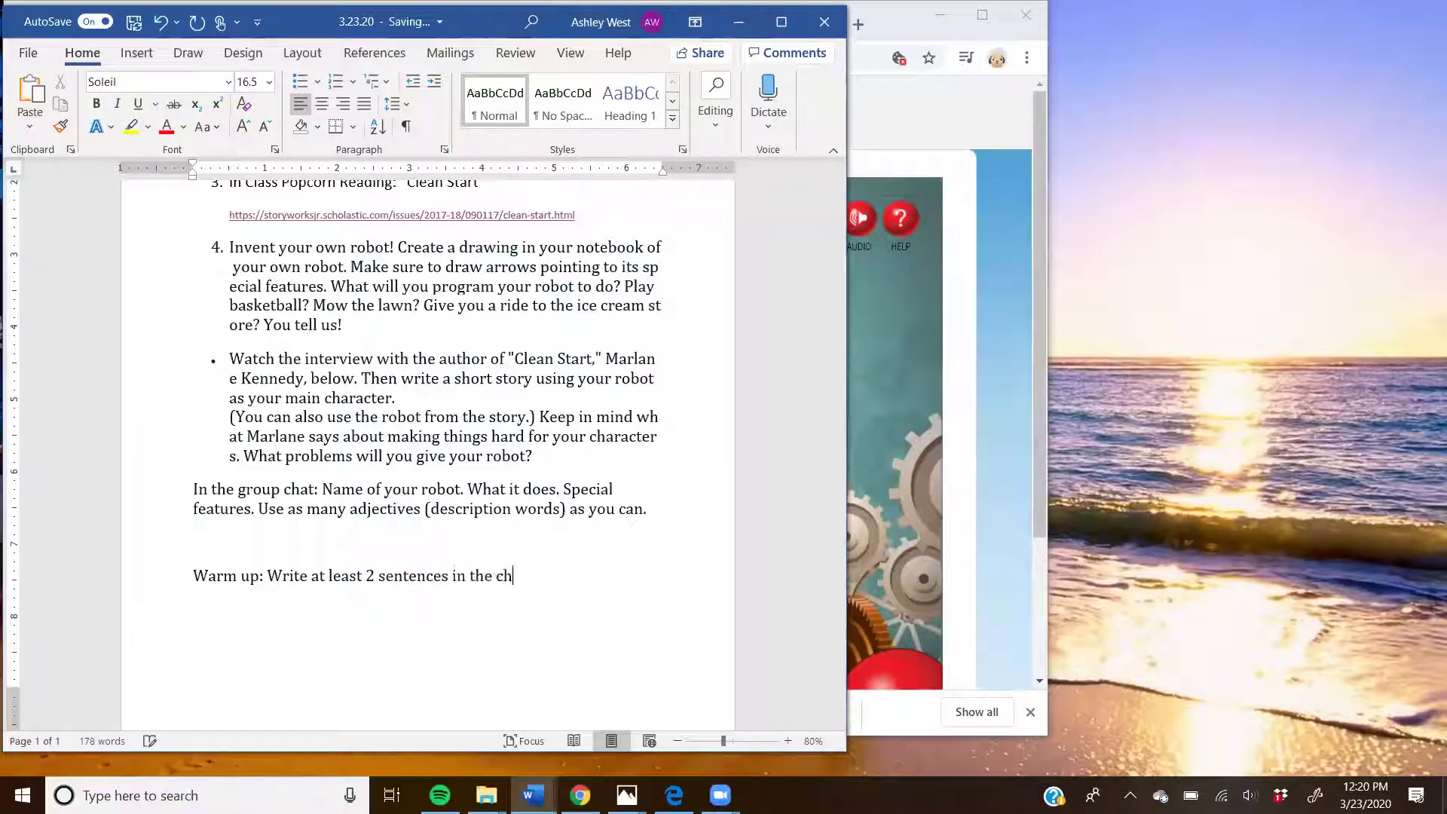
type("at box ab")
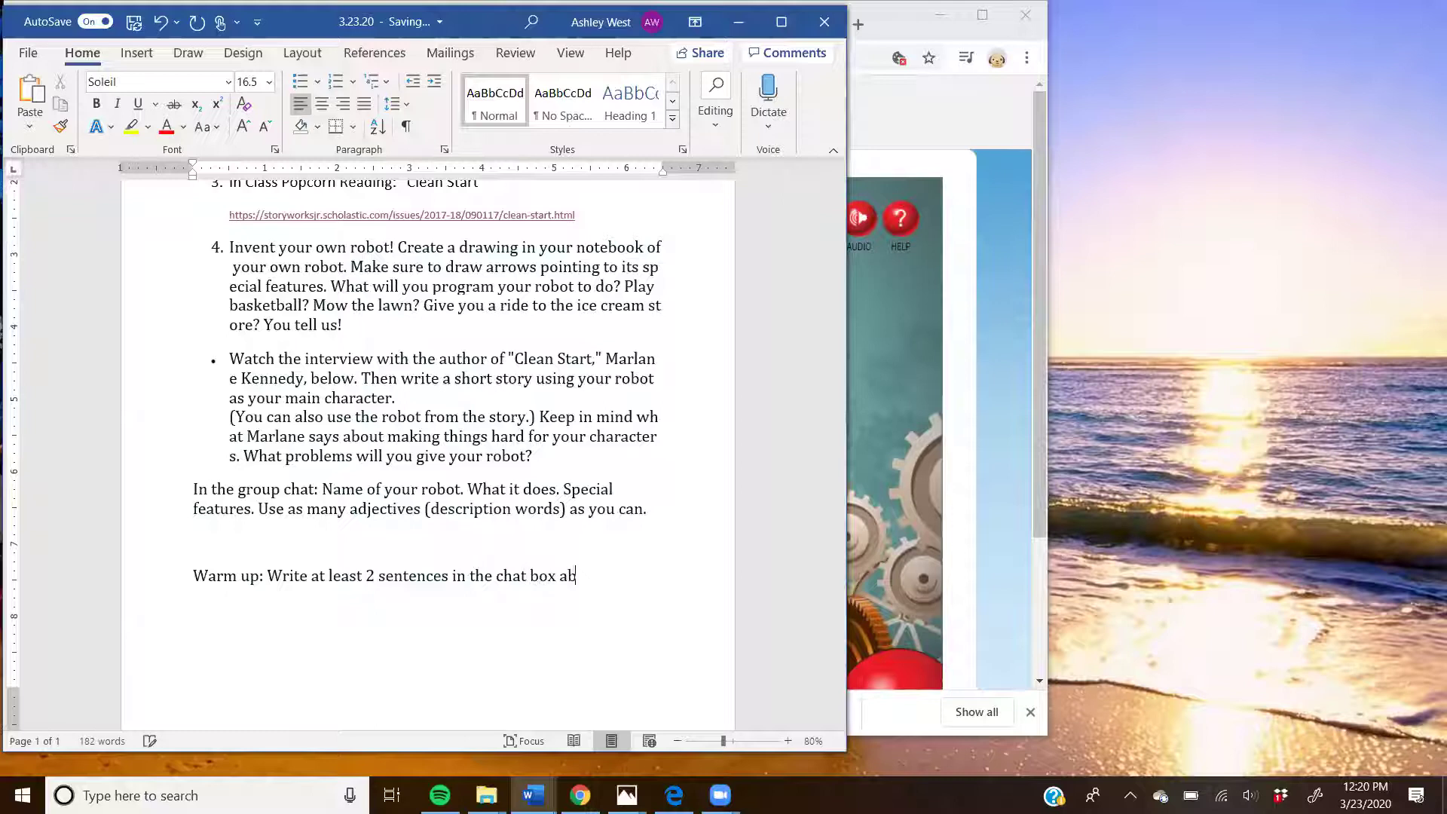
type("out ")
type("a ch")
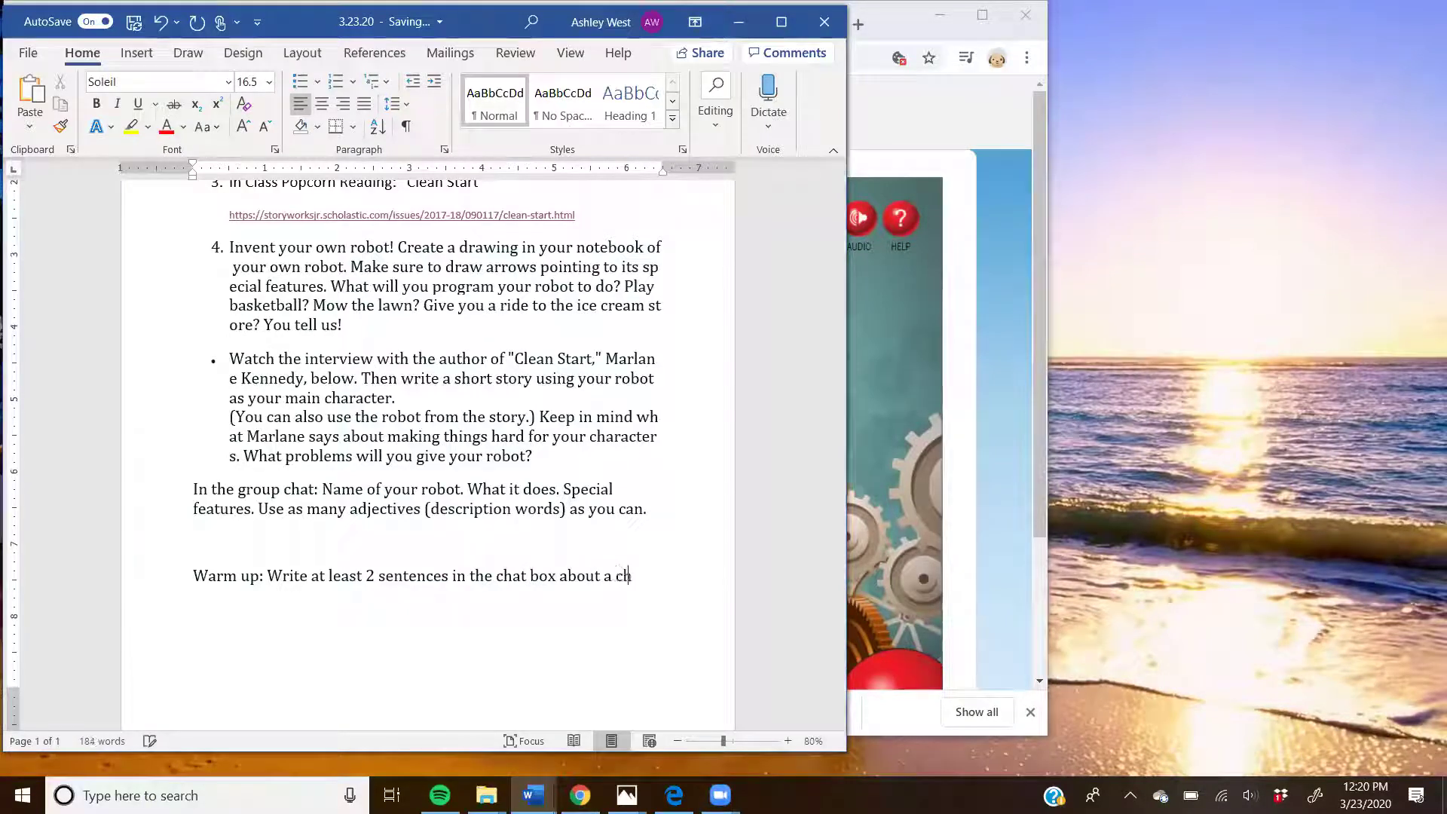
type("ivalrou")
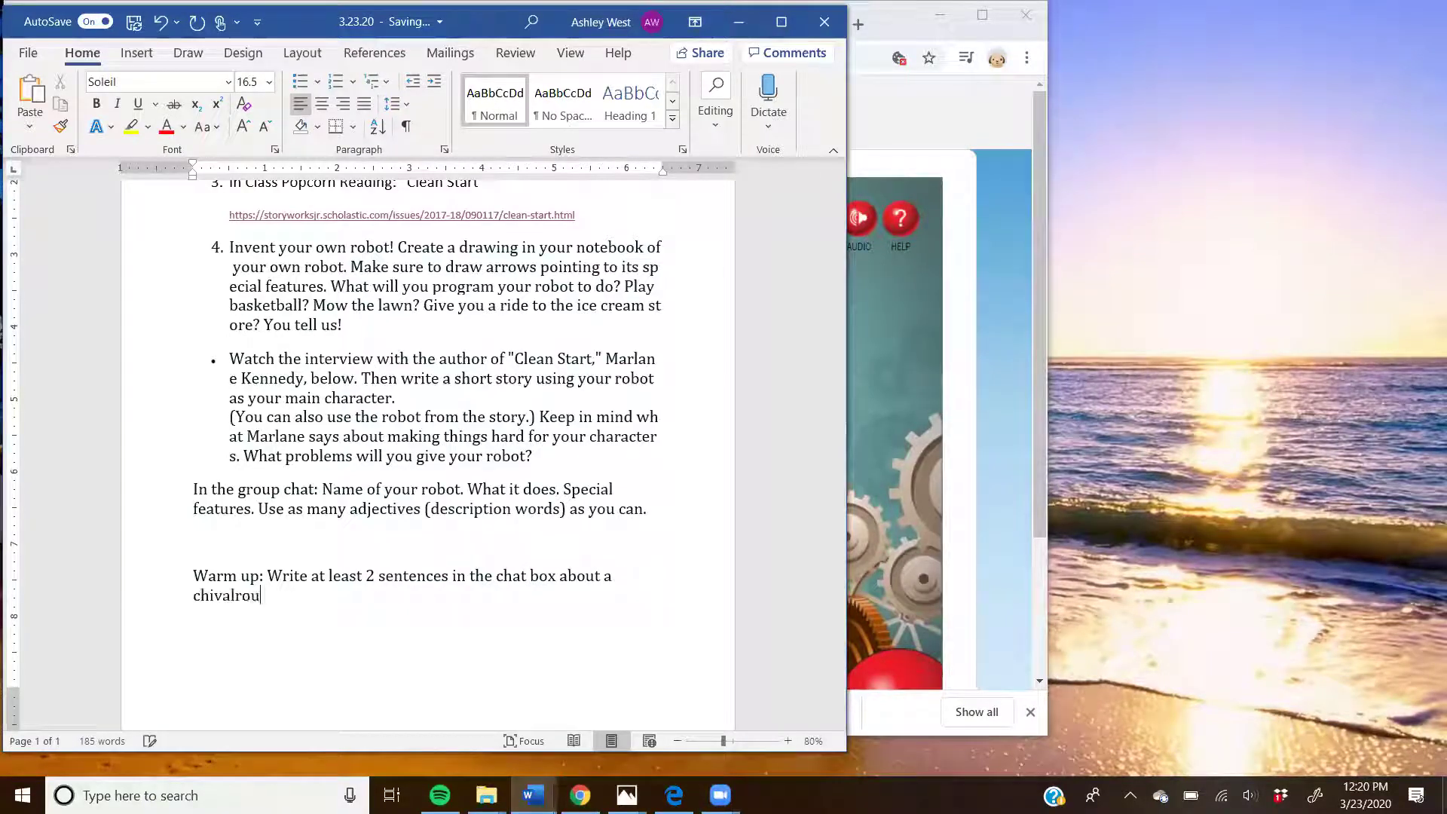
type("s (polite) spider ")
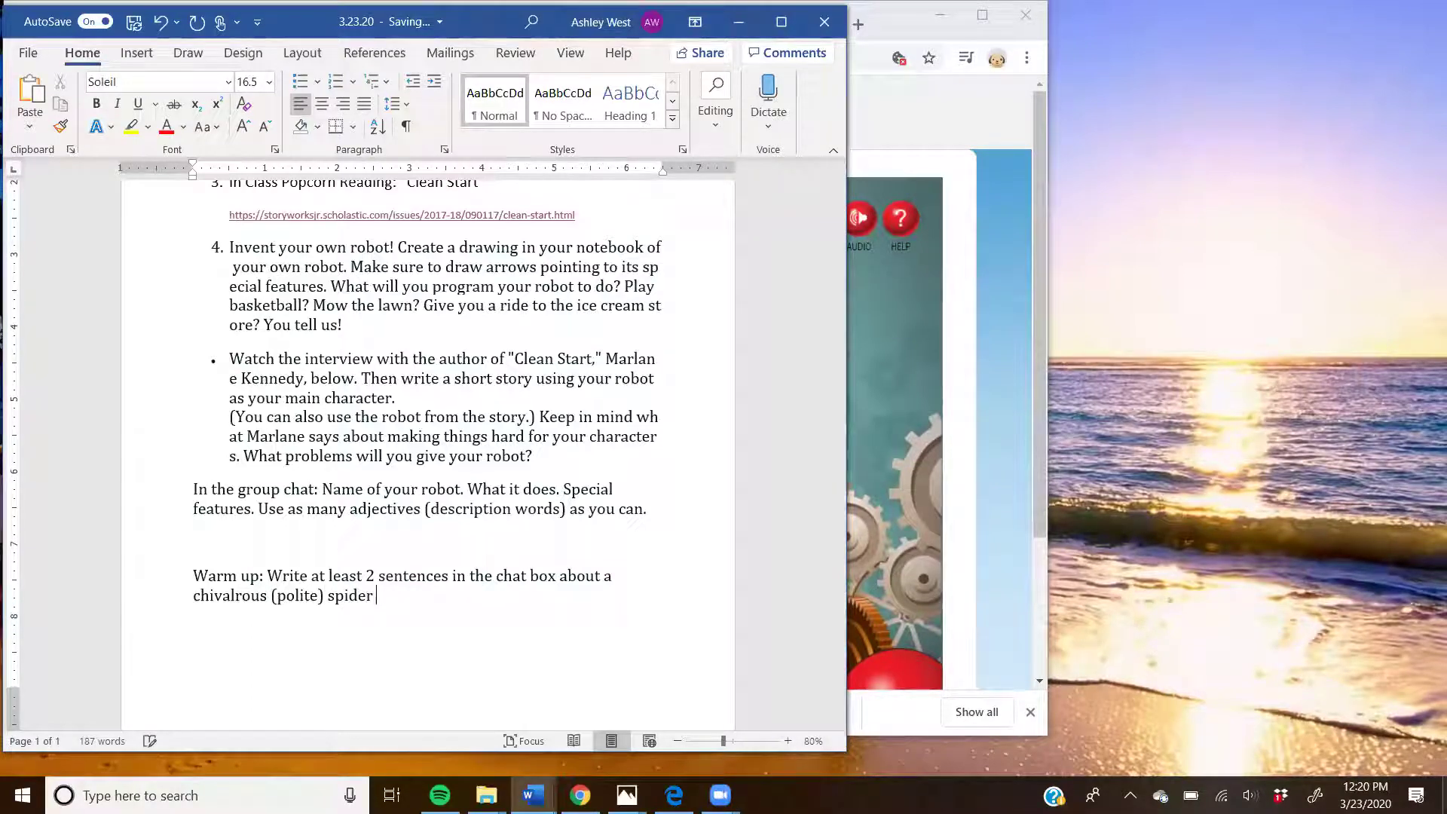
type("monkey who te")
key("BackSpace")
type("ries to")
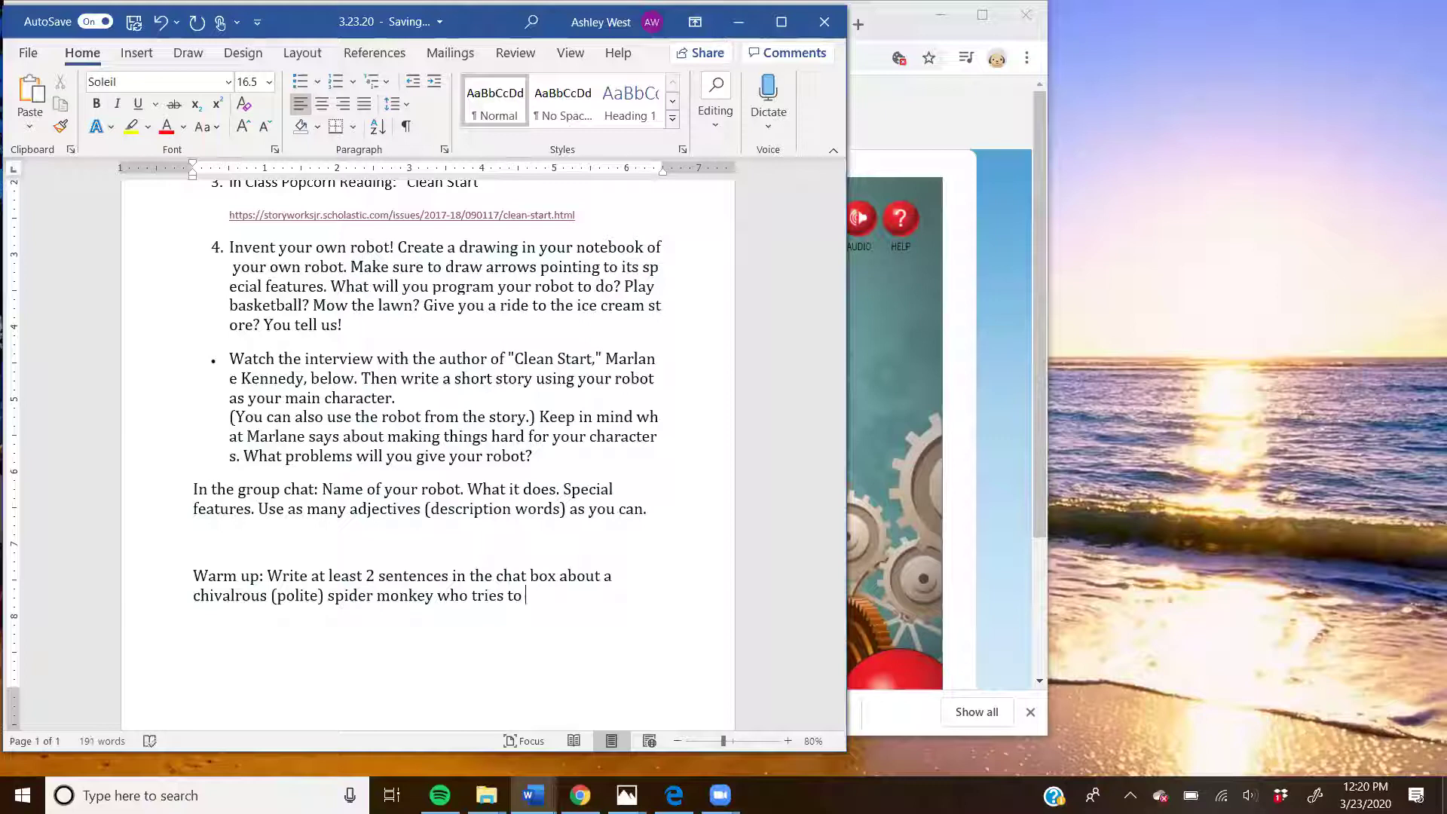
type(" get into t")
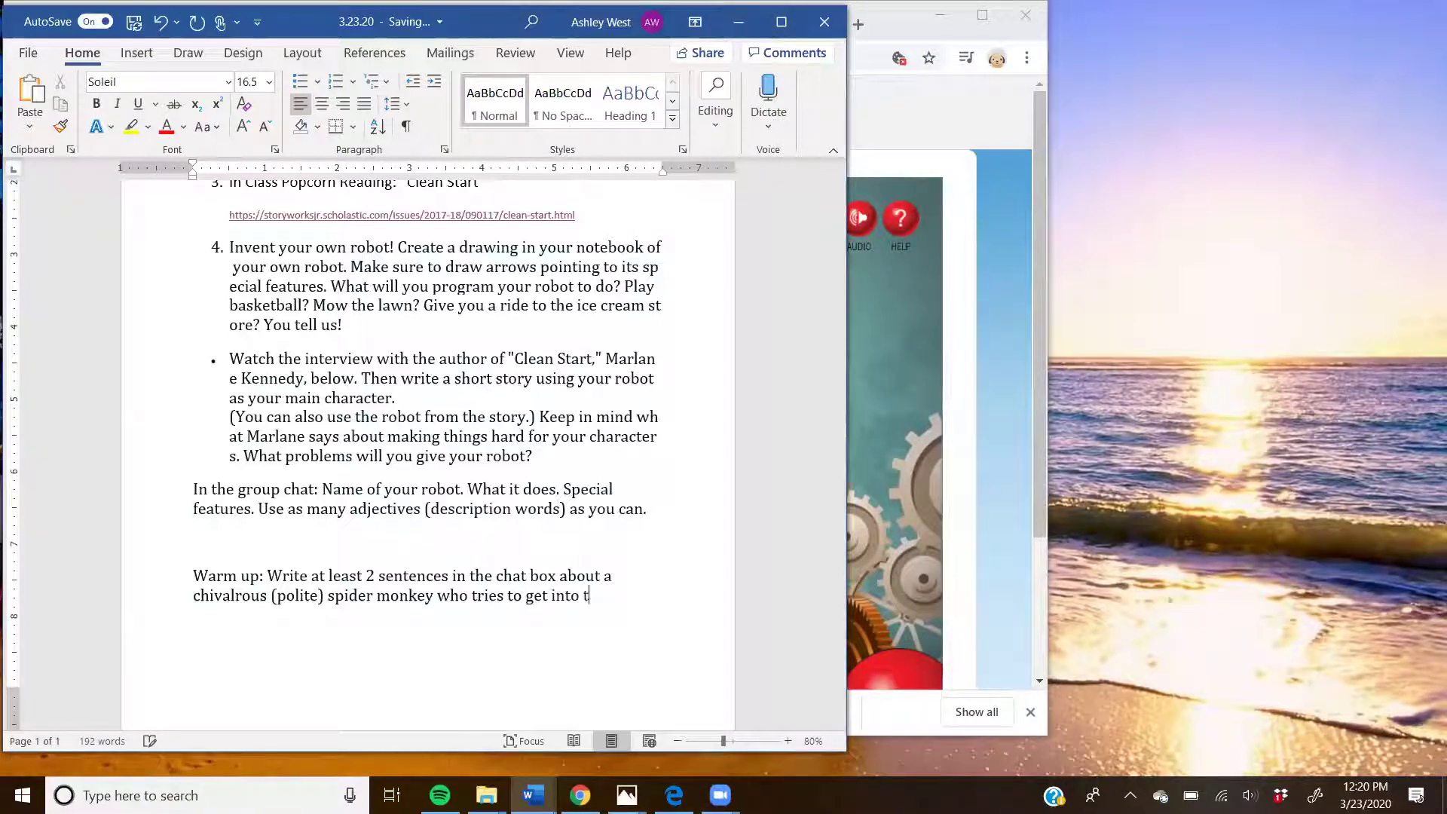
type("he Guiness Book ")
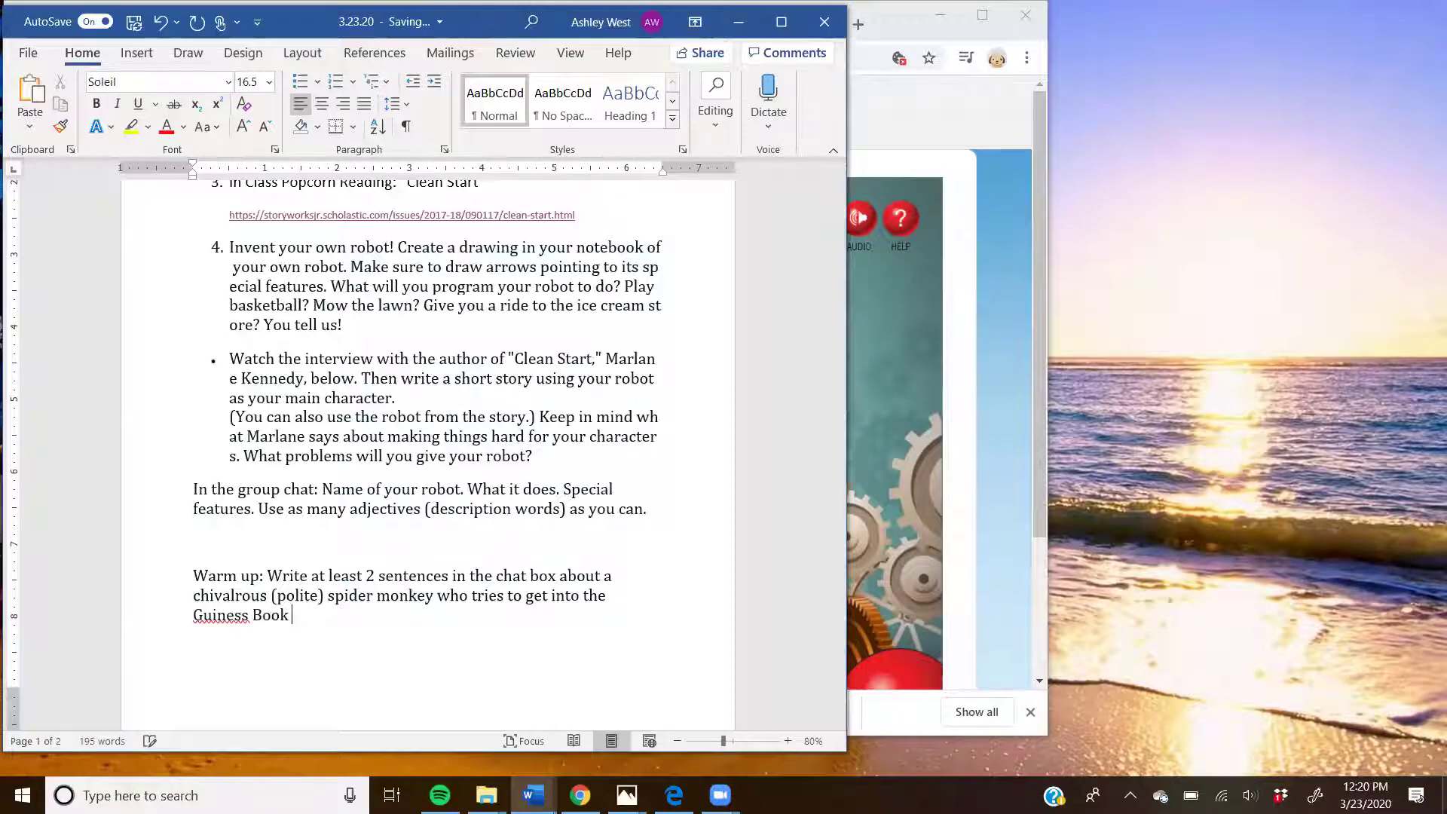
type("of World Reco")
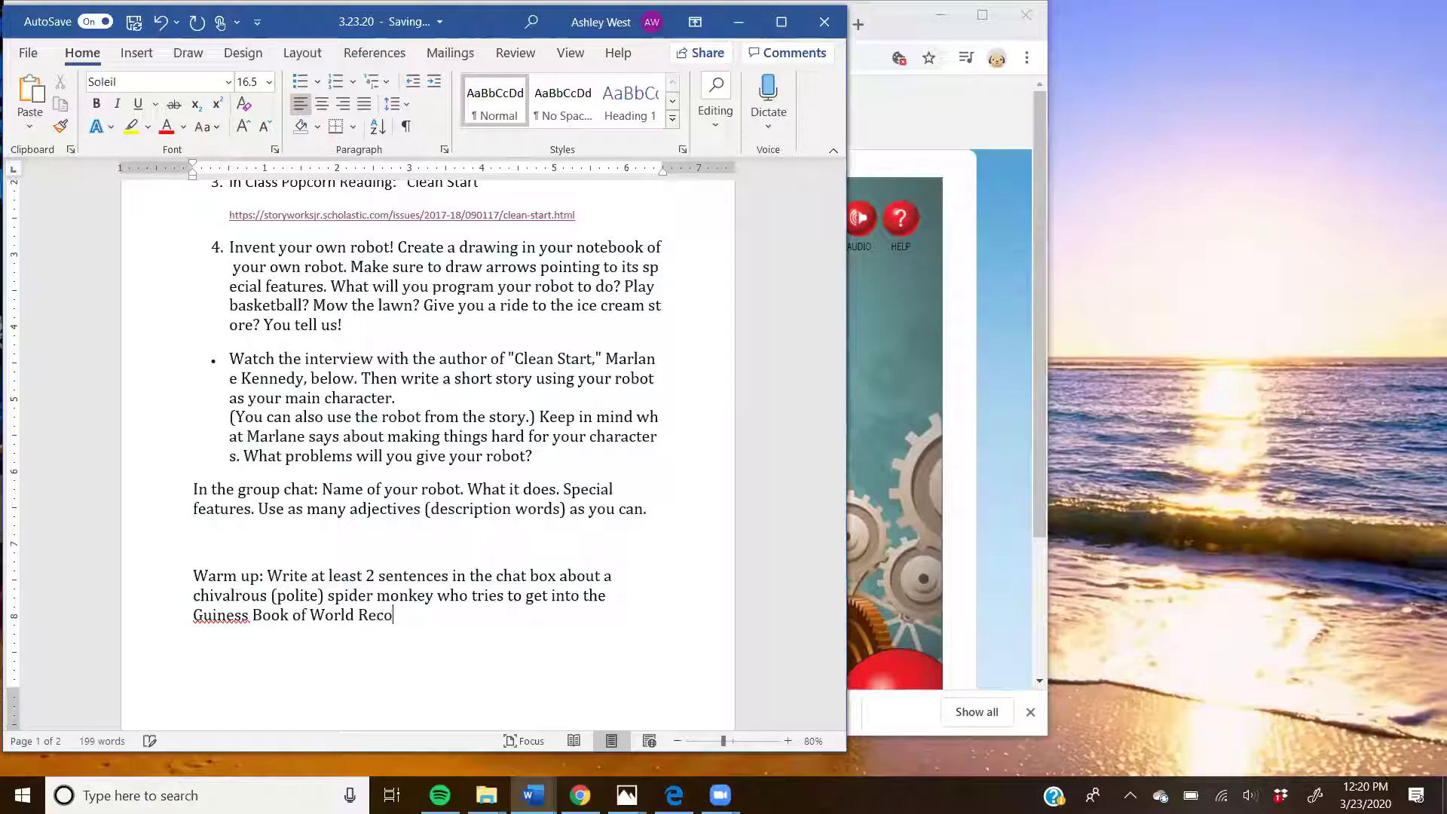
type("rds.")
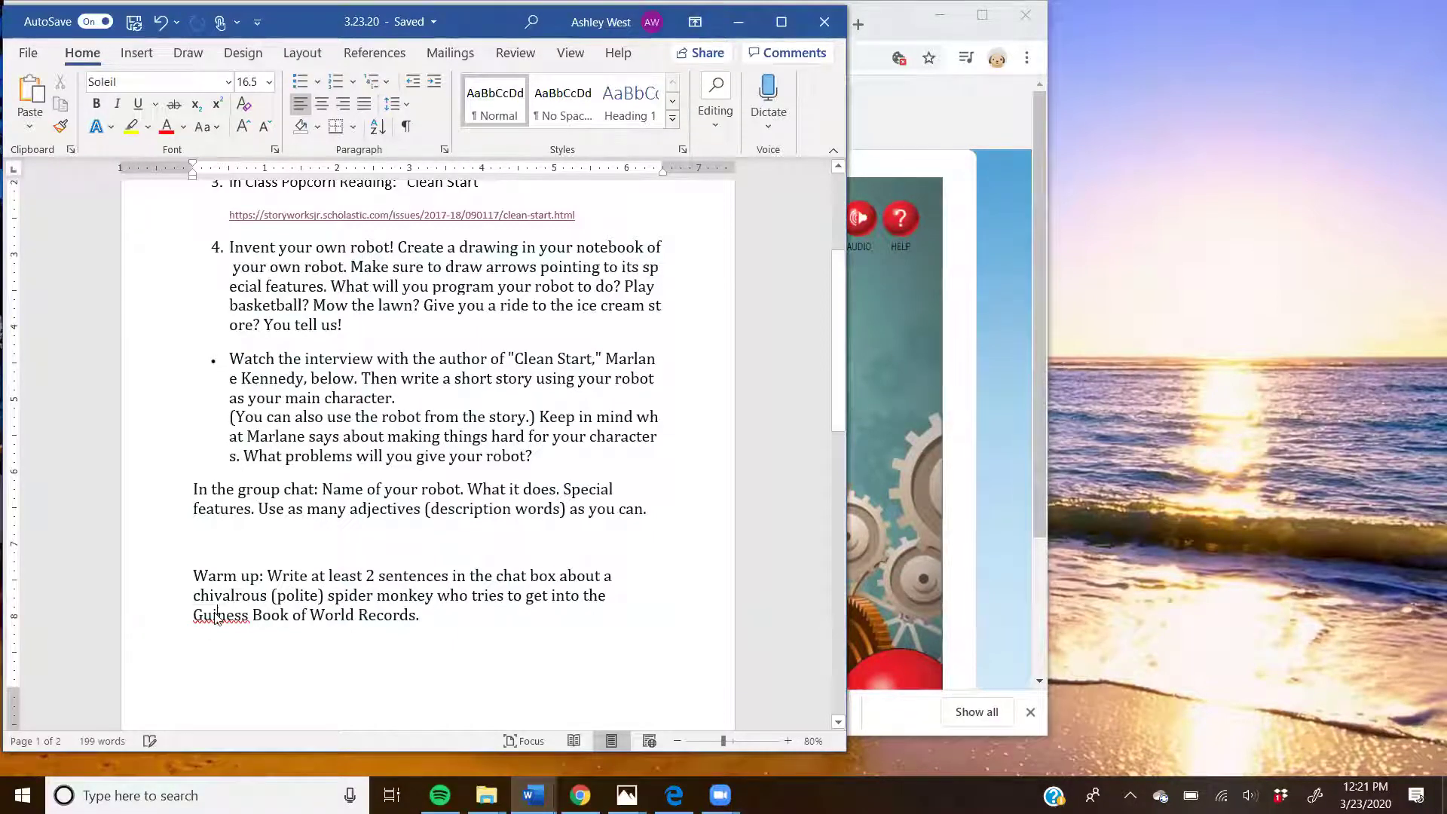
- Fix 'Guiness' to 'Guinness' and underline 'Guinness Book of World Records'
right_click(216, 614)
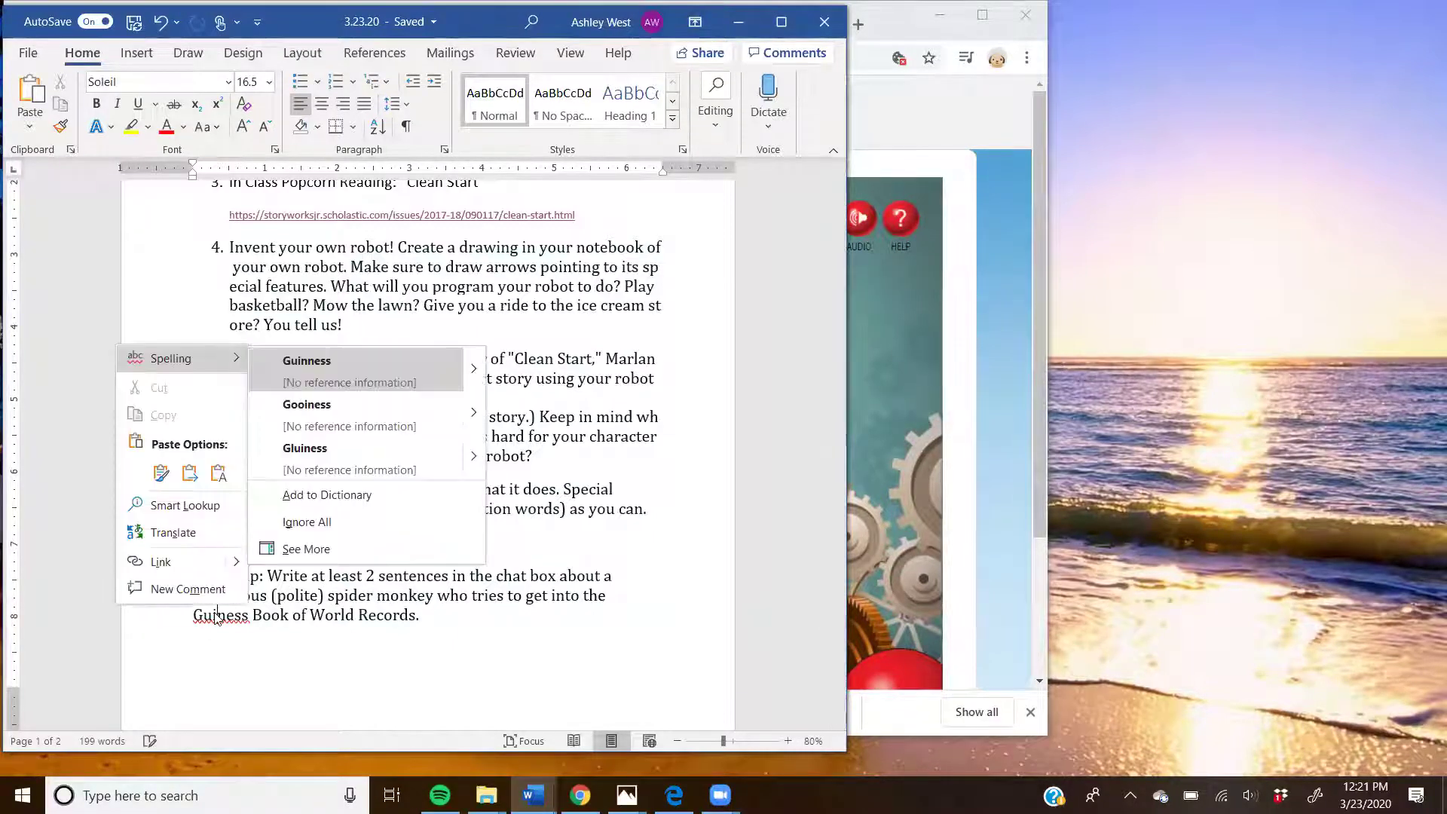
left_click(384, 366)
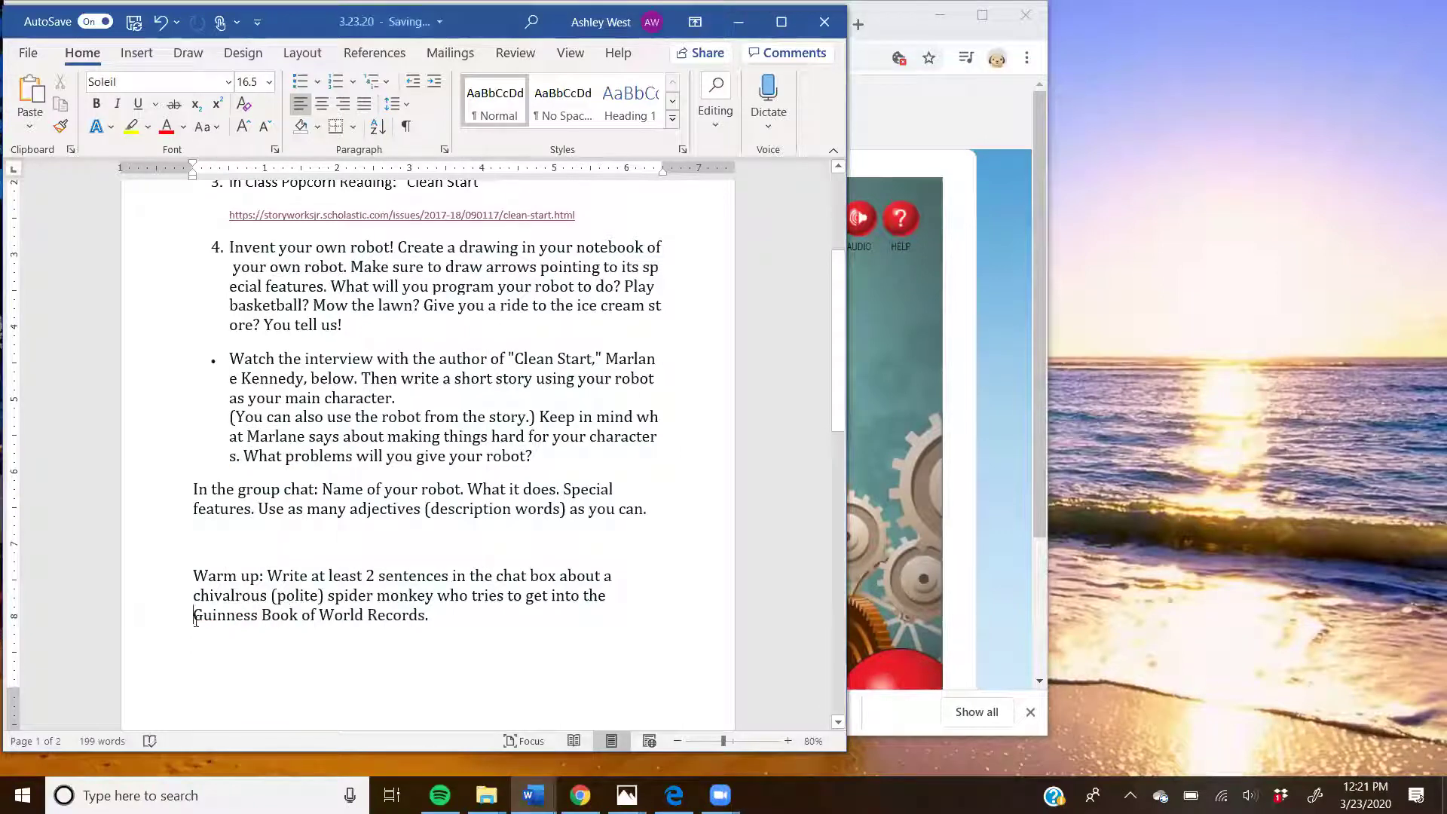
left_click_drag(194, 618, 404, 635)
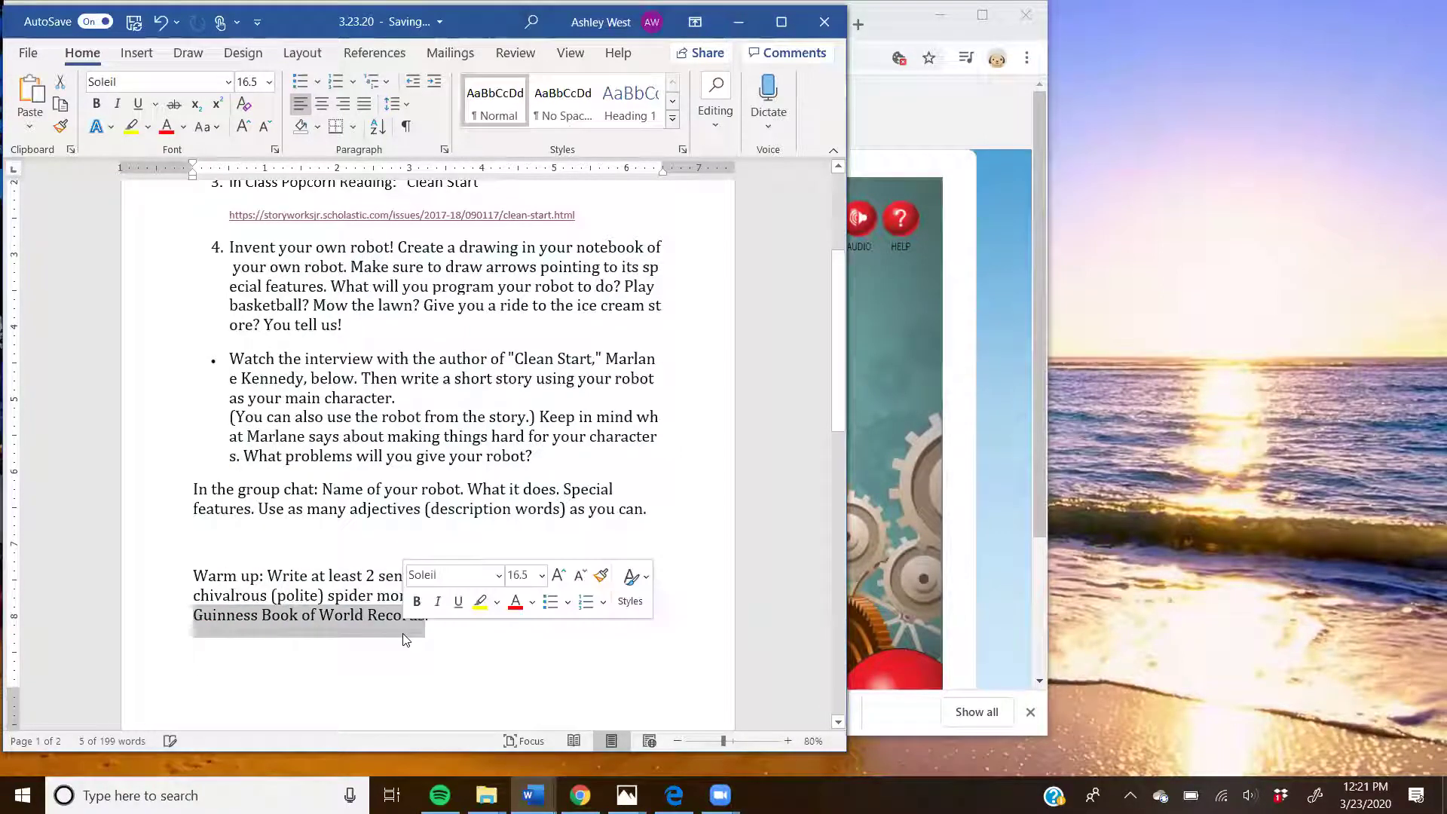
key("ctrl+u")
left_click(487, 622)
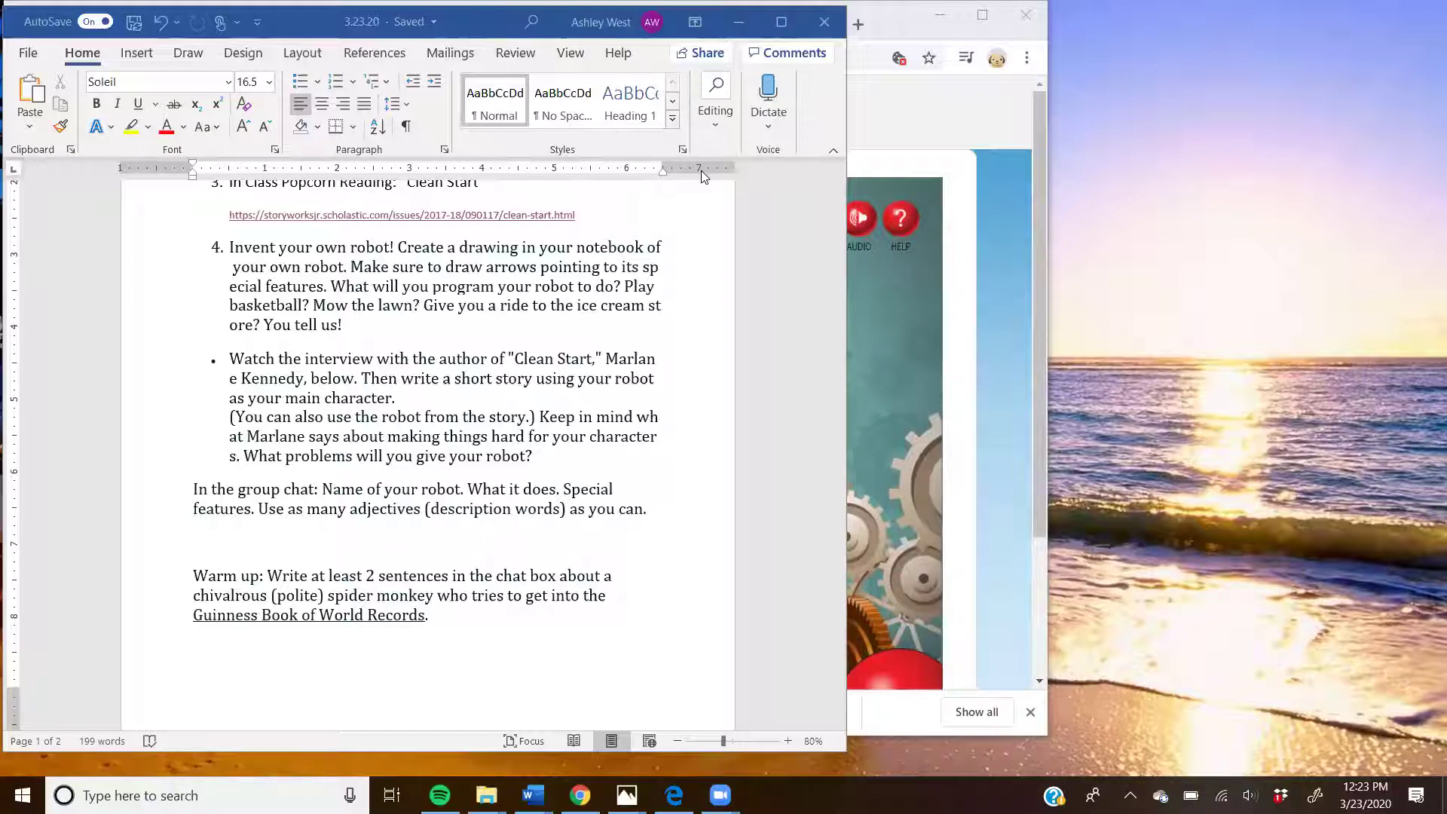
- Place the insertion point right after 'Records.' in the Warm up line
left_click(441, 617)
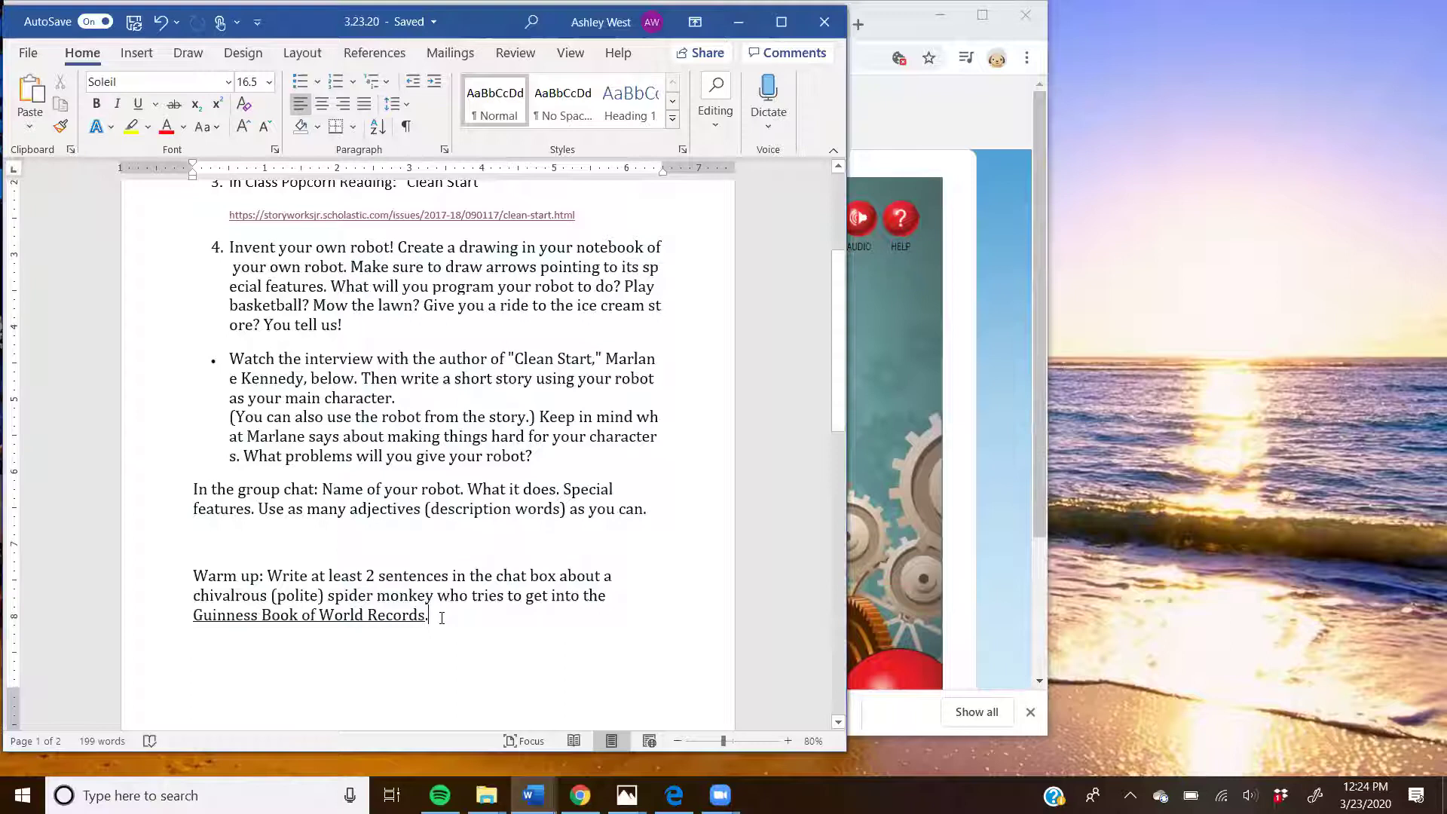
key("Return")
key("Return")
key("Return")
key("Return")
key("Return")
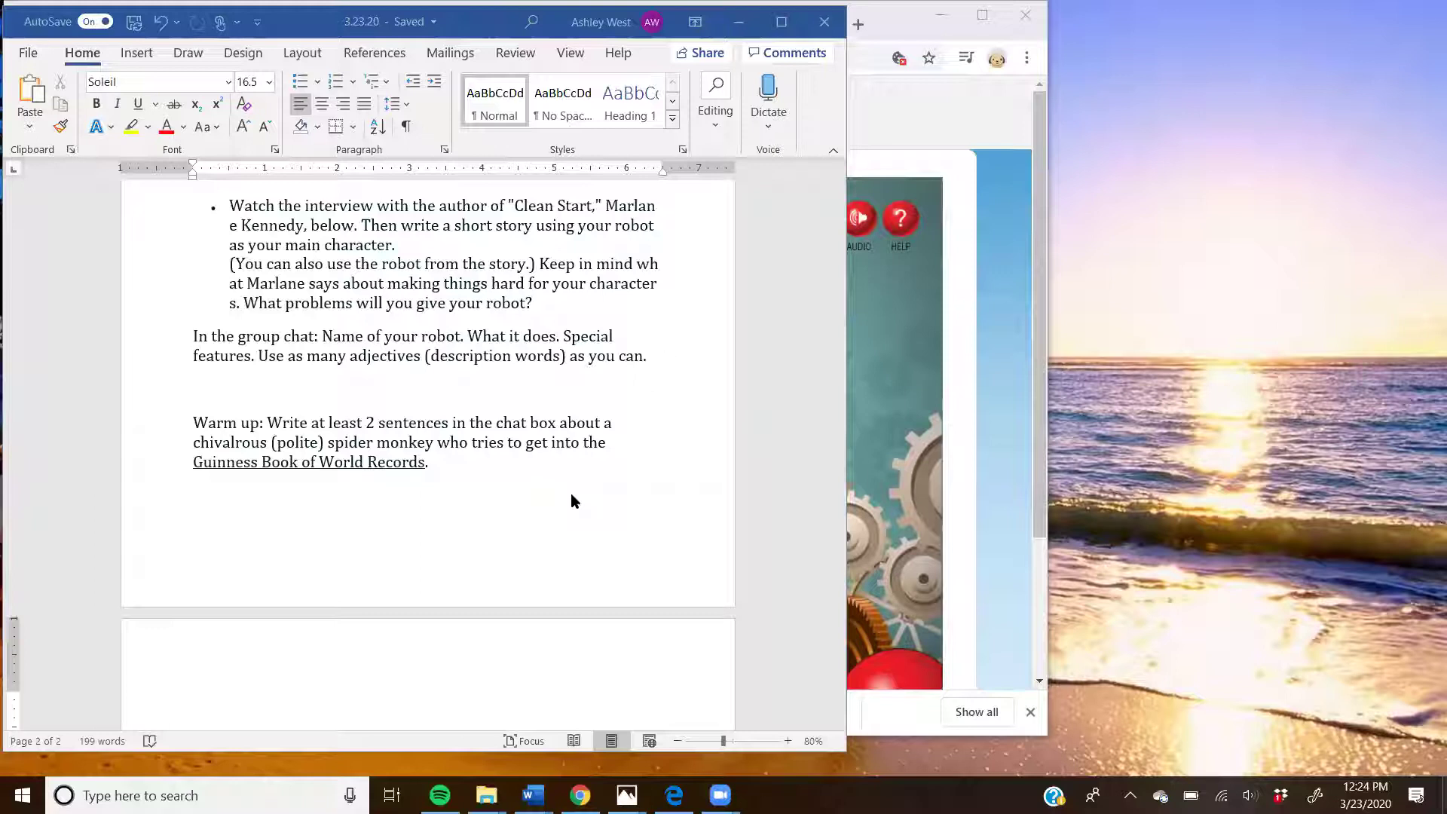
left_click(440, 464)
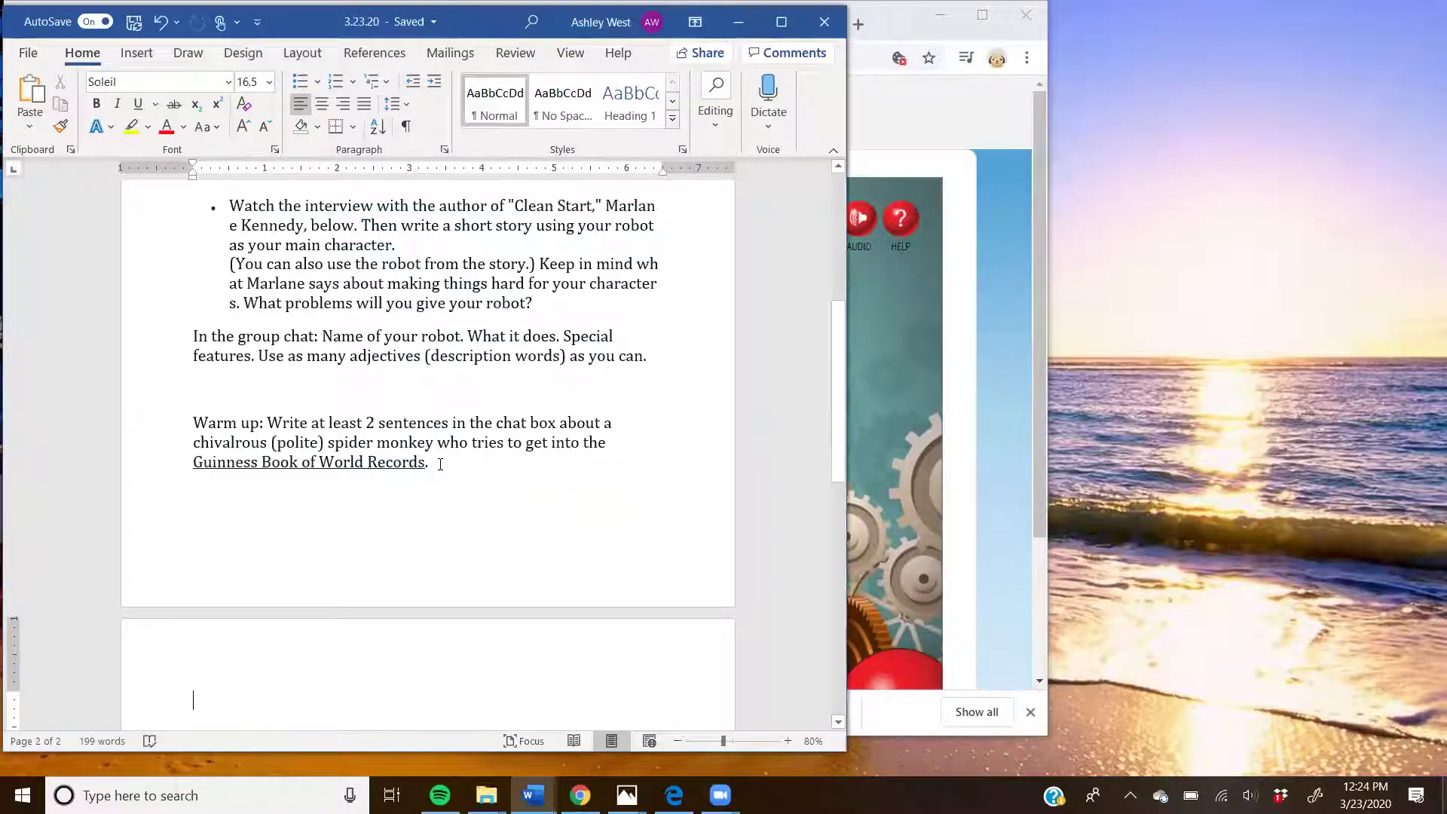
left_click(440, 464)
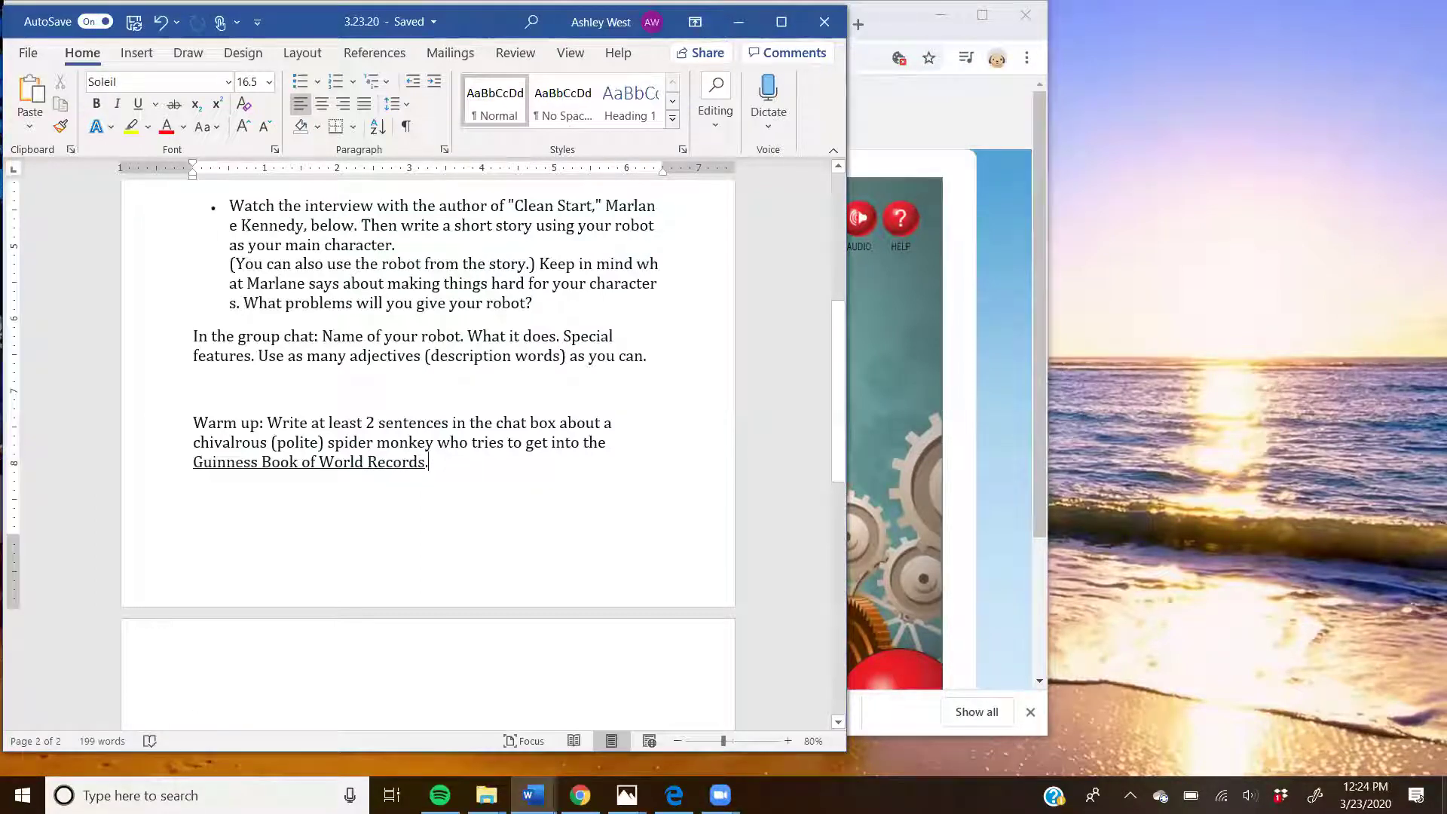
- Add the reminder to start with a capital letter and end with period, question mark or exclamation mark
type("Re")
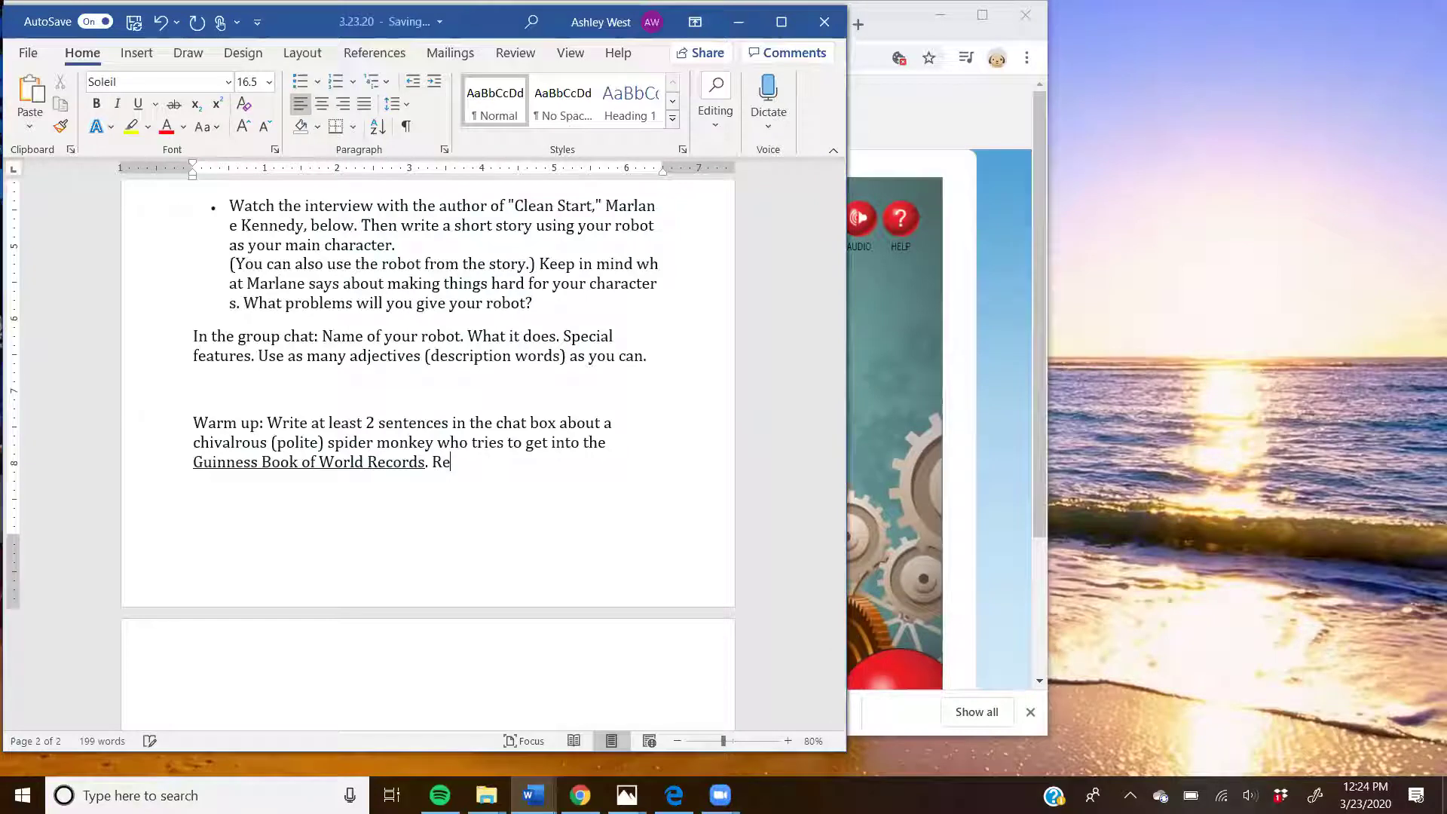
type("member")
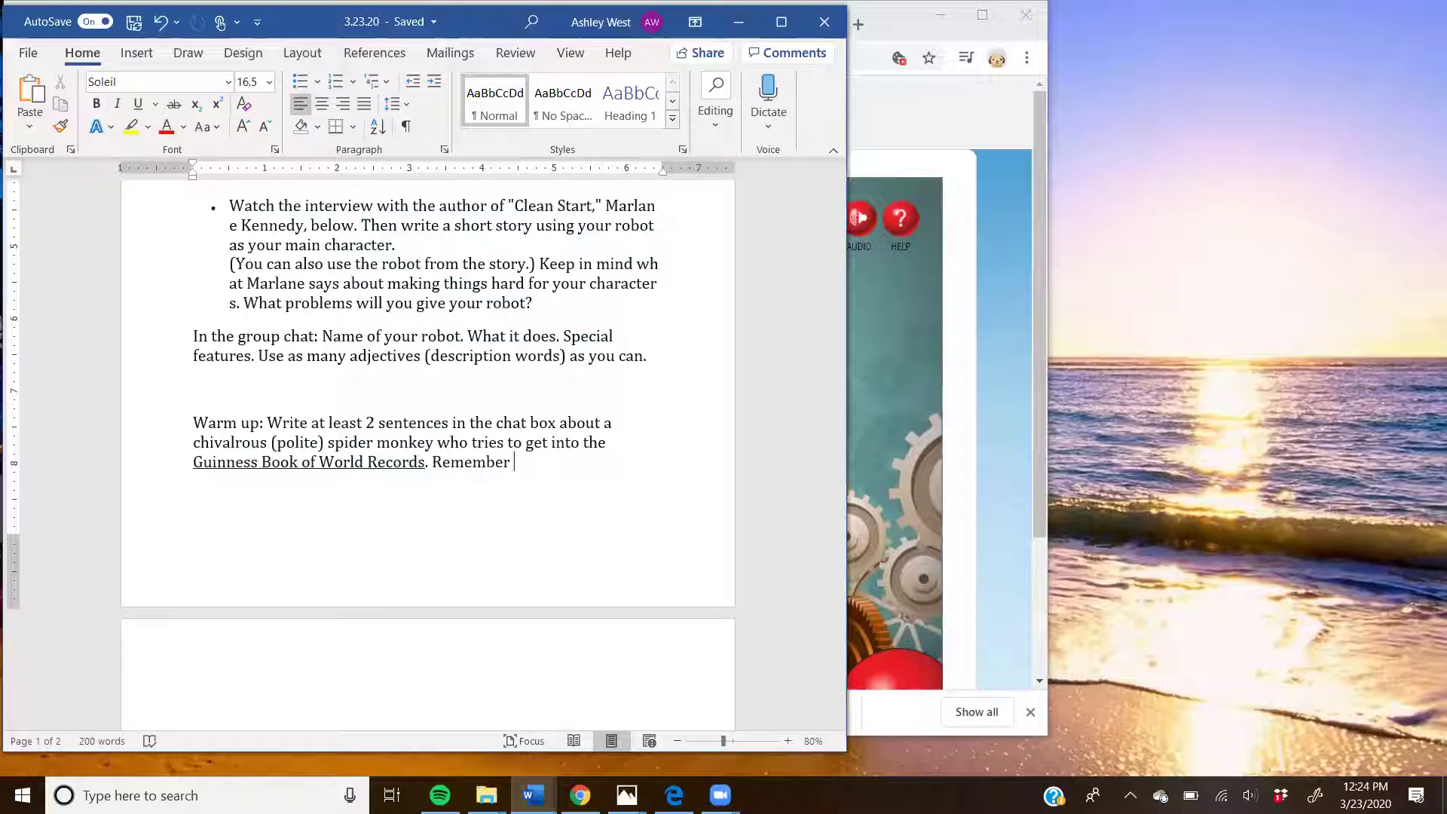
type("to alwa")
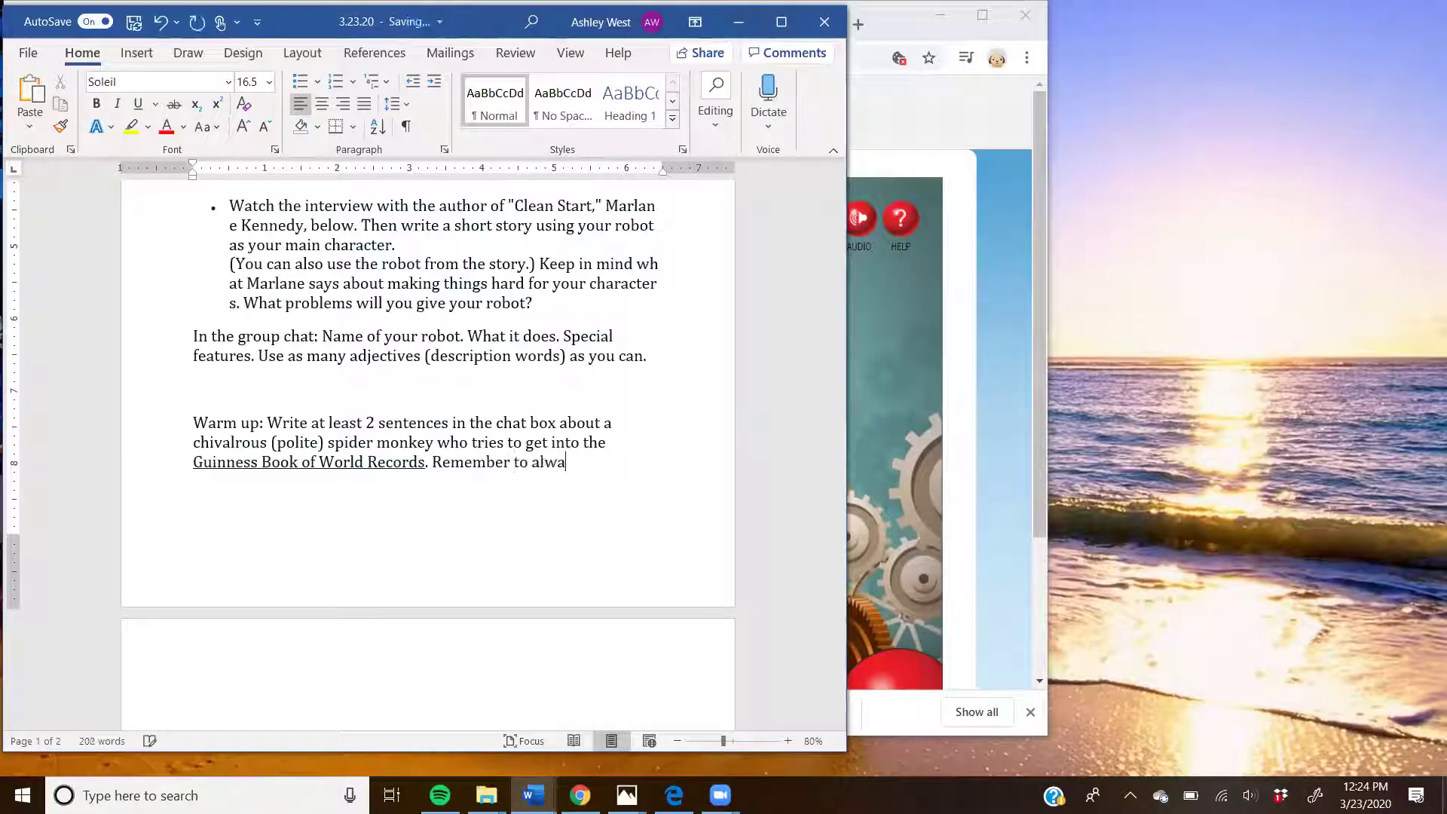
type("s")
key("BackSpace")
type("ys start sencen")
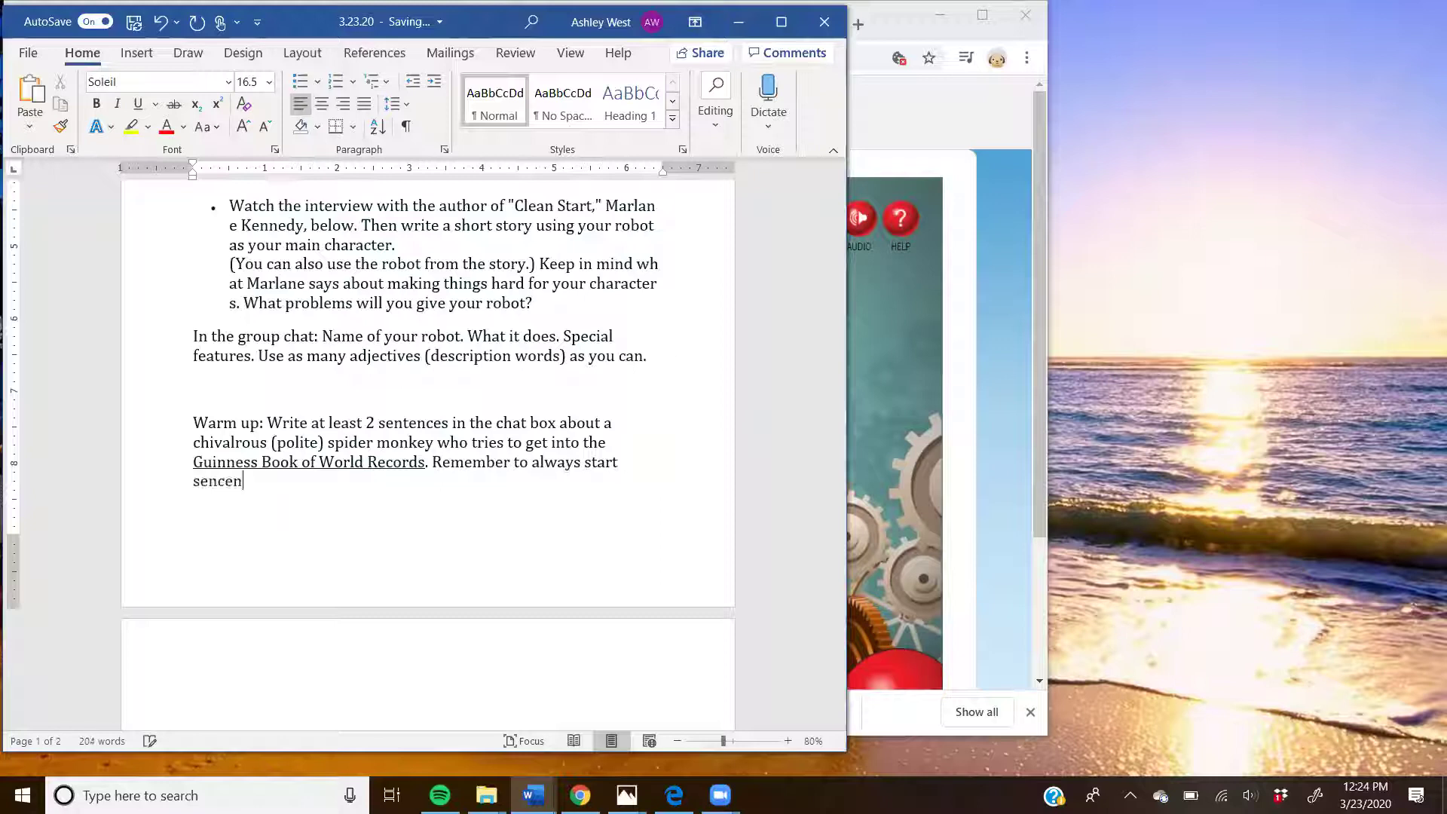
type("ce with")
key("BackSpace")
key("BackSpace")
key("BackSpace")
key("BackSpace")
key("BackSpace")
key("BackSpace")
key("BackSpace")
key("BackSpace")
key("BackSpace")
key("BackSpace")
type("tence with a capita")
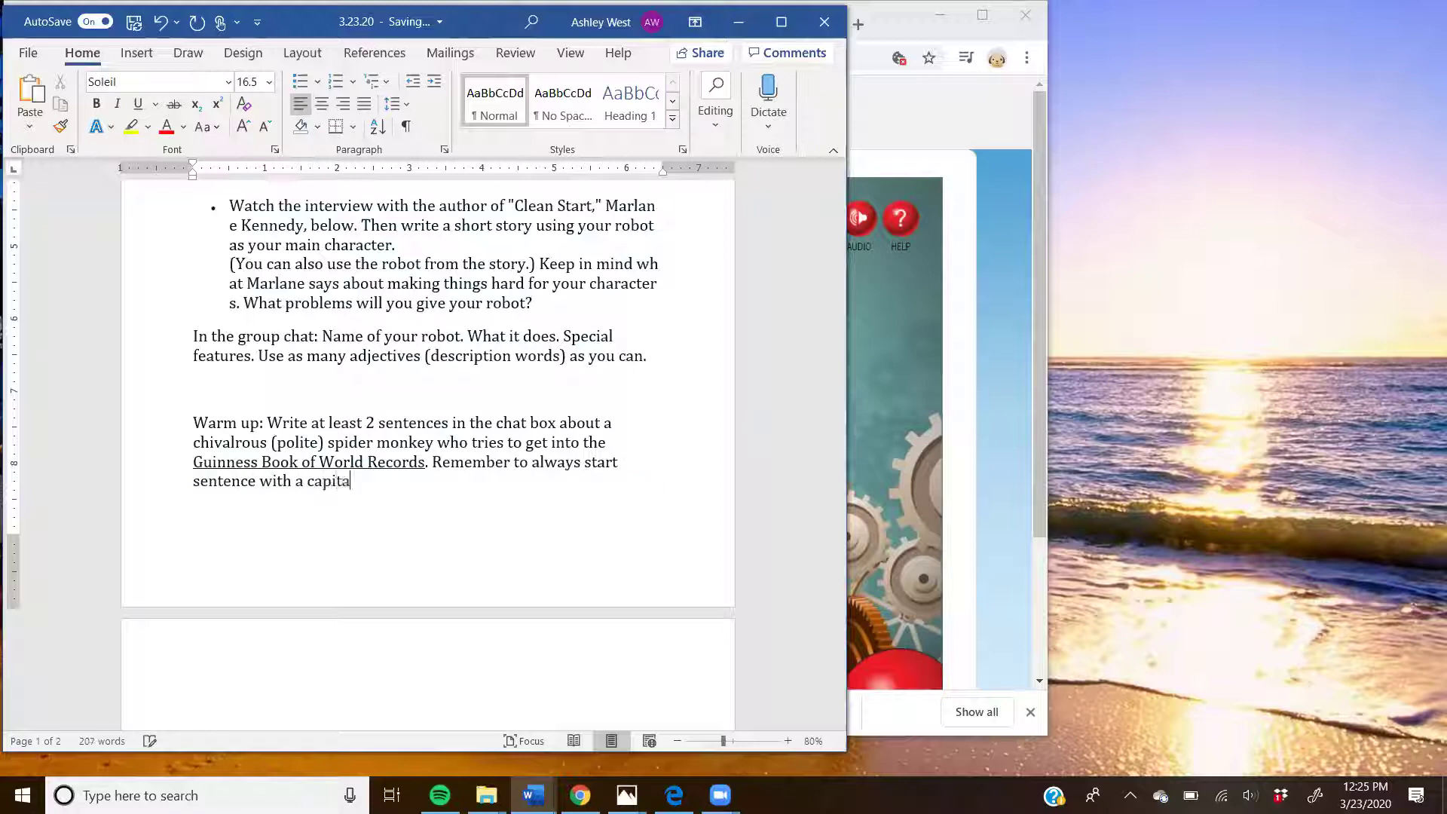
type("l letter and ")
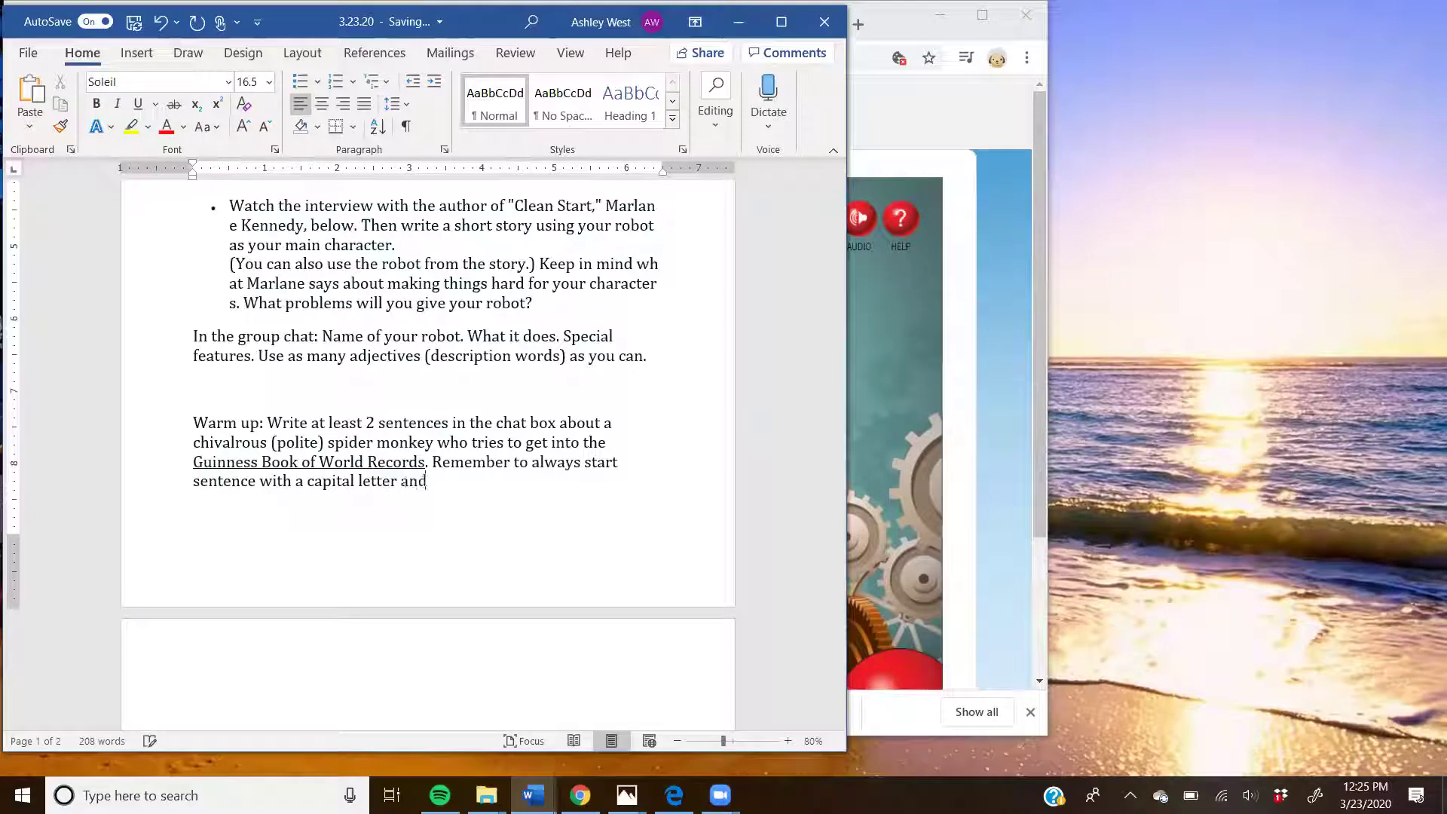
type("end with period.")
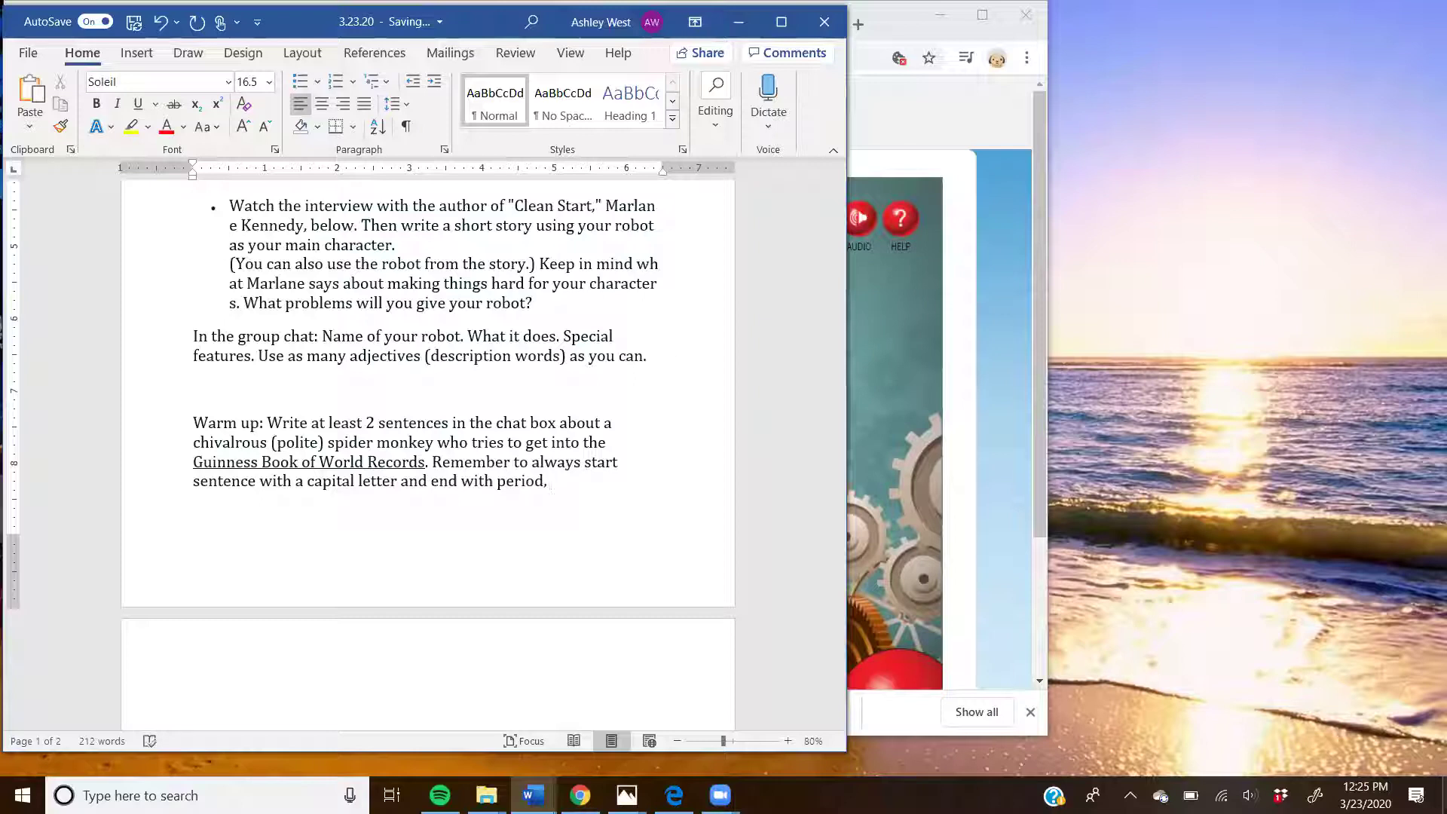
key("BackSpace")
type("or ")
type("questio")
key("BackSpace")
key("BackSpace")
key("BackSpace")
key("BackSpace")
key("BackSpace")
key("BackSpace")
key("BackSpace")
key("BackSpace")
key("BackSpace")
key("BackSpace")
key("BackSpace")
type(", question mark")
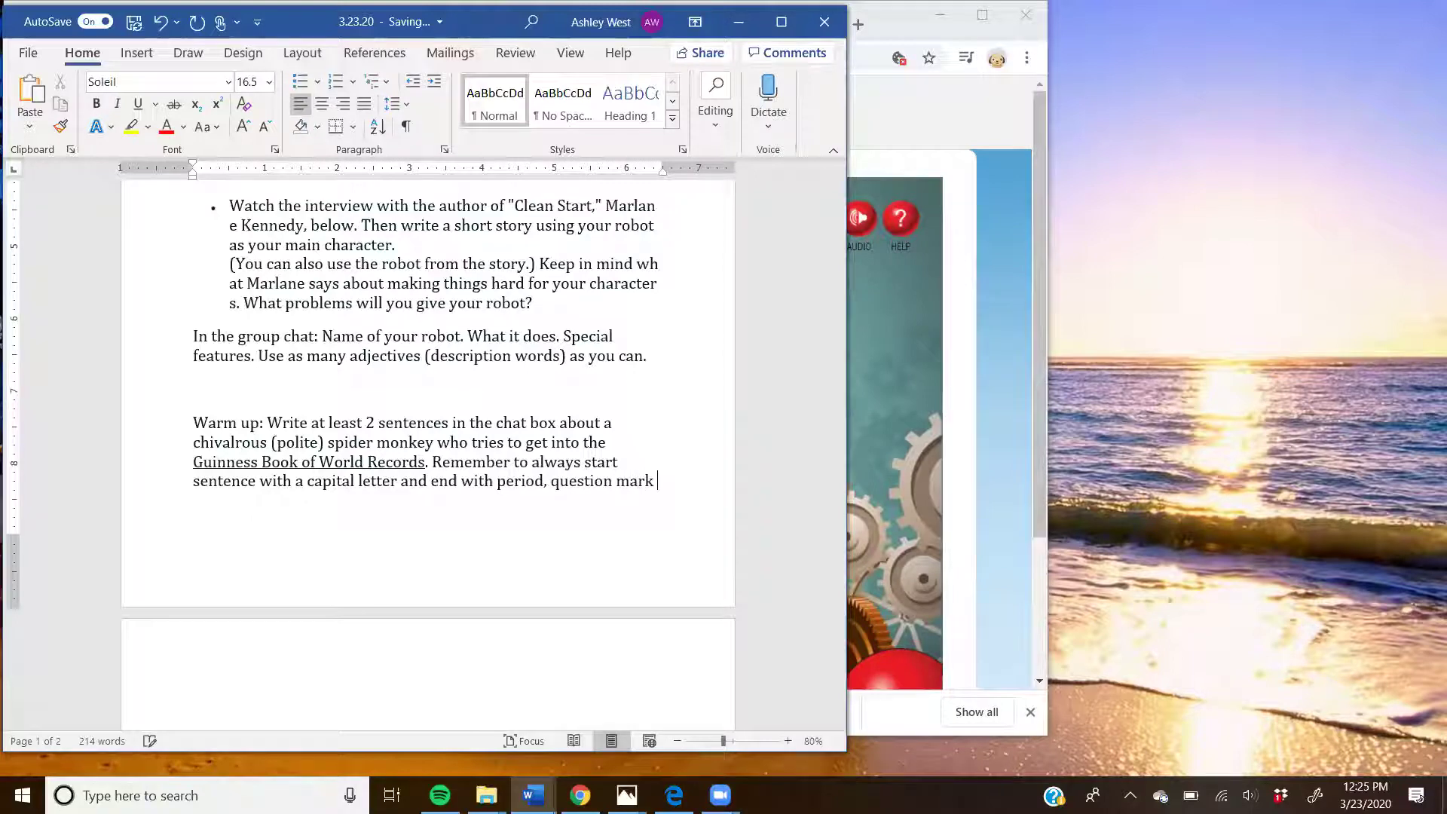
type(" or exclamation mark.")
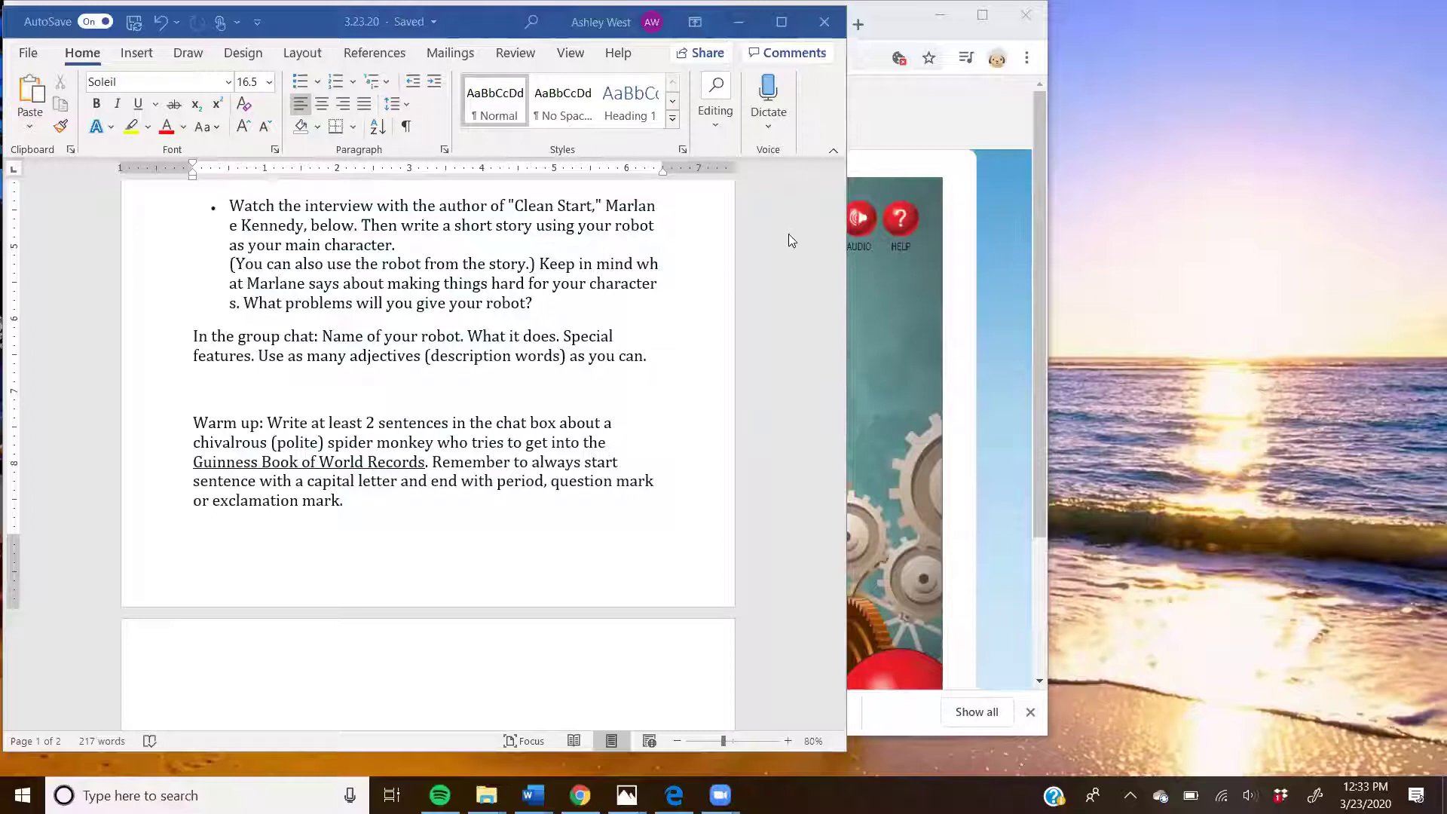
- Scroll to the top of the lesson plan and select the Clean Start story link line
left_click_drag(840, 320, 834, 186)
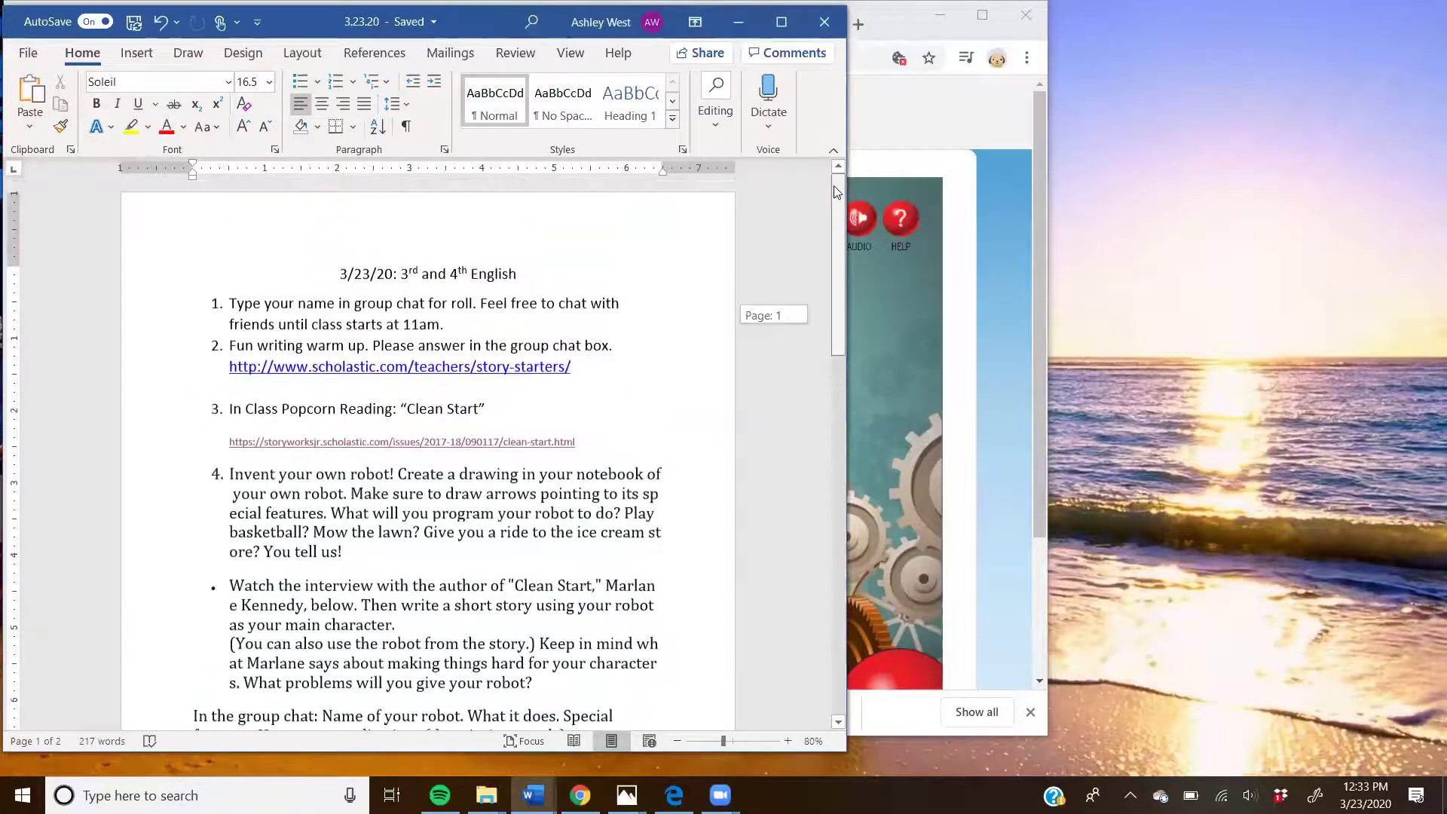
triple_click(383, 452)
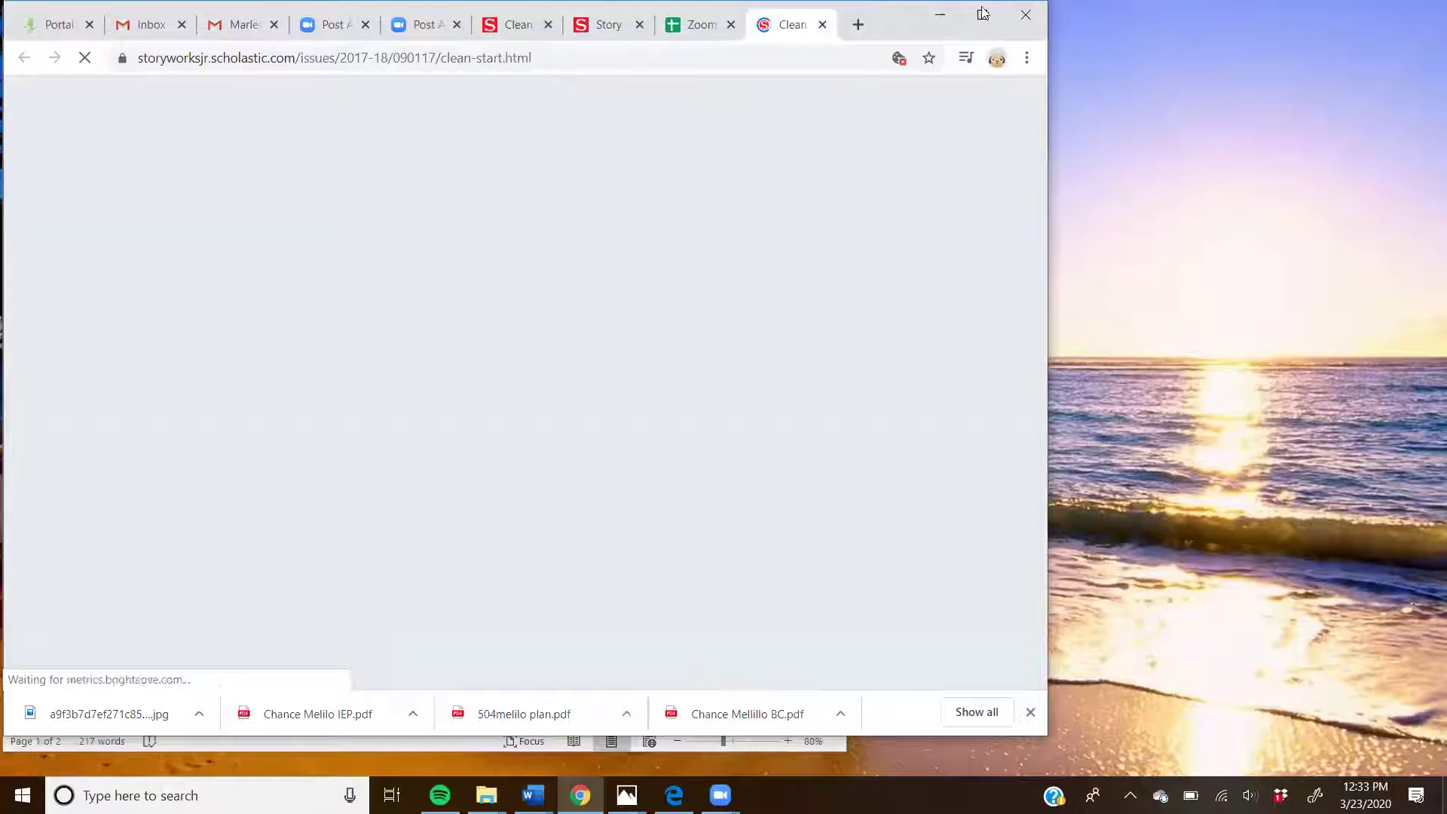
- Maximize Chrome and scroll the Clean Start page down to the Multimedia section
left_click(982, 14)
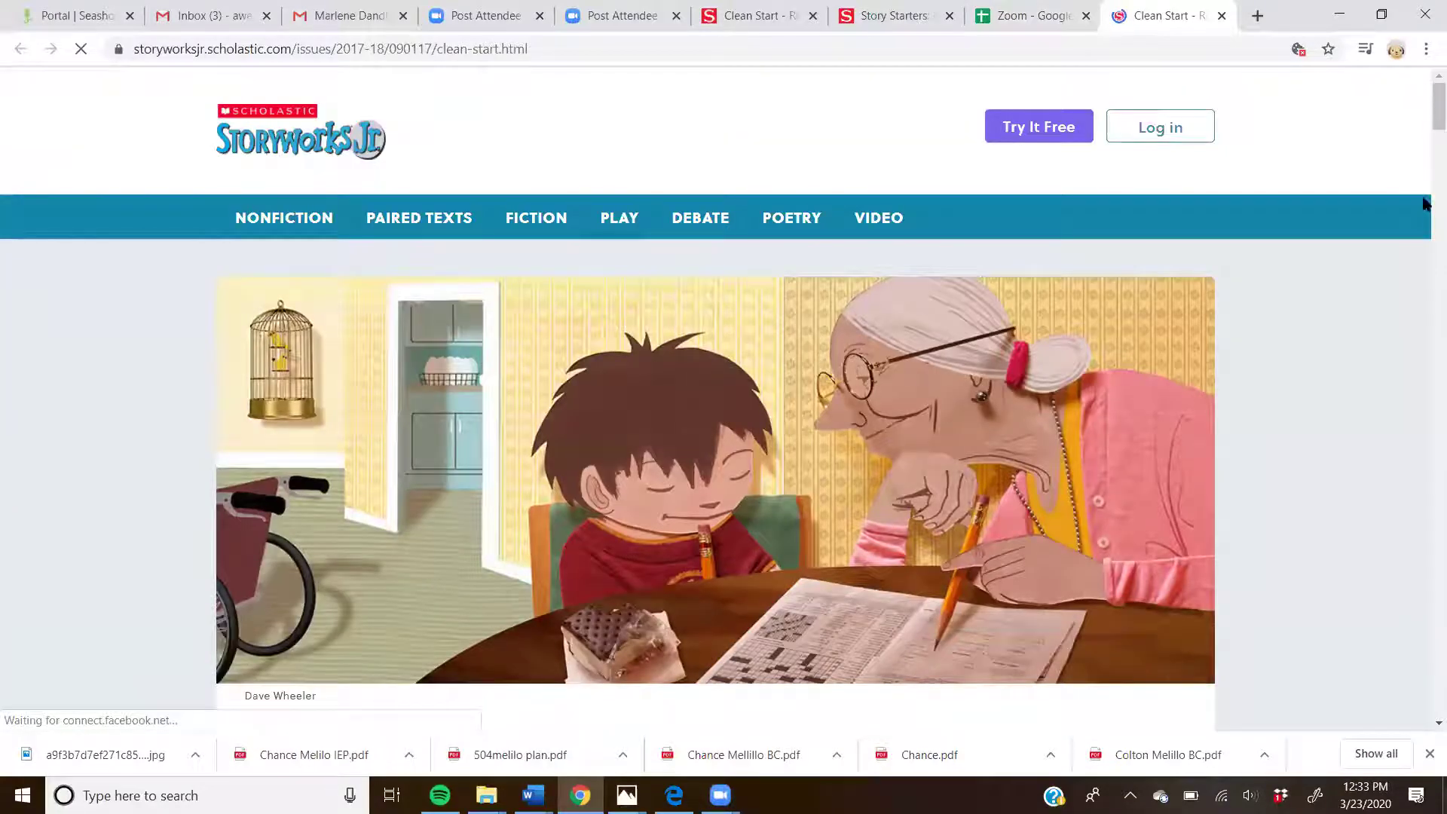
scroll(1417, 226, "down", 10)
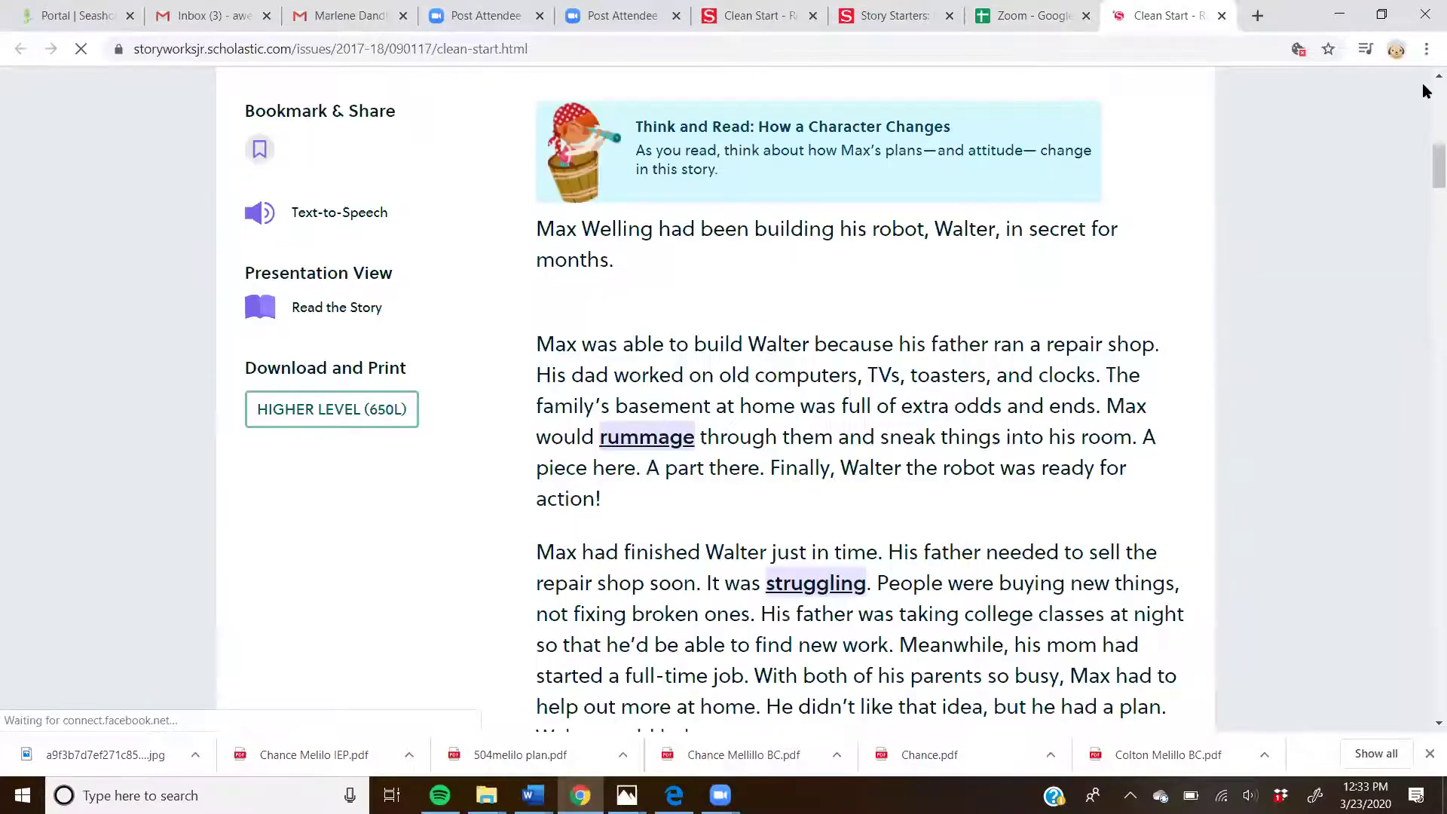
scroll(1424, 264, "down", 10)
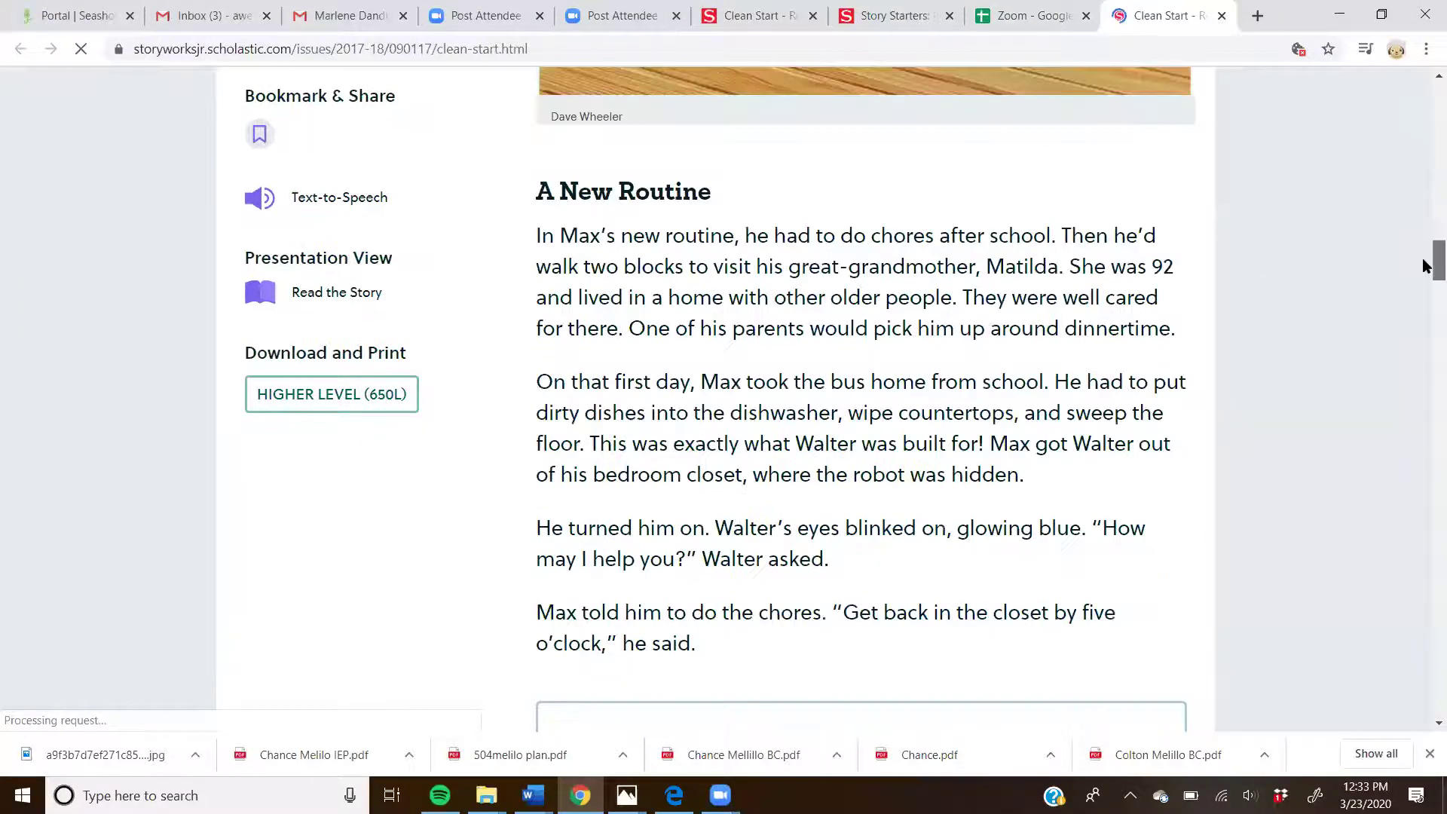
scroll(1424, 343, "down", 4)
scroll(1427, 414, "down", 20)
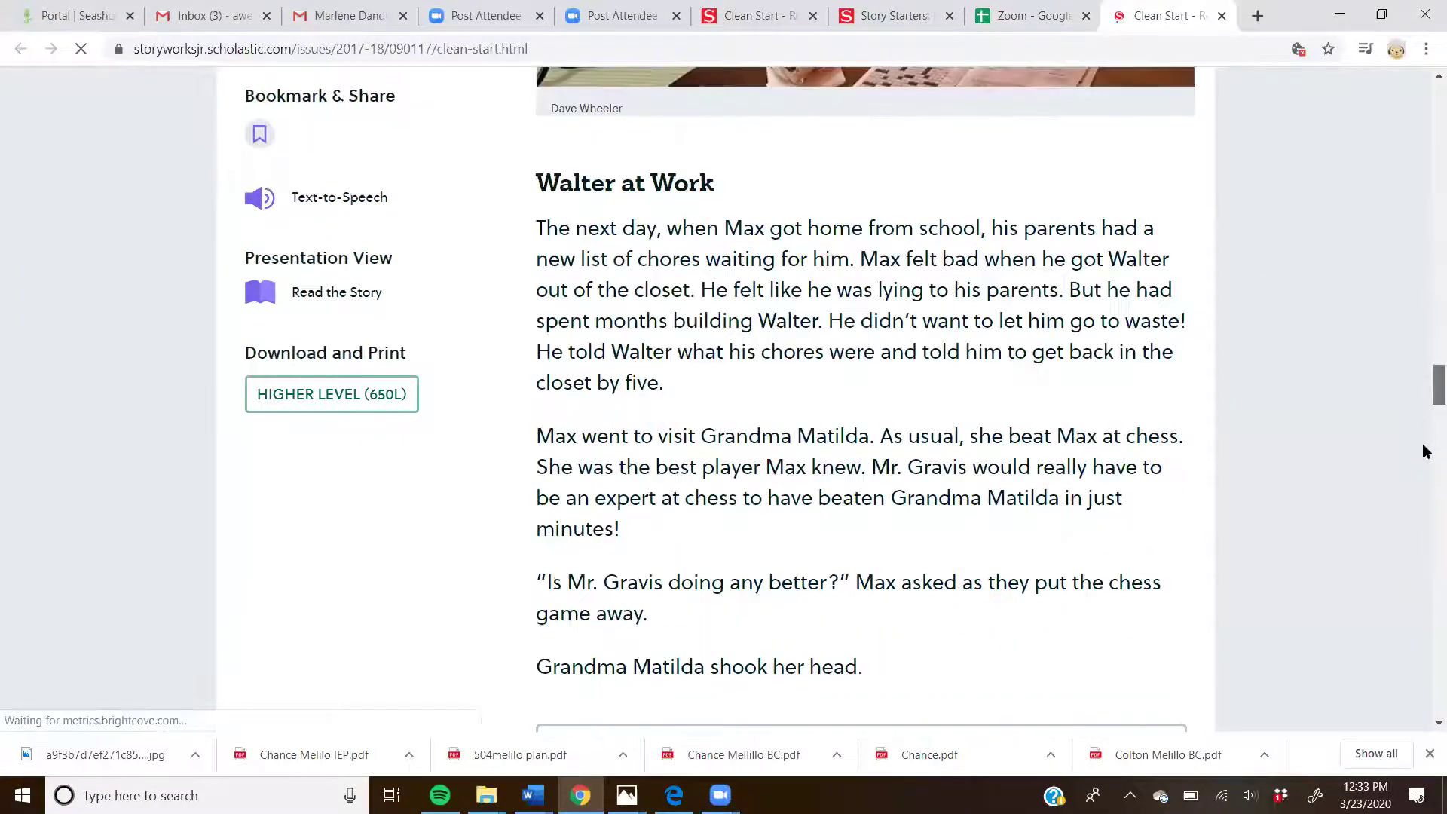
scroll(1425, 596, "down", 9)
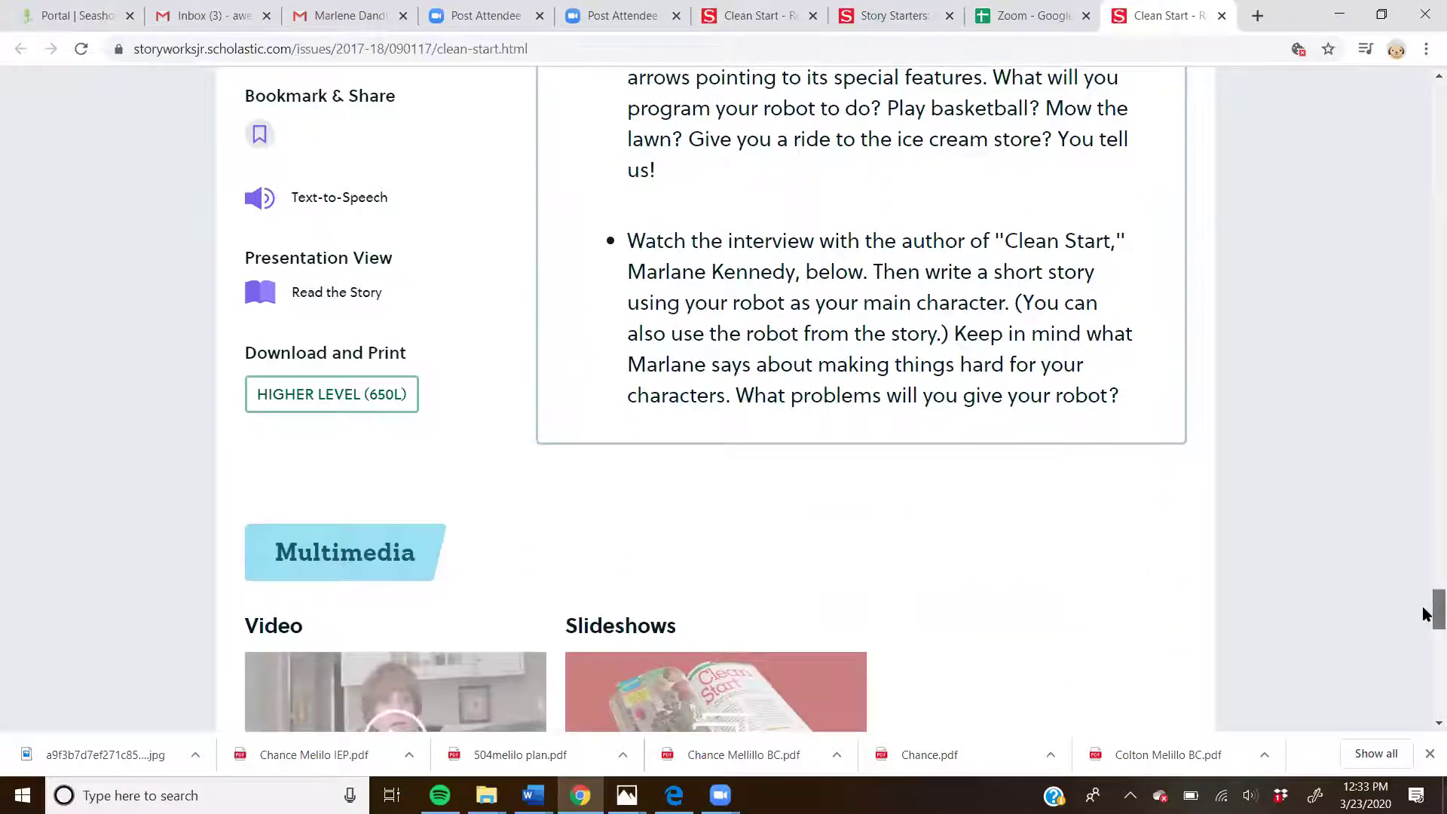
scroll(1427, 618, "down", 1)
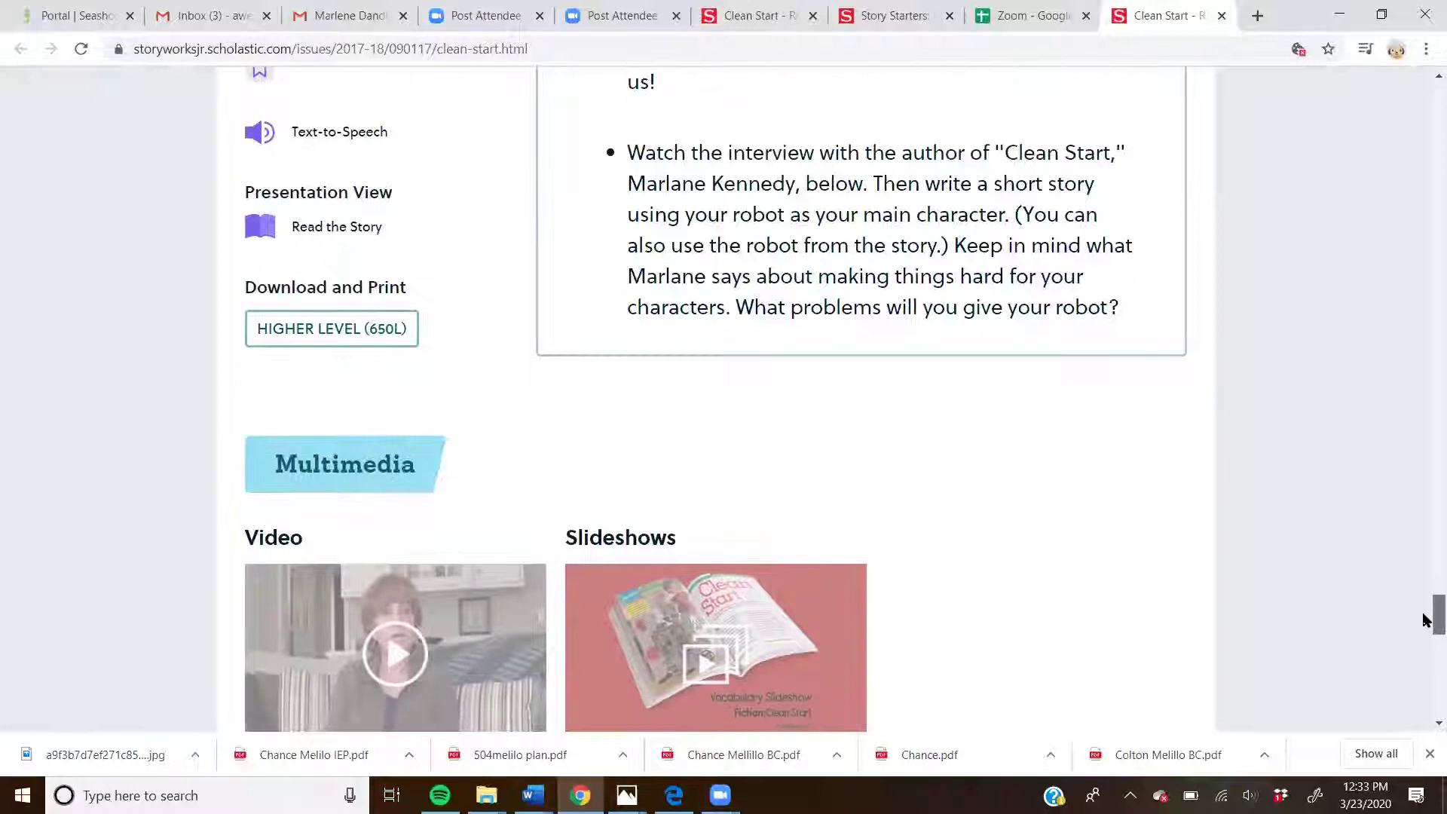
scroll(1426, 622, "down", 2)
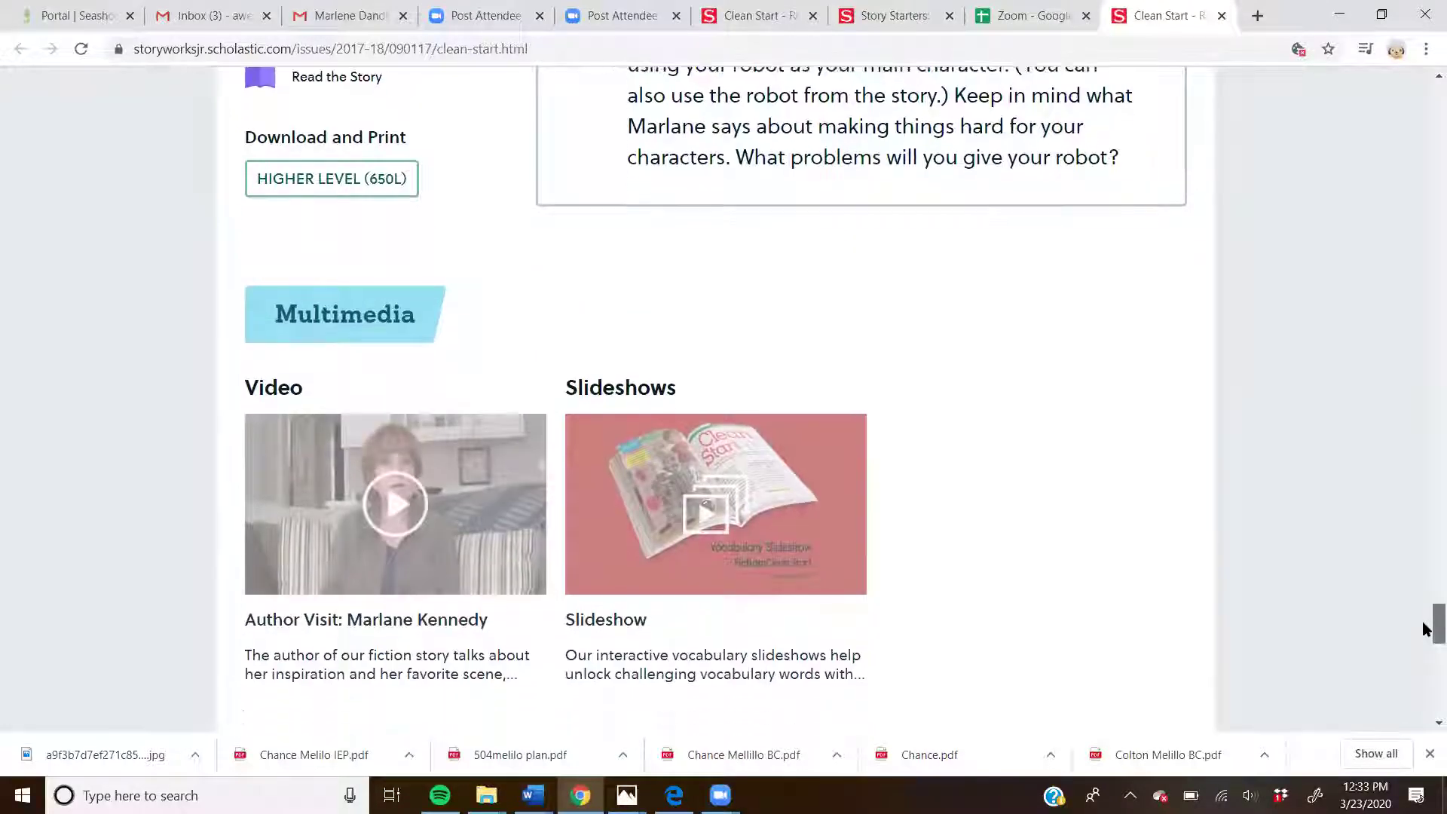
scroll(1427, 632, "down", 1)
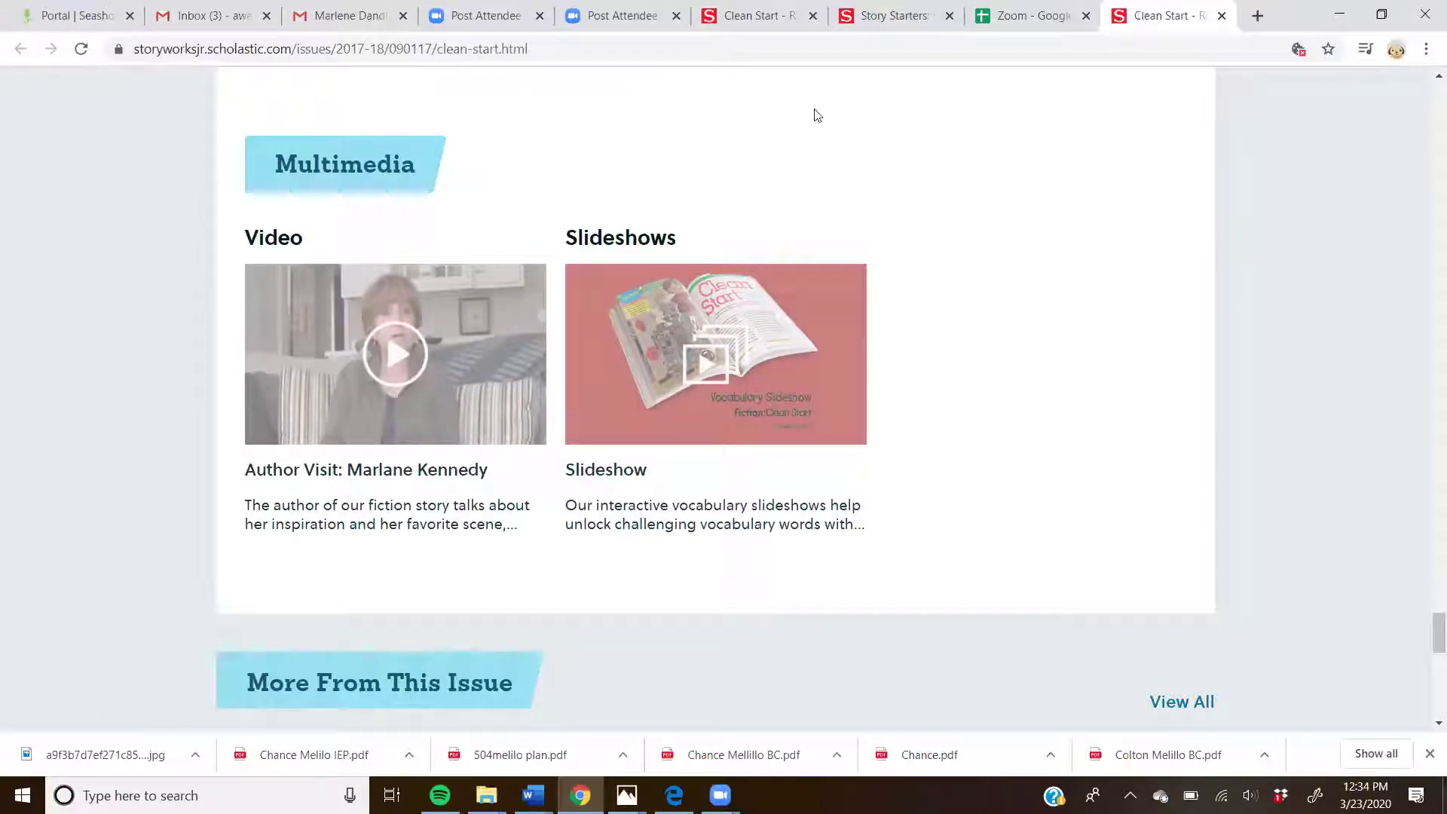
- Play the Clean Start author interview video and turn on Zoom's participant video panel
left_click(388, 353)
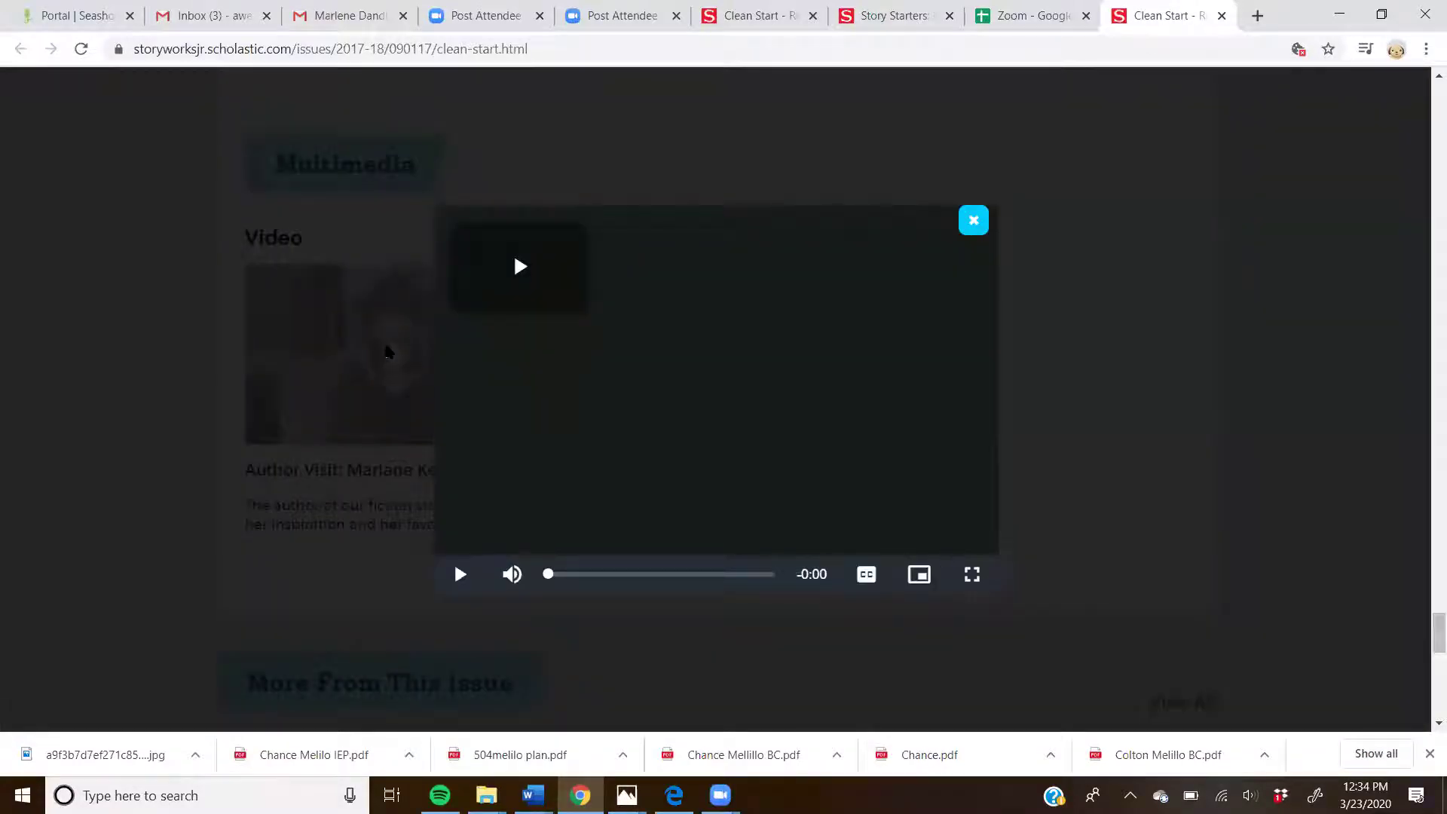
left_click(460, 573)
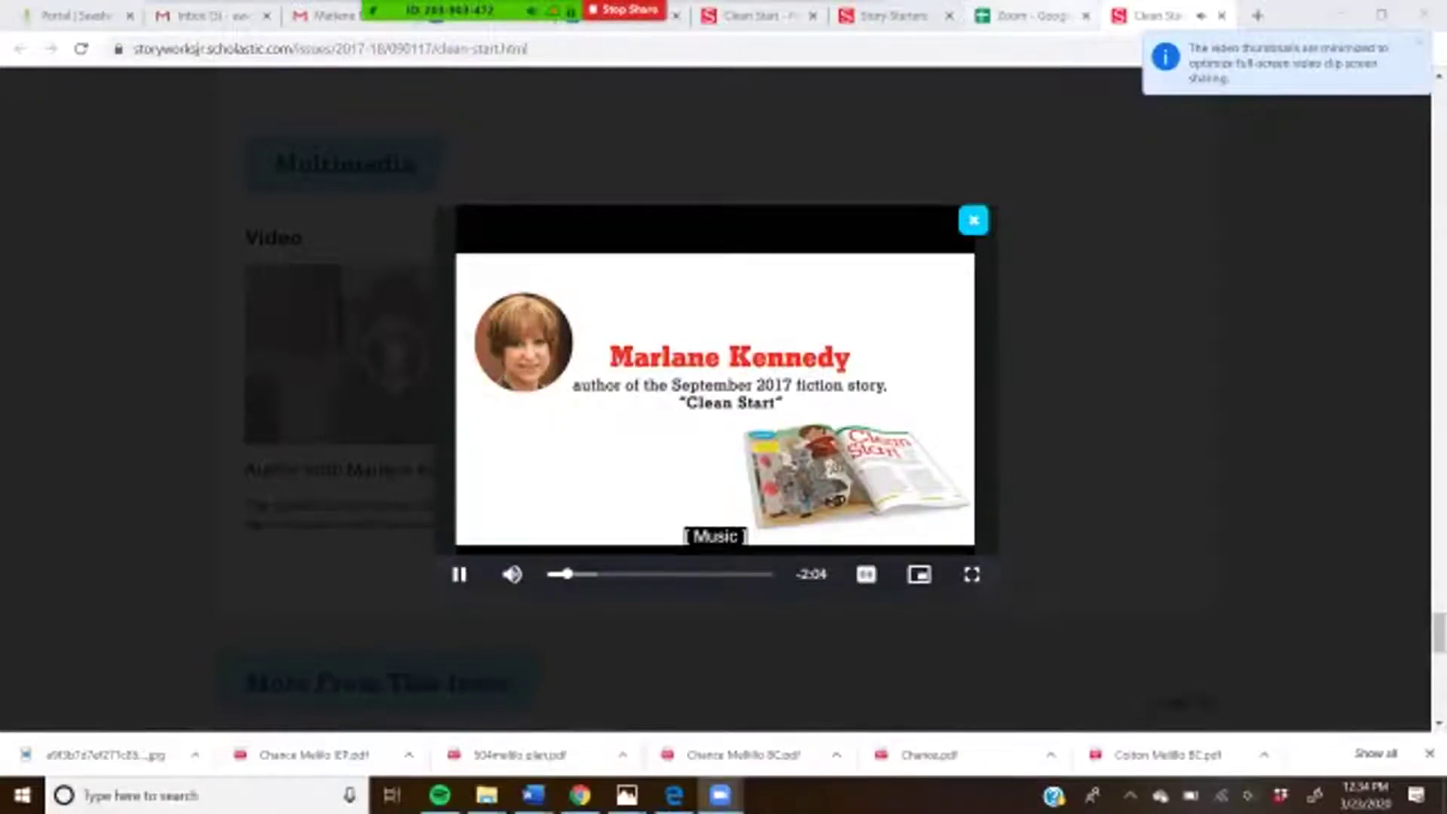
mouse_move(413, 17)
left_click(856, 26)
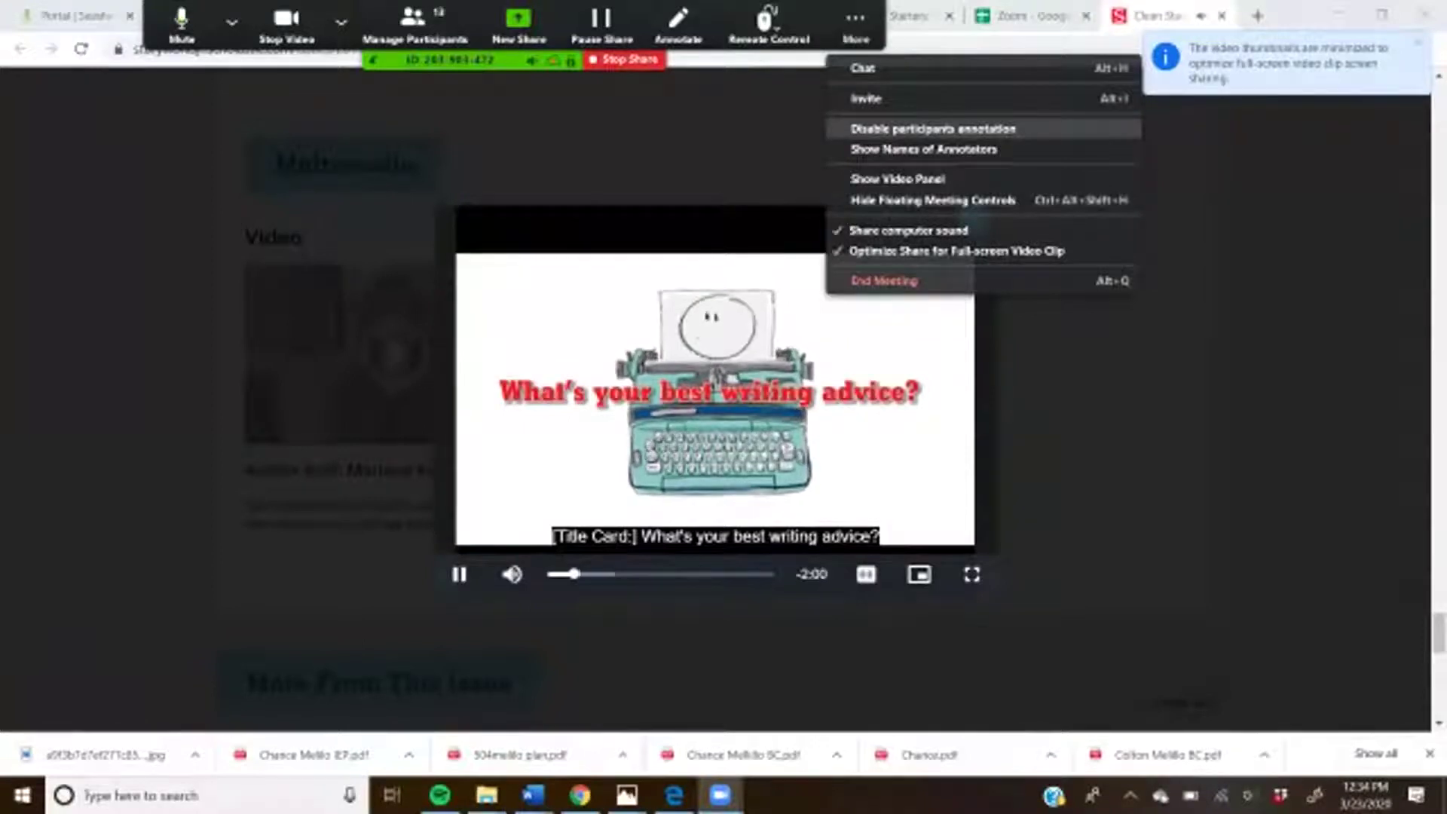
left_click(896, 179)
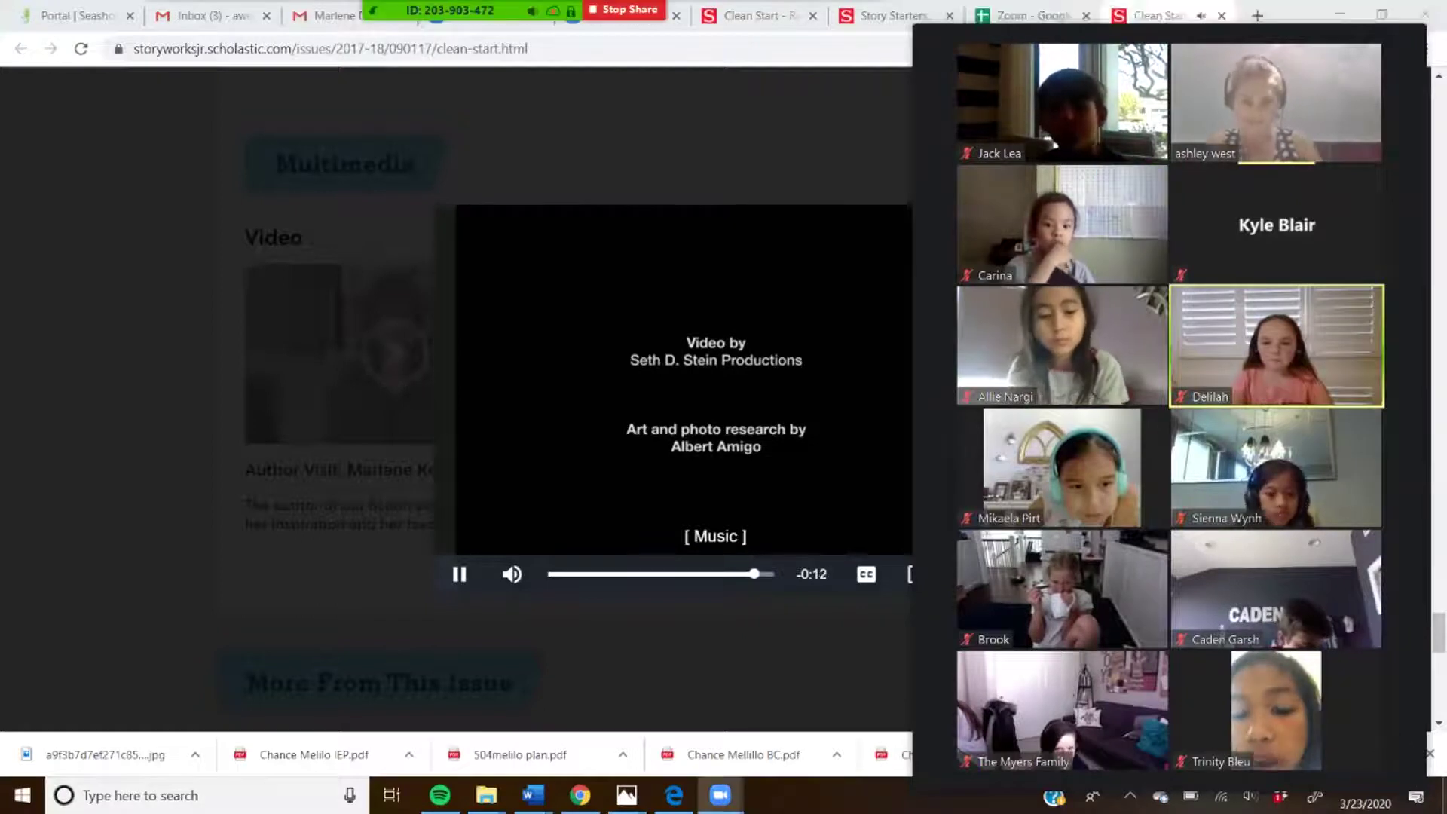
- Pause the finished author video, hide Zoom's video panel, and return to the robot-invention activities
left_click(454, 560)
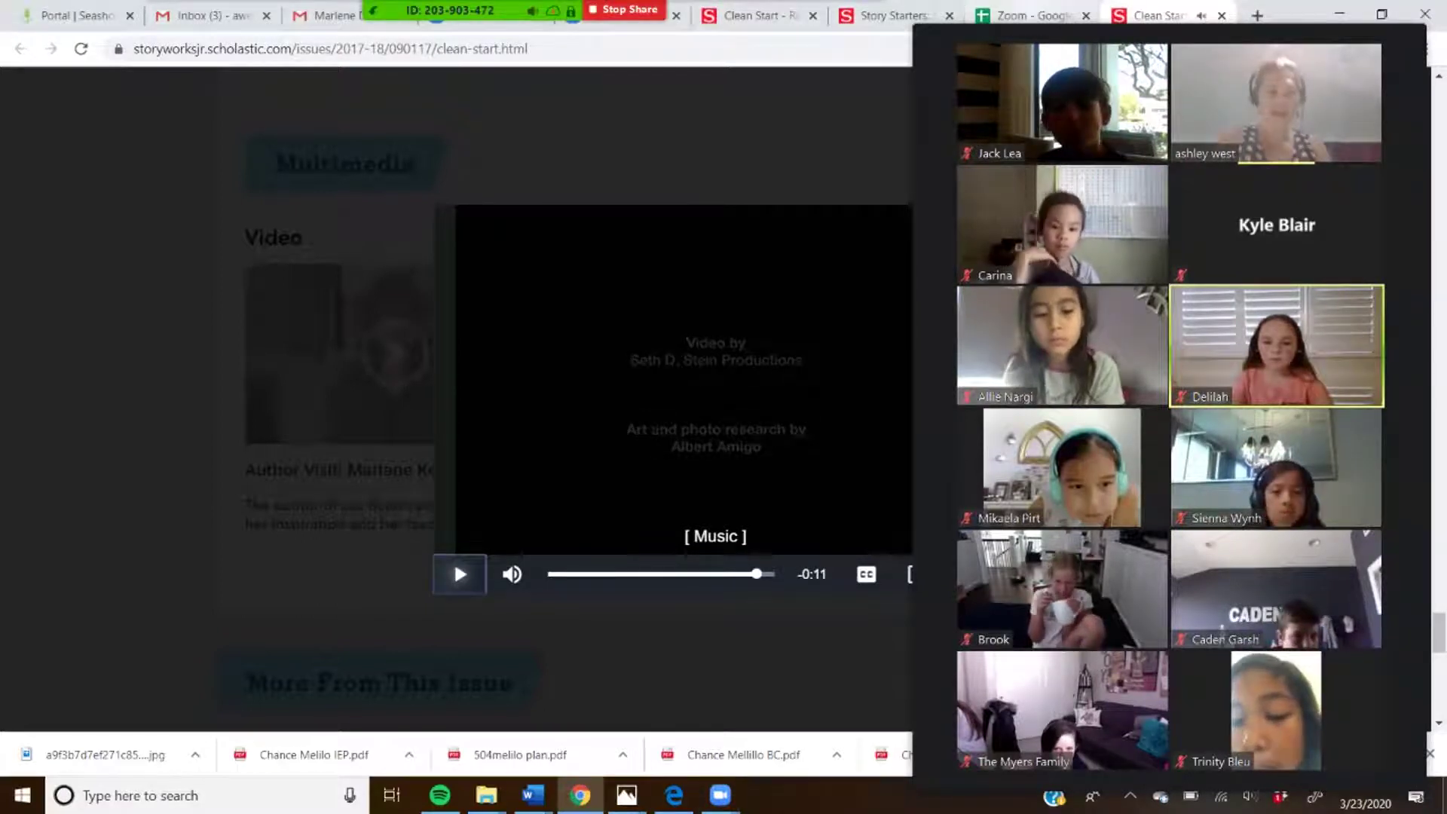
left_click(855, 22)
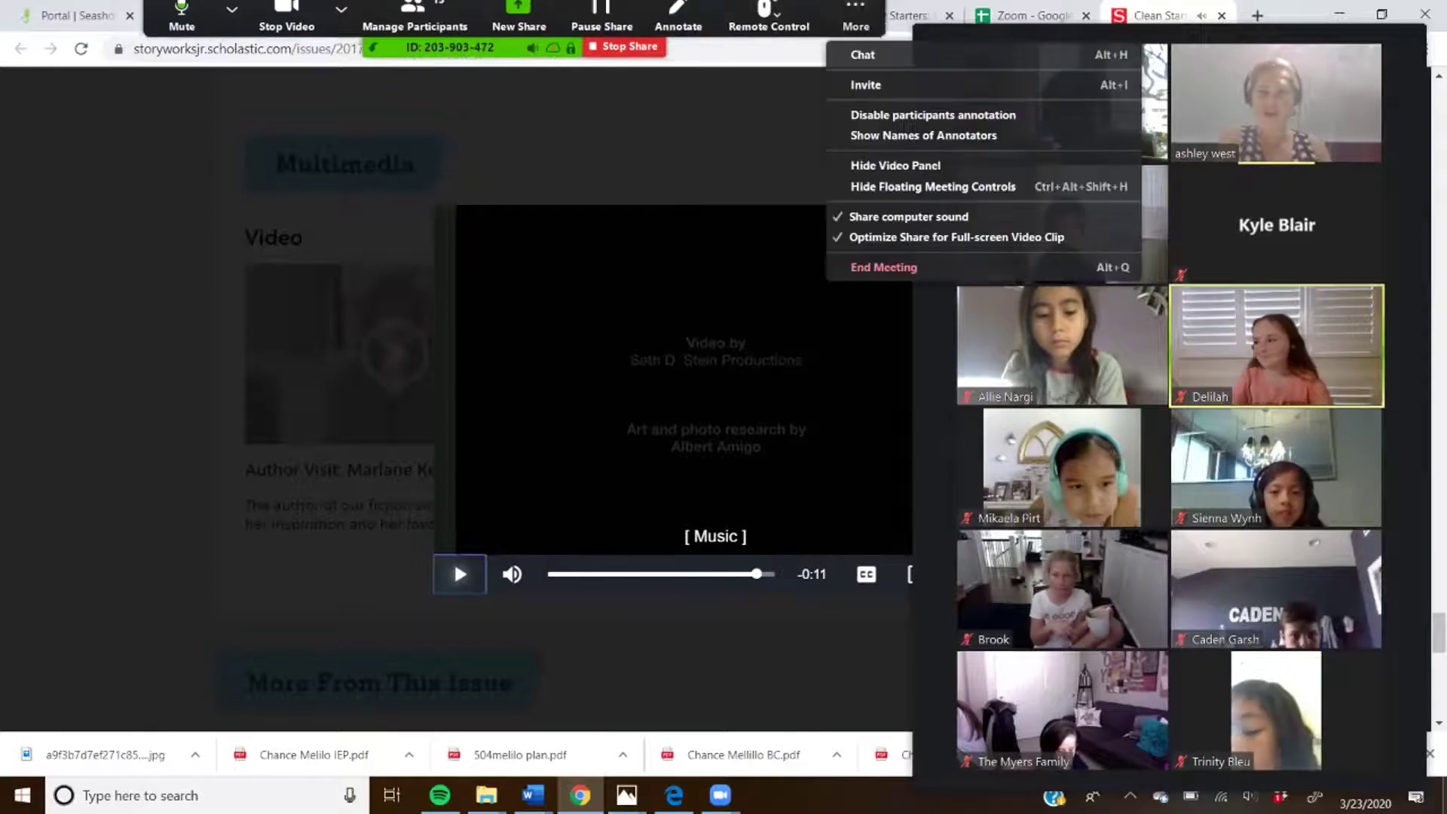
left_click(855, 22)
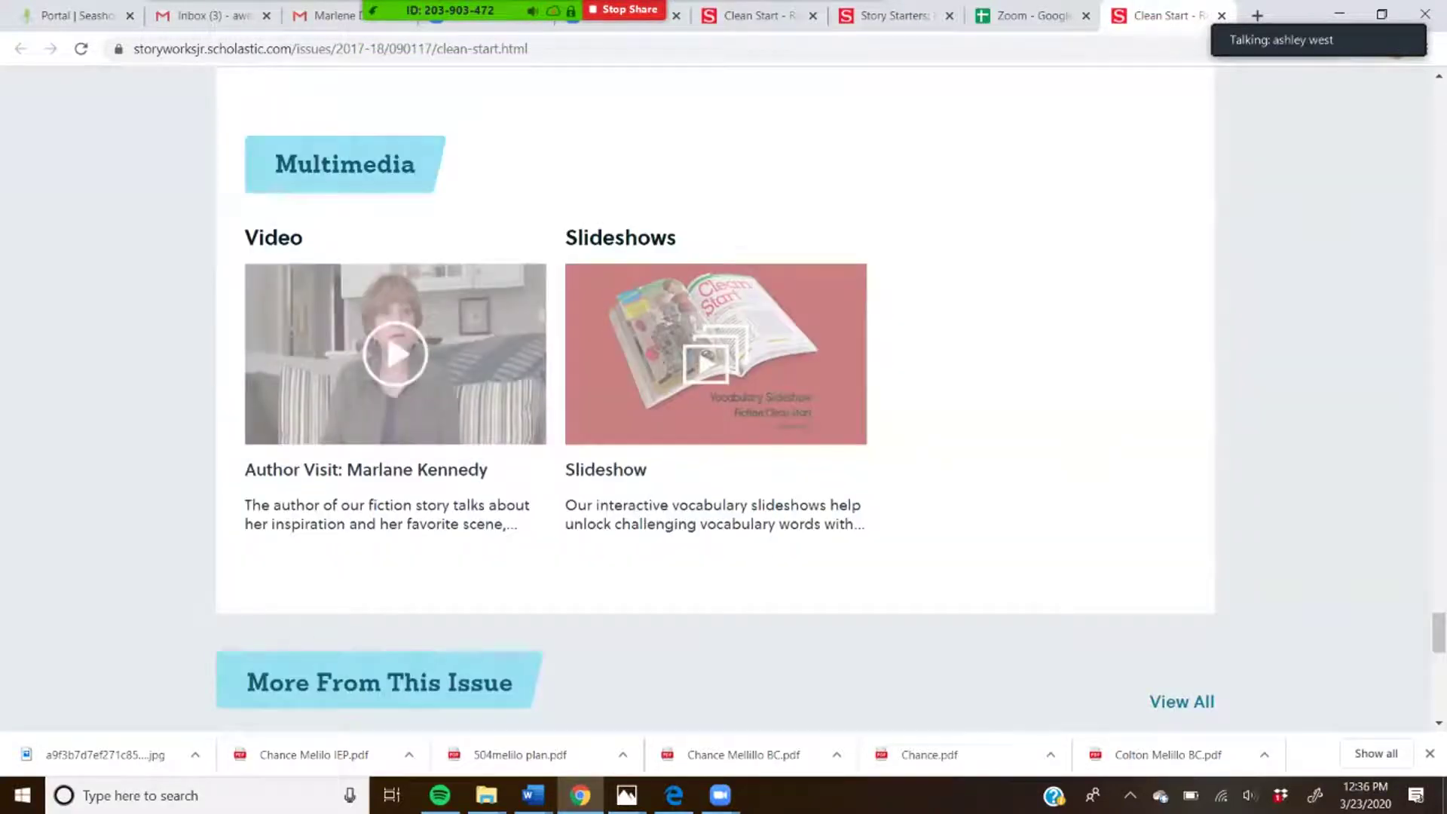
scroll(723, 377, "up", 10)
scroll(724, 377, "down", 2)
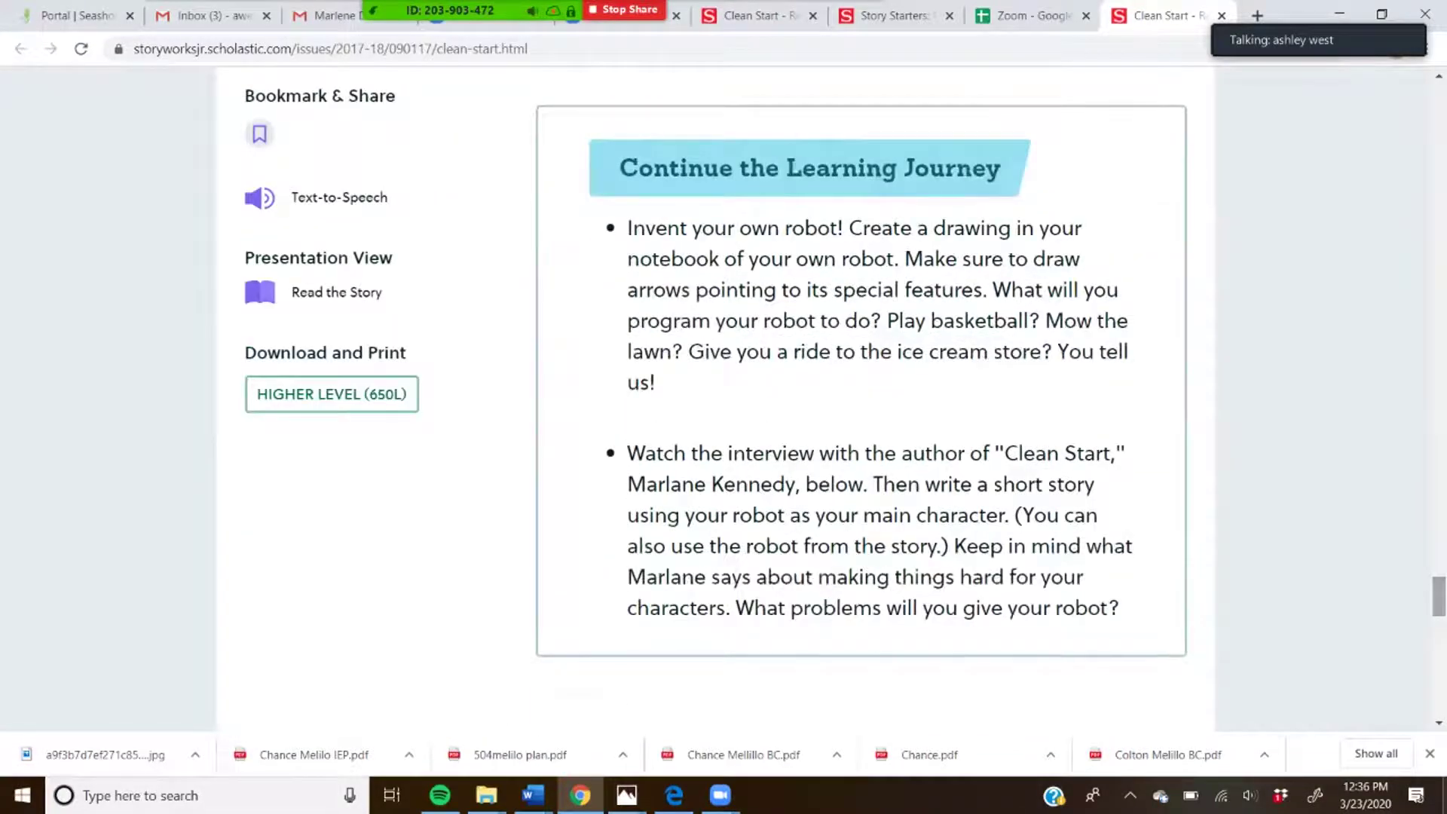
- Bring the Word lesson document to the front and scroll to the robot-invention task
left_click(1339, 14)
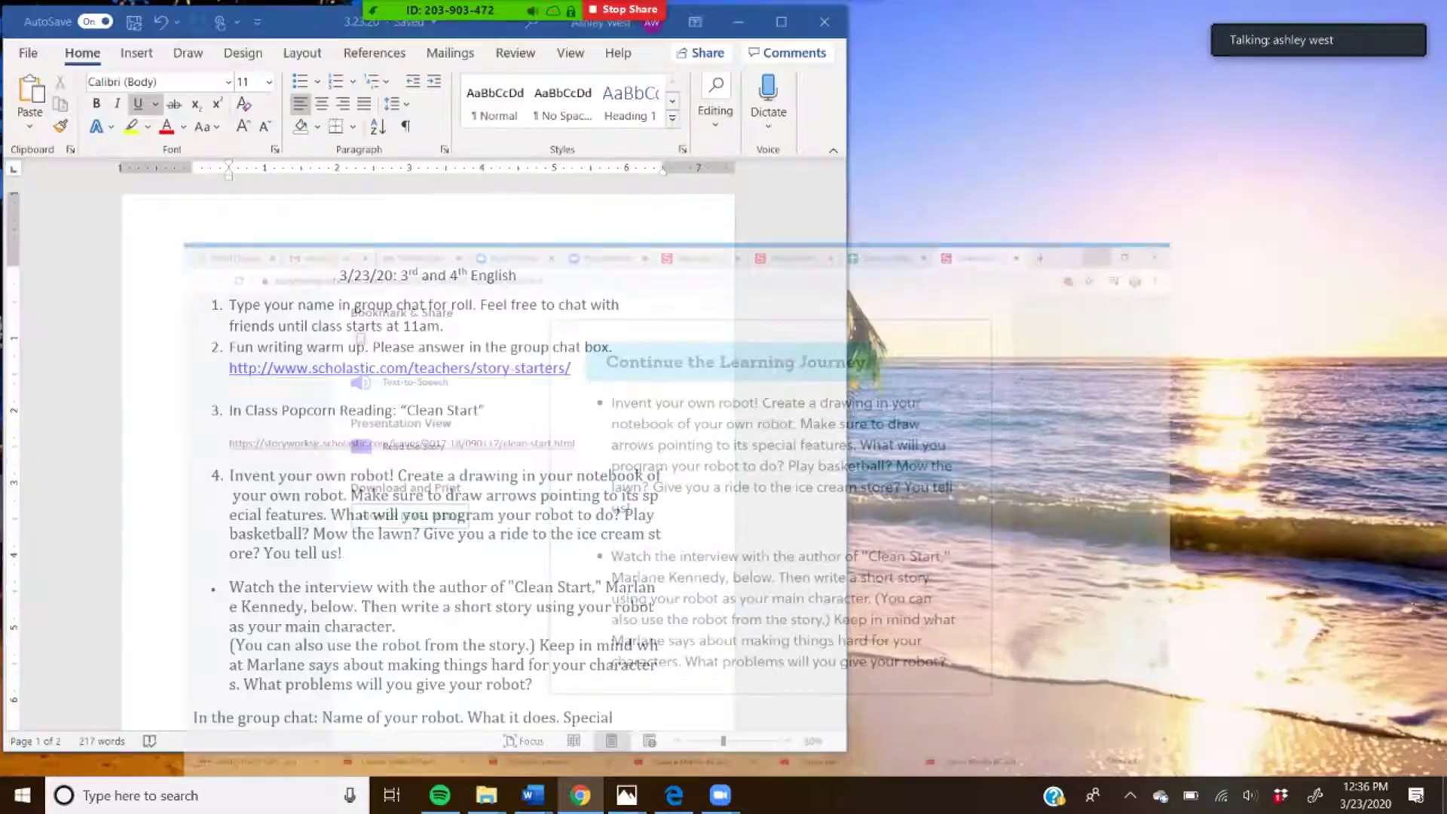
scroll(371, 444, "down", 3)
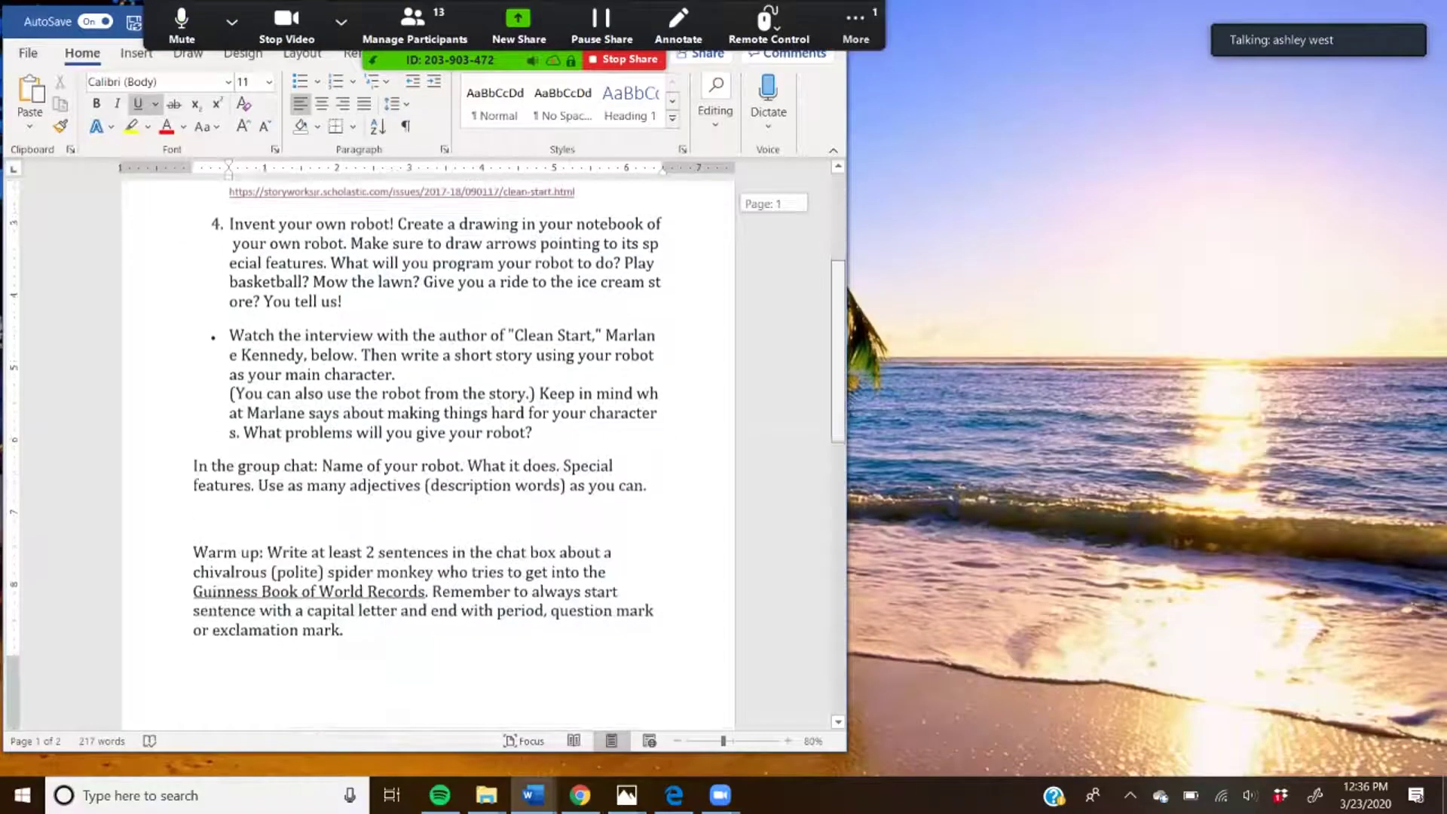
mouse_move(837, 352)
left_mouse_down()
mouse_move(837, 395)
mouse_move(837, 351)
left_mouse_up()
- Open Zoom's group chat, expand participant videos into gallery view, then close the chat
left_click(856, 27)
left_click(867, 70)
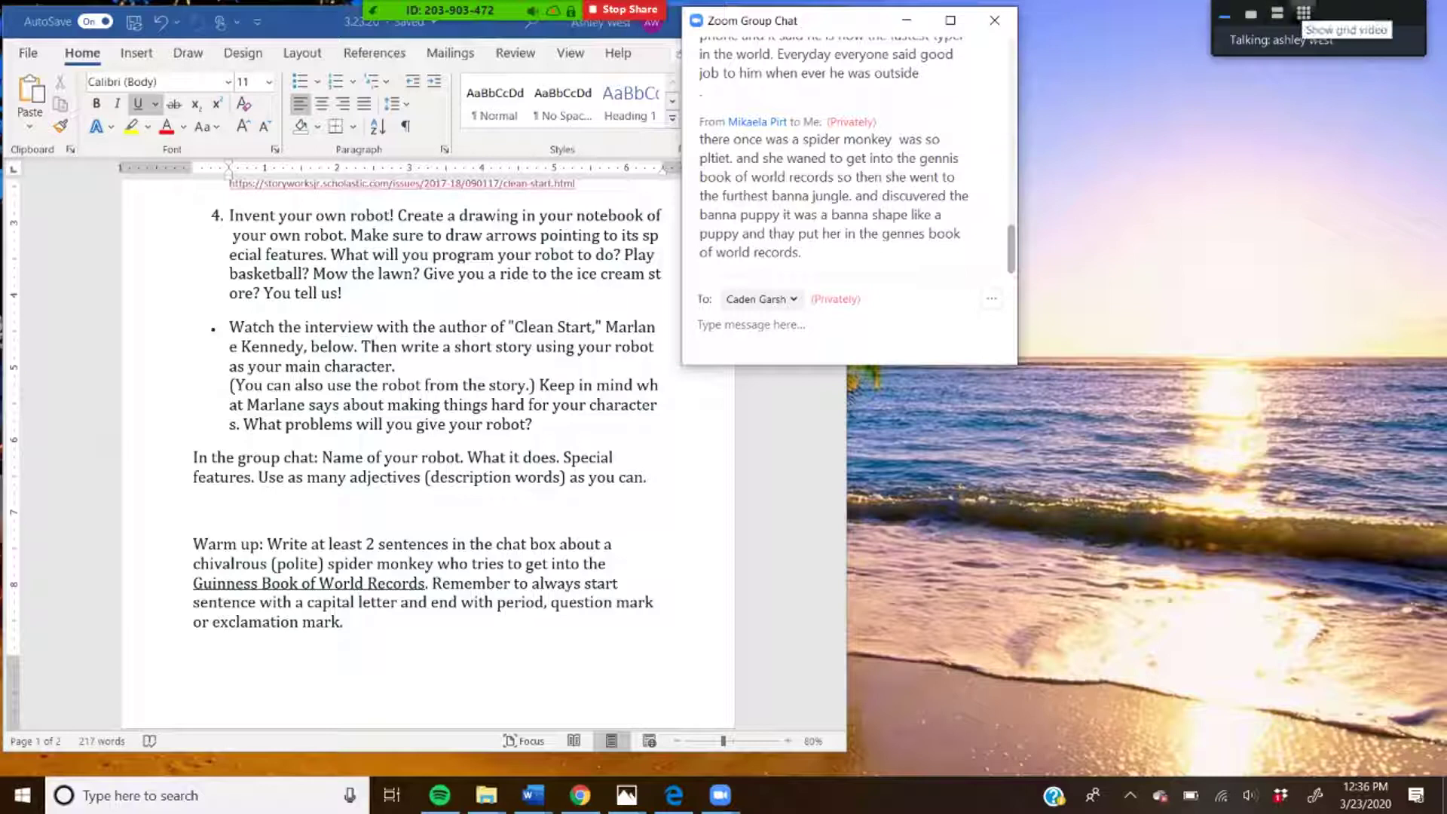
key("alt+F2")
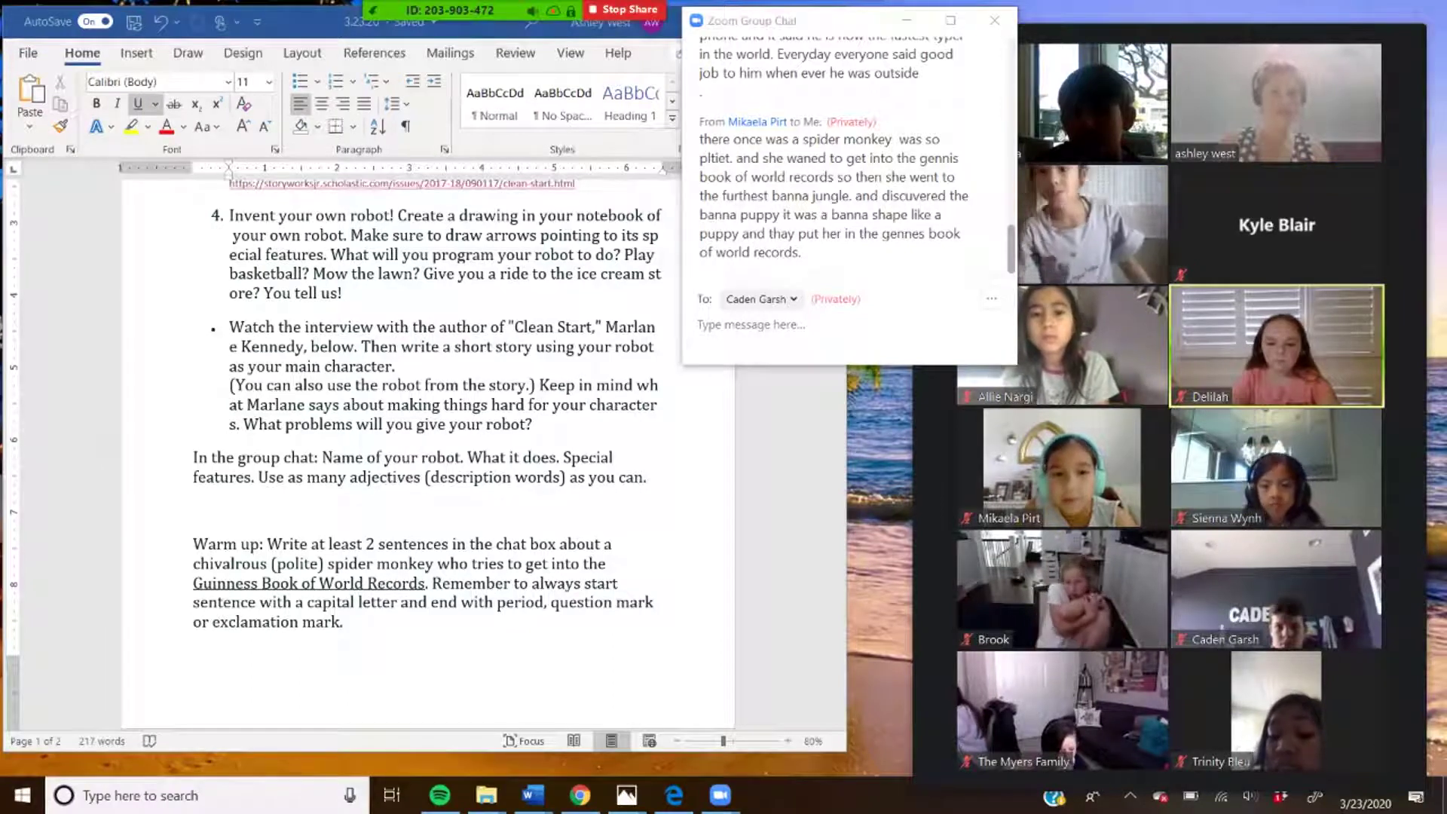
left_click_drag(829, 20, 743, 33)
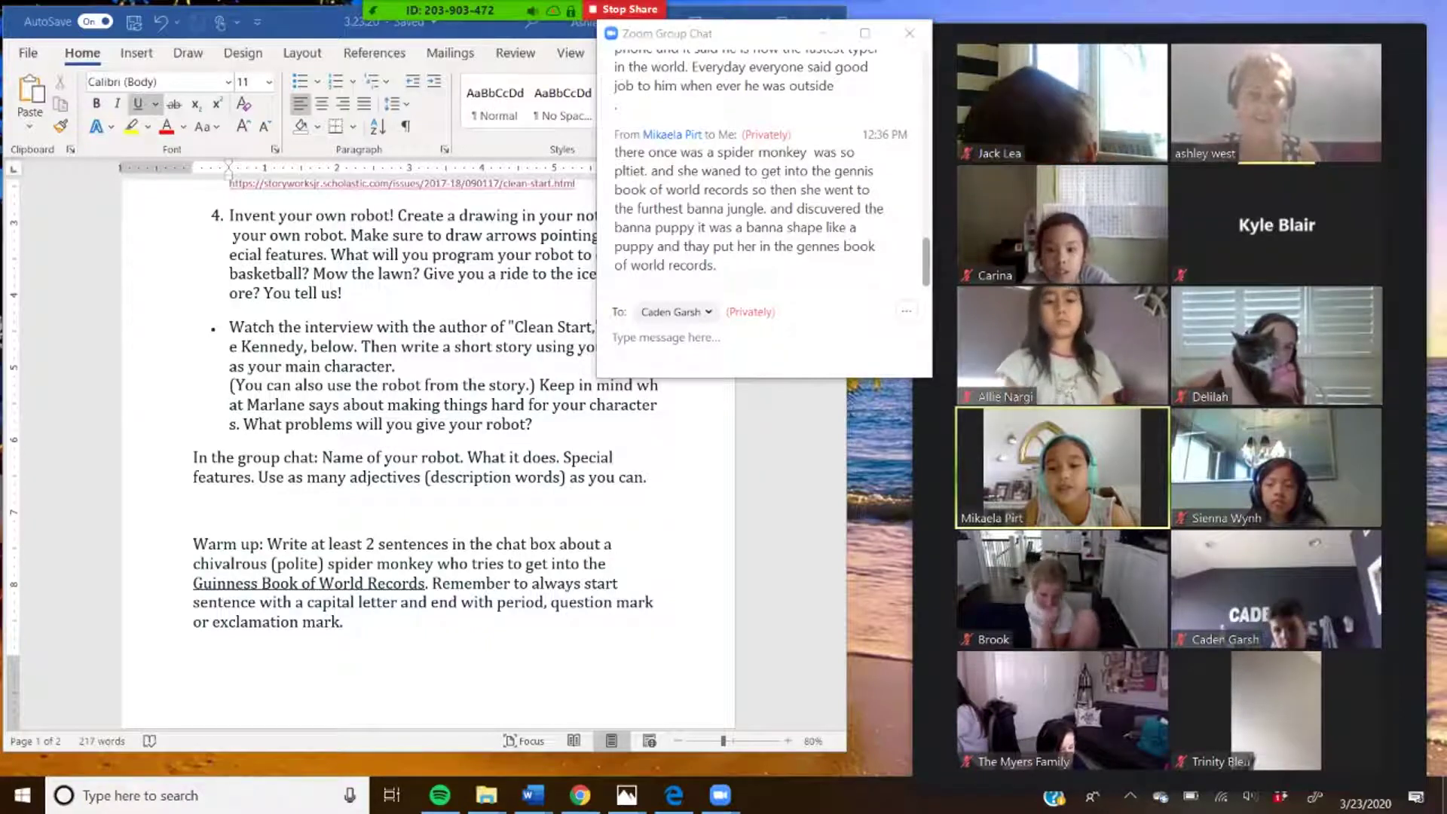
left_click(821, 33)
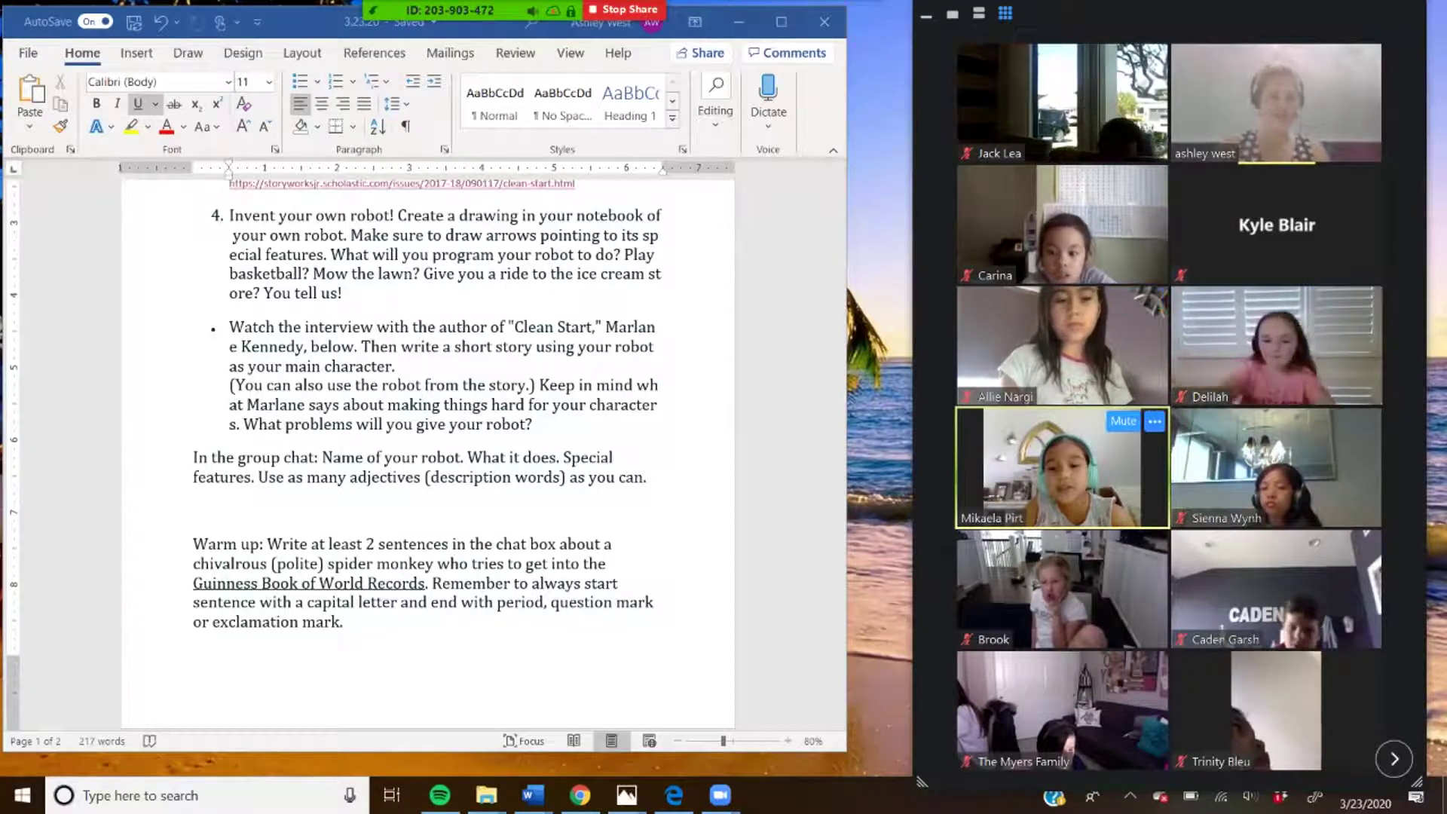
- Mute a student, page the video gallery, then select the robot short-story bullet in Word
left_click(1123, 421)
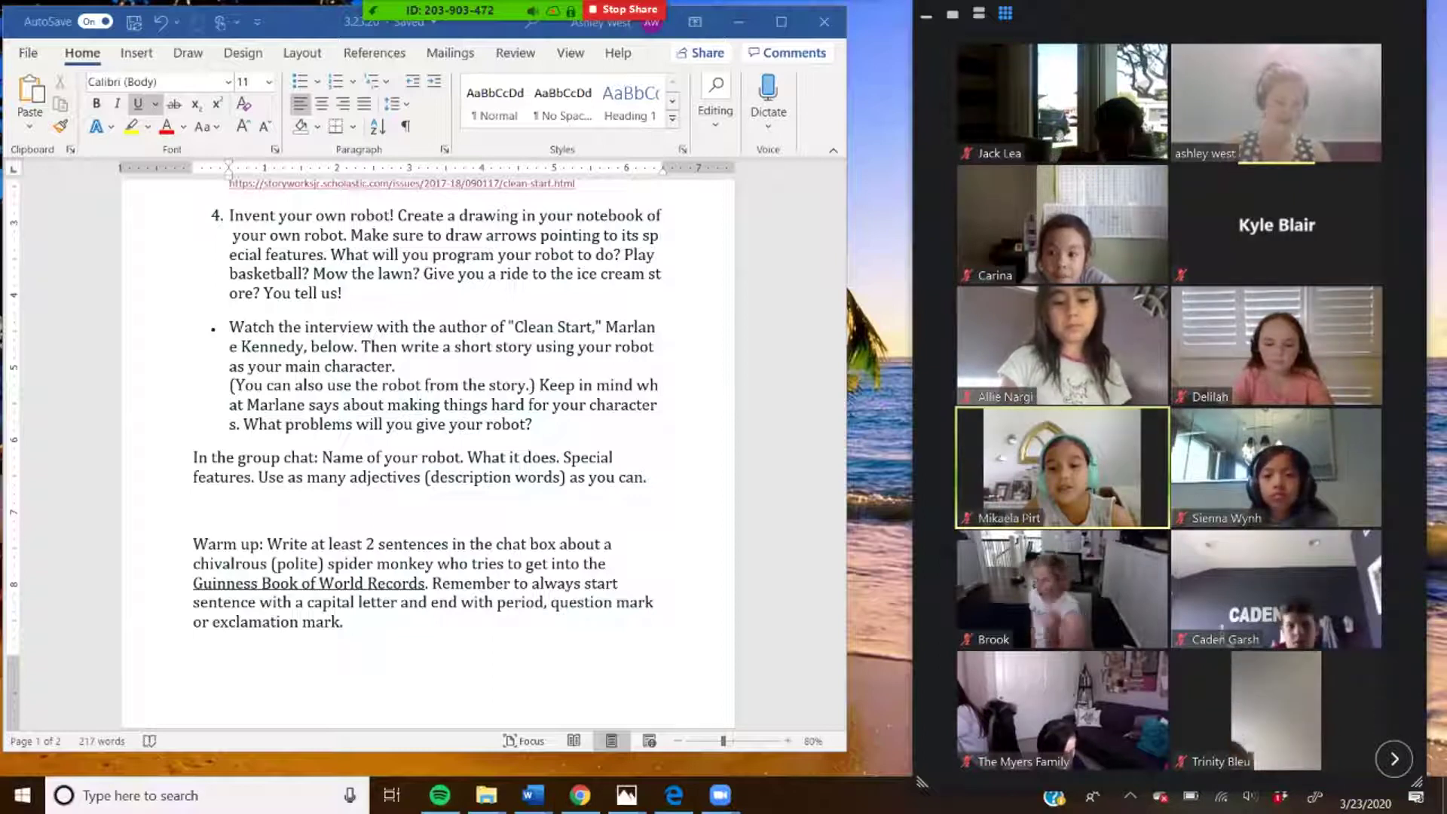
left_click(1393, 759)
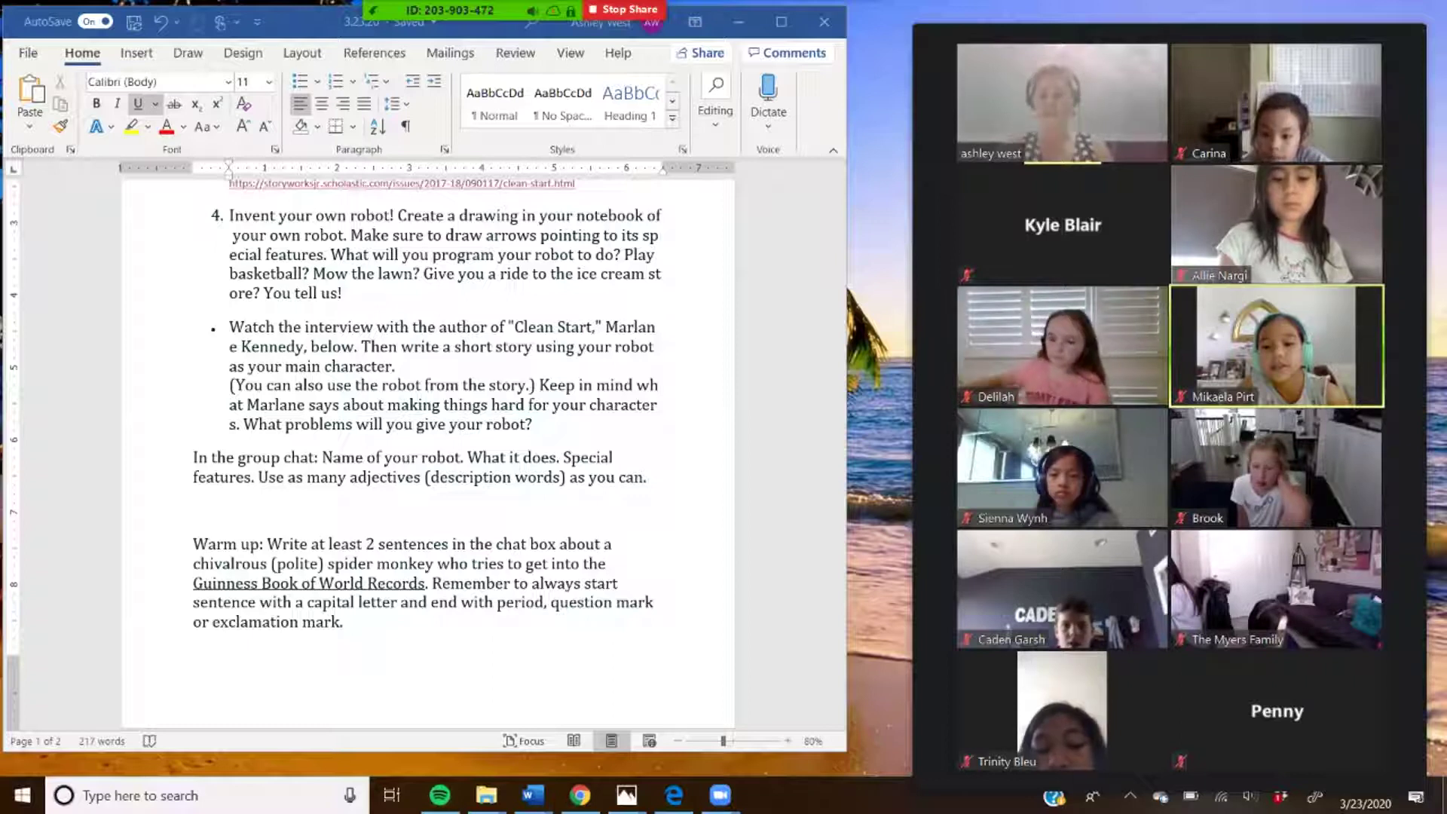
key("alt+Tab")
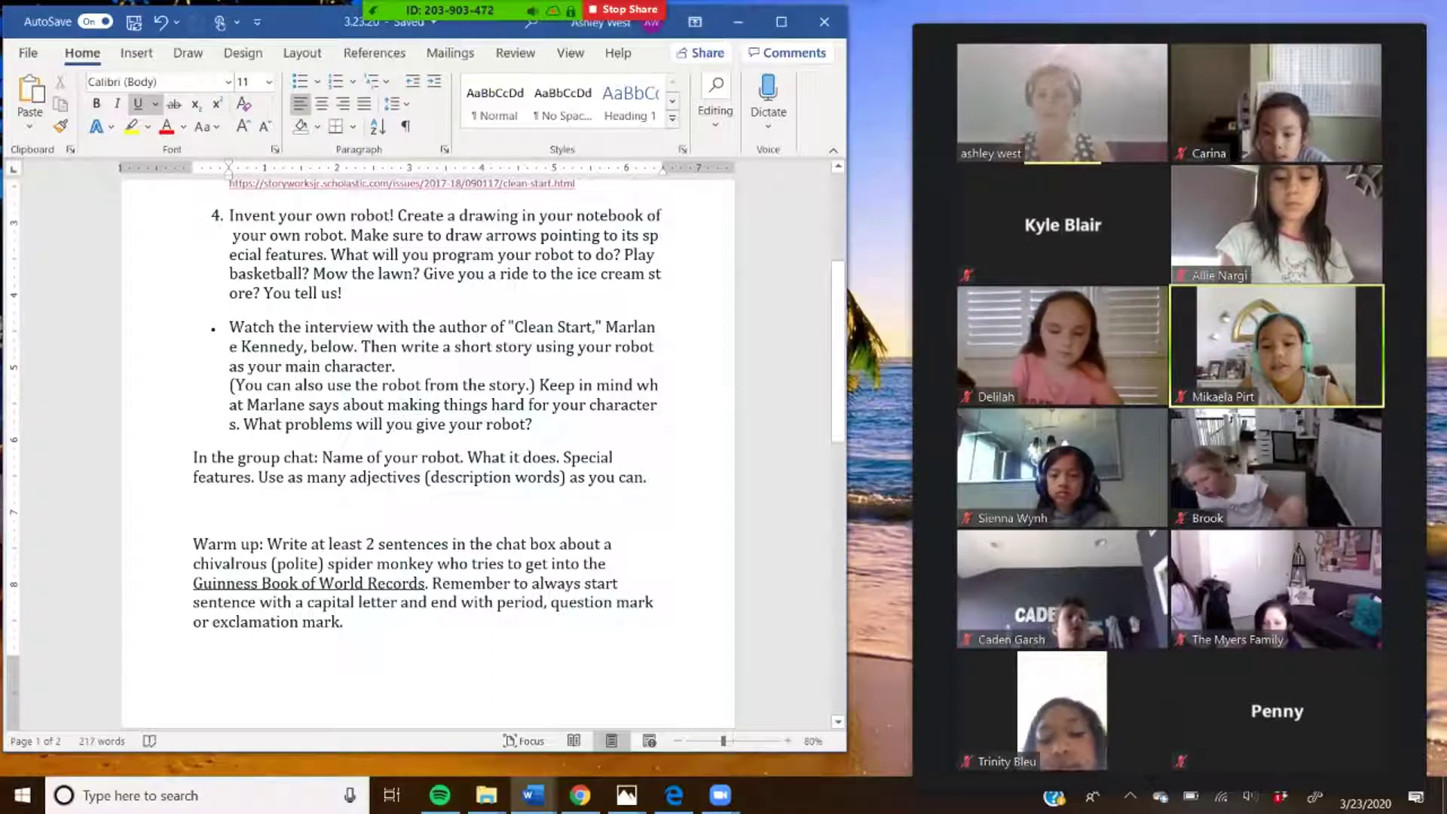
left_click_drag(230, 327, 541, 424)
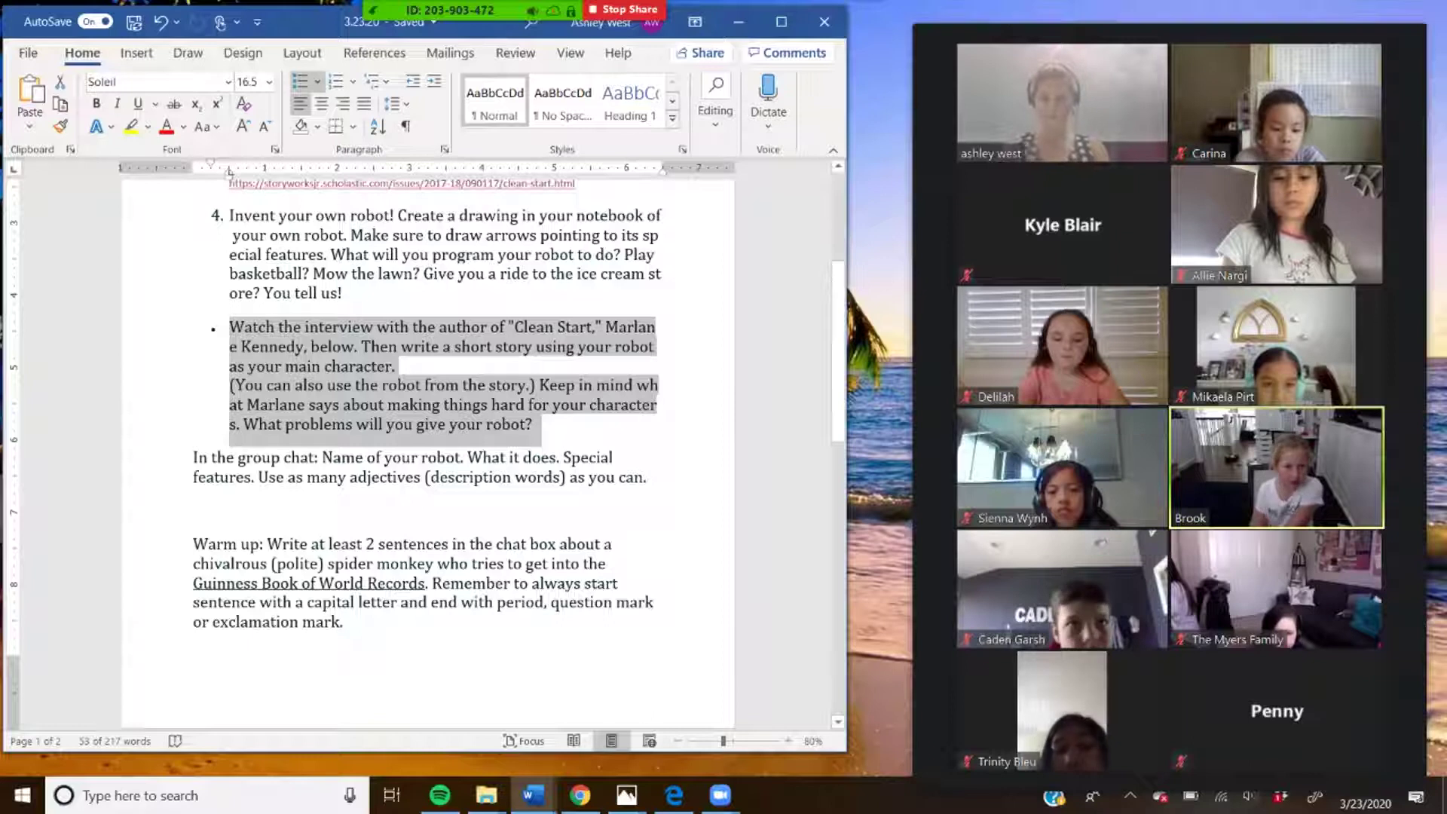
- Scroll past the page break and place the cursor on the blank second page
scroll(427, 452, "down", 7)
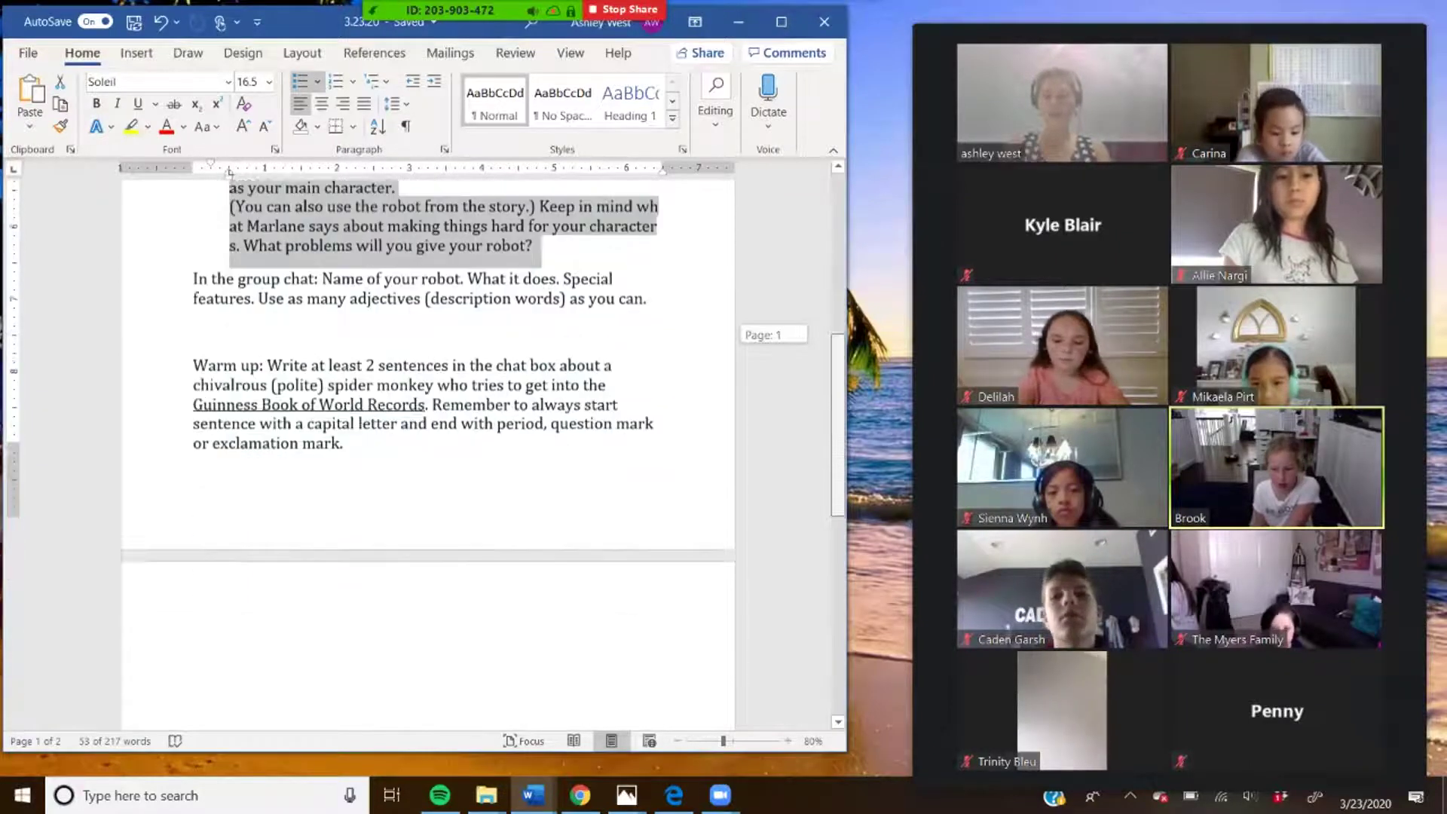
scroll(427, 452, "down", 2)
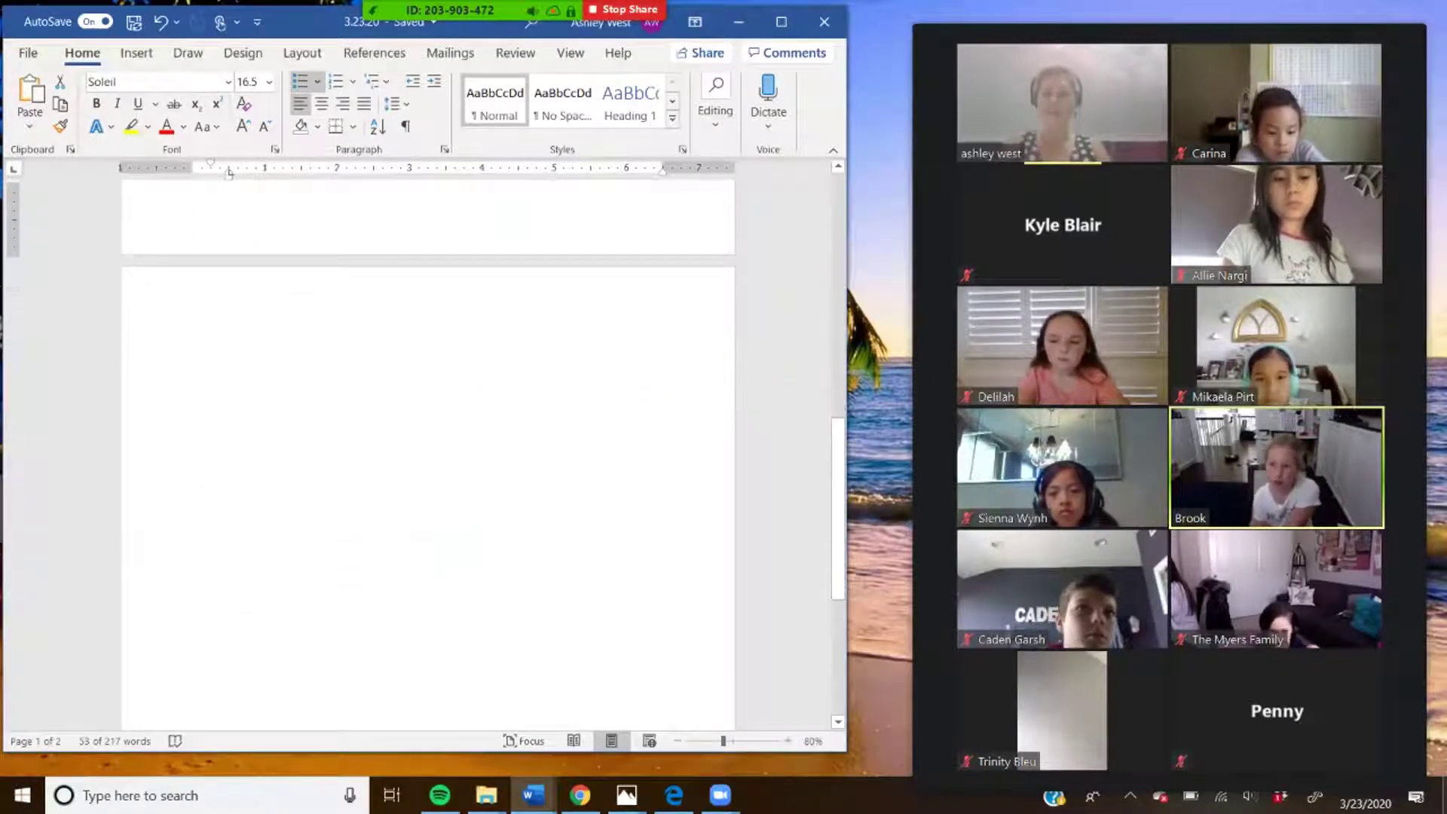
left_click(193, 345)
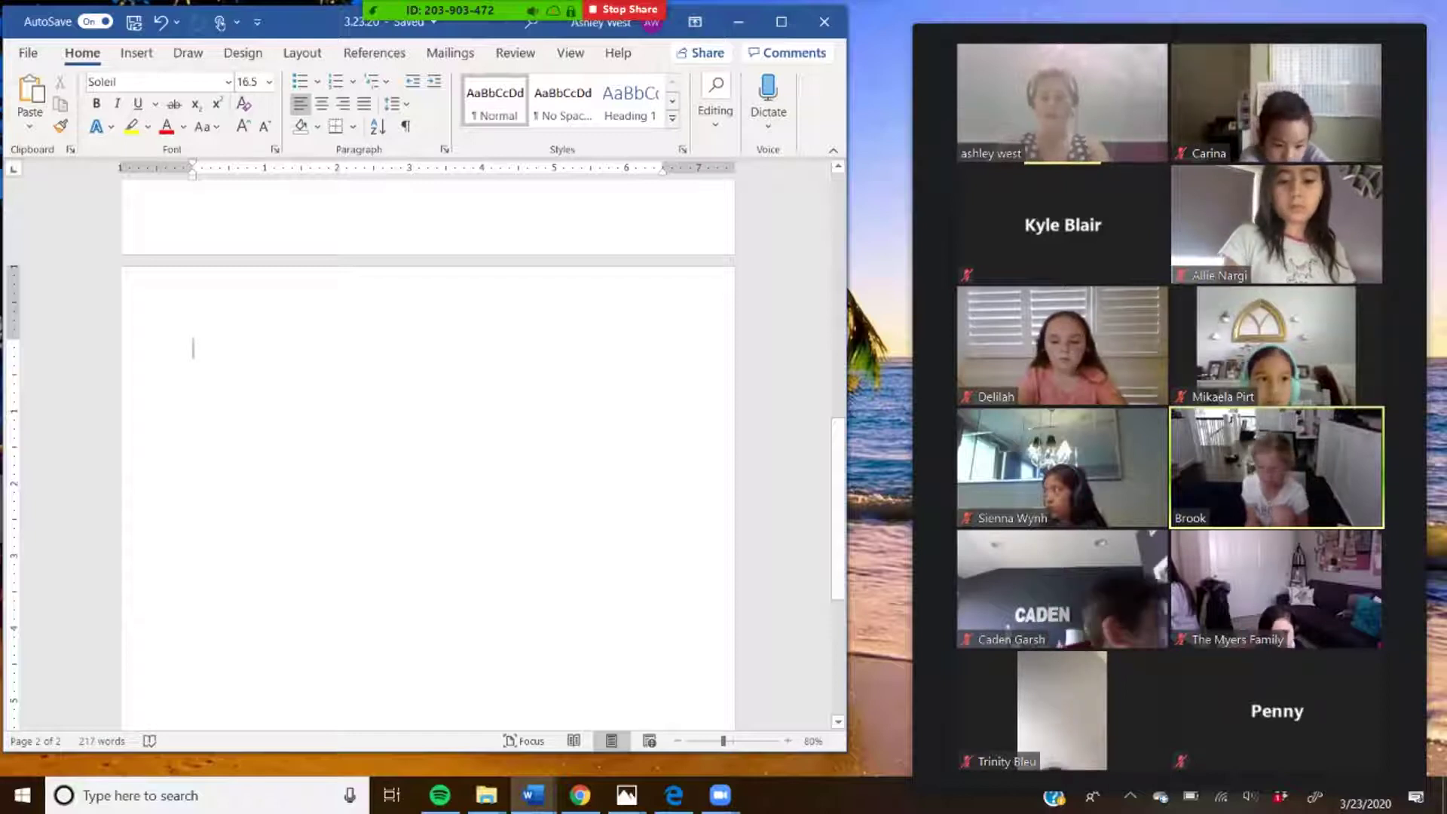
type("I")
key("BackSpace")
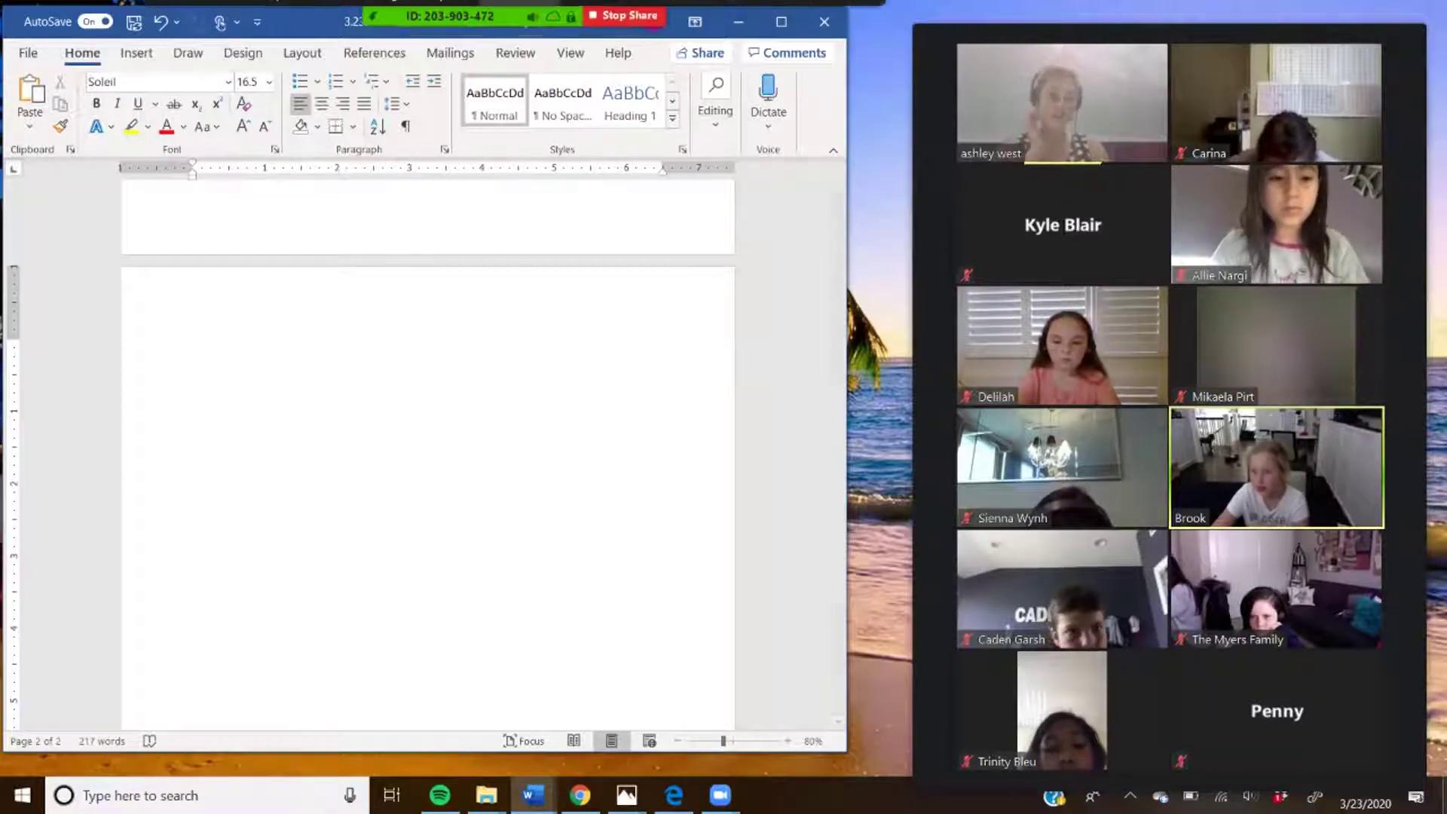
- Type 'Think' at the top of the blank second page
left_click(856, 26)
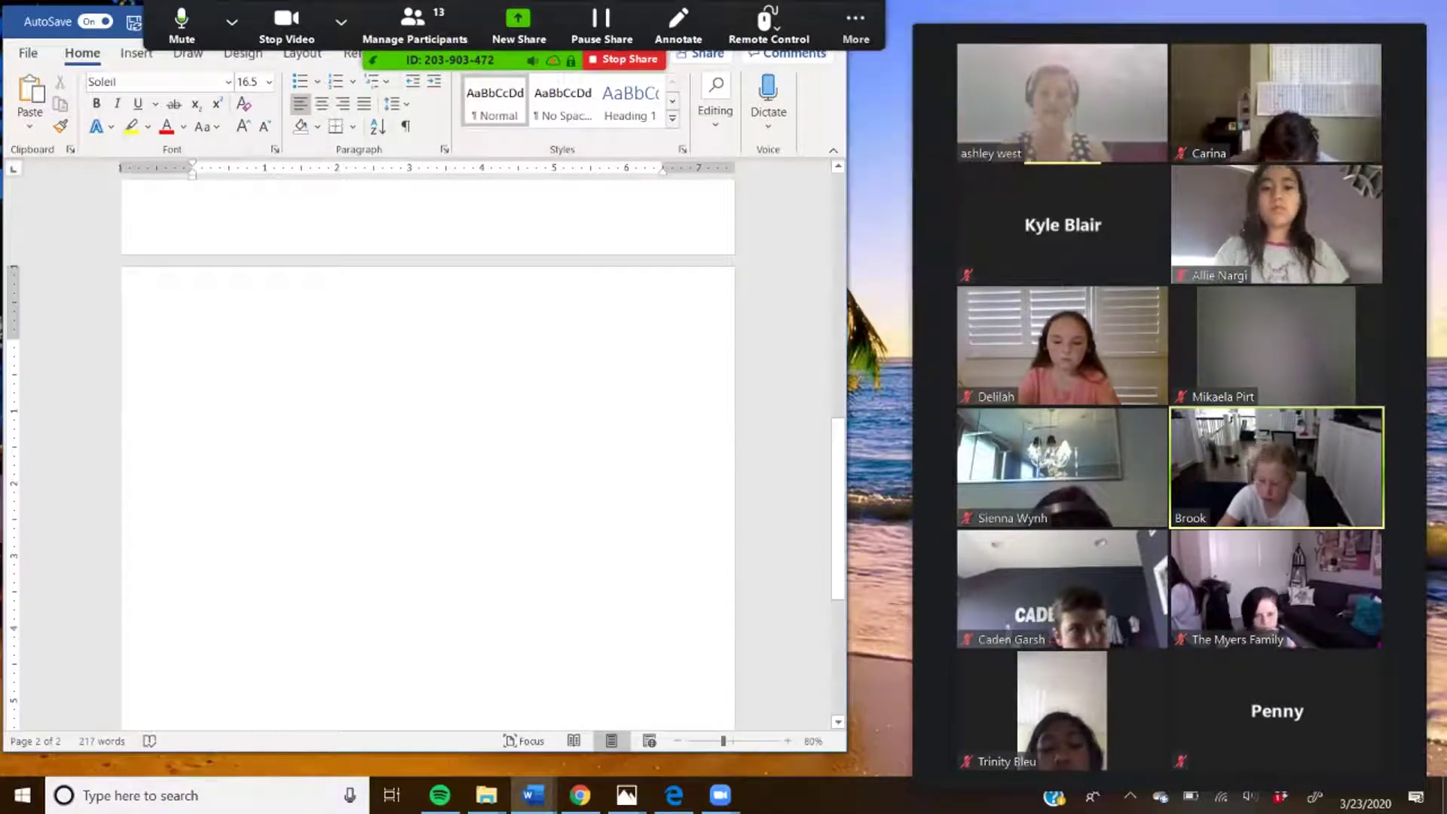
type("Think")
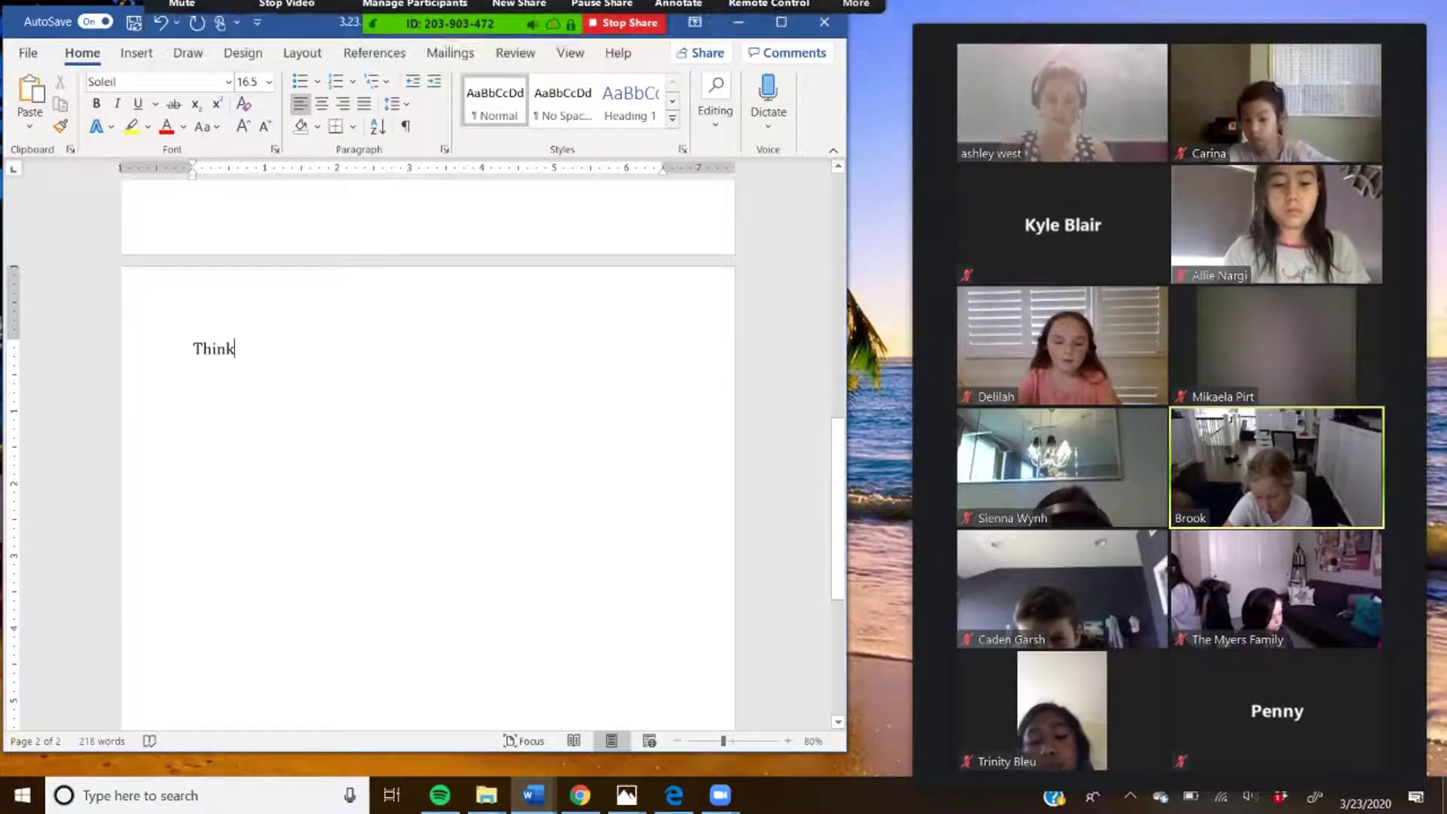
- Scroll back to page 1 and place the cursor after 'as your main character.'
left_click_drag(838, 579, 837, 437)
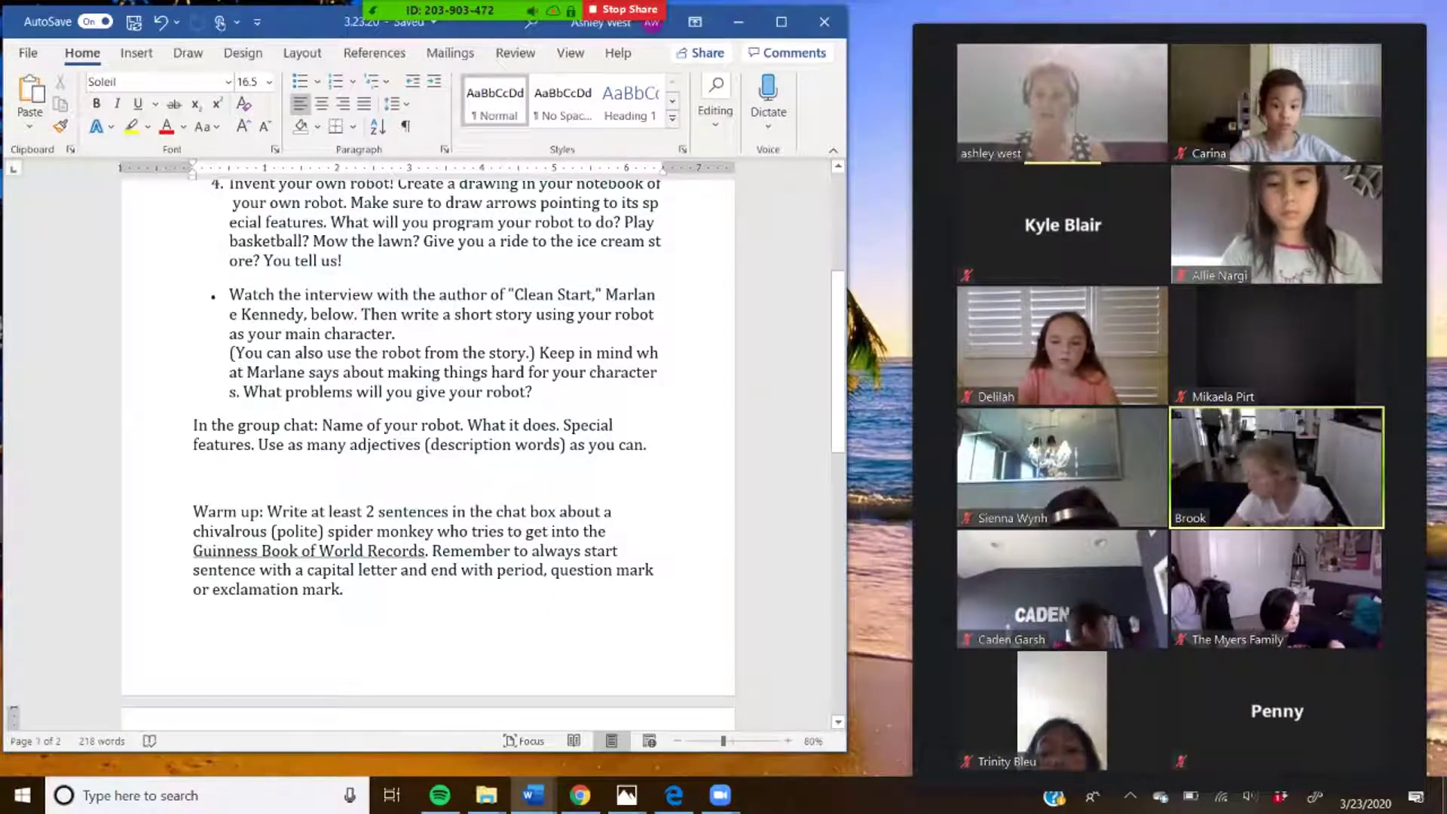
left_click(399, 333)
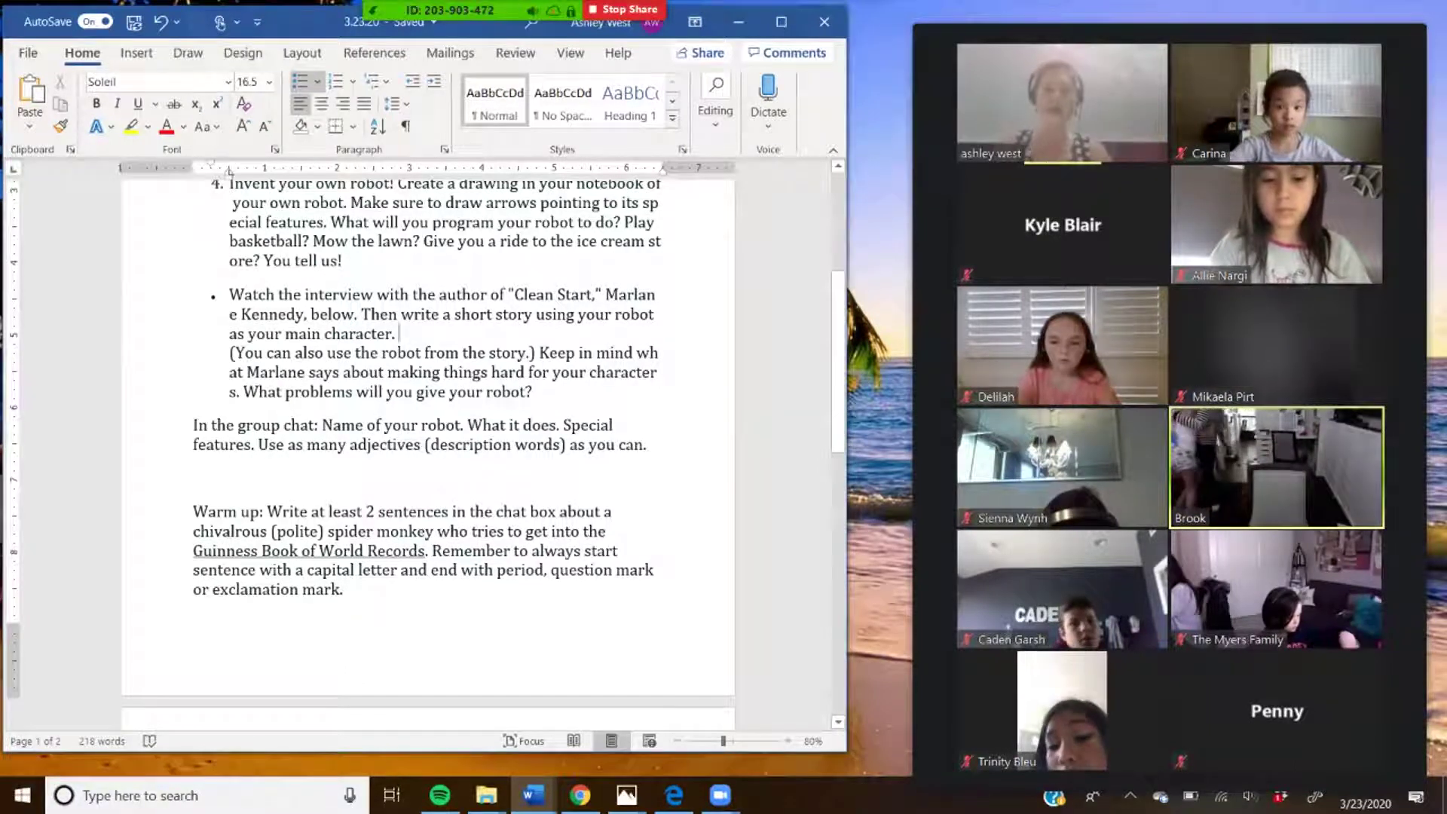
left_click_drag(837, 361, 838, 484)
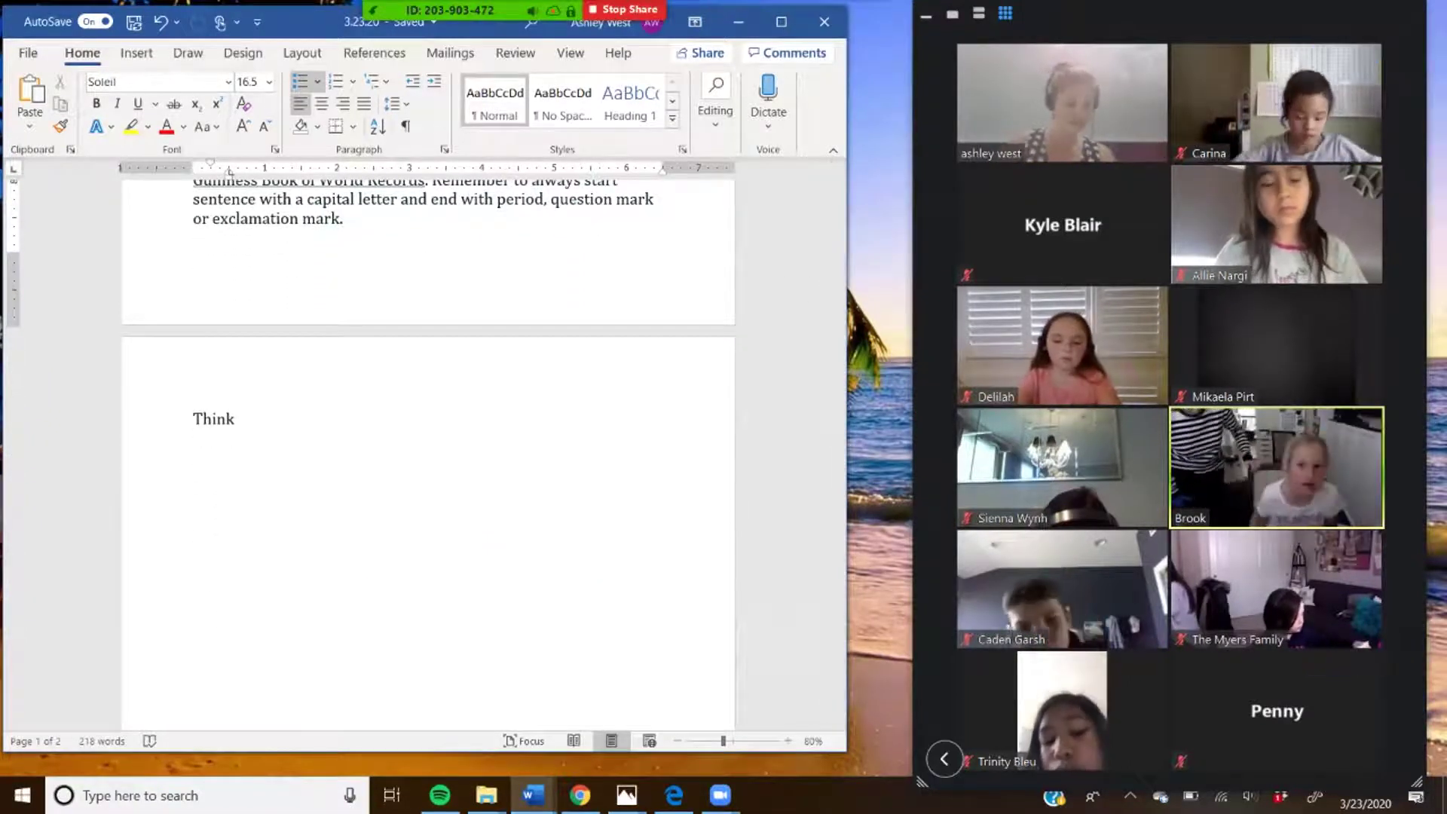
- Replace 'Think' on page 2 with 'My robot......'
double_click(213, 419)
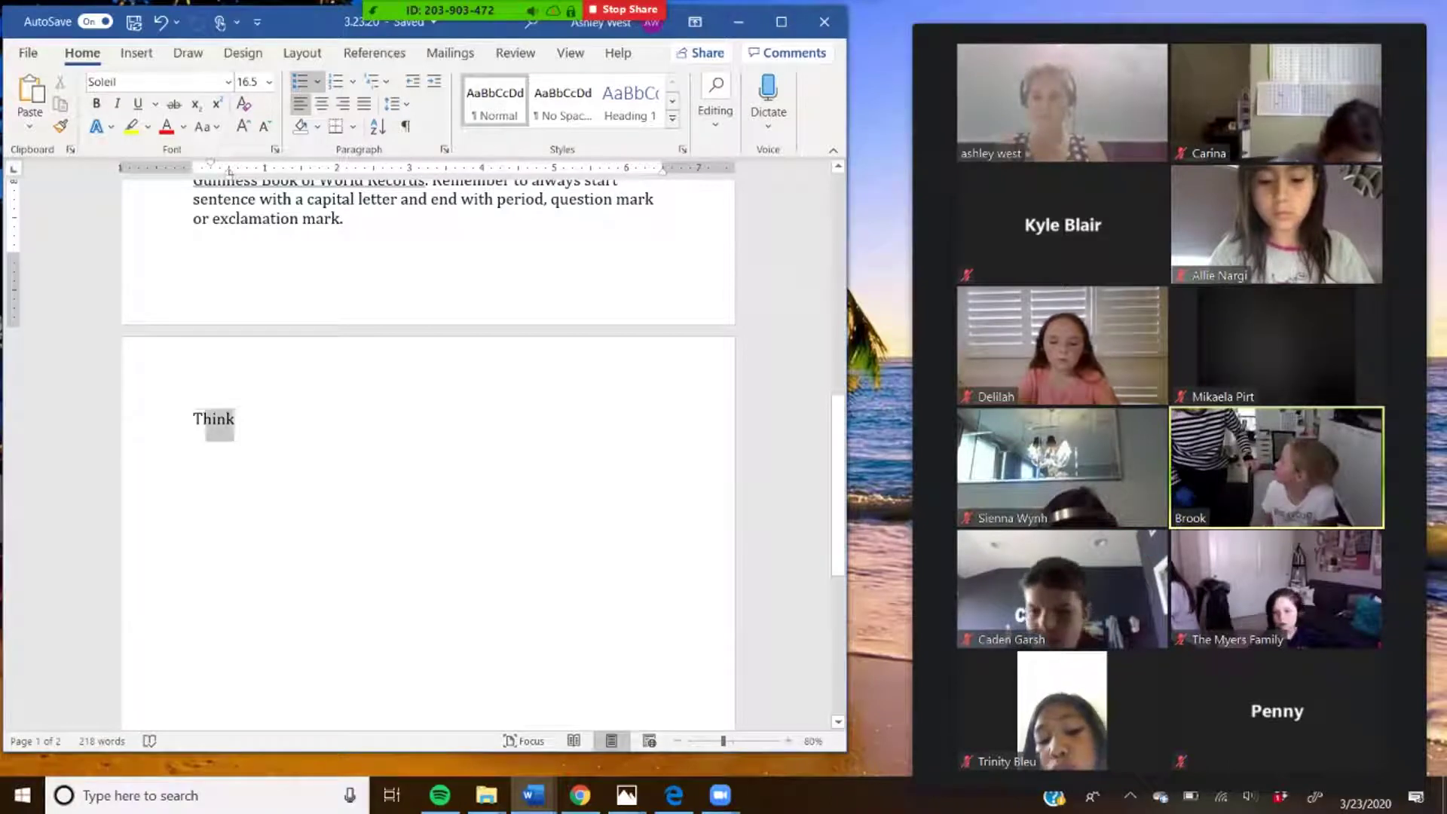
type("M")
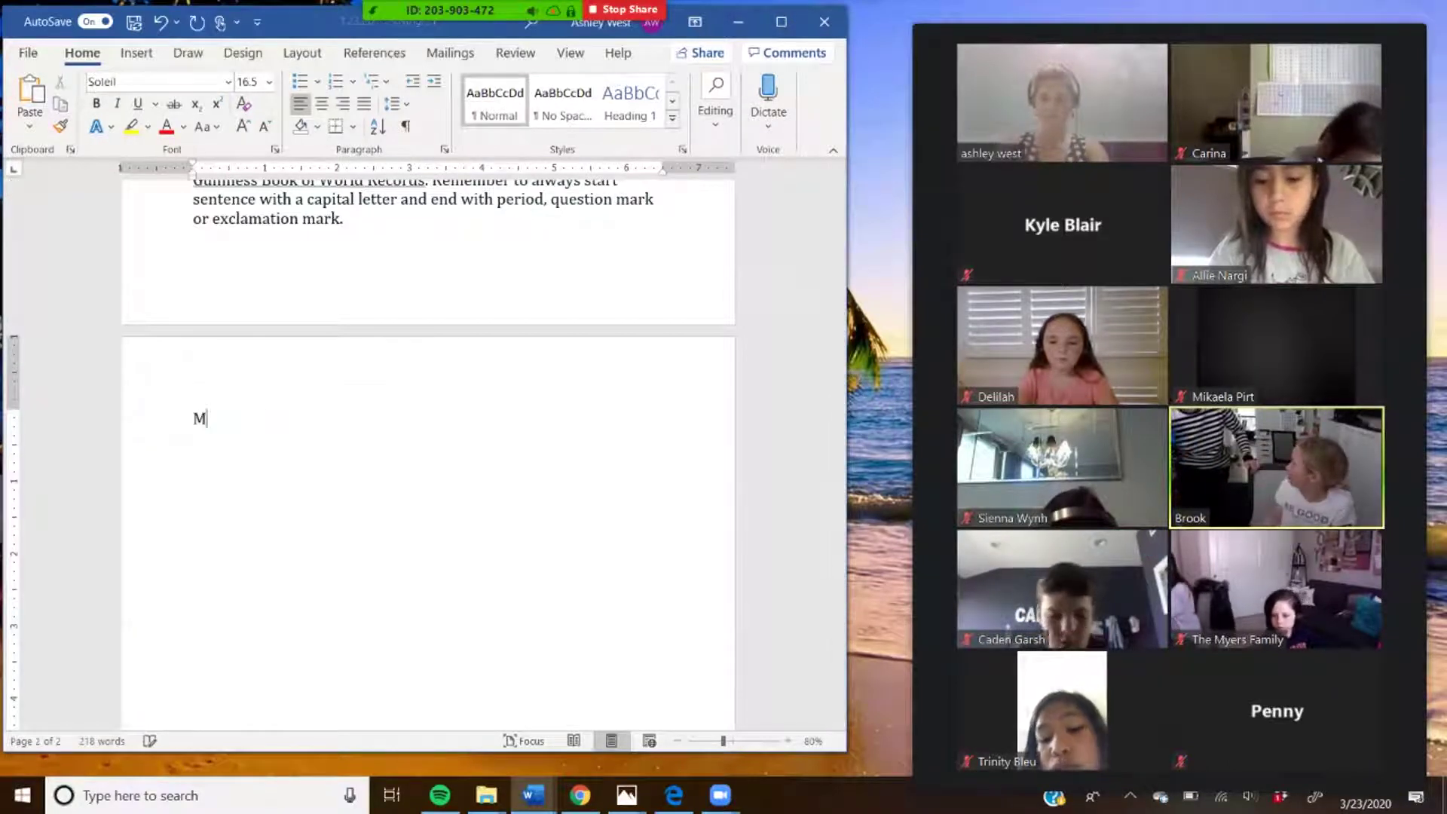
type("y")
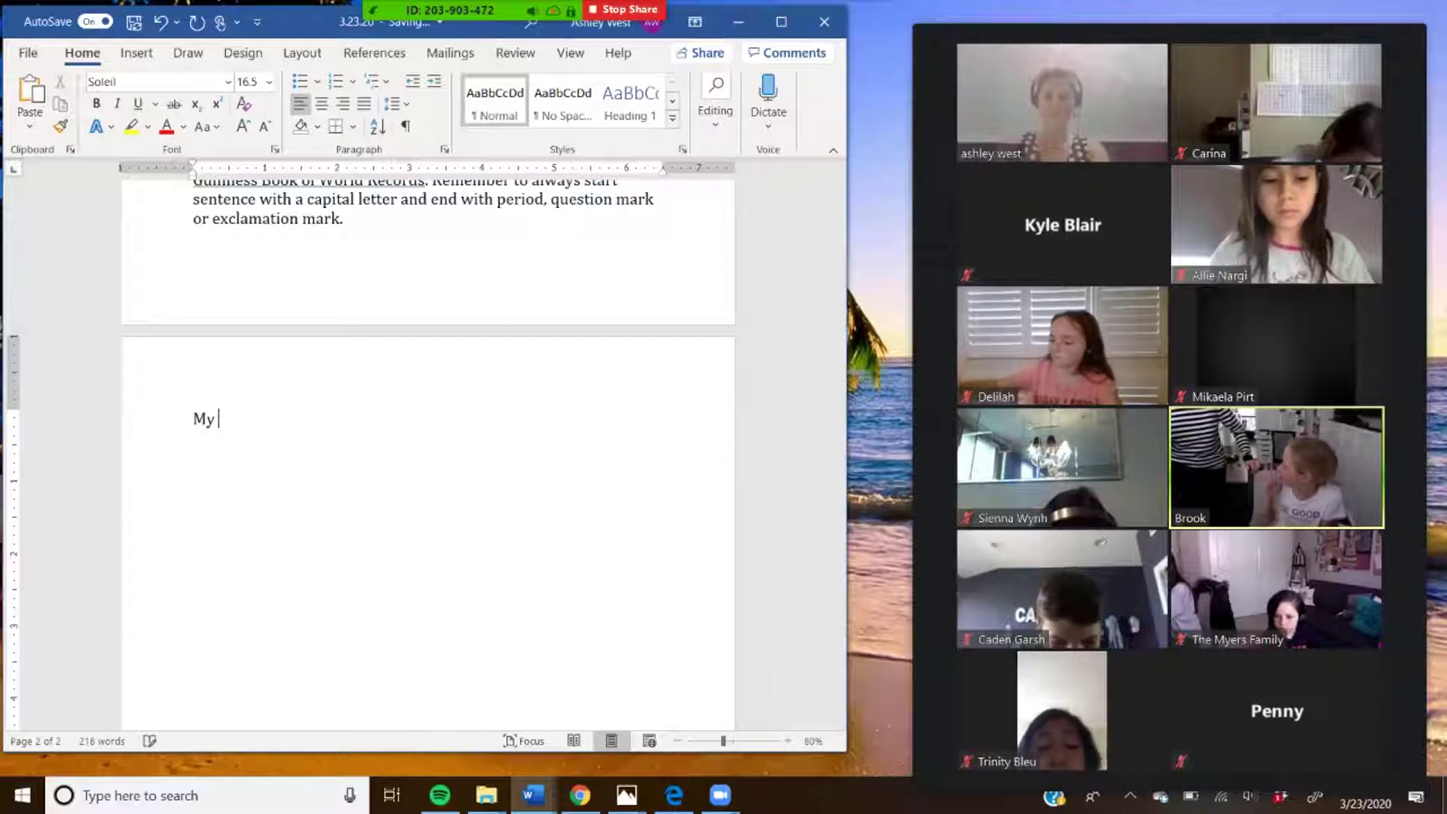
type(" robot")
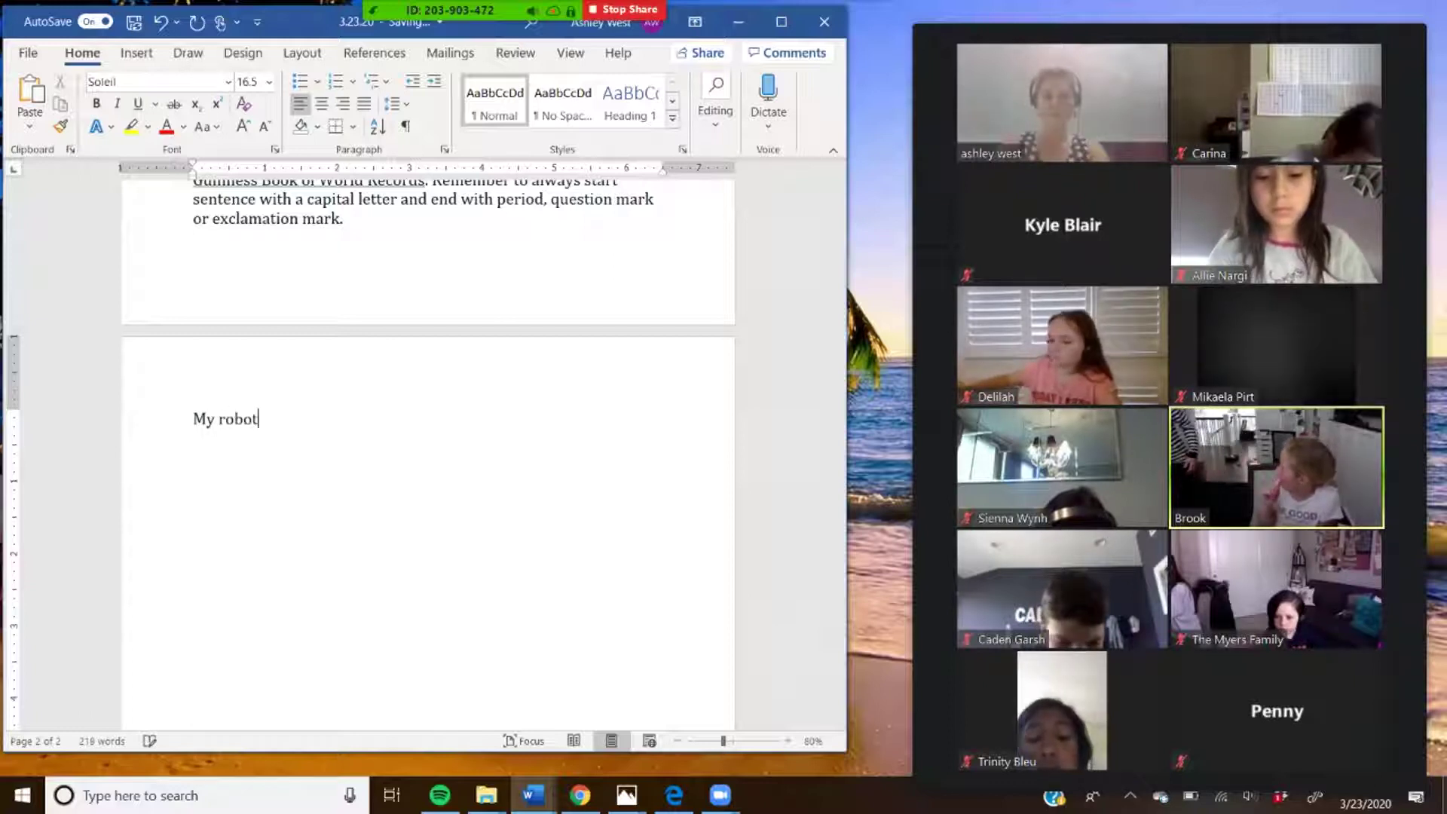
type("......")
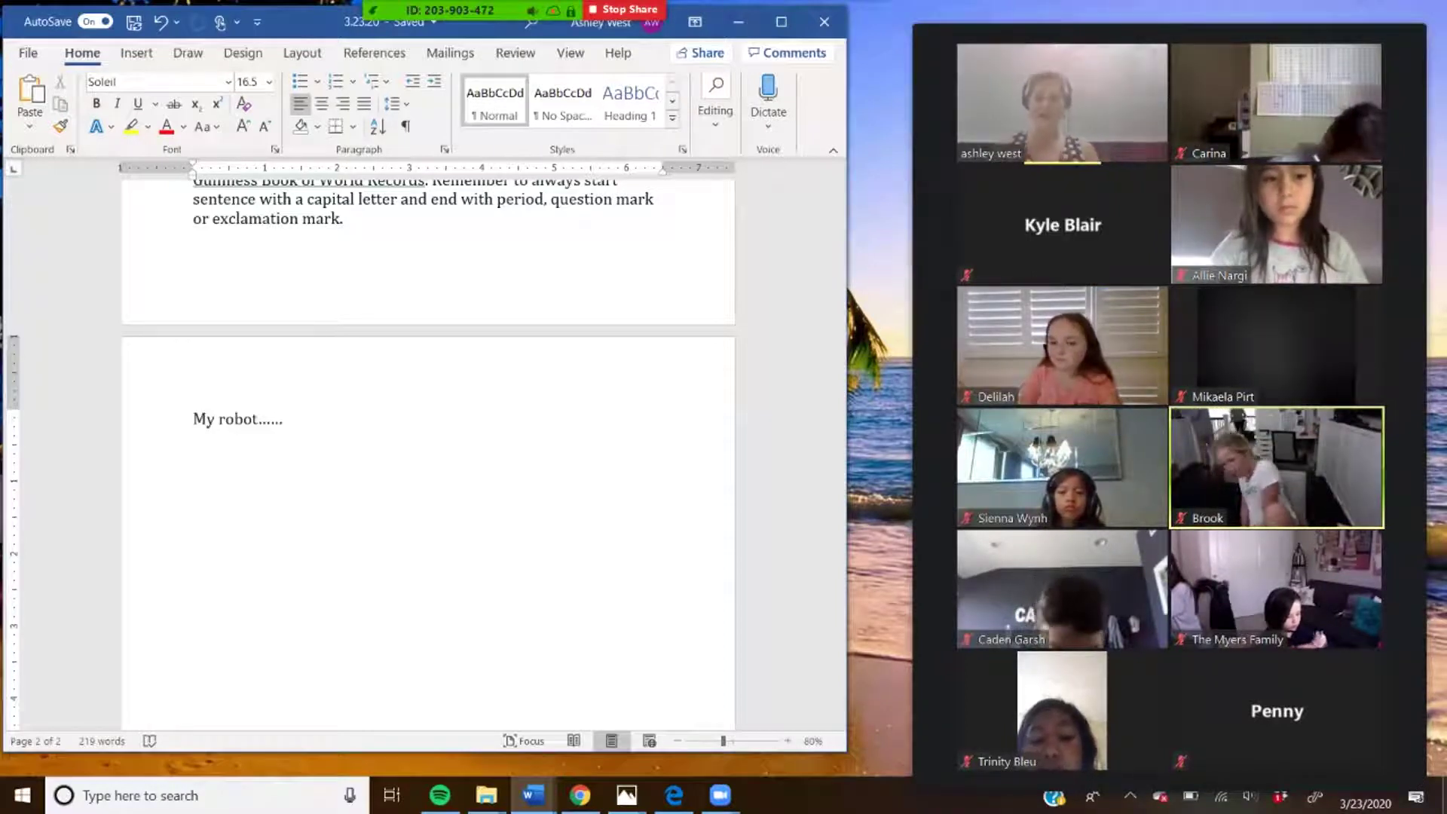
- Add a 'Possible dilemmas:' line below the prompt, correcting the misspelling to 'dilemmas'
key("Return")
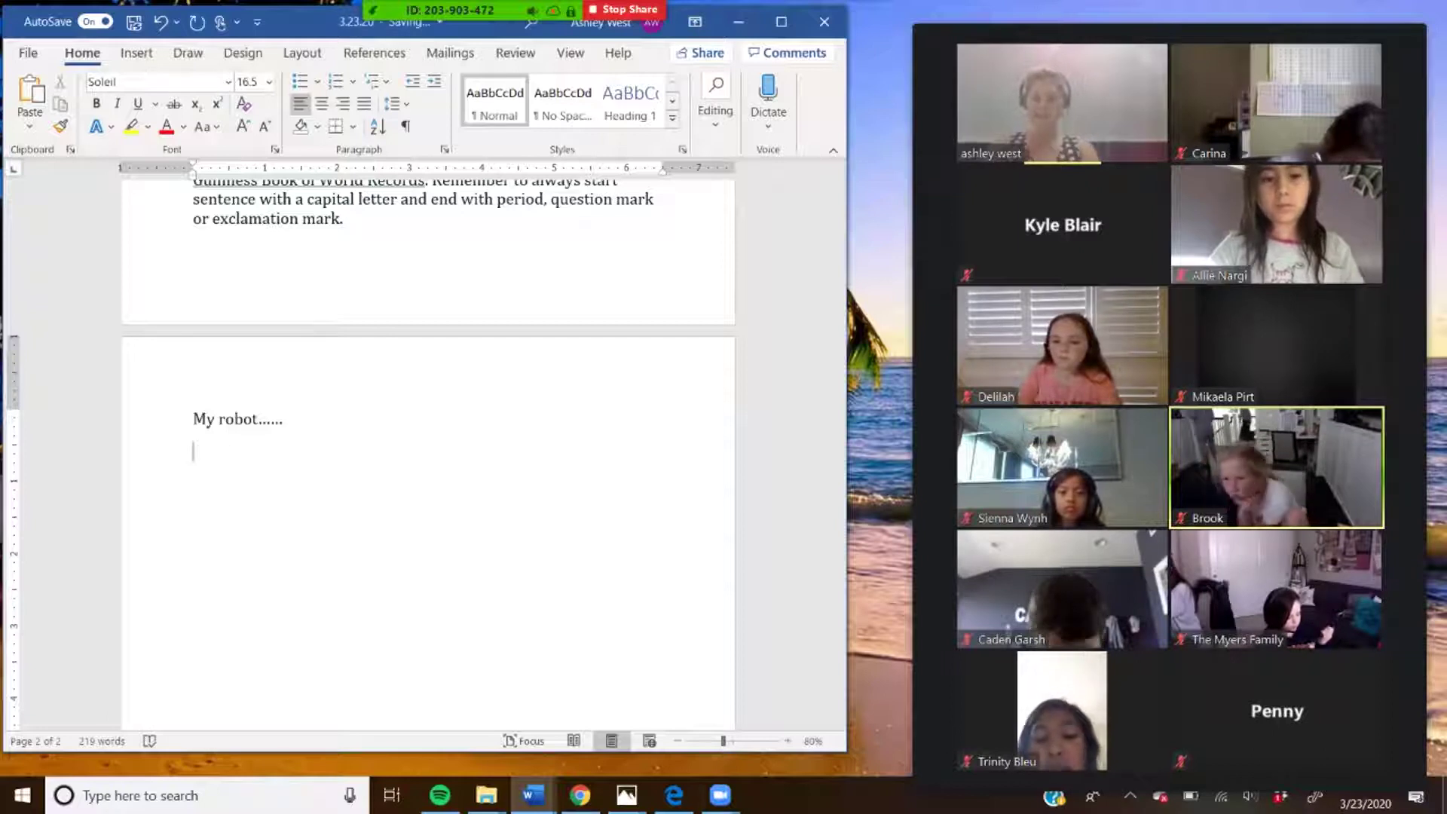
type("Possible dilema")
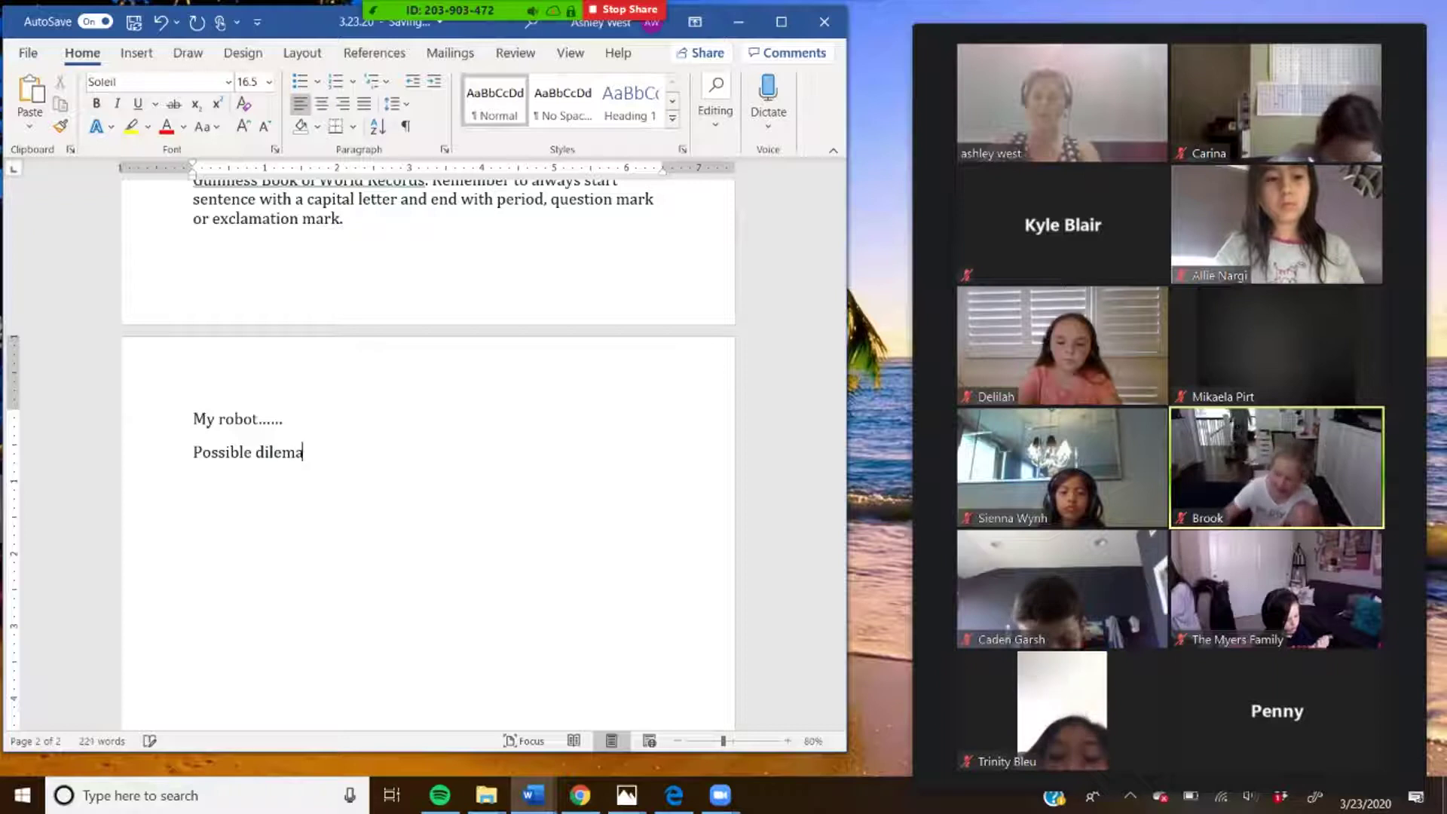
type("s:")
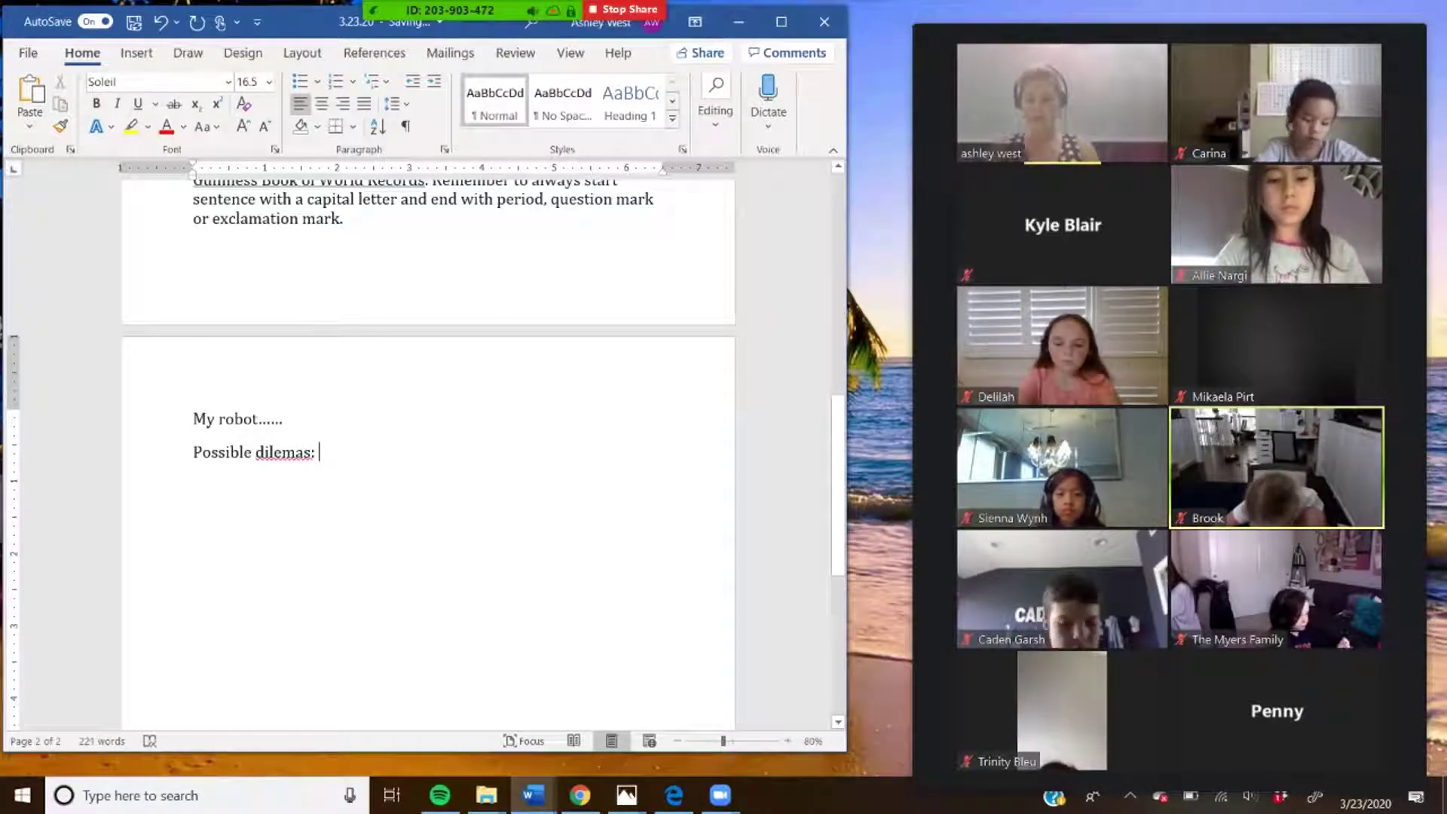
left_click(269, 453)
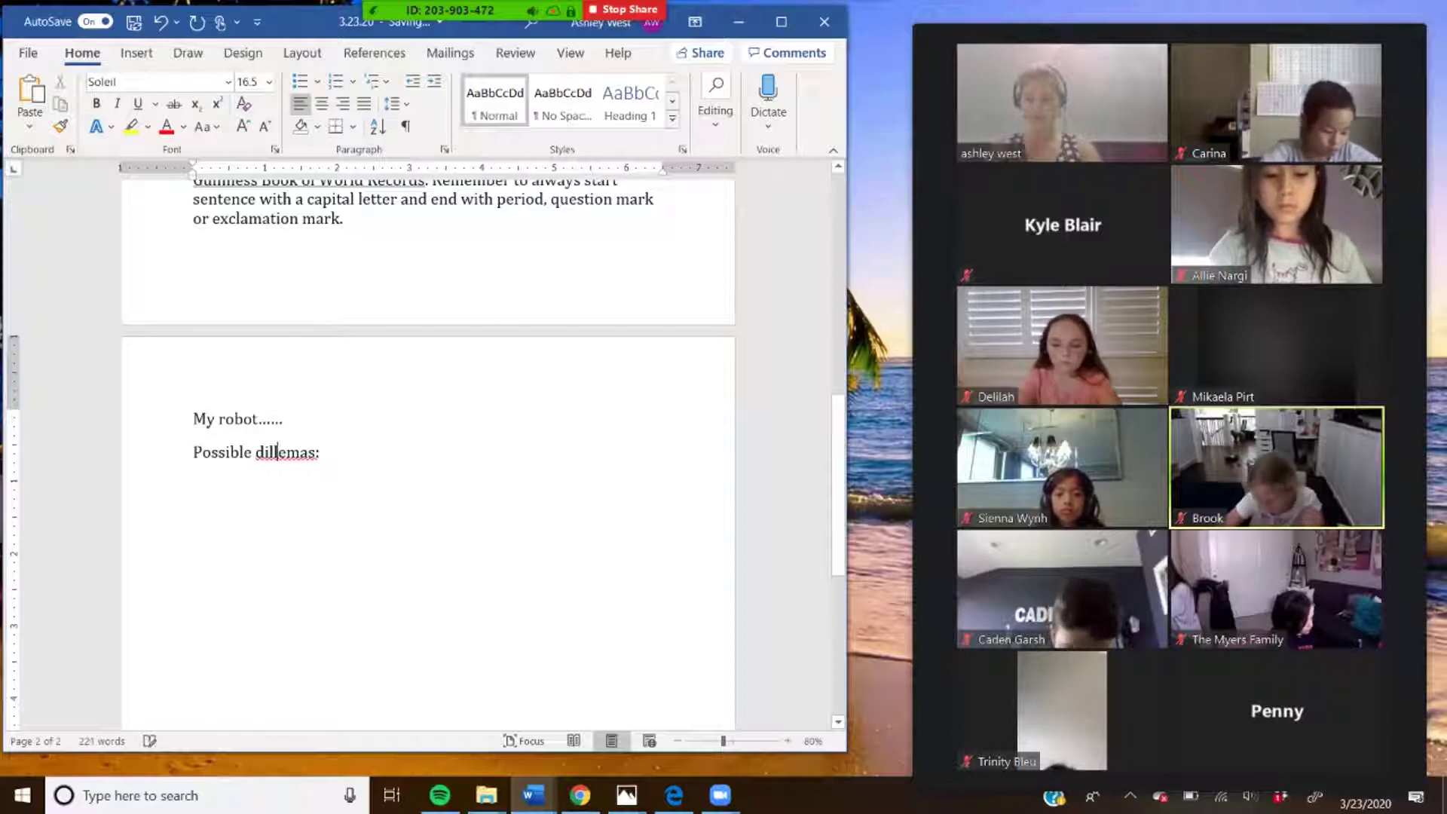
type("l")
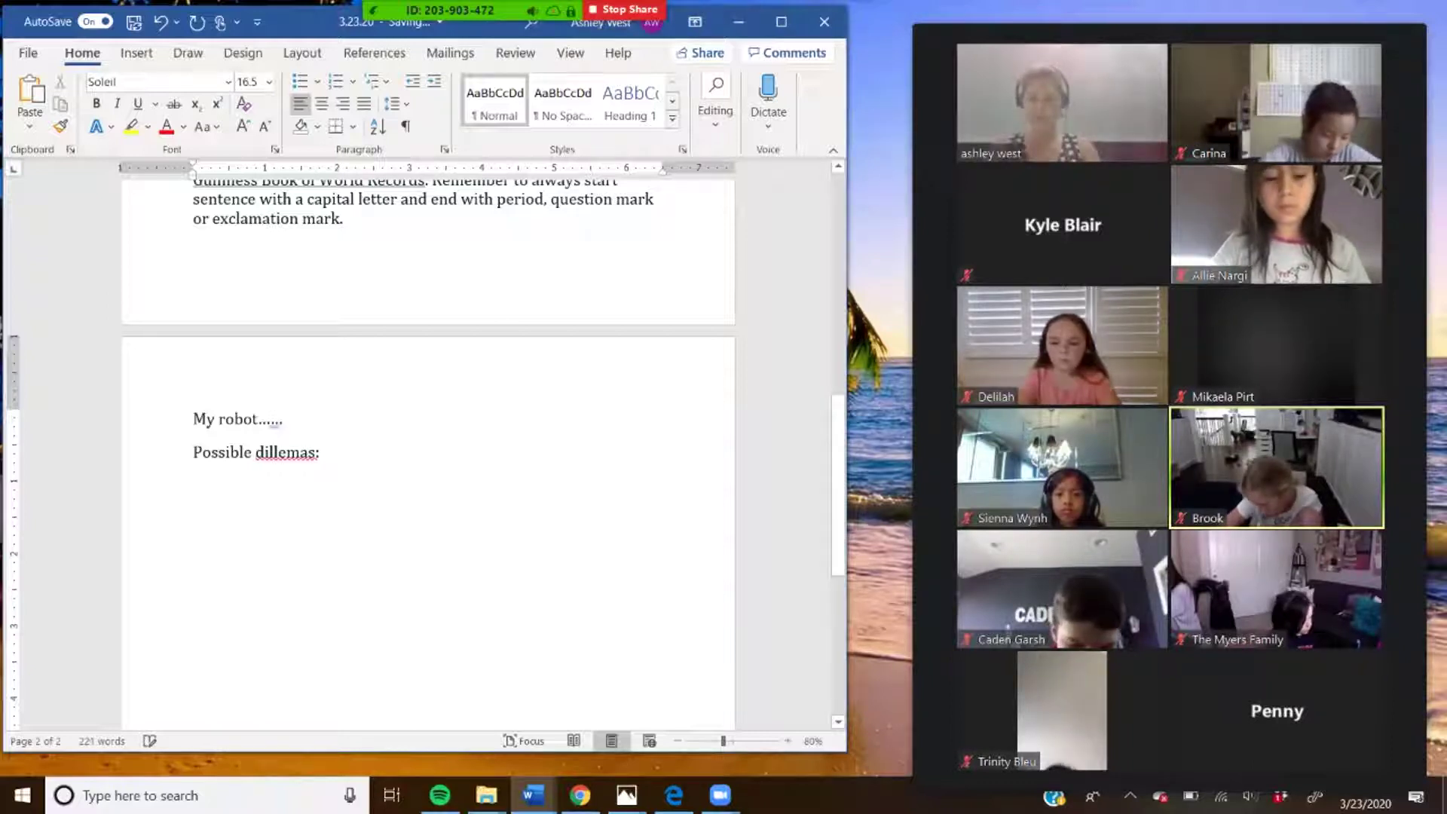
right_click(286, 453)
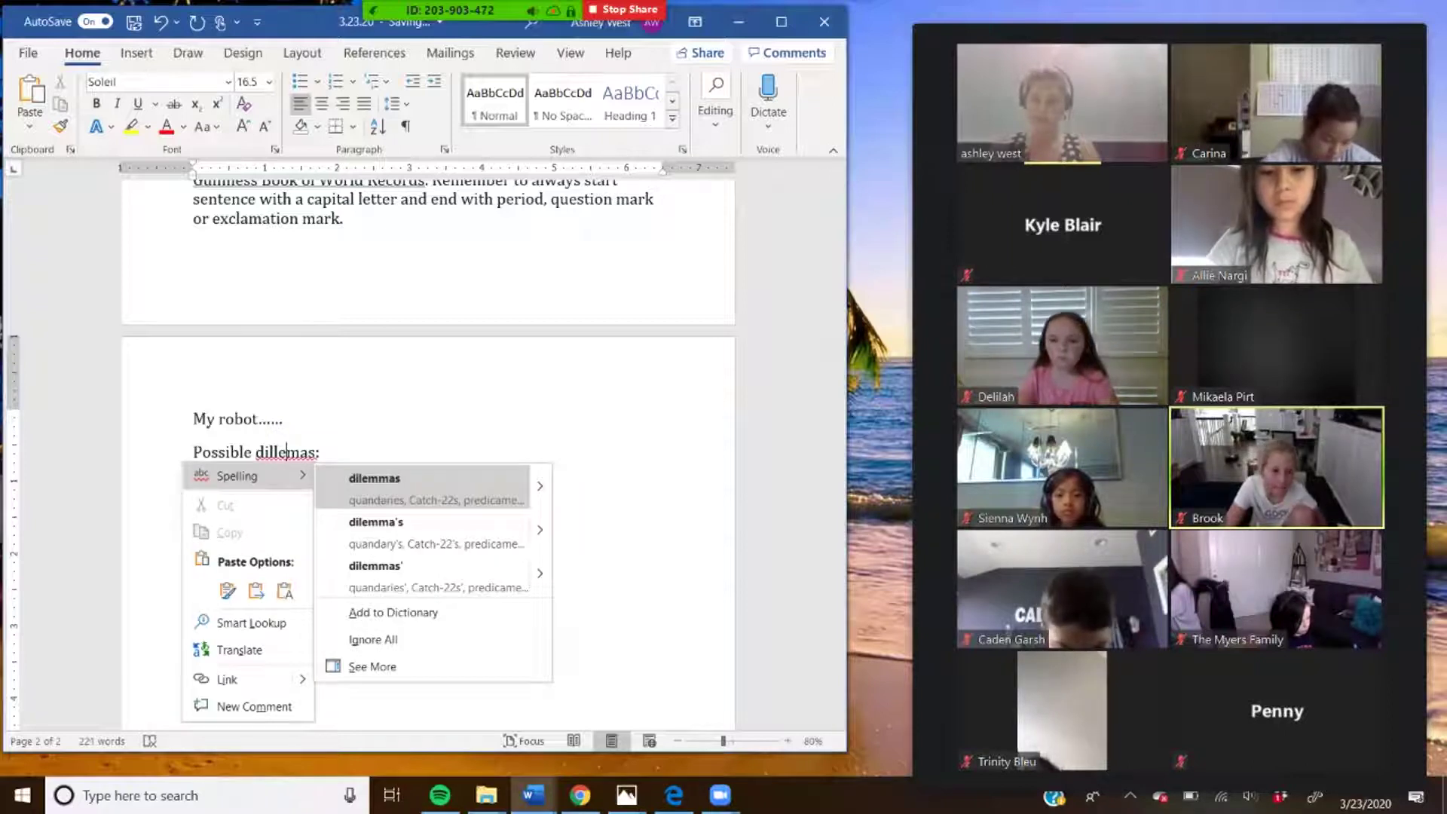
left_click(375, 483)
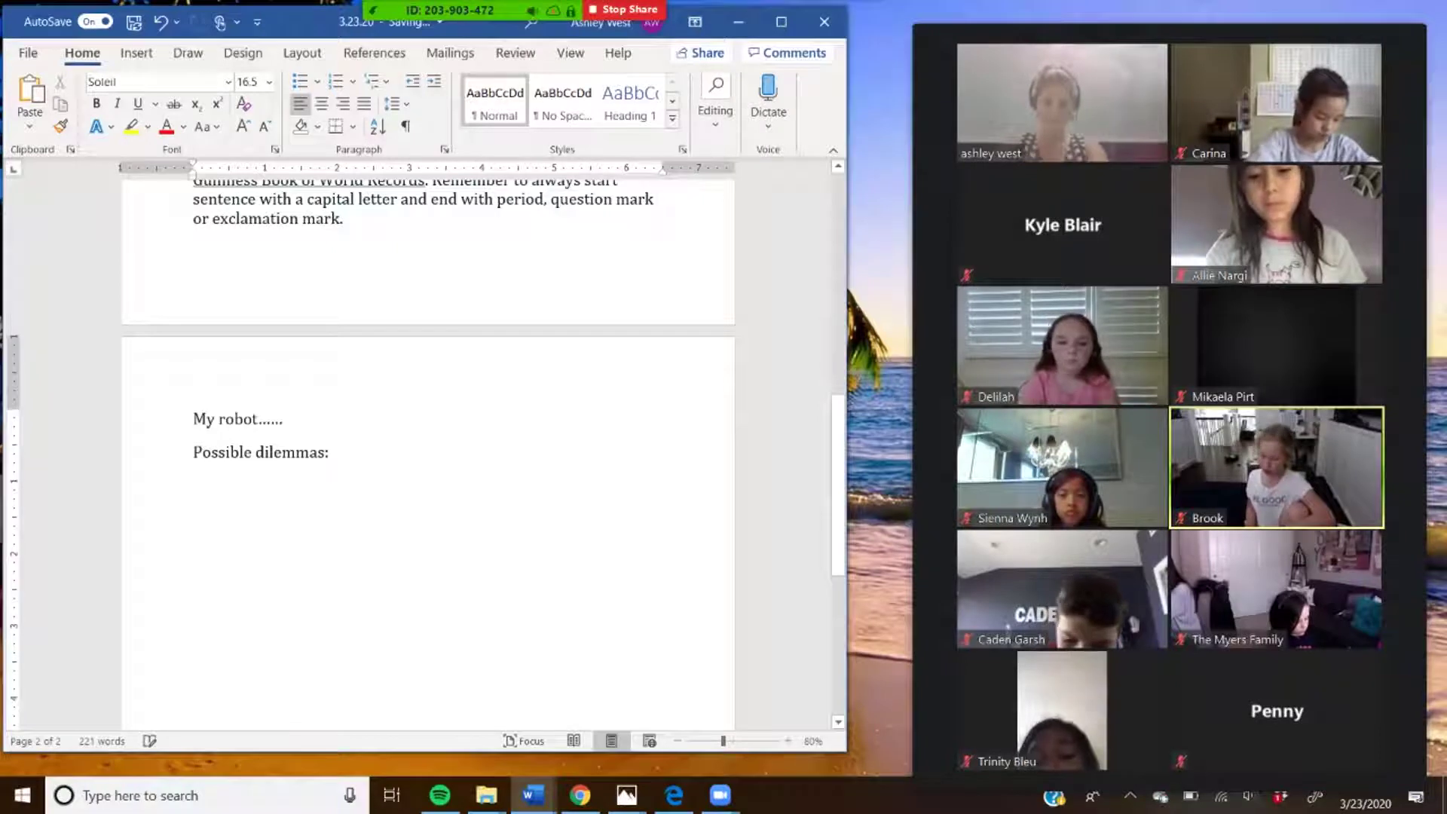
- Type the dilemmas 'doesn't know how to swim, is afraid of the dark, has a'
type("doesn’t li")
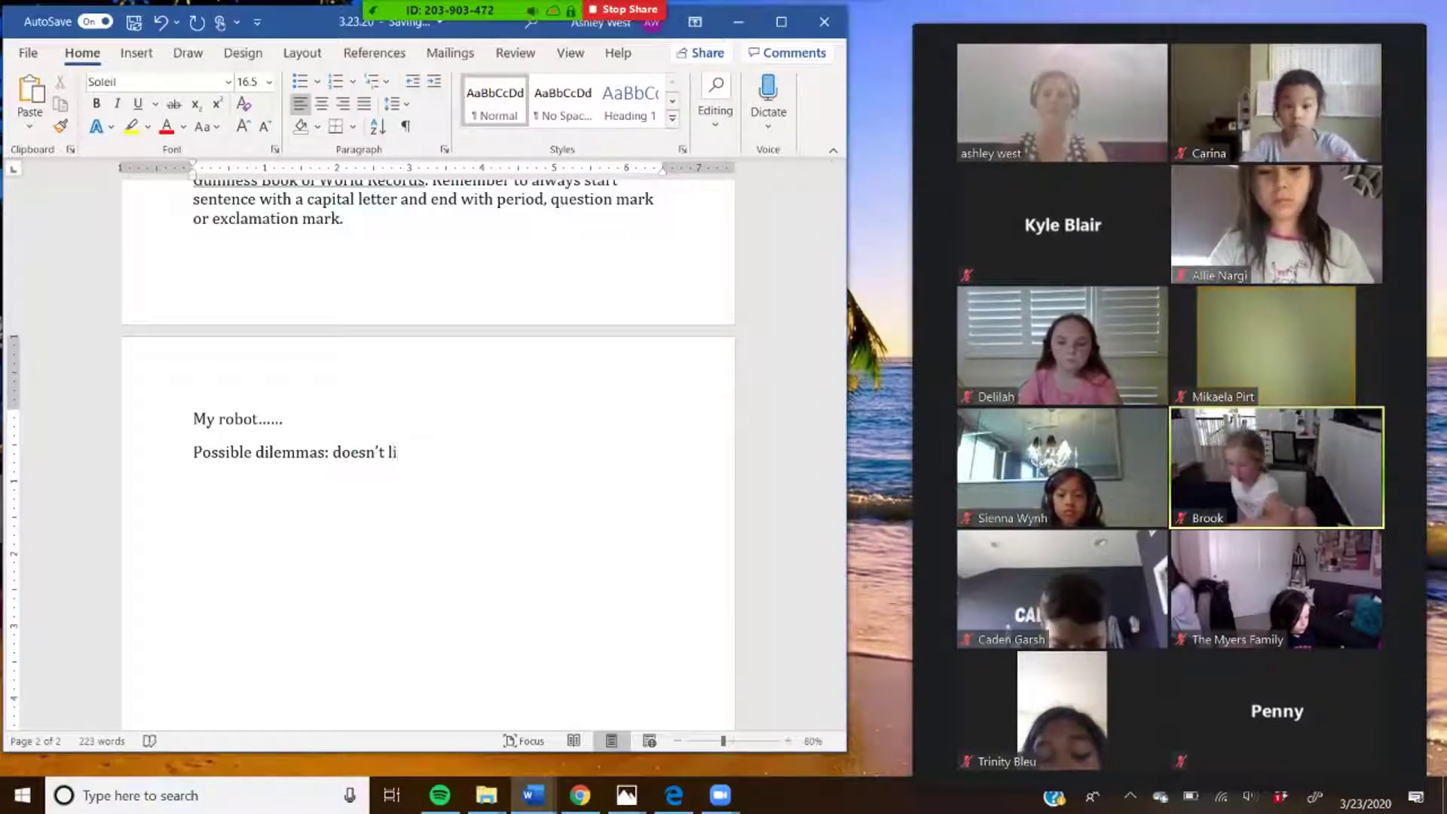
type("sn't kn")
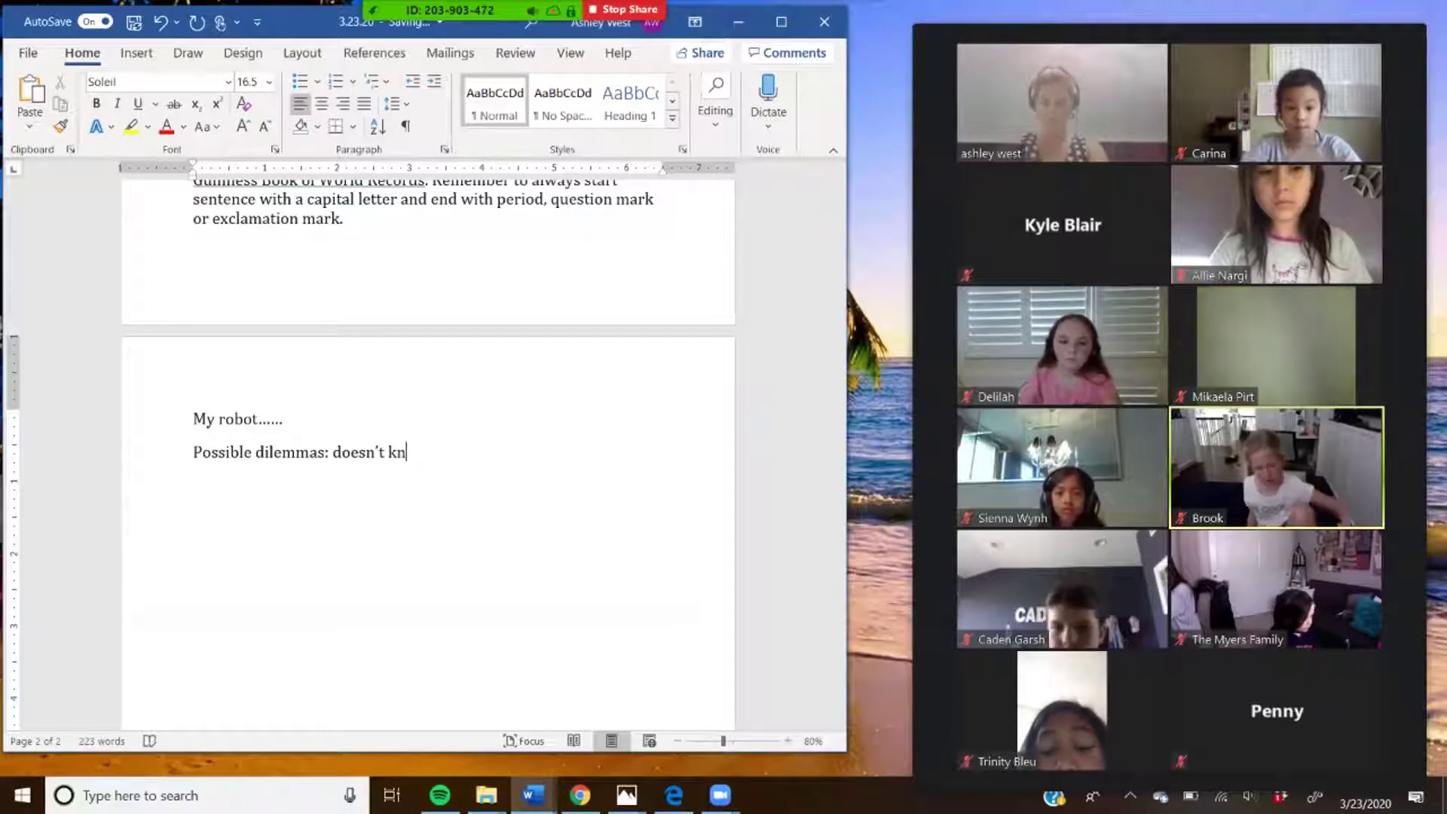
key("BackSpace")
key("BackSpace")
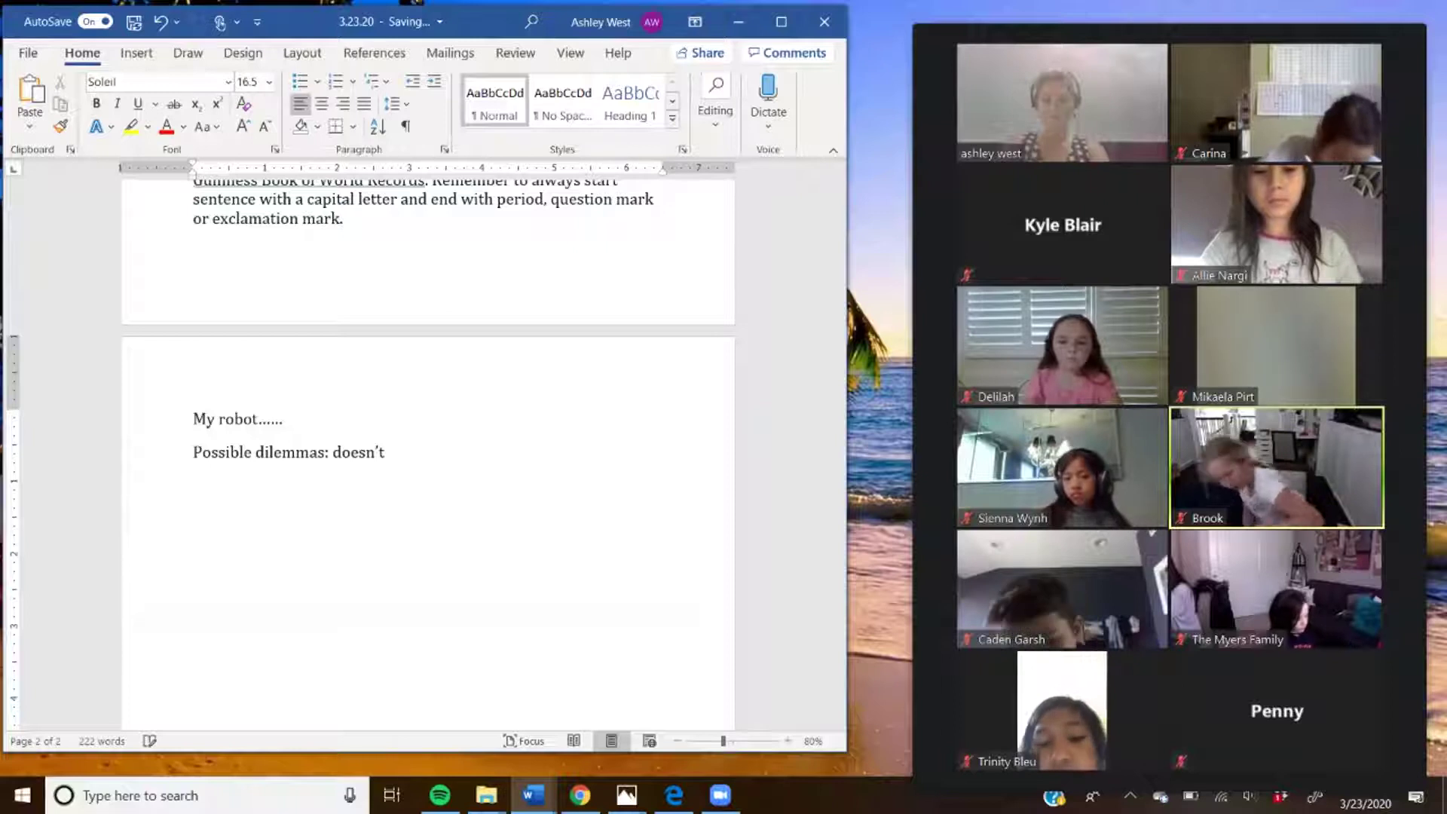
type("k")
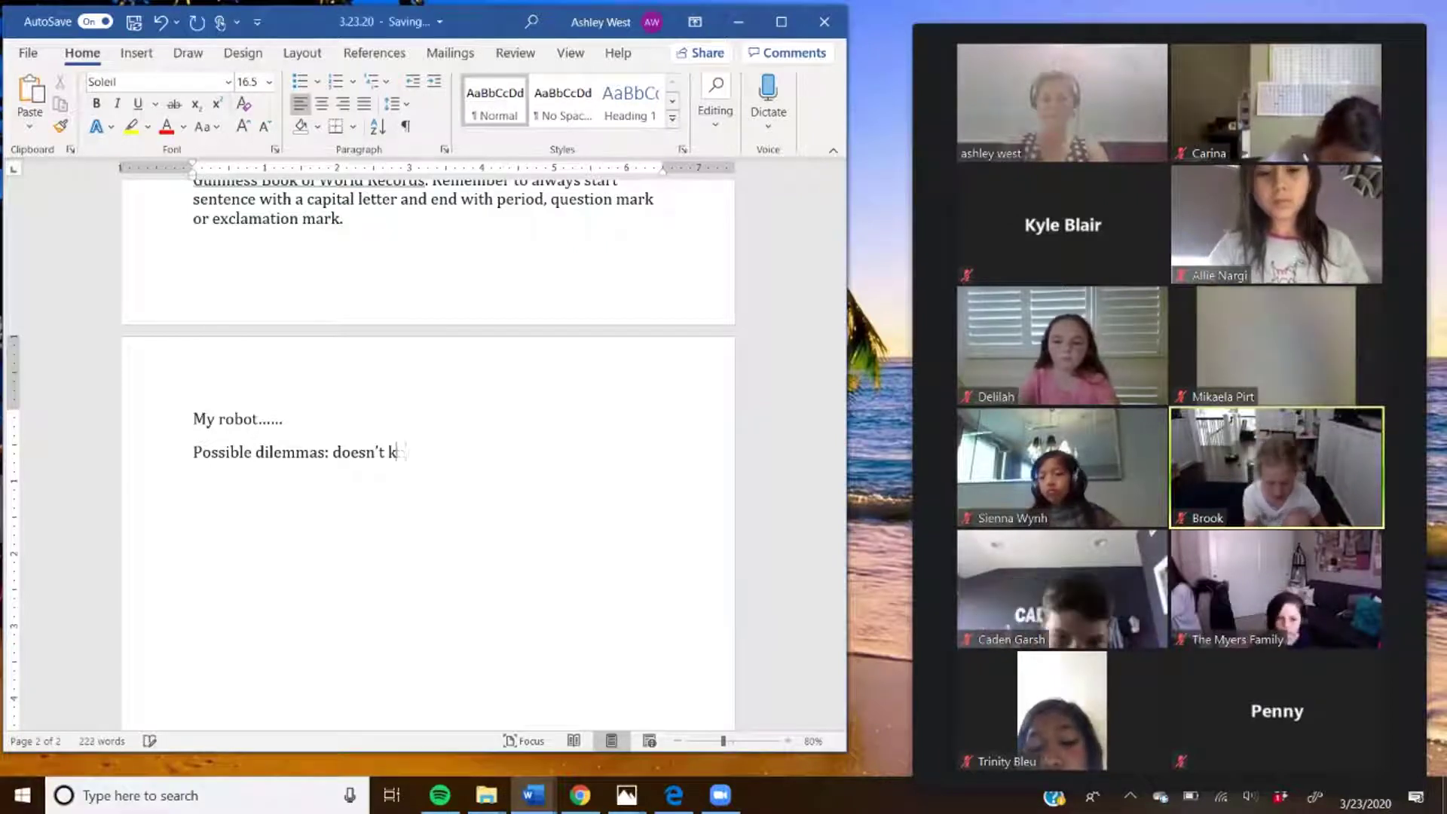
type("now how to swim")
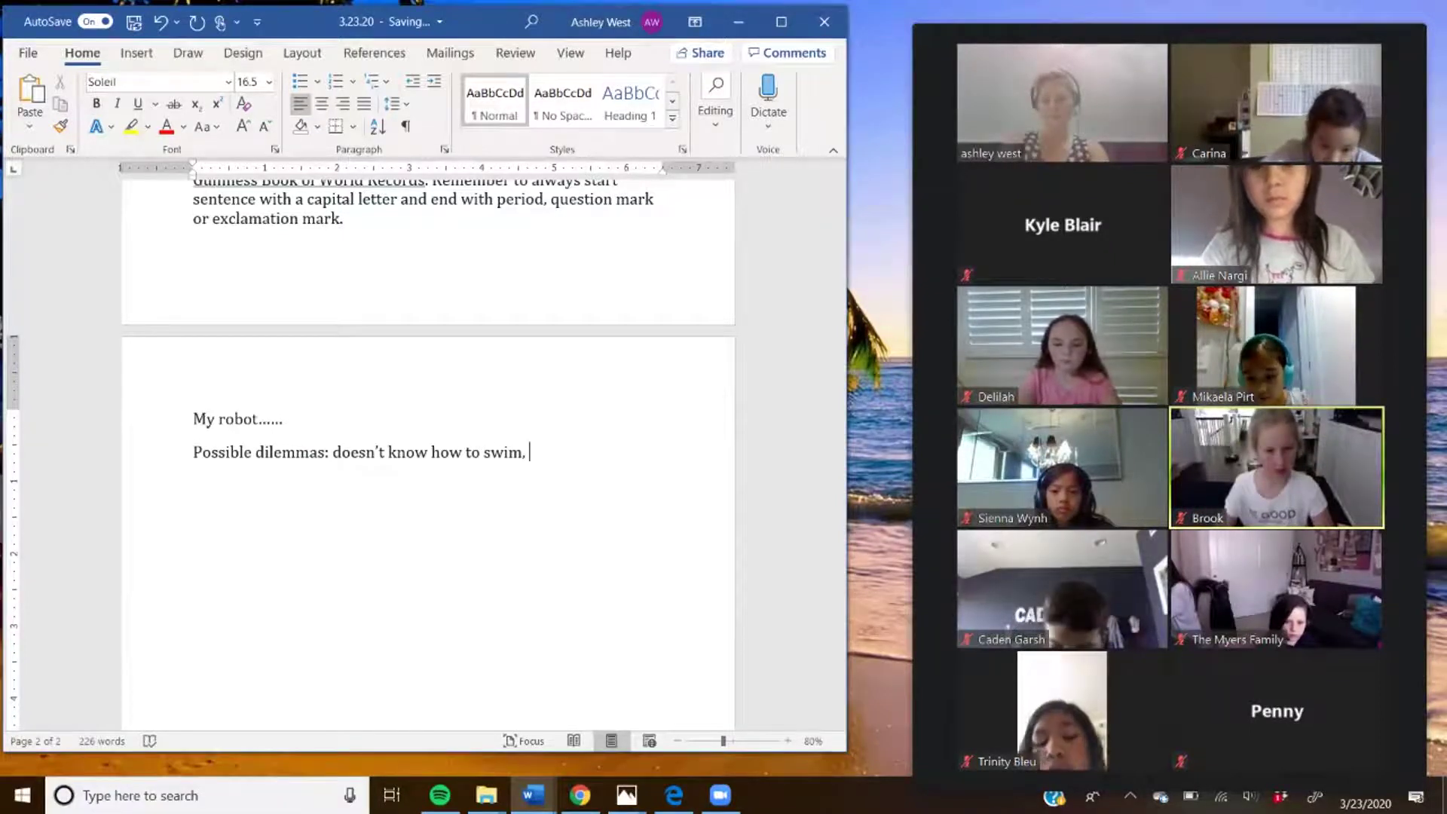
type(", is aft")
type("aid of the dar")
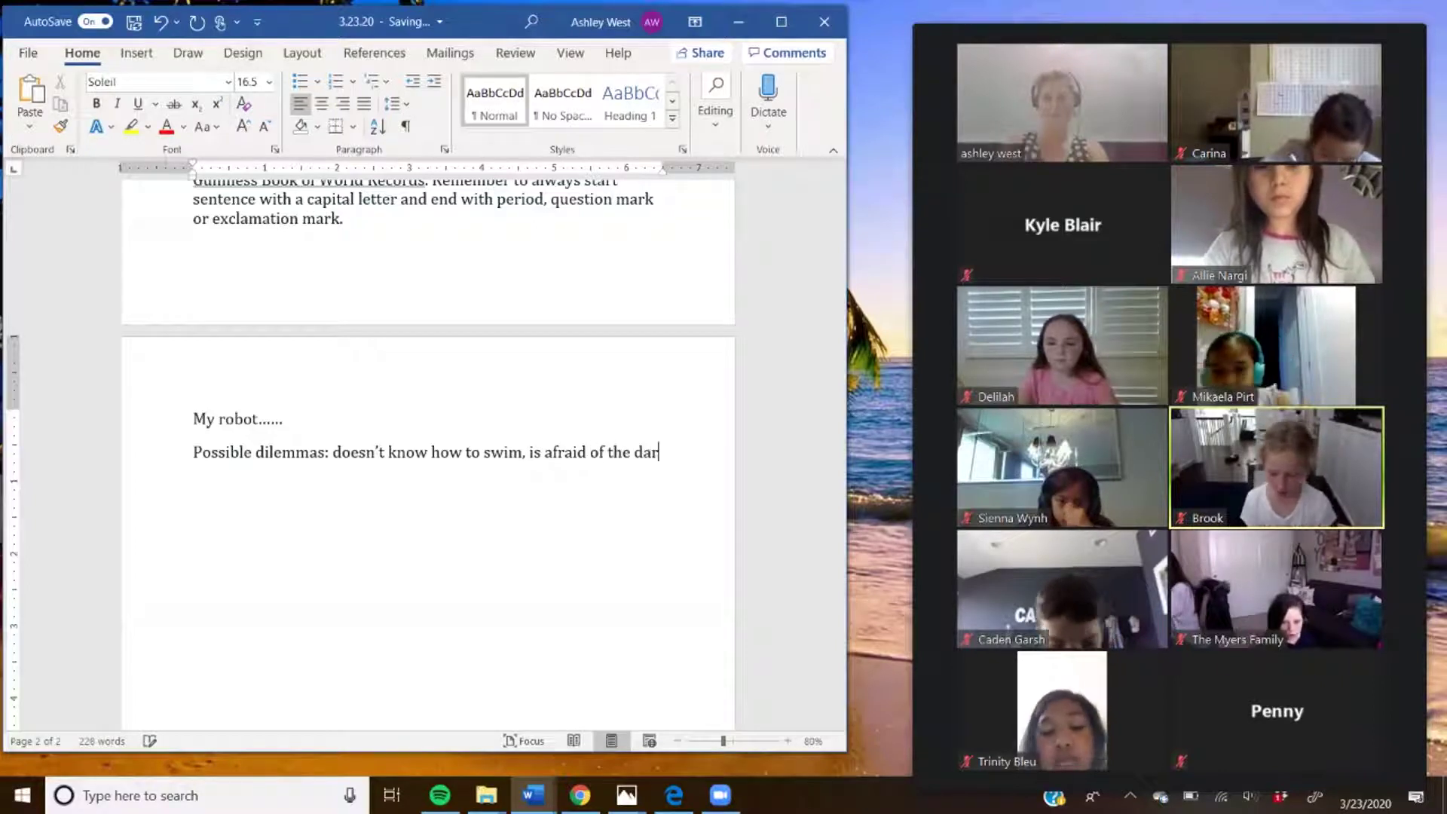
type("k,")
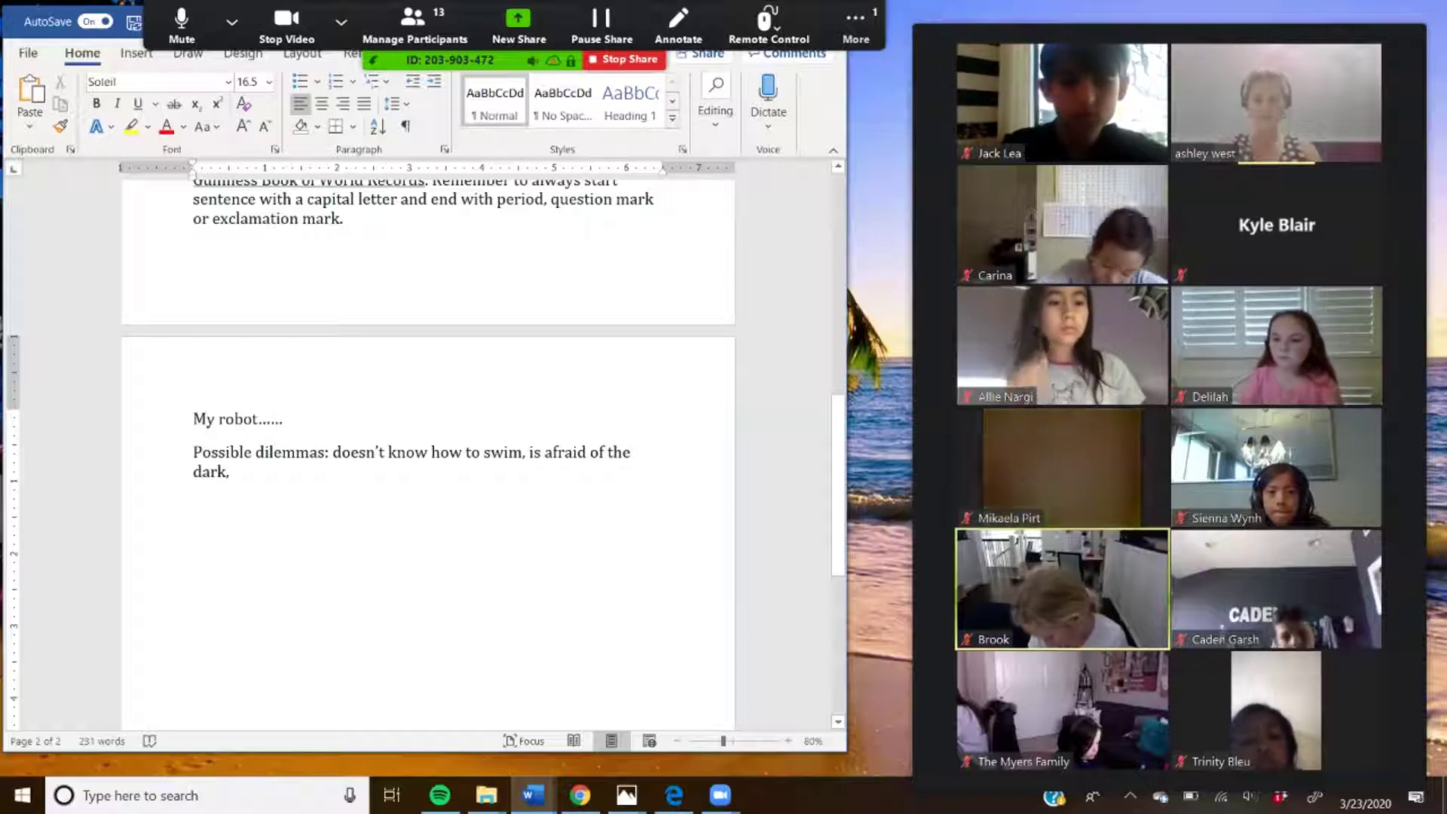
type("h")
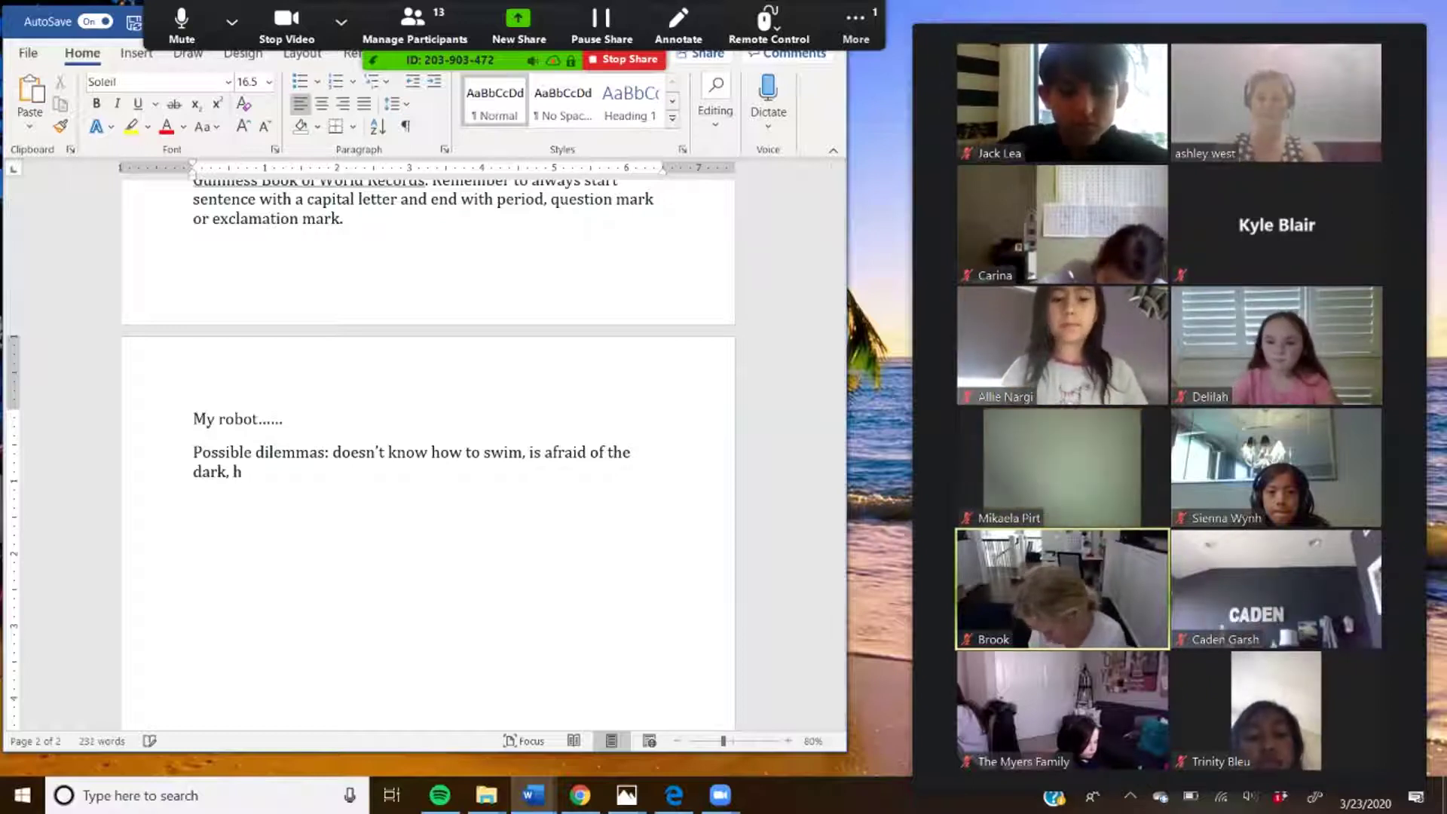
type("as a dying battery, lost his charger,")
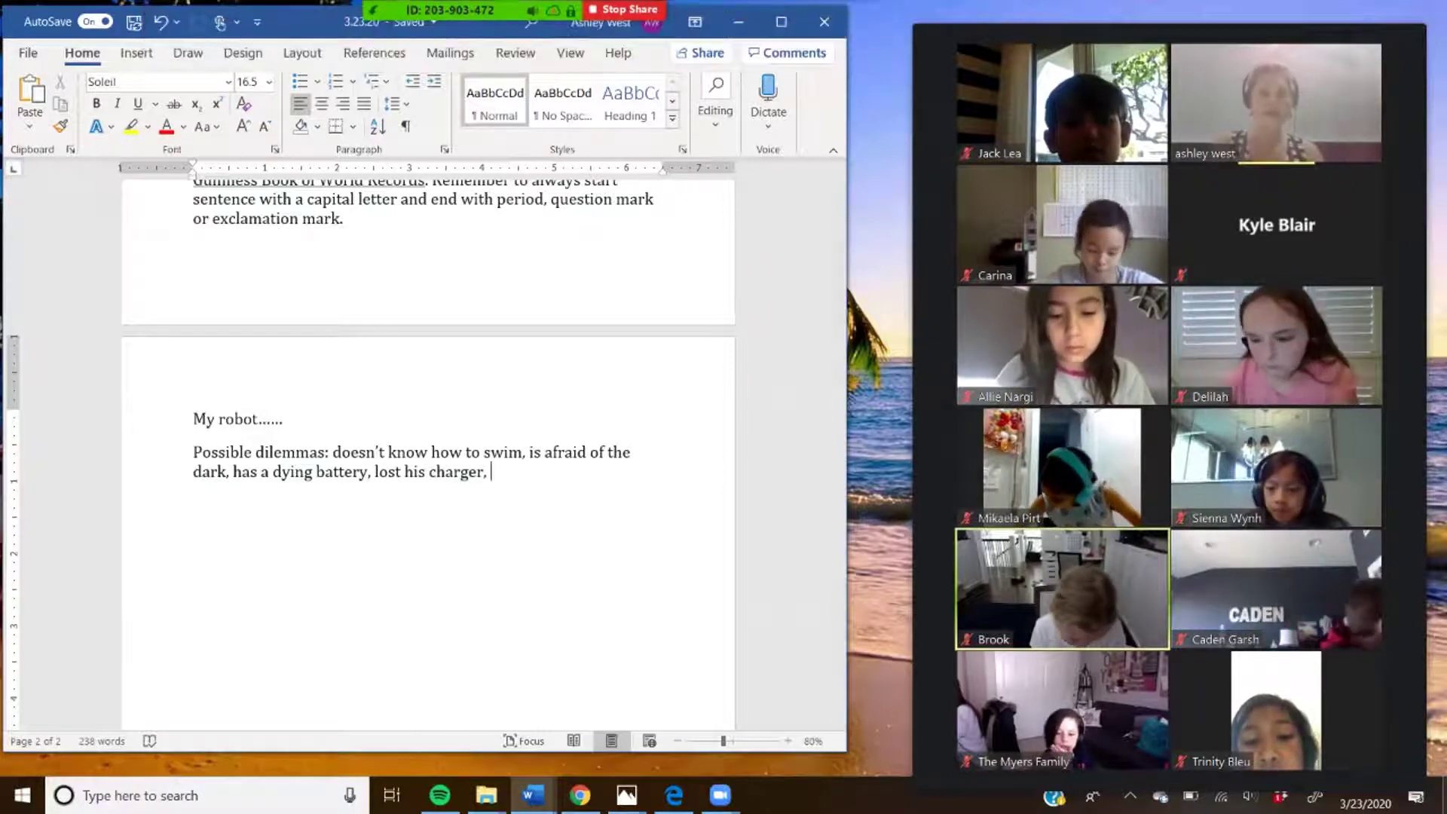
- Open Zoom's group chat from the More menu and focus the chat window
left_click(854, 17)
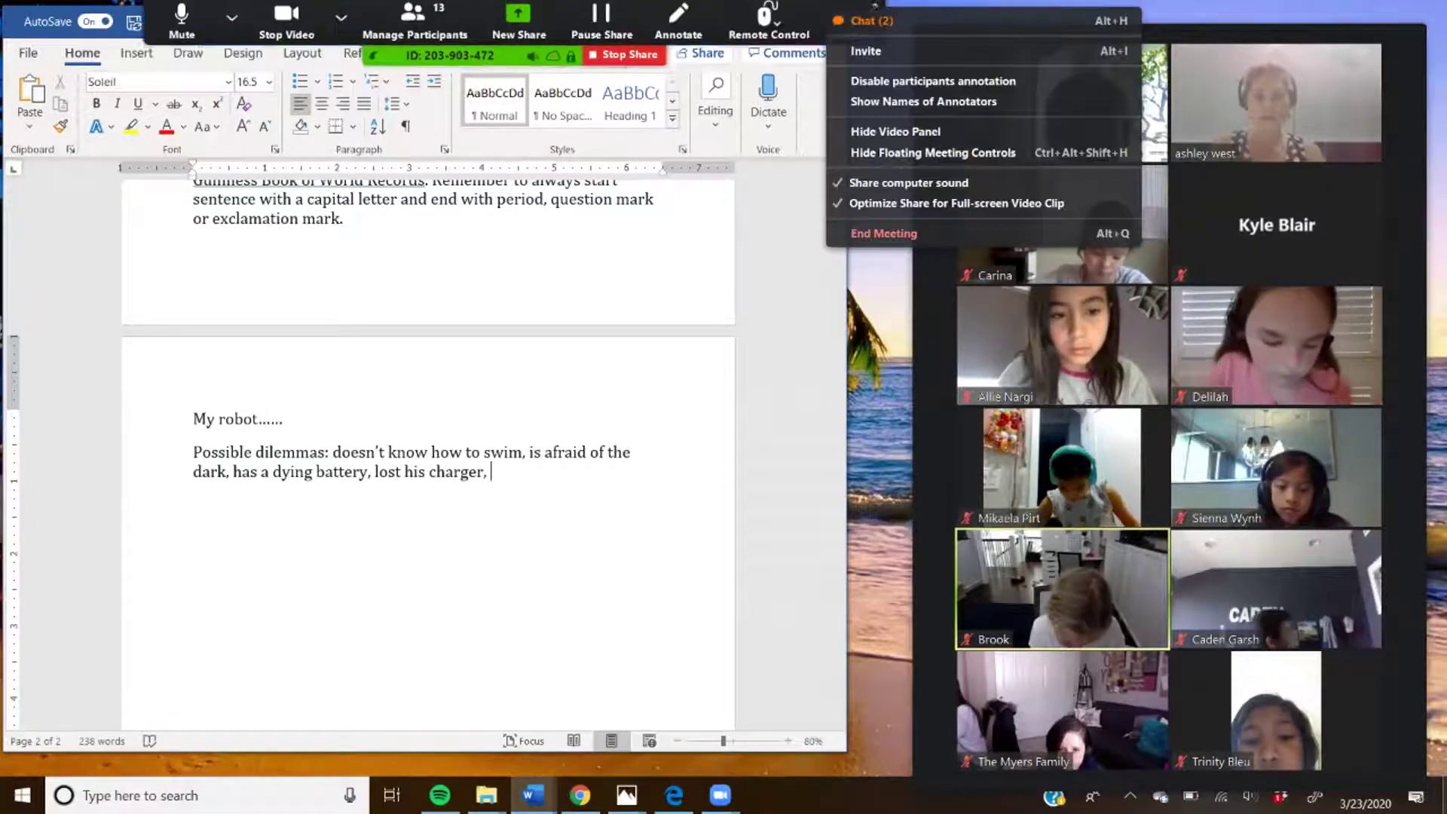
left_click(867, 16)
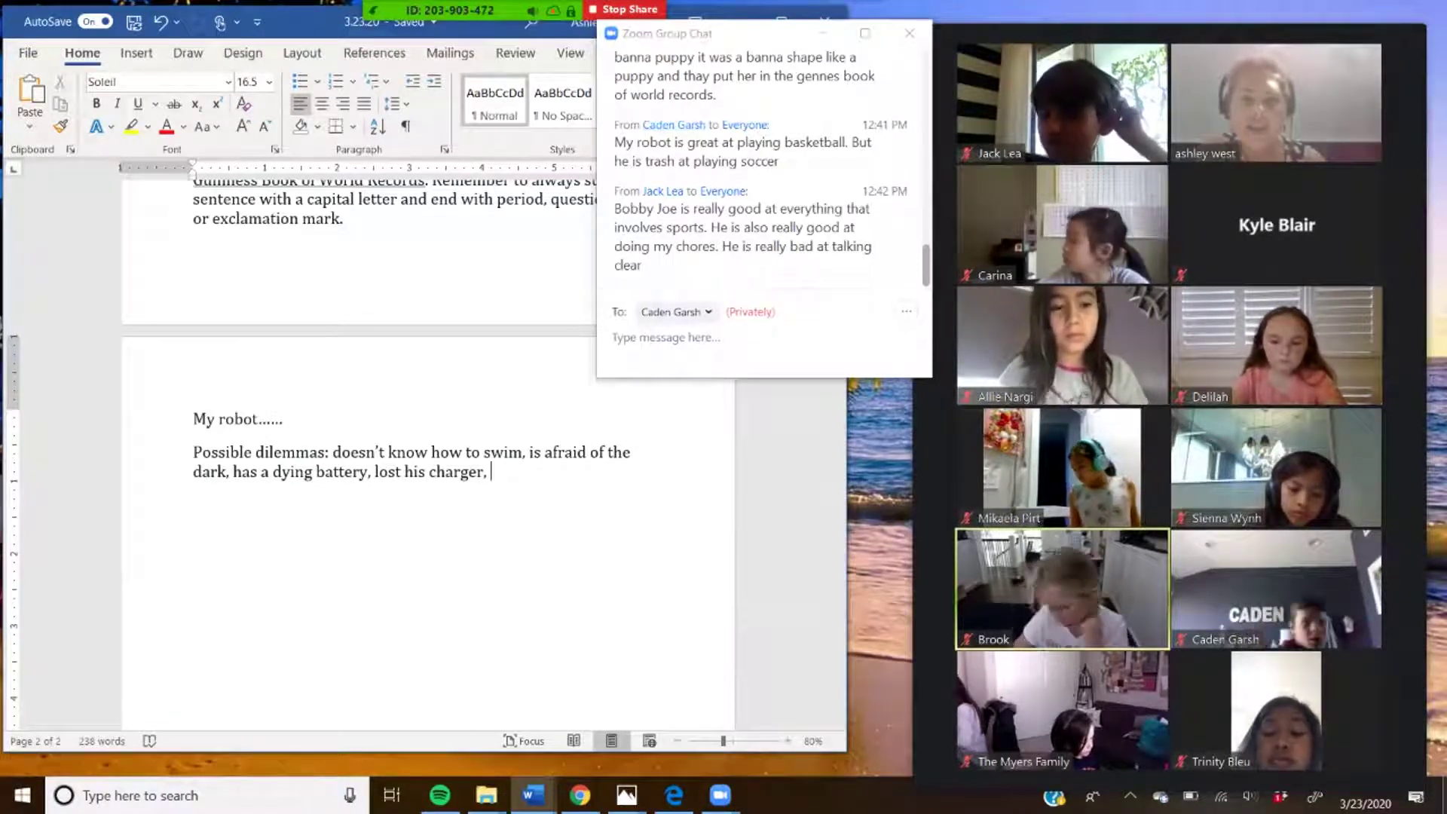
left_click(666, 337)
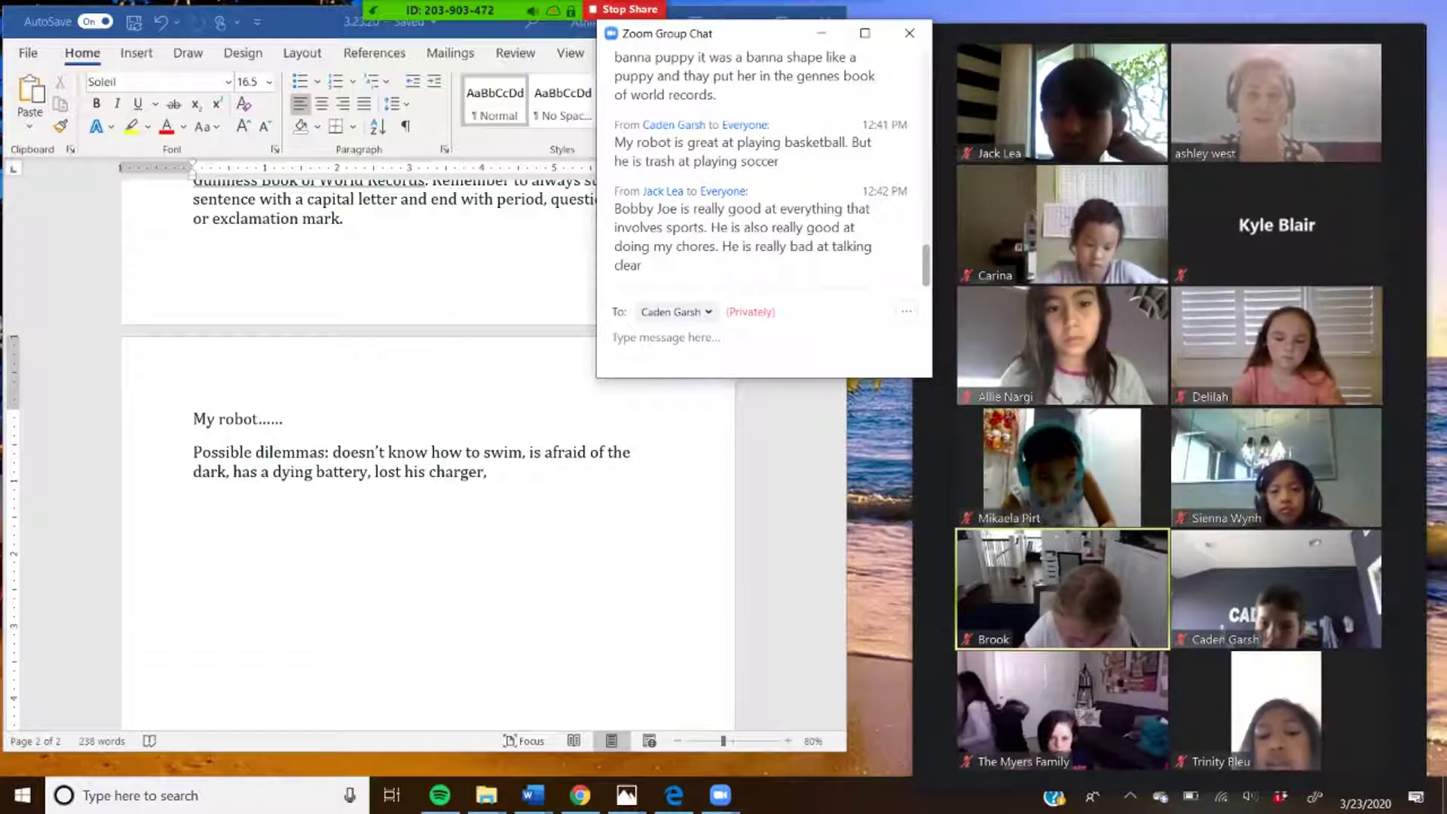
left_click_drag(781, 161, 776, 160)
left_click(777, 160)
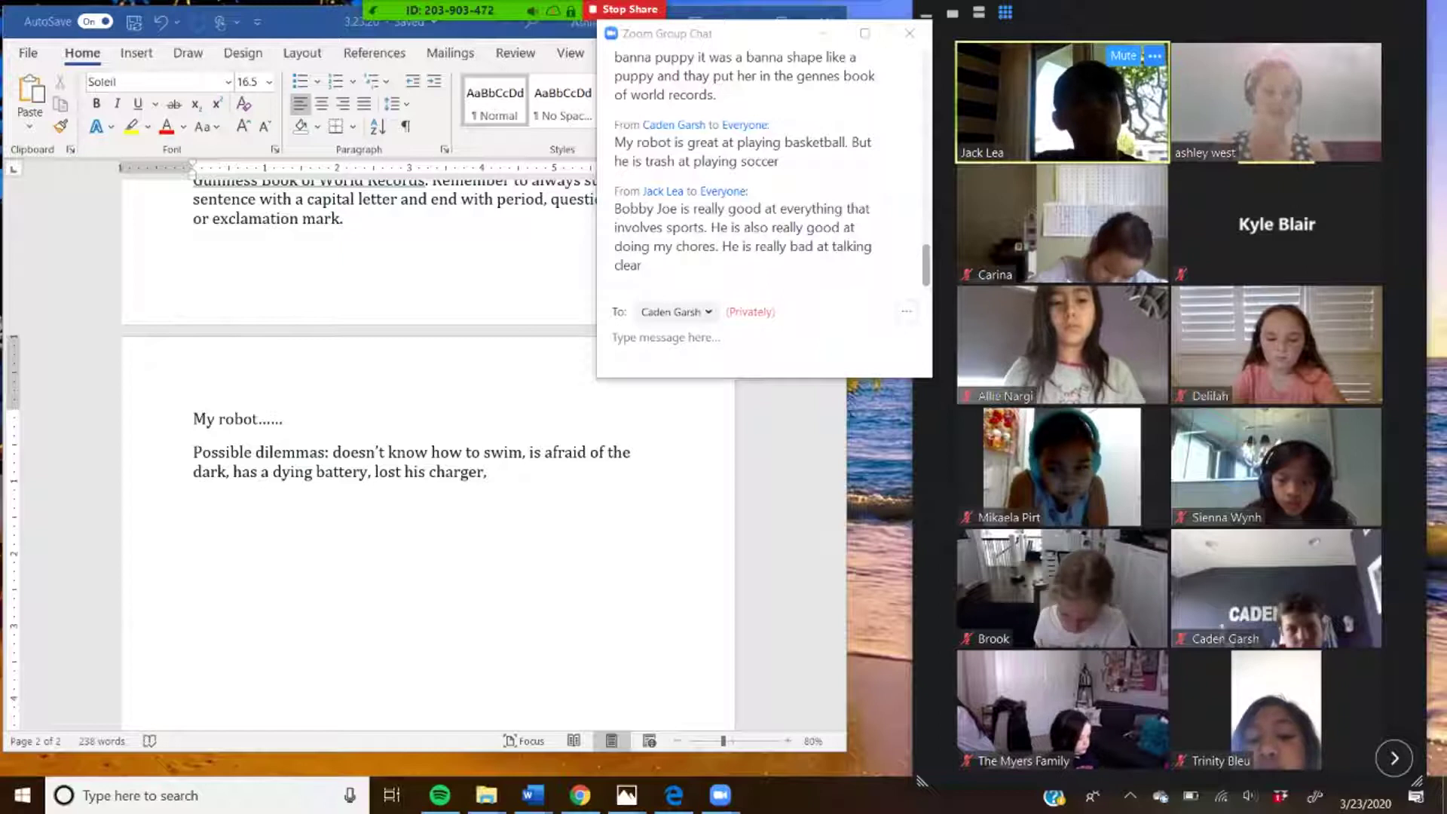
- Mute a participant, send the private reply 'clearly', and put the chat window away
left_click(1123, 55)
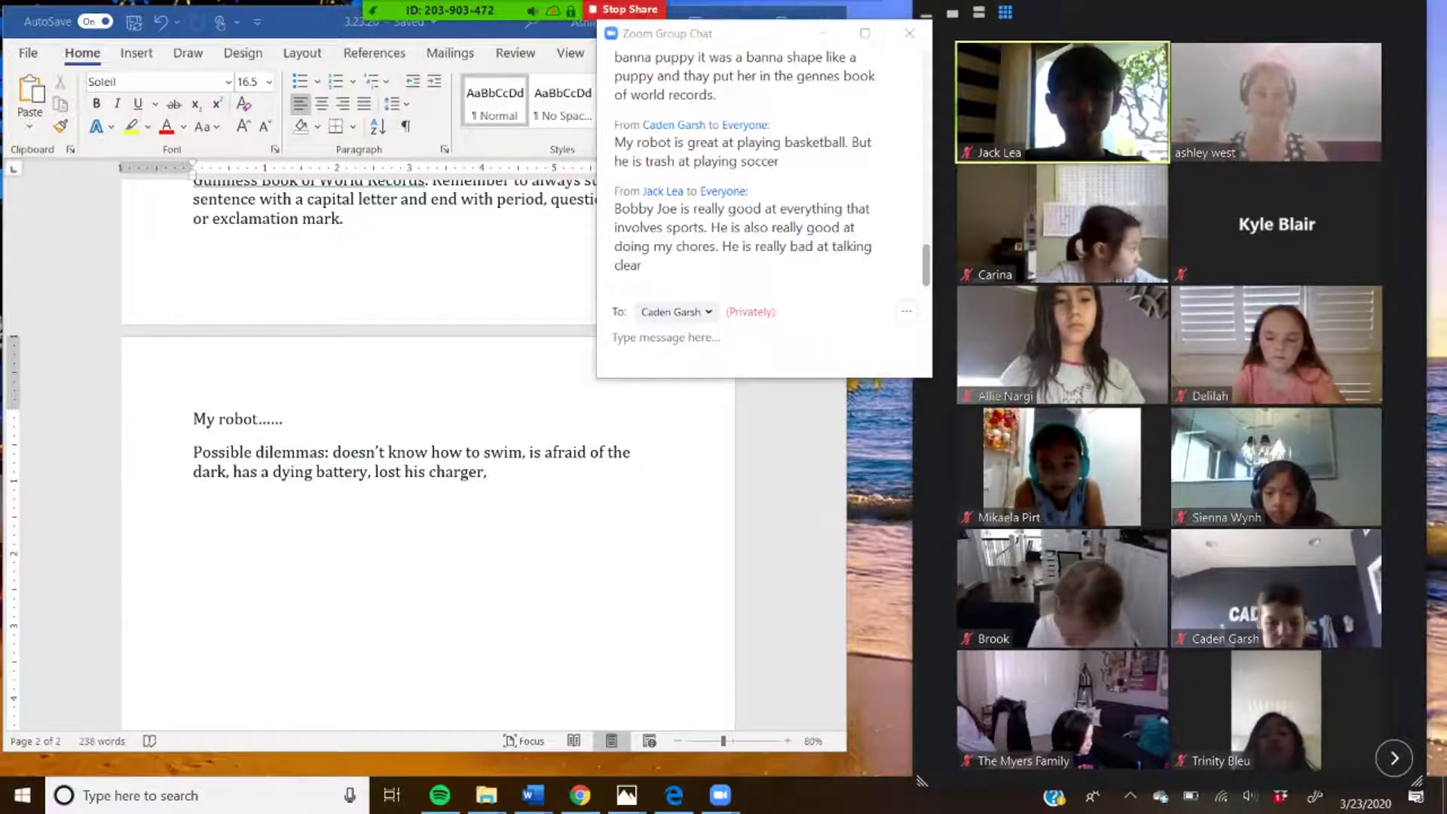
left_click(663, 337)
type("clearly")
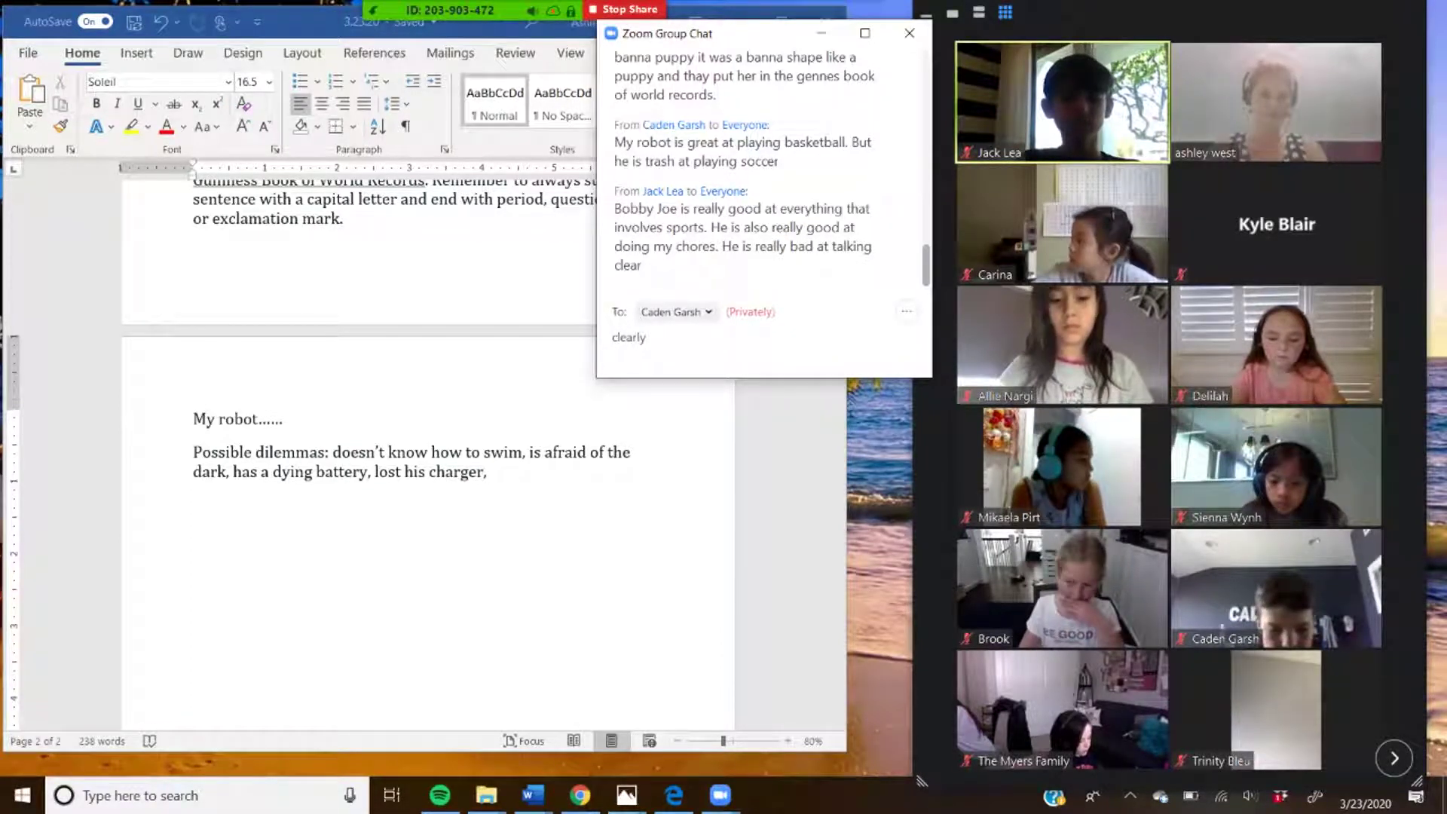
key("Return")
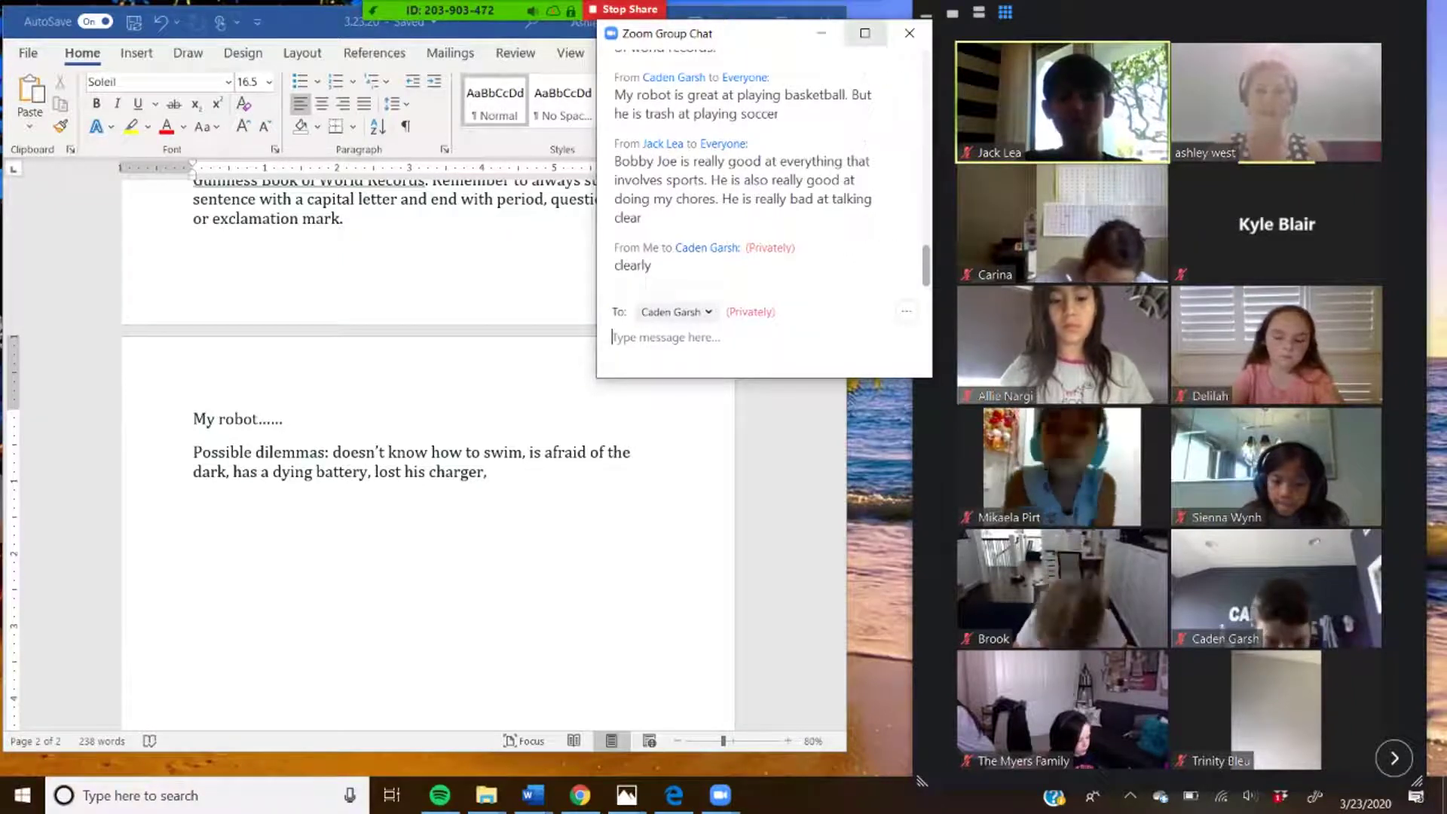
left_click(822, 33)
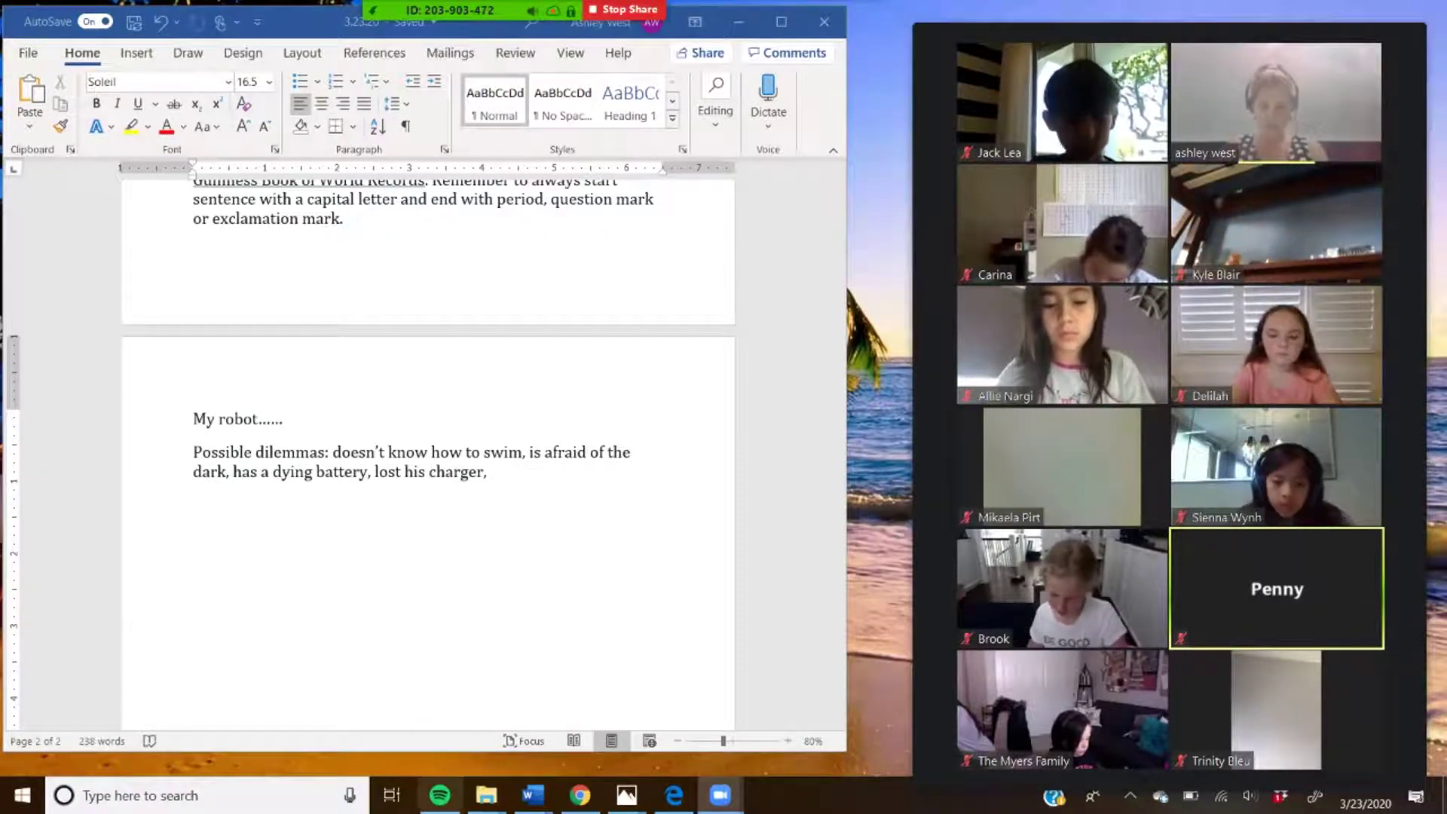
- Dismiss the Spotify menu and add 'remember to use adjectives!' after the 'My robot......' prompt in Word
mouse_move(440, 795)
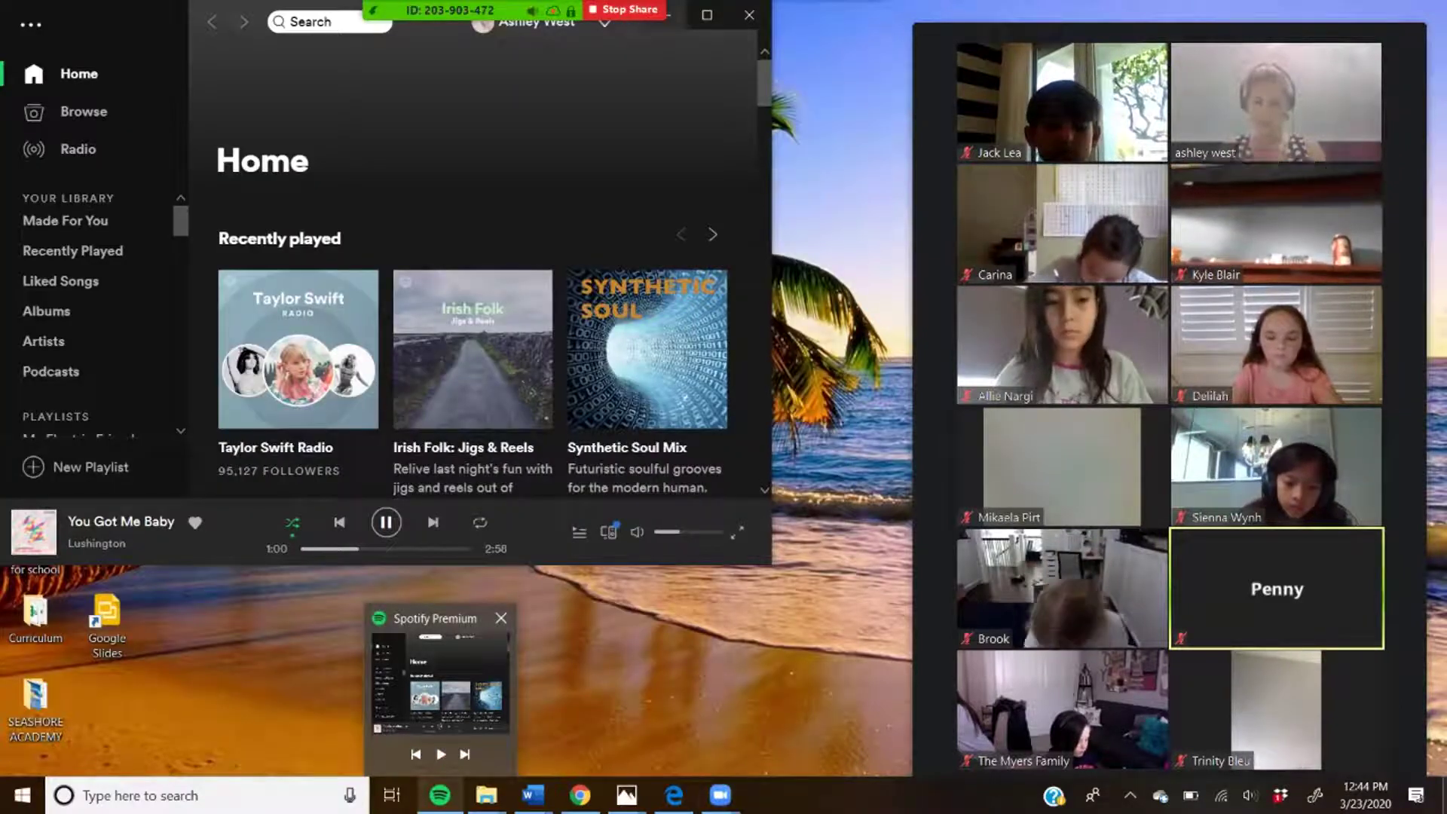
right_click(446, 625)
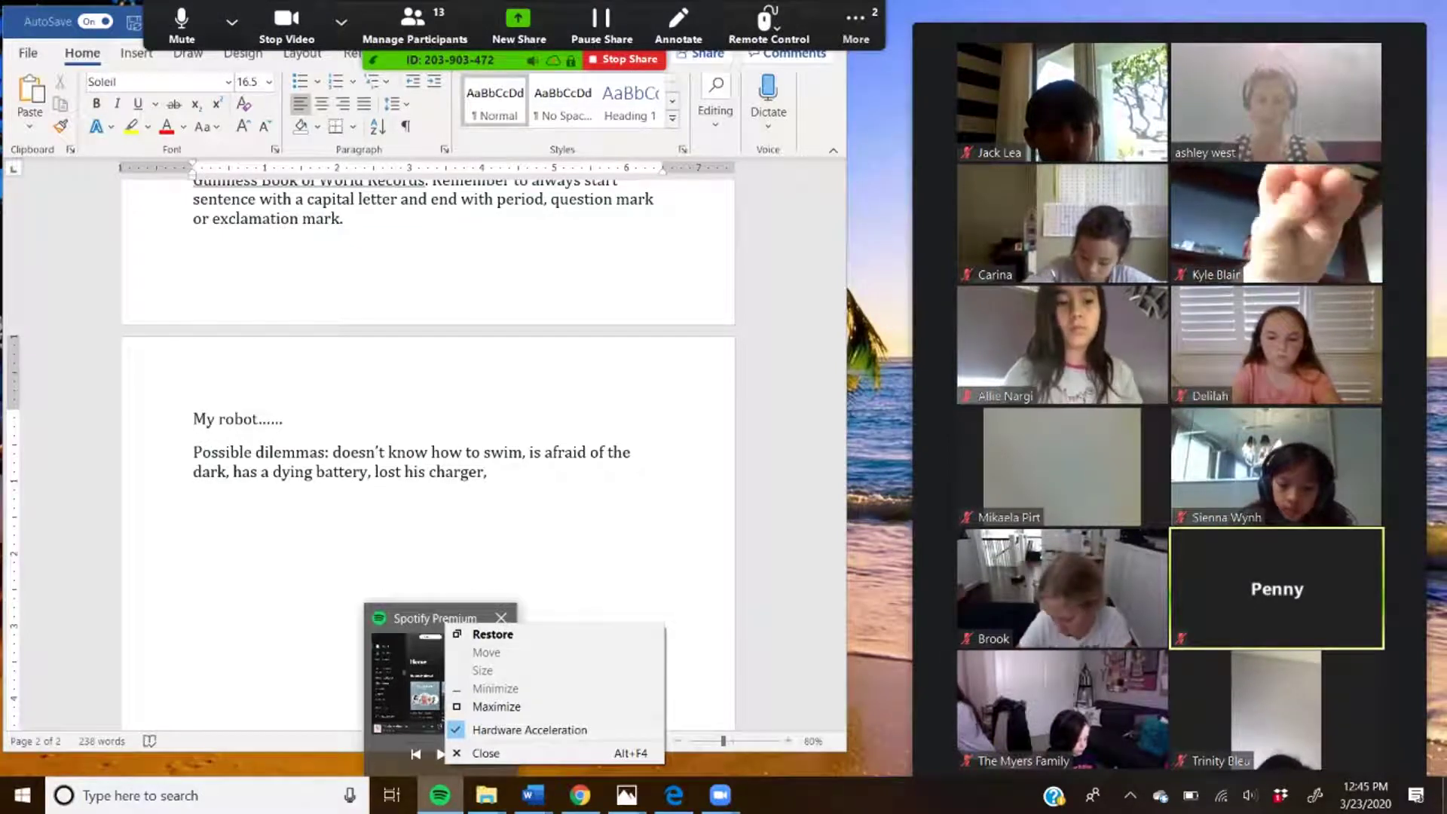
key("Escape")
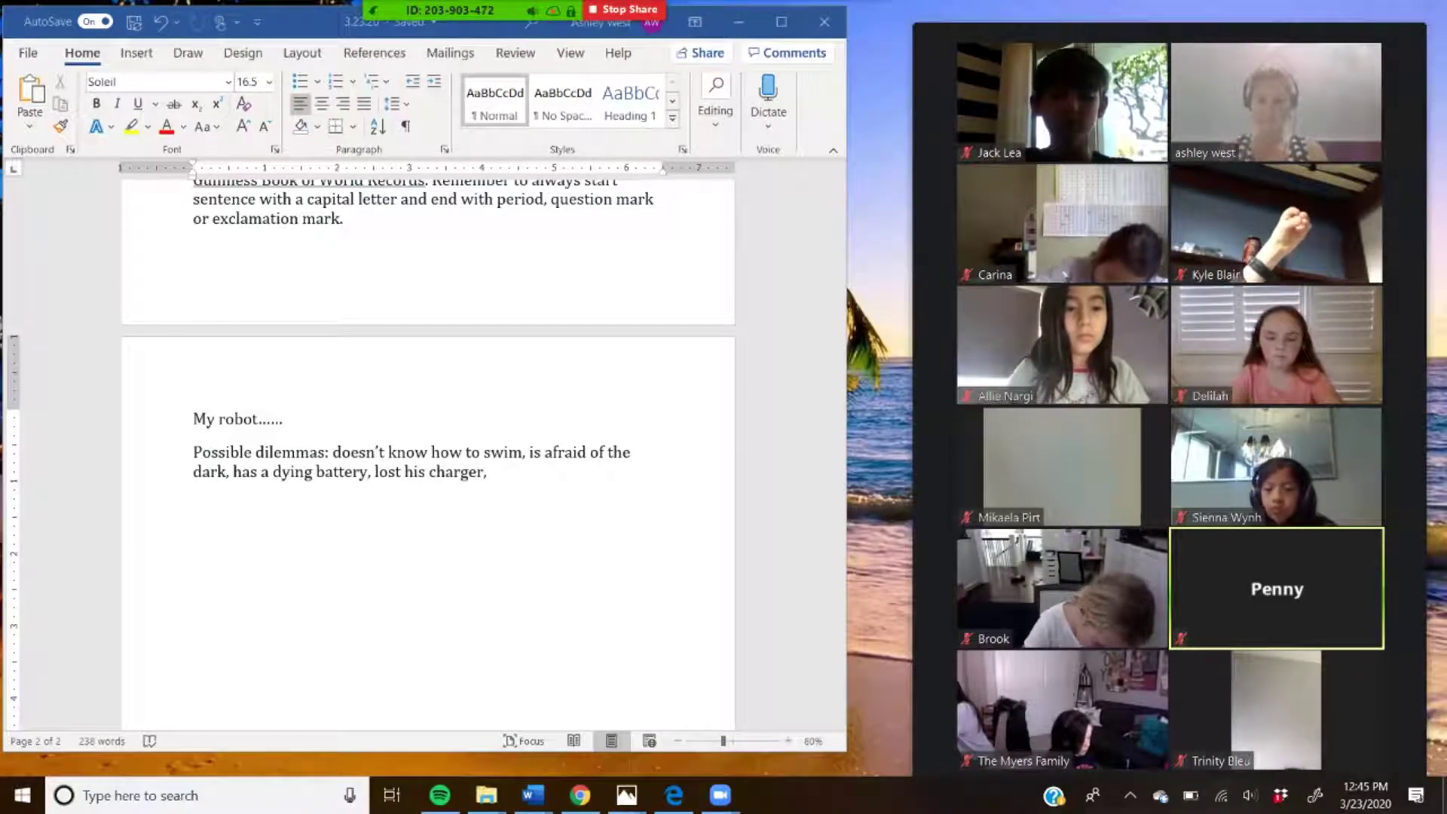
key("alt+Tab")
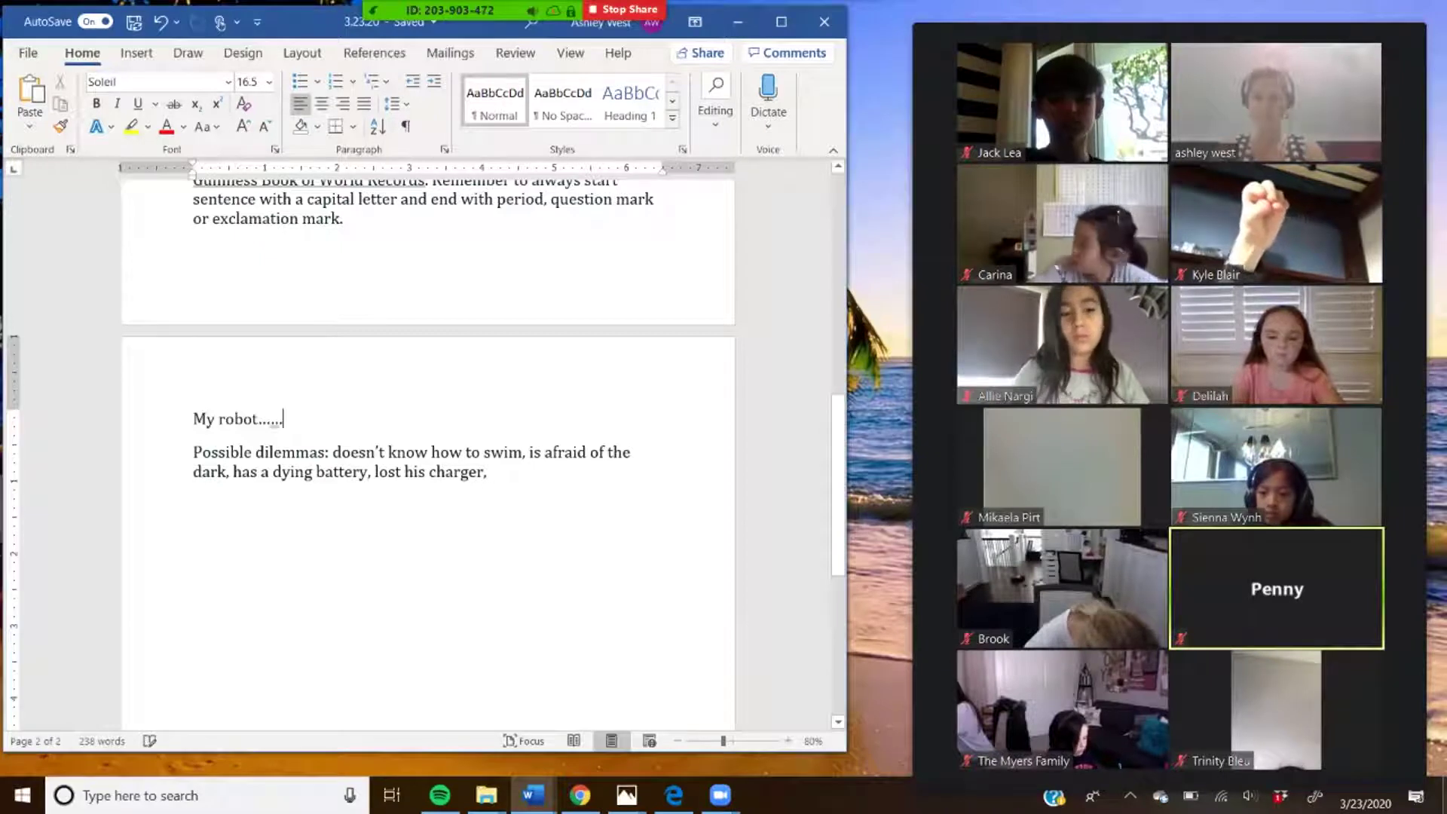
left_click(283, 419)
type("remem")
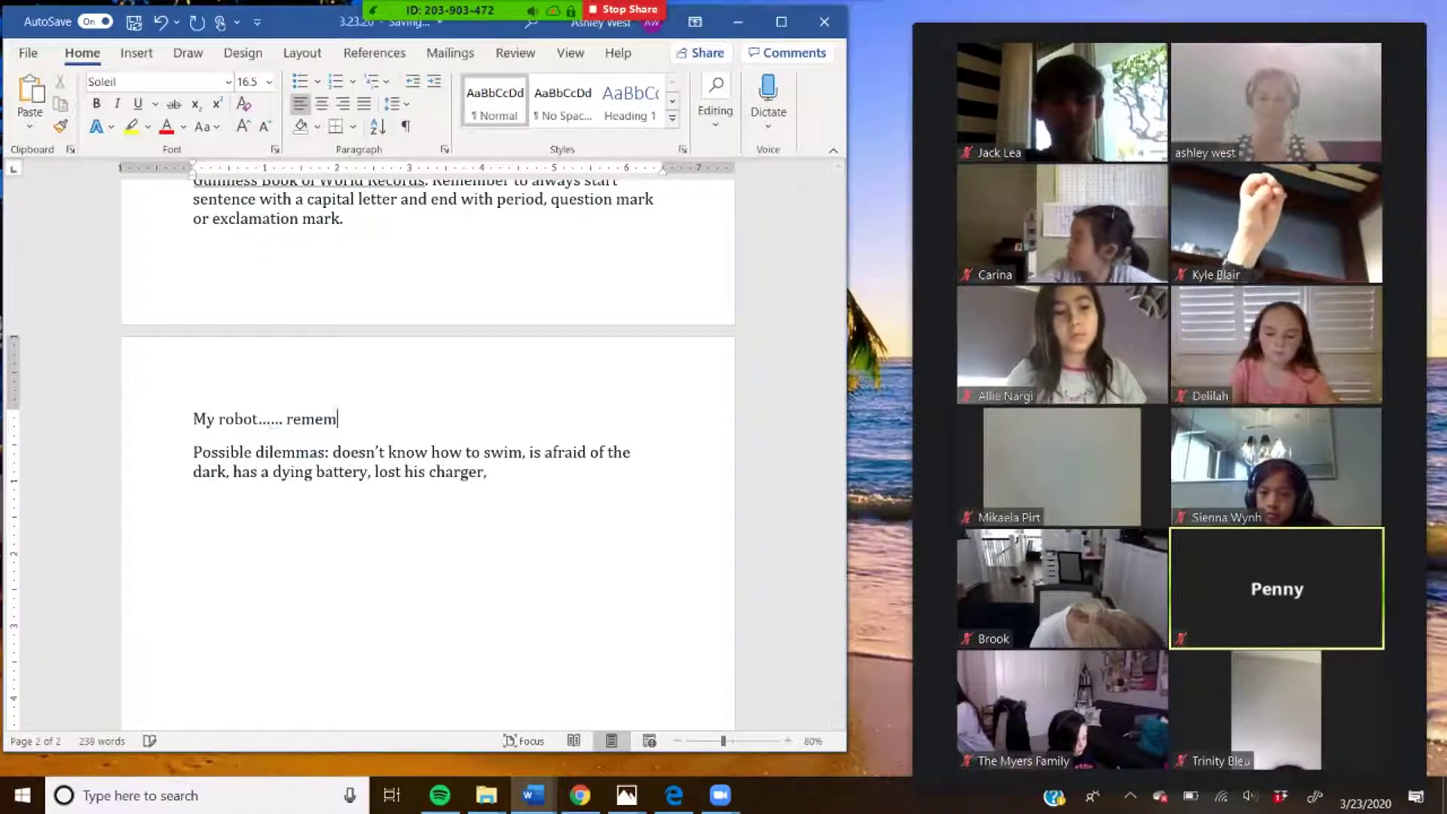
type("ber to use")
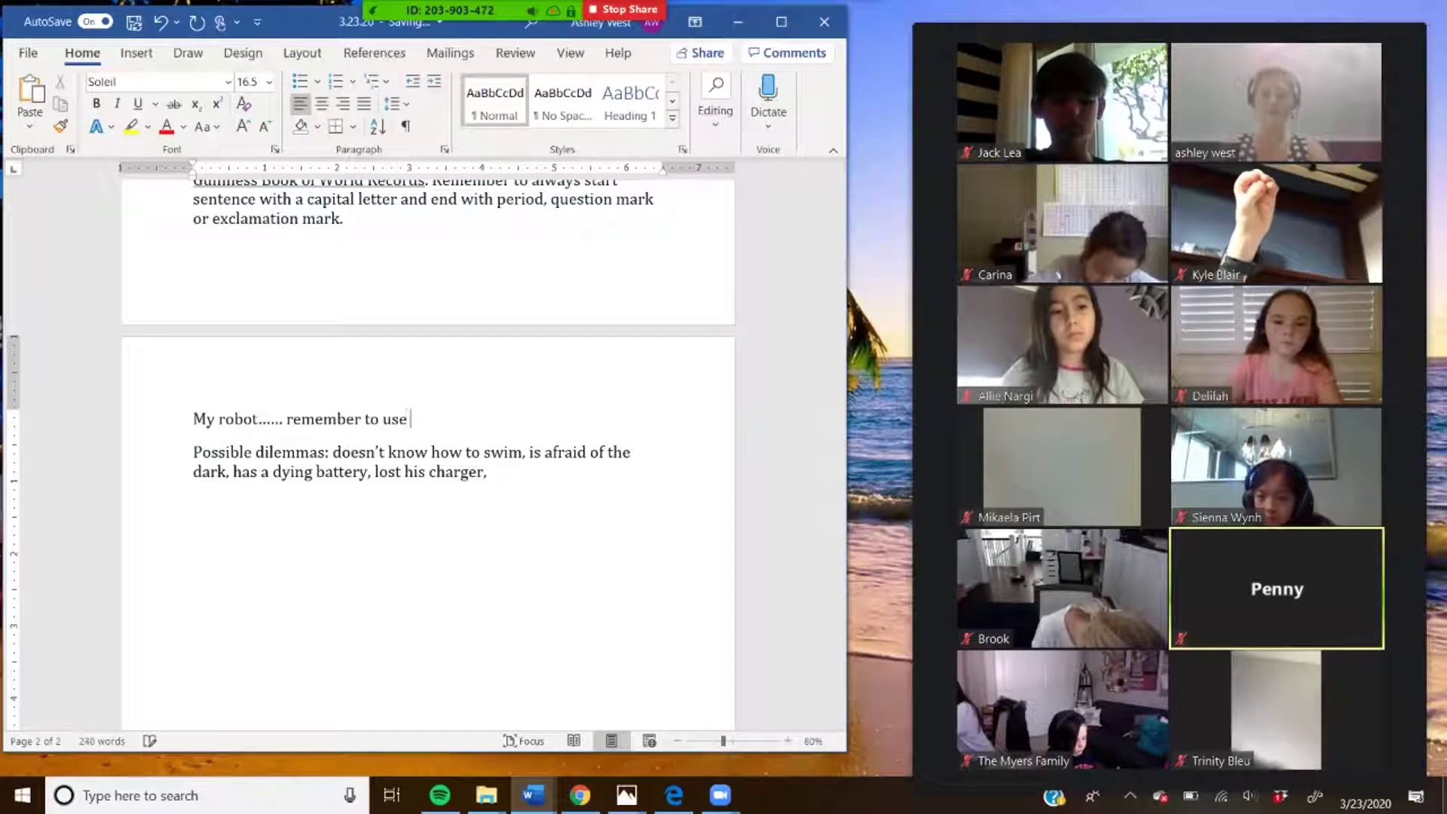
type(" adjectives!")
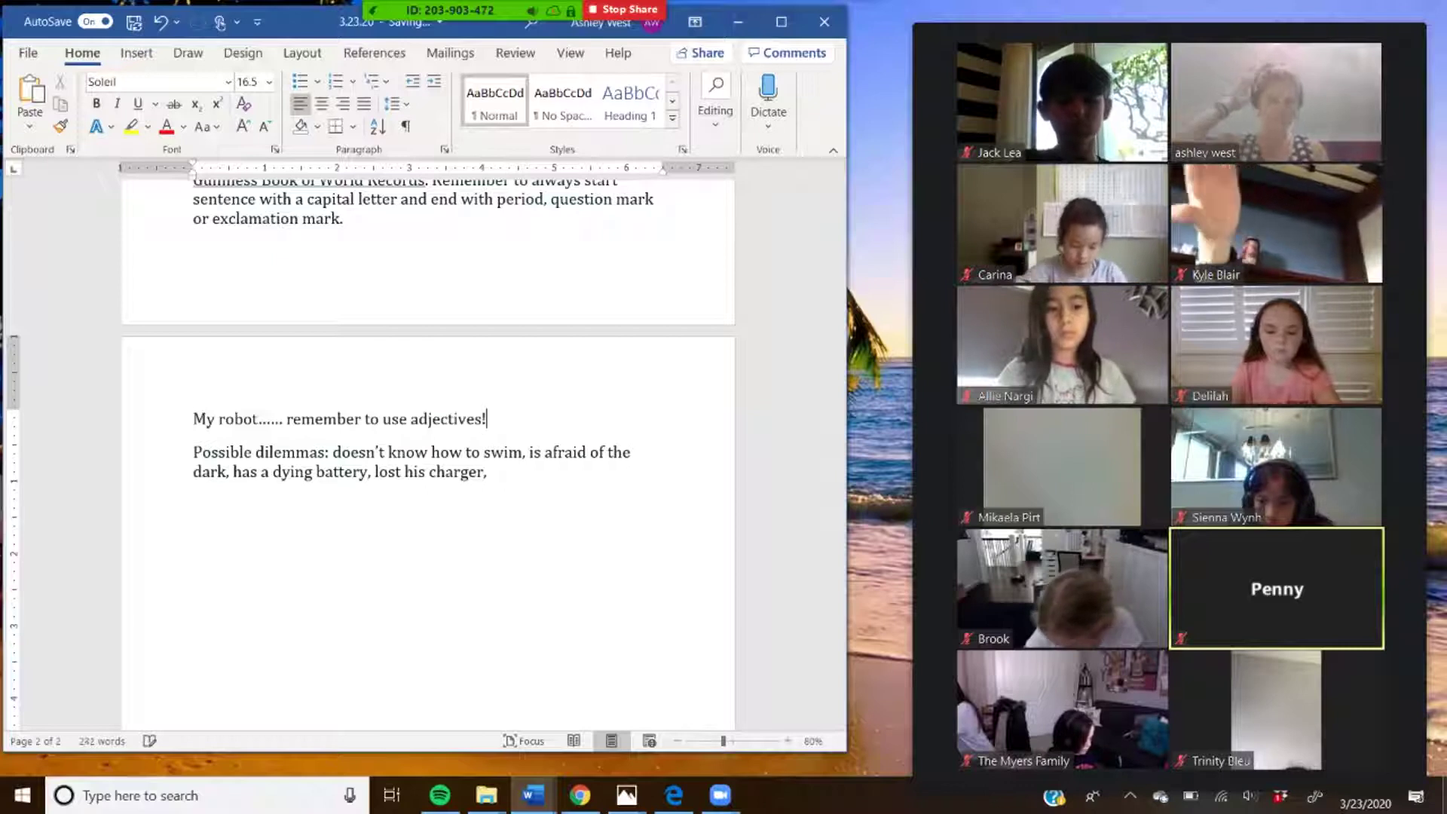
- Open the Zoom group chat from the More menu to read students' robot sentences
mouse_move(467, 10)
left_click(855, 26)
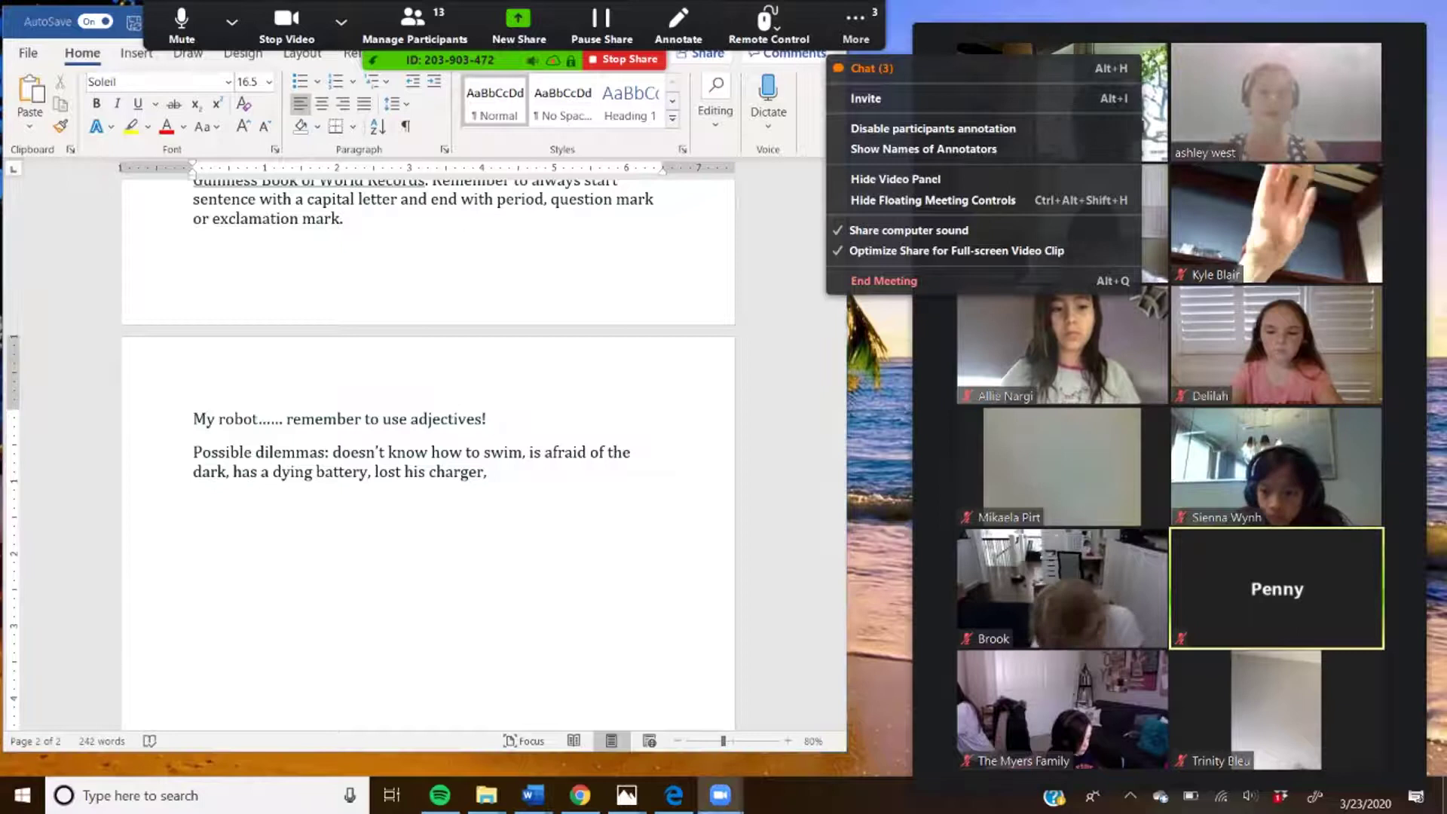
left_click(866, 68)
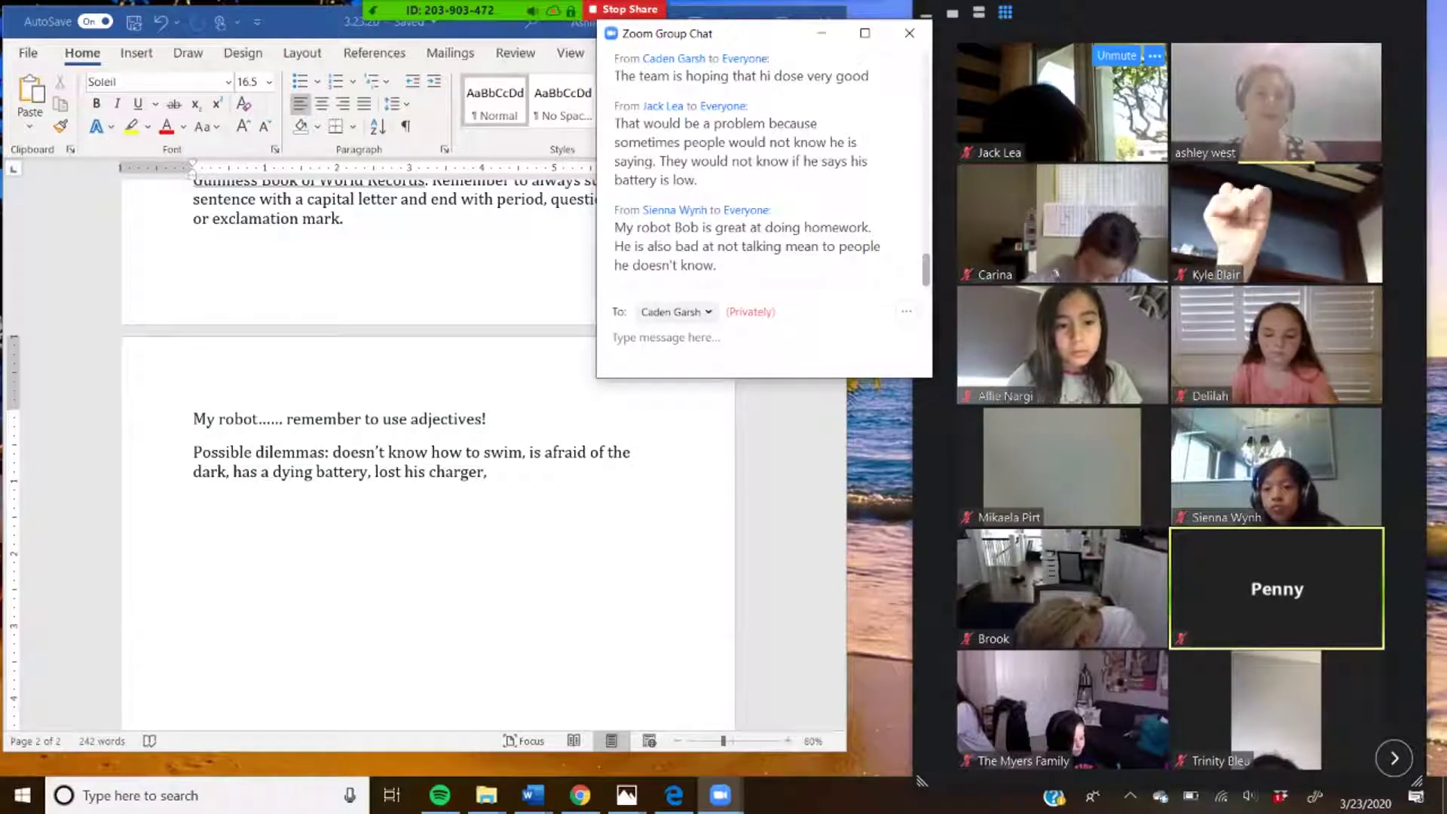
left_click(1116, 55)
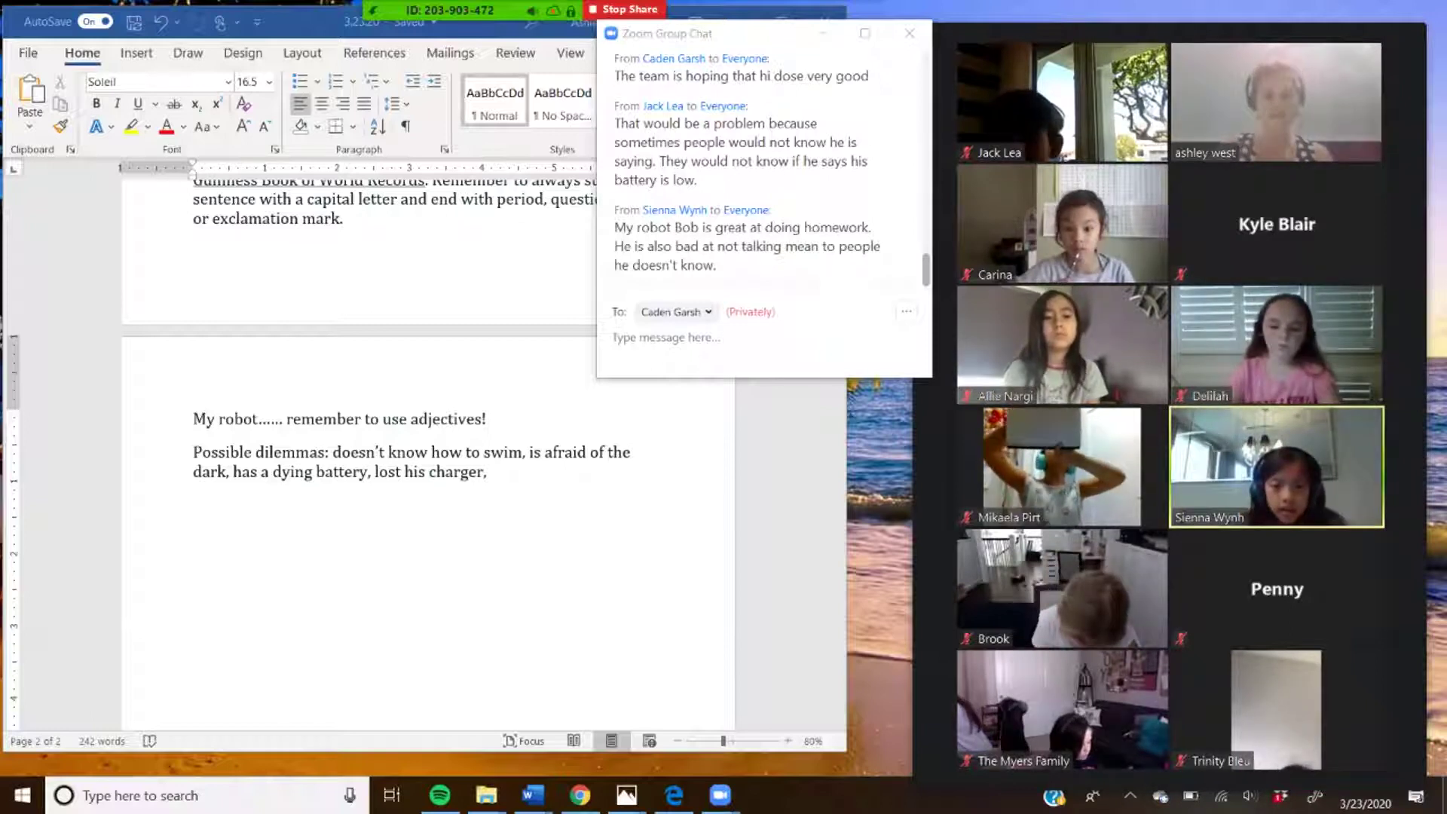
- Page the participant video gallery forward to the next page and back to the first
mouse_move(1062, 464)
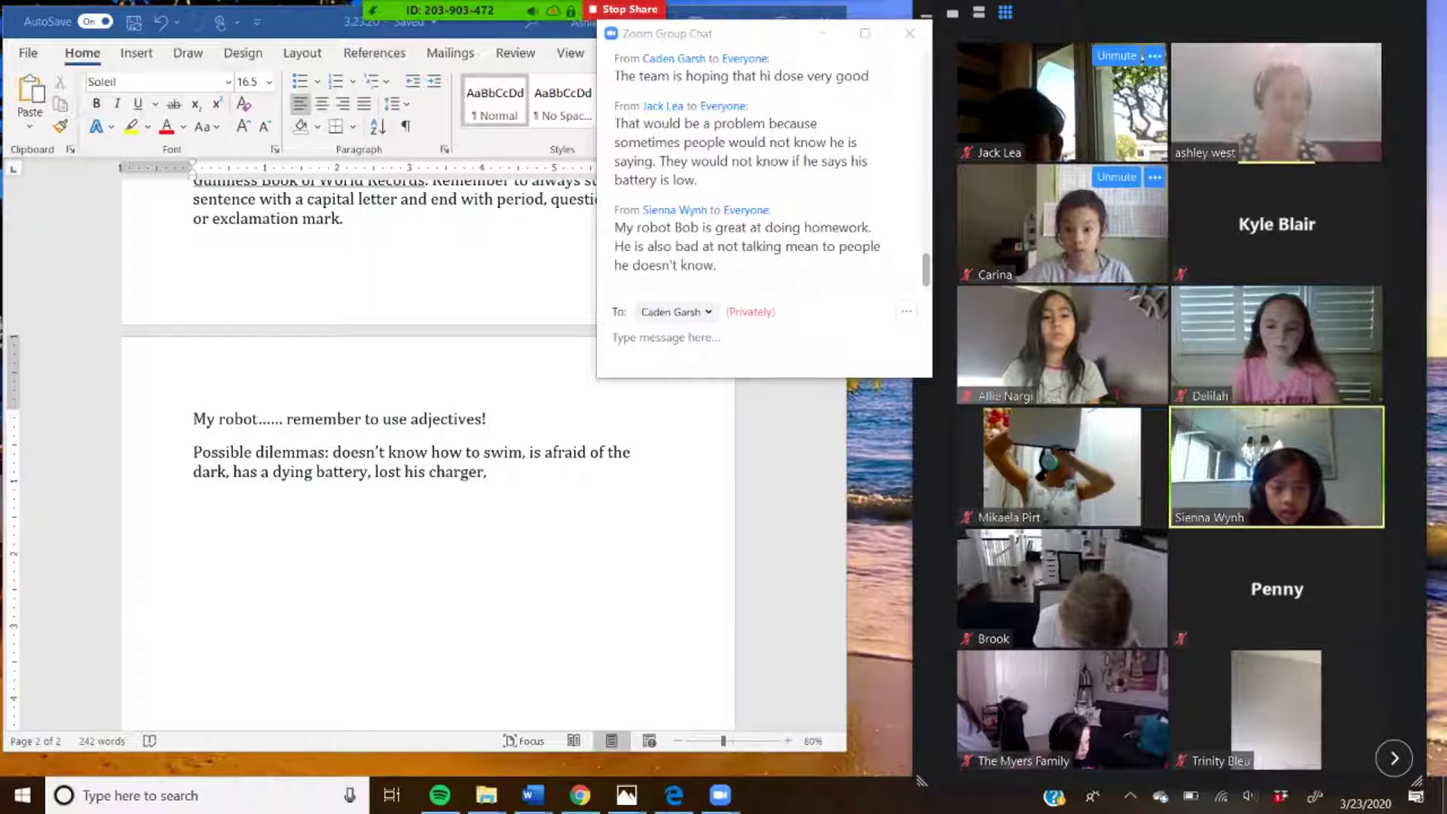
mouse_move(1063, 588)
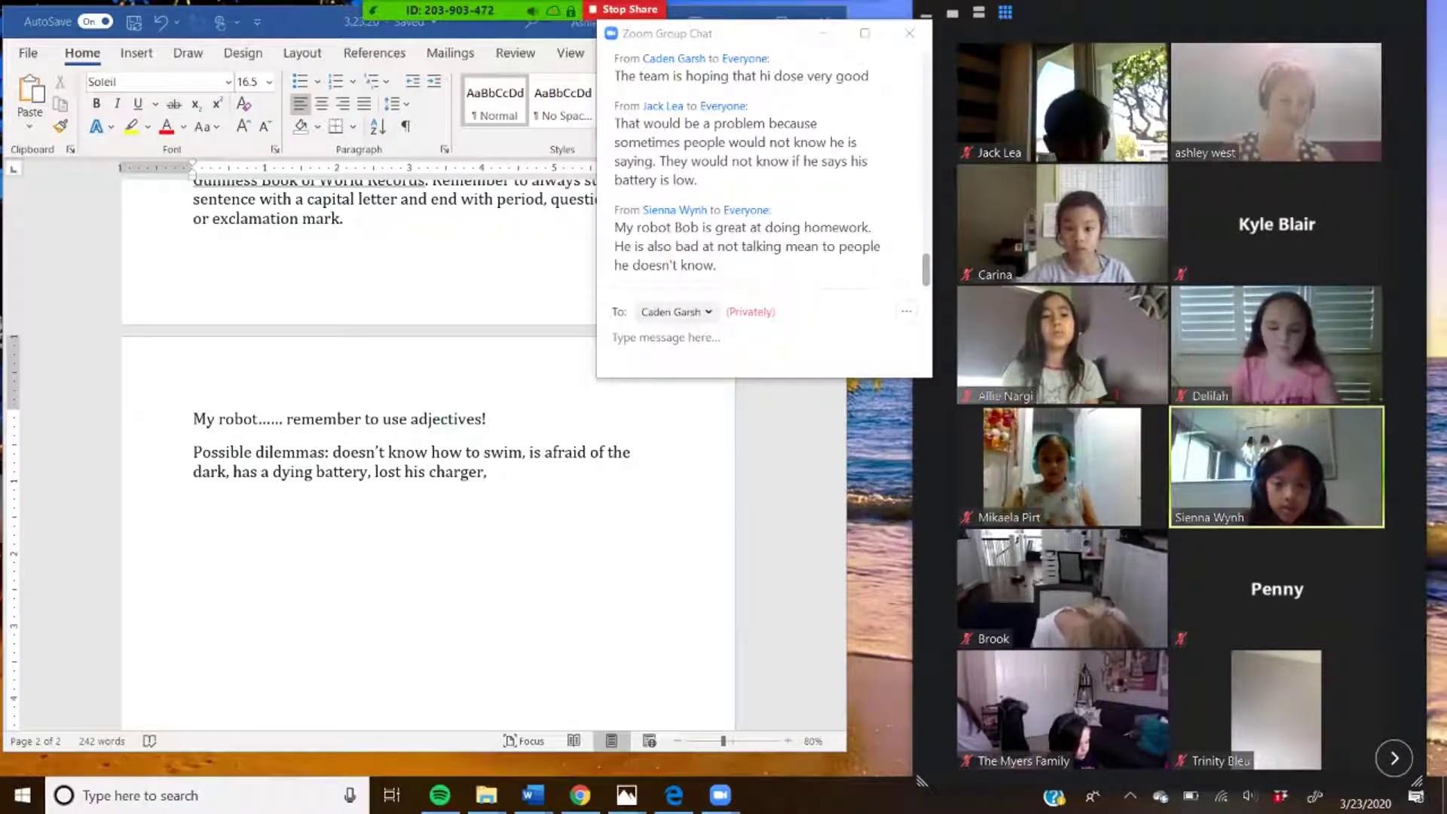
left_click(1394, 758)
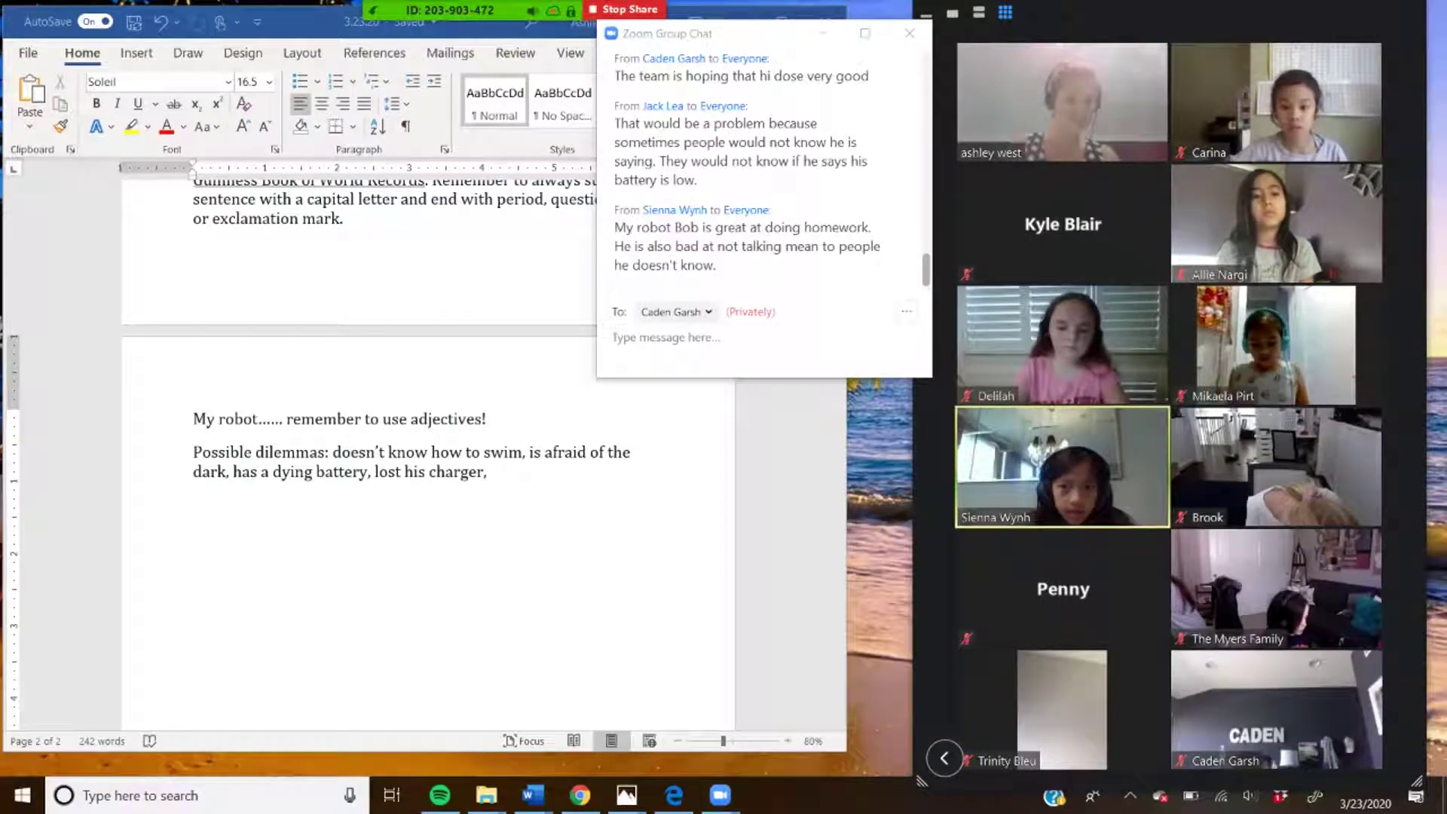
left_click(944, 758)
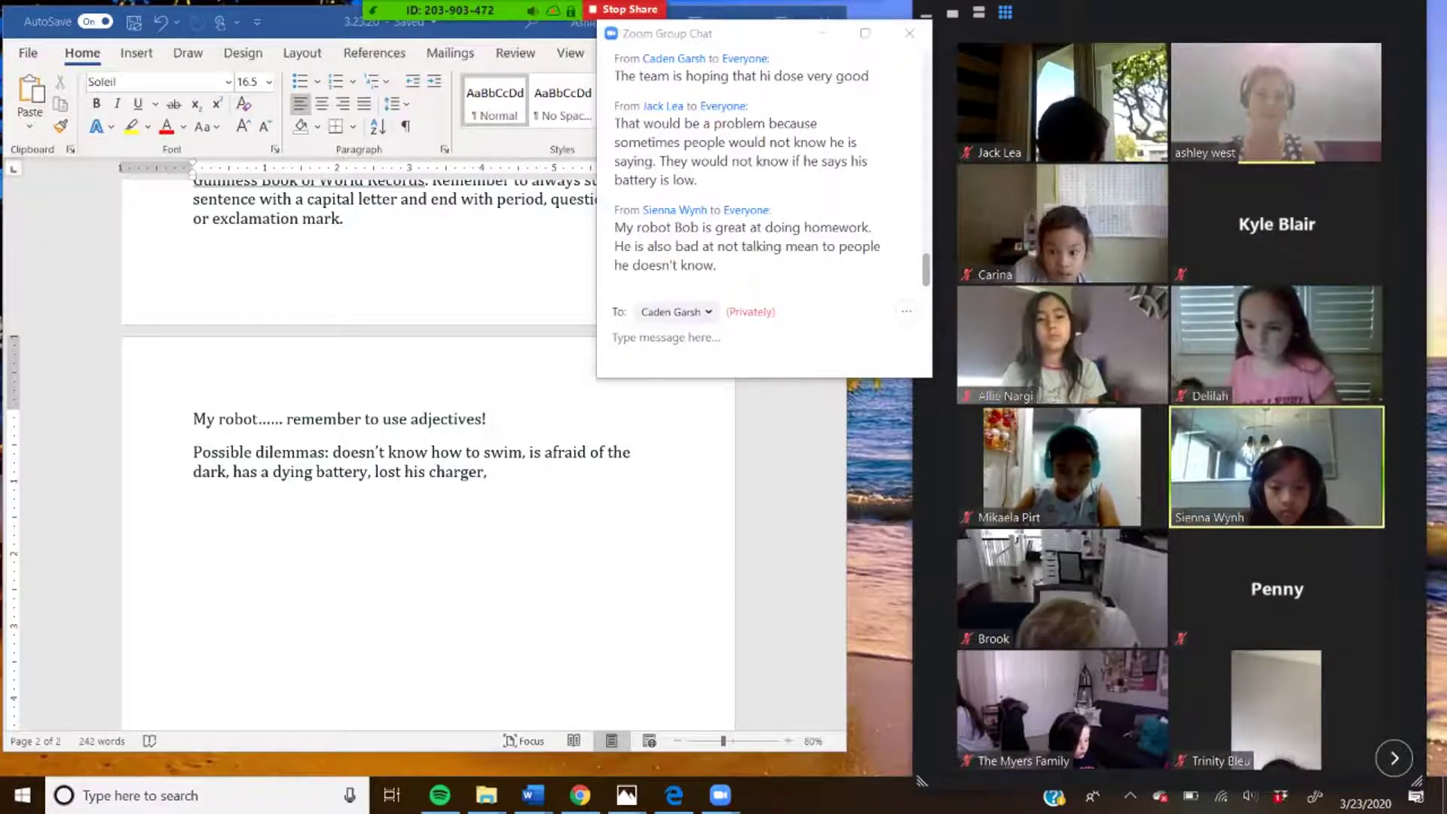
- Put the Zoom group chat window away and close the meeting options menu
left_click(821, 33)
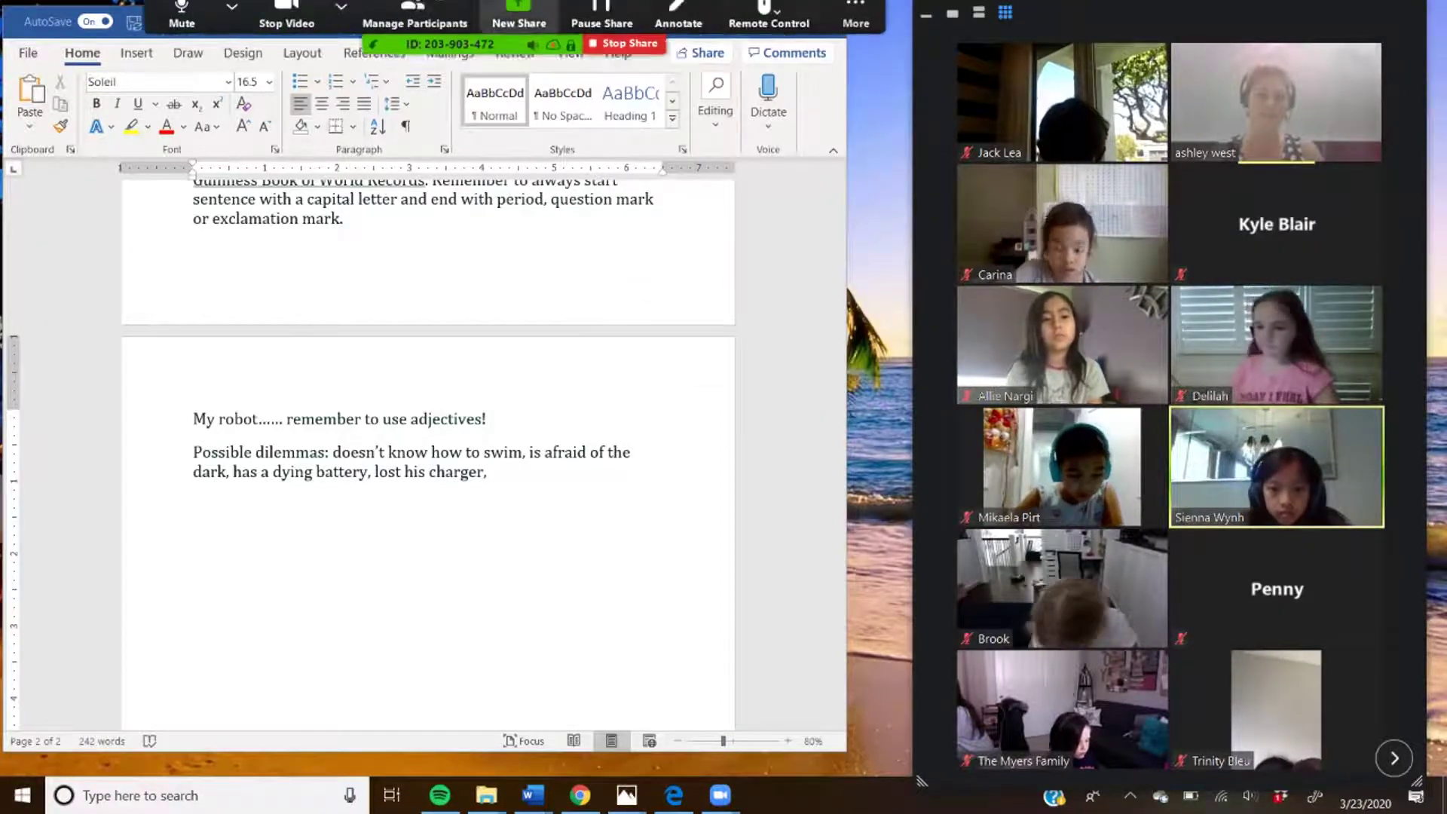
left_click(855, 26)
key("Escape")
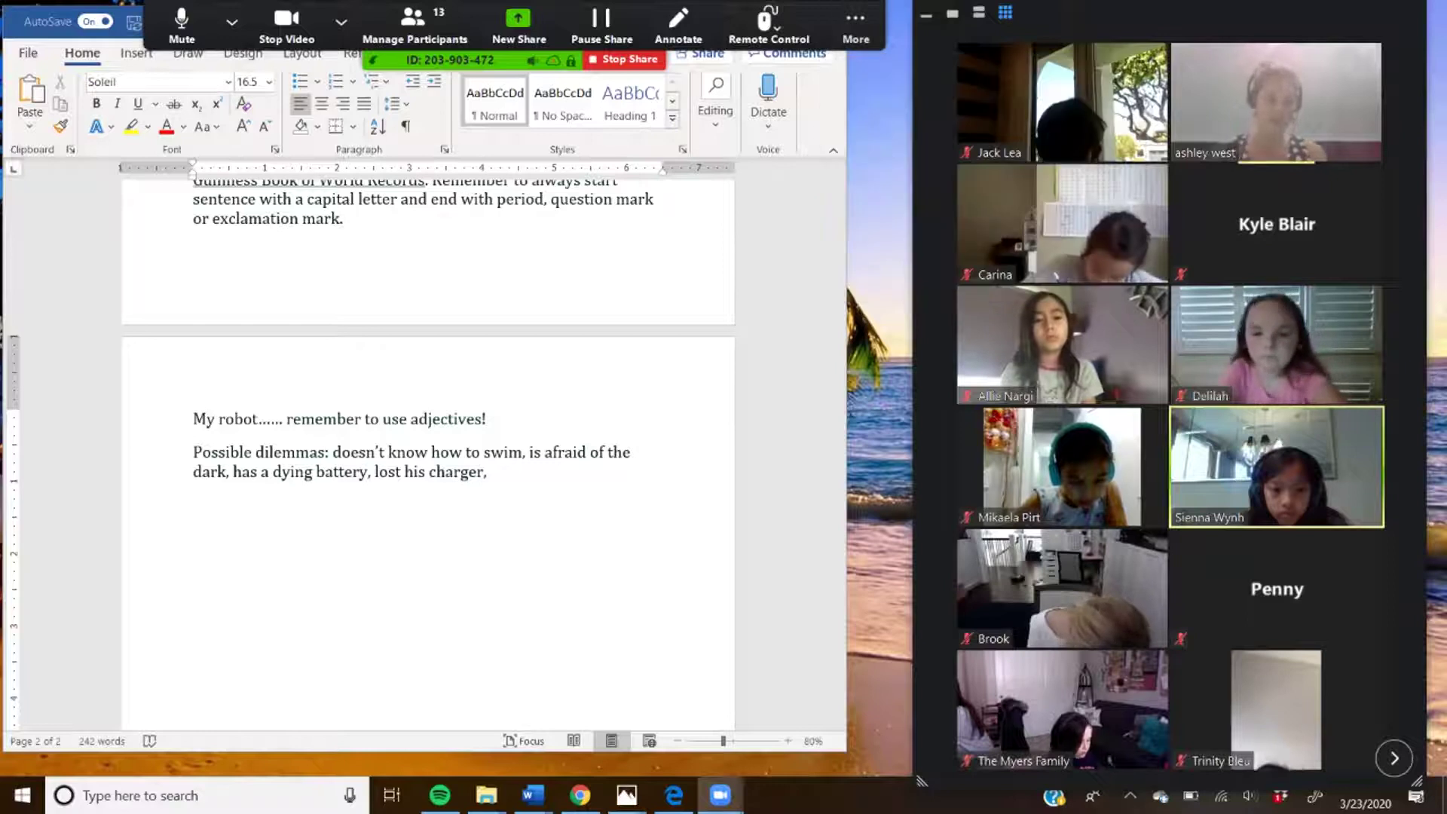
left_click(1330, 420)
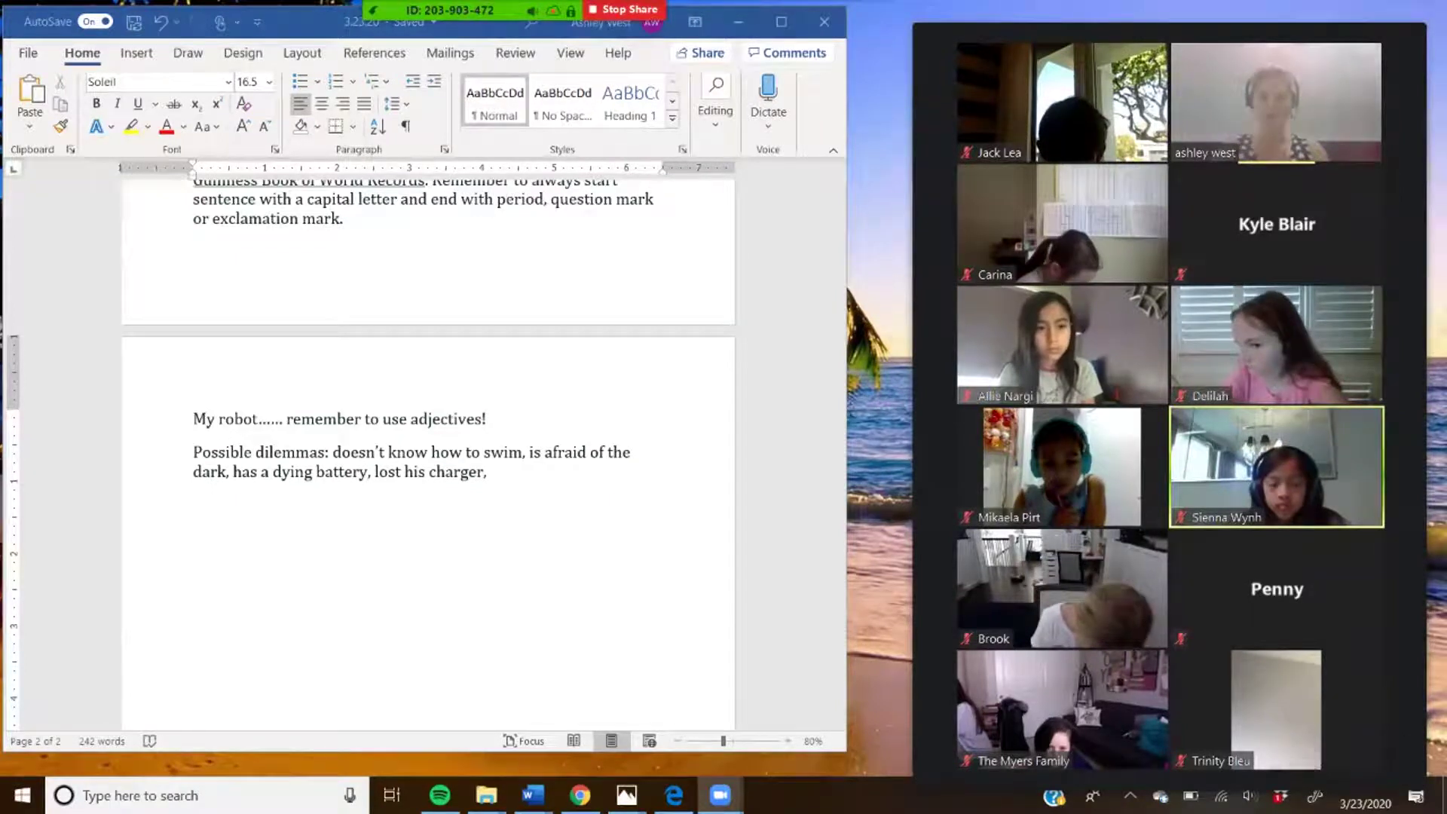
- Add 'Please give at least one example.' after the adjectives reminder on page 2
left_click(487, 419)
left_click(490, 471)
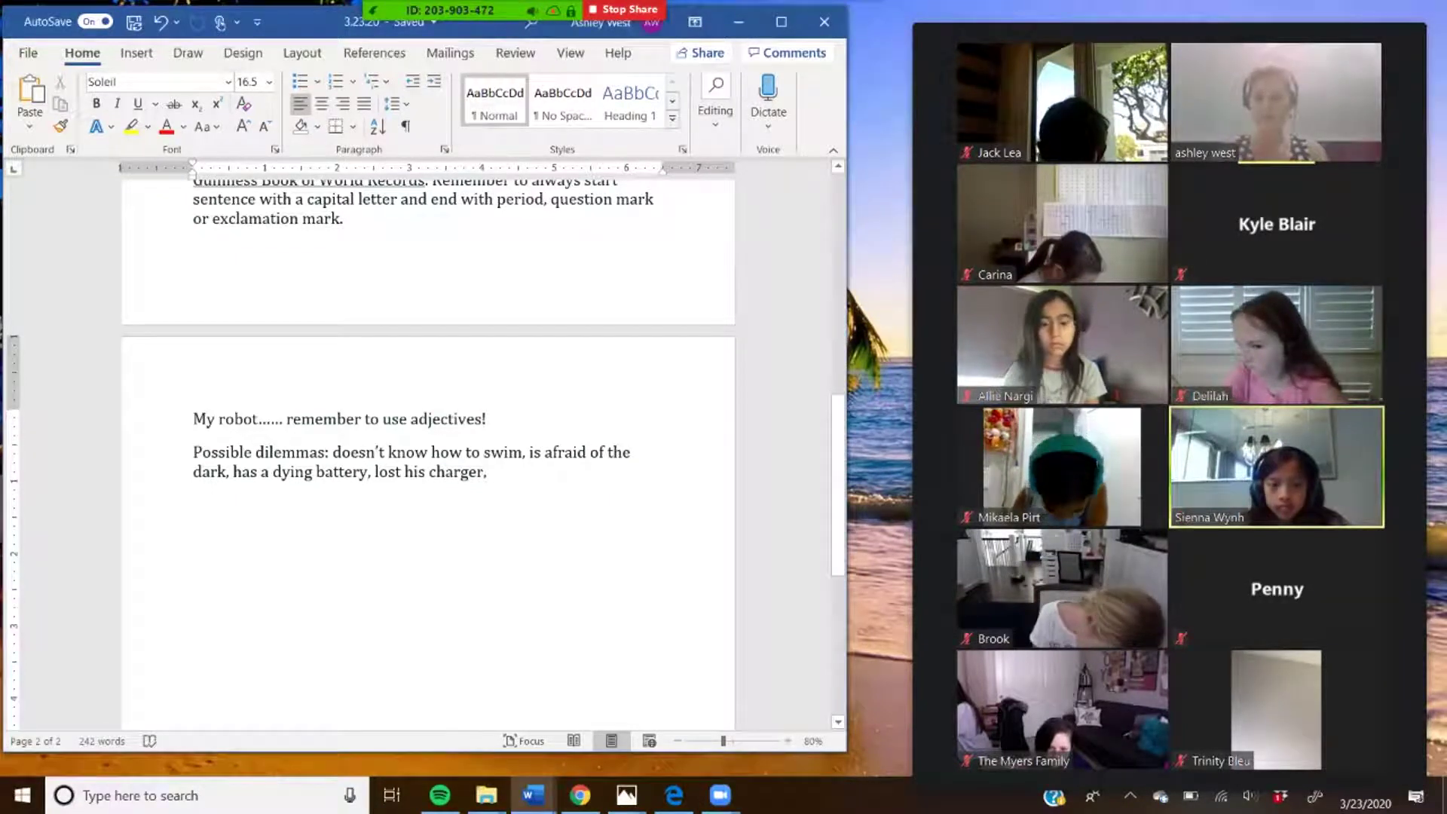
left_click(488, 419)
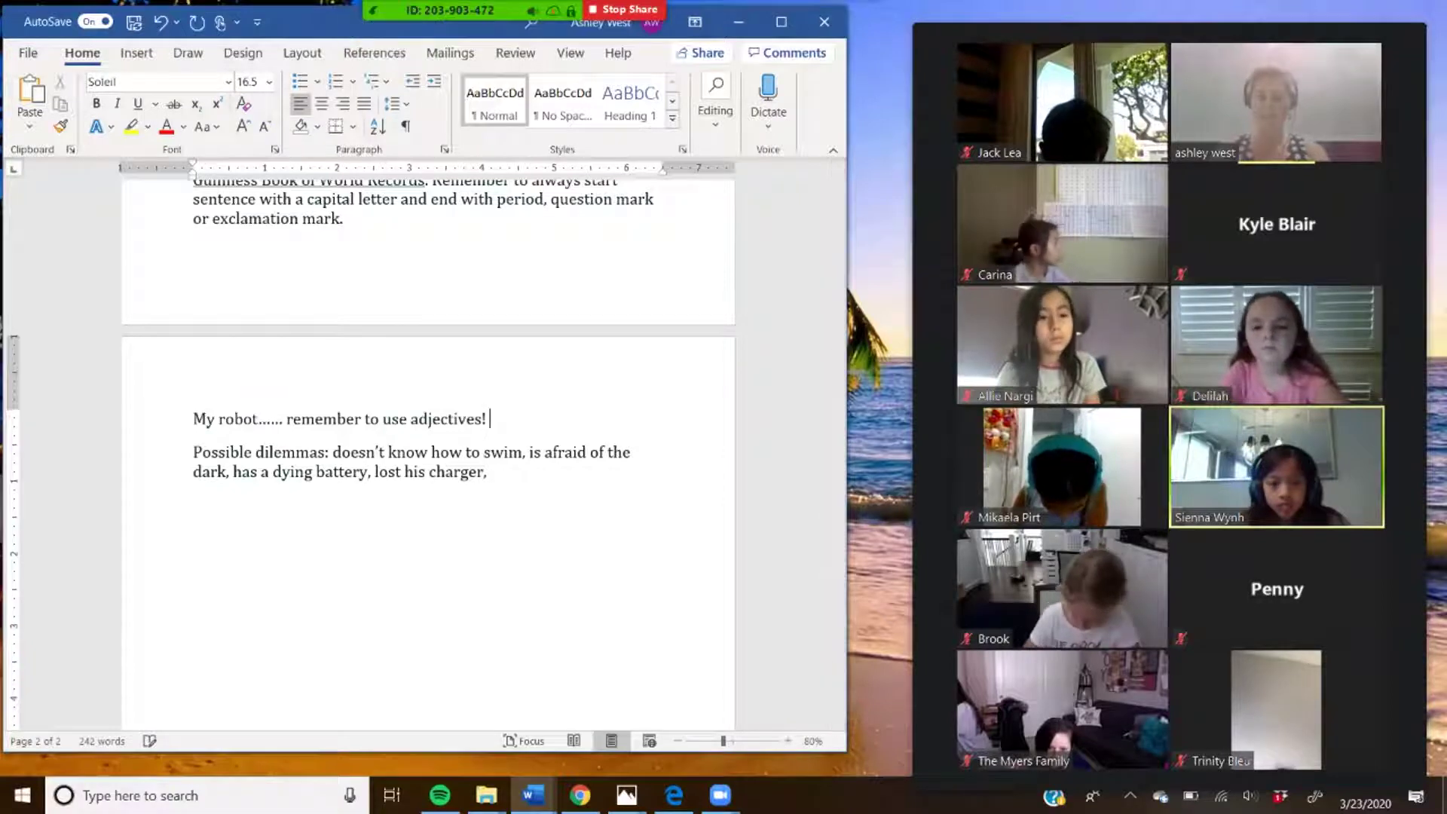
type("Please giv")
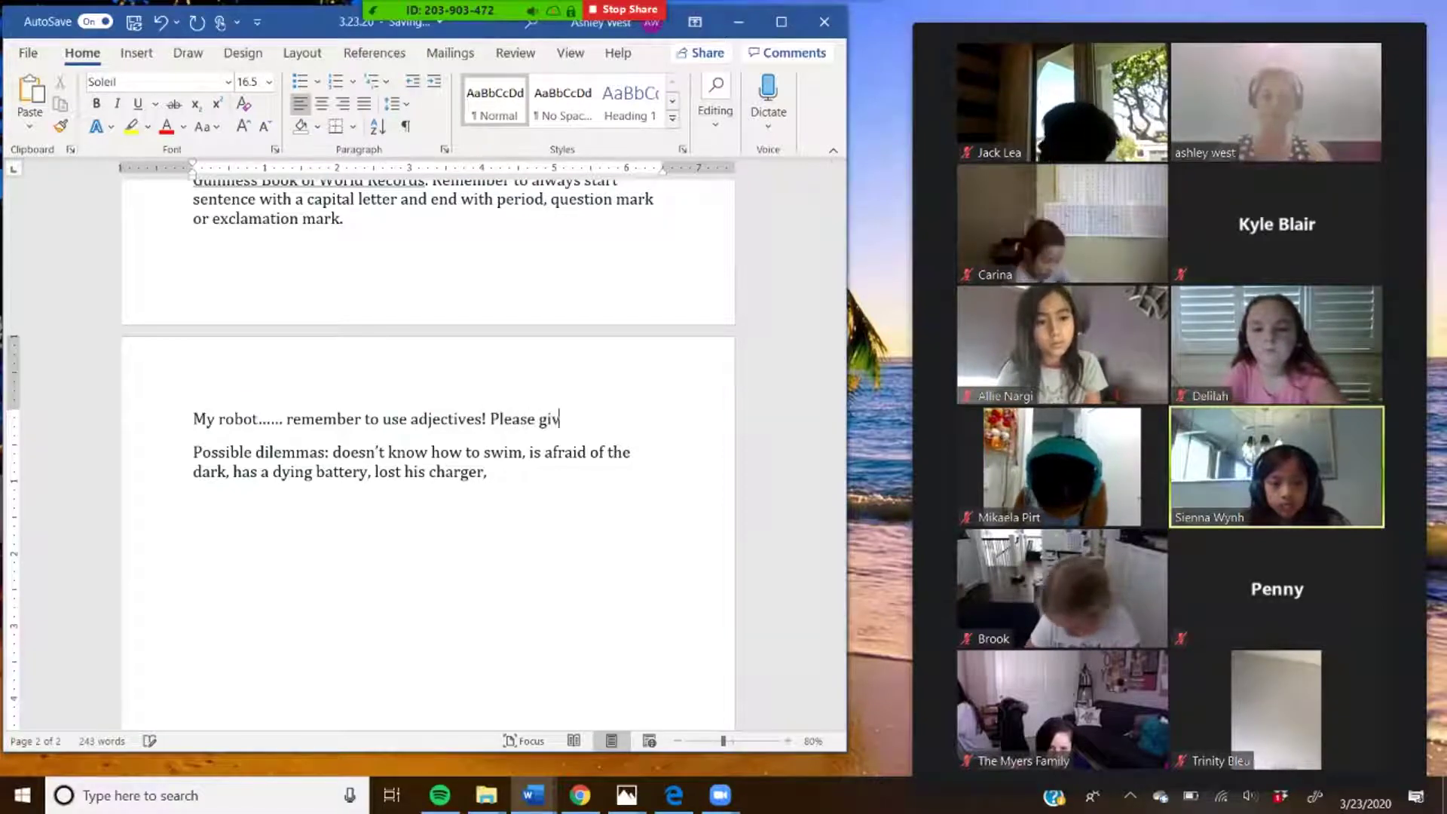
type("e at least o")
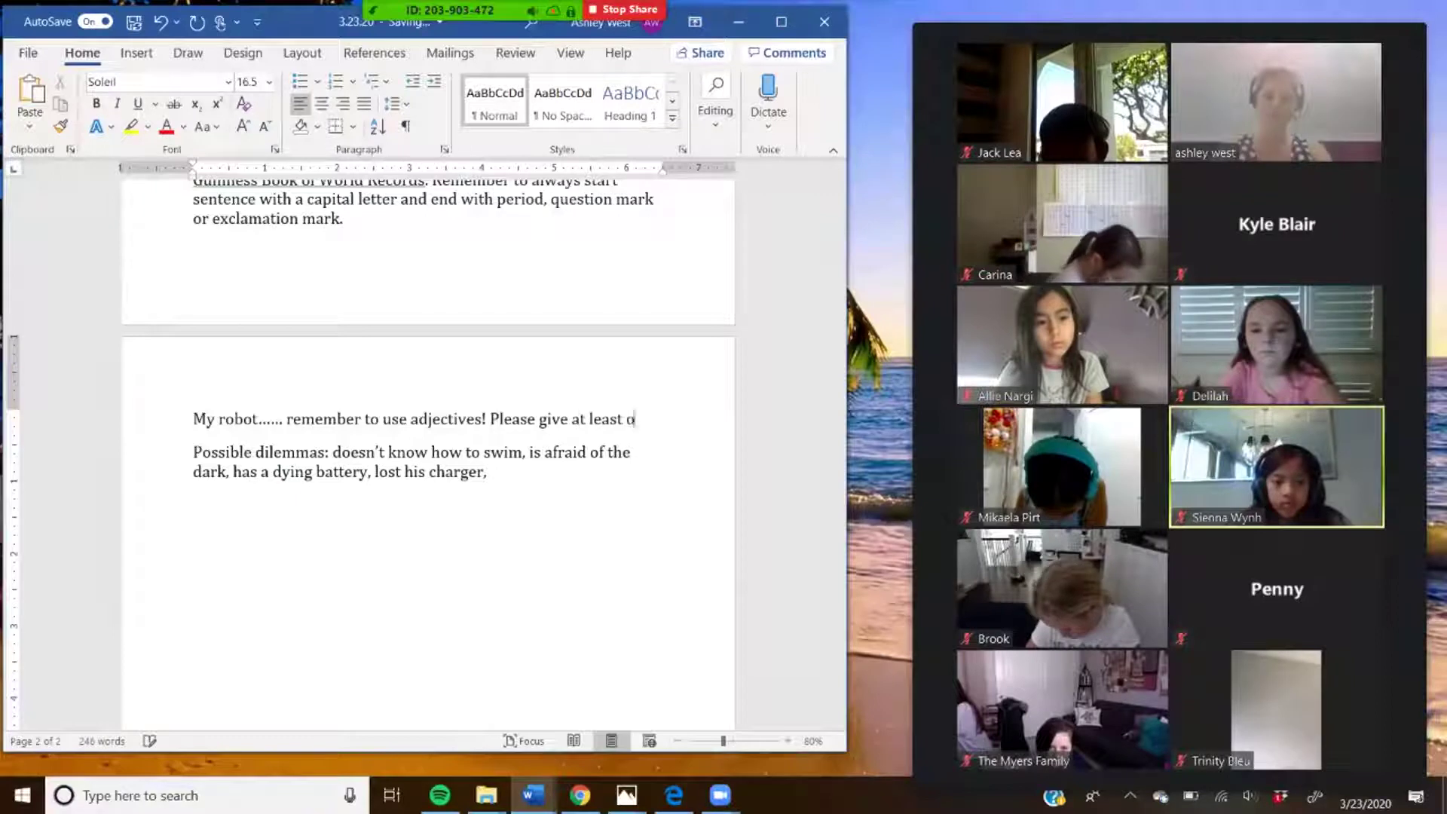
type("ne example.")
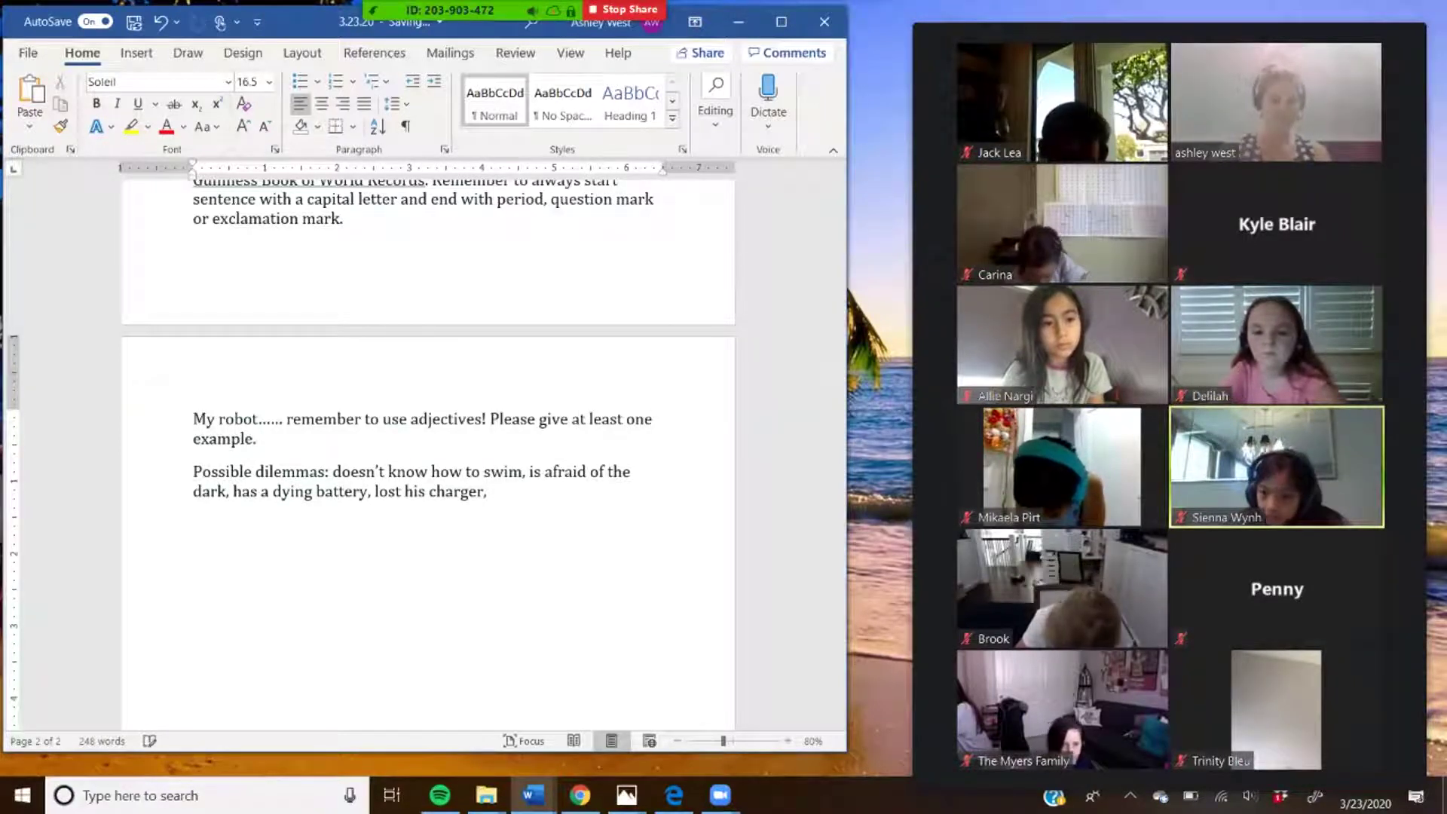
mouse_move(1152, 309)
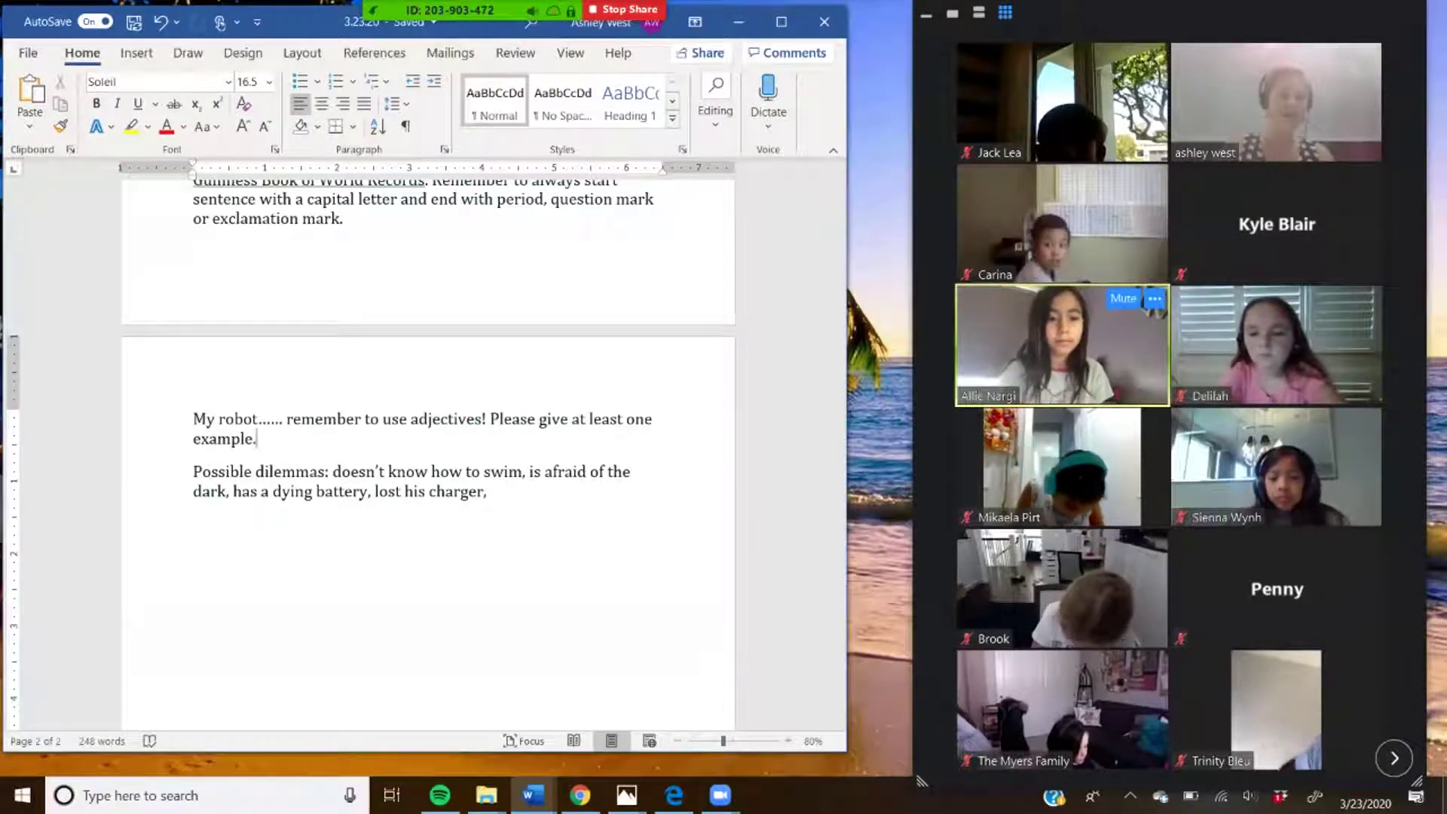
mouse_move(1296, 204)
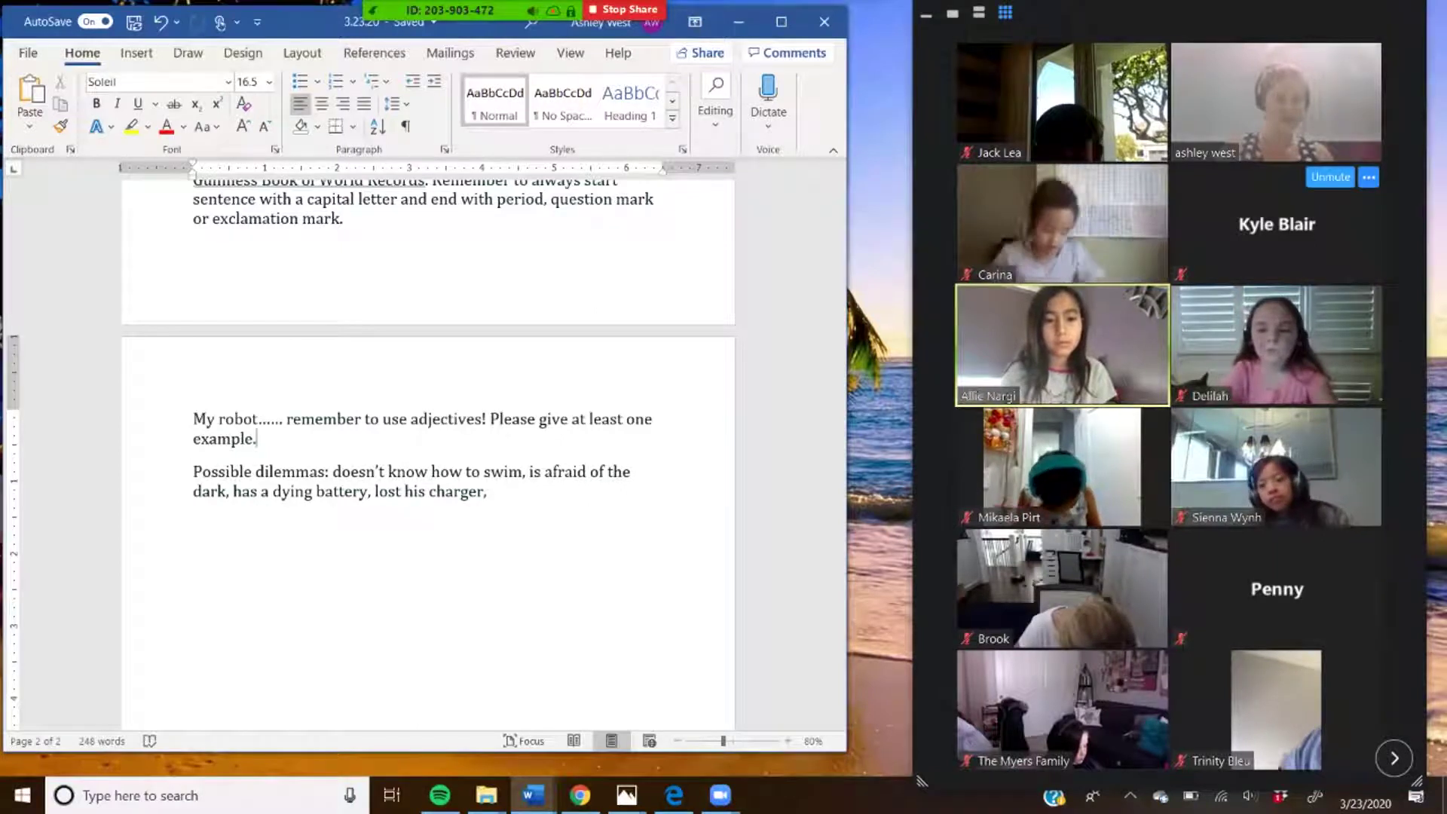
mouse_move(602, 12)
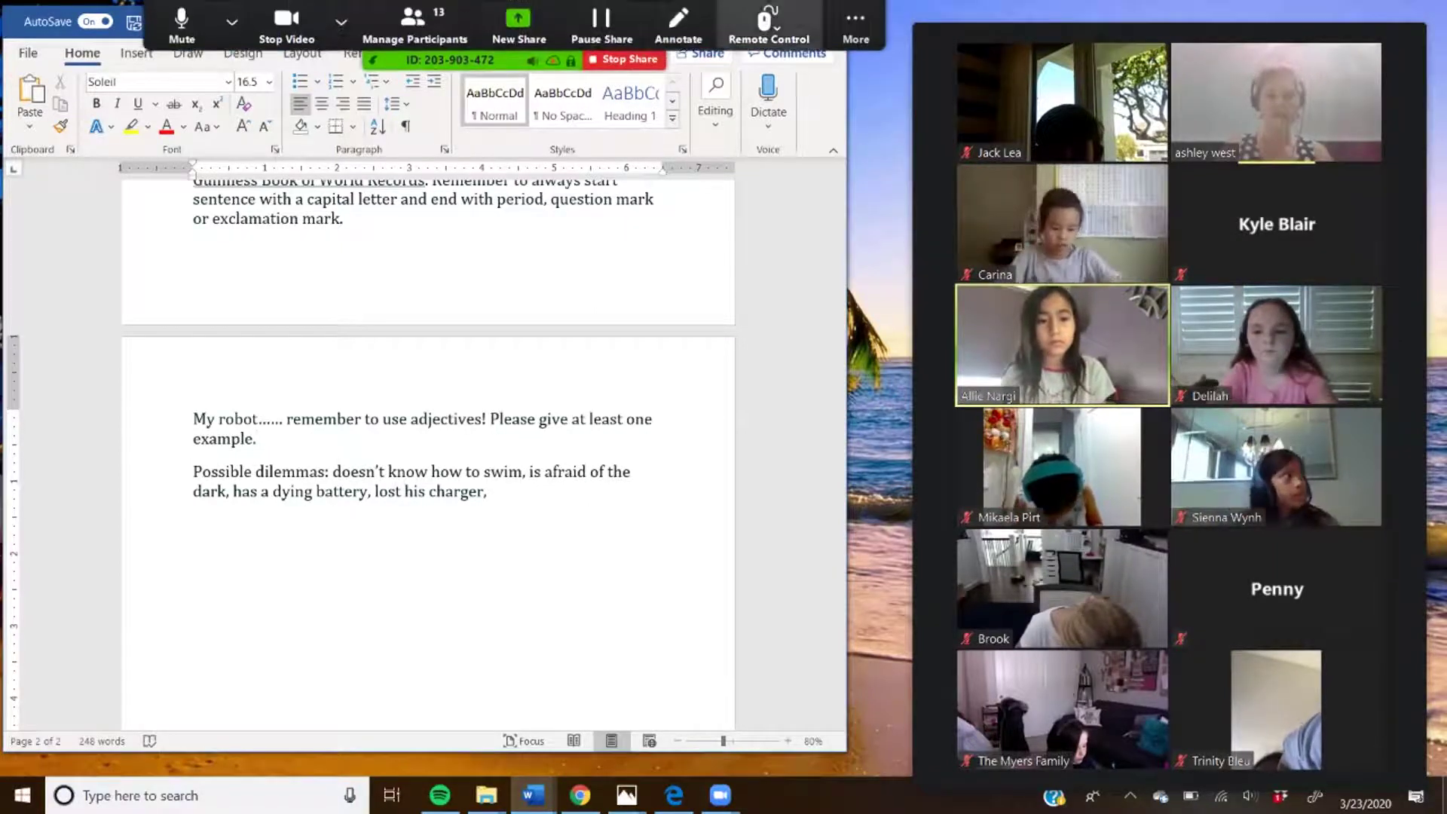
left_click(856, 9)
left_click(862, 65)
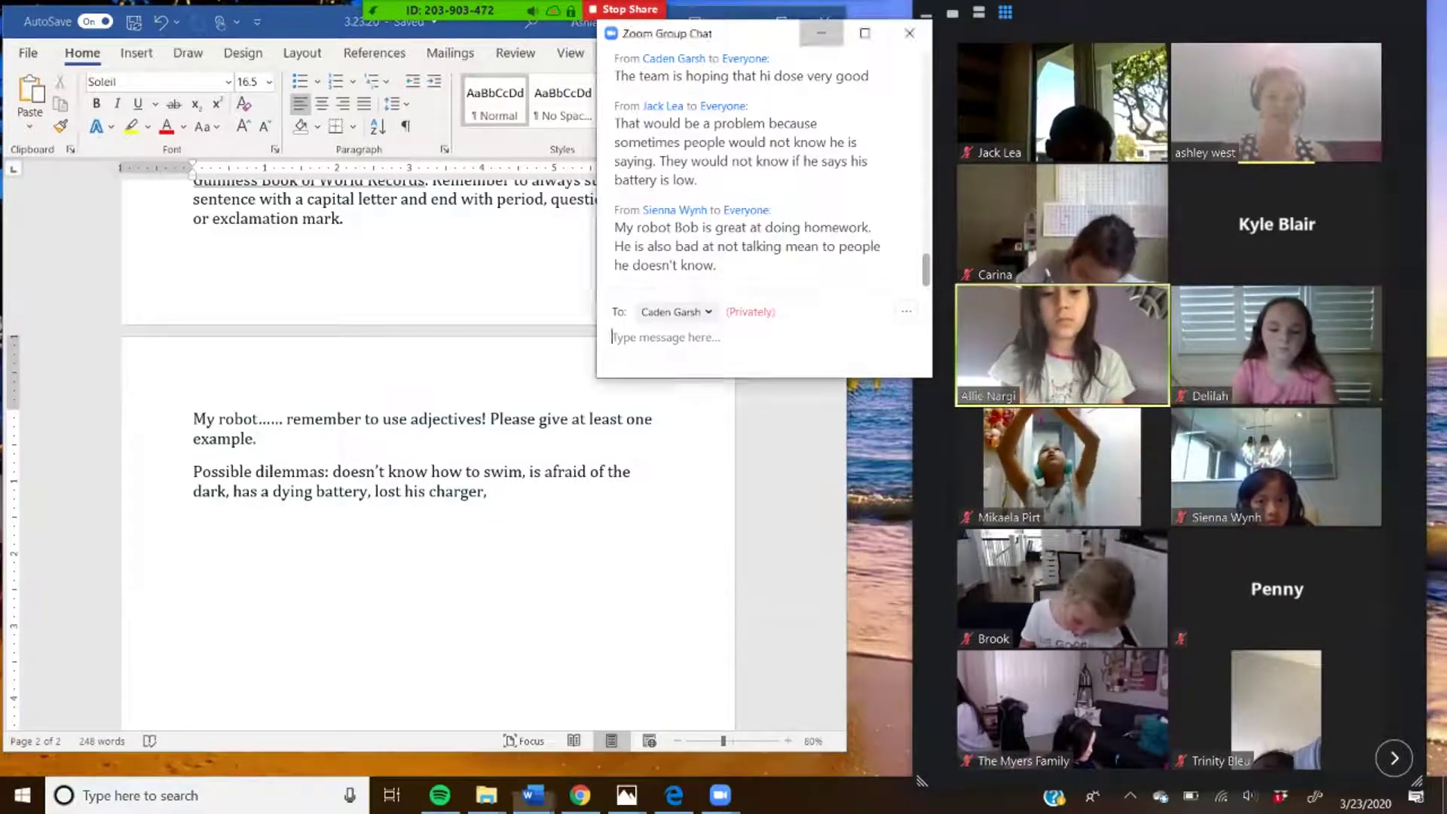
left_click(820, 32)
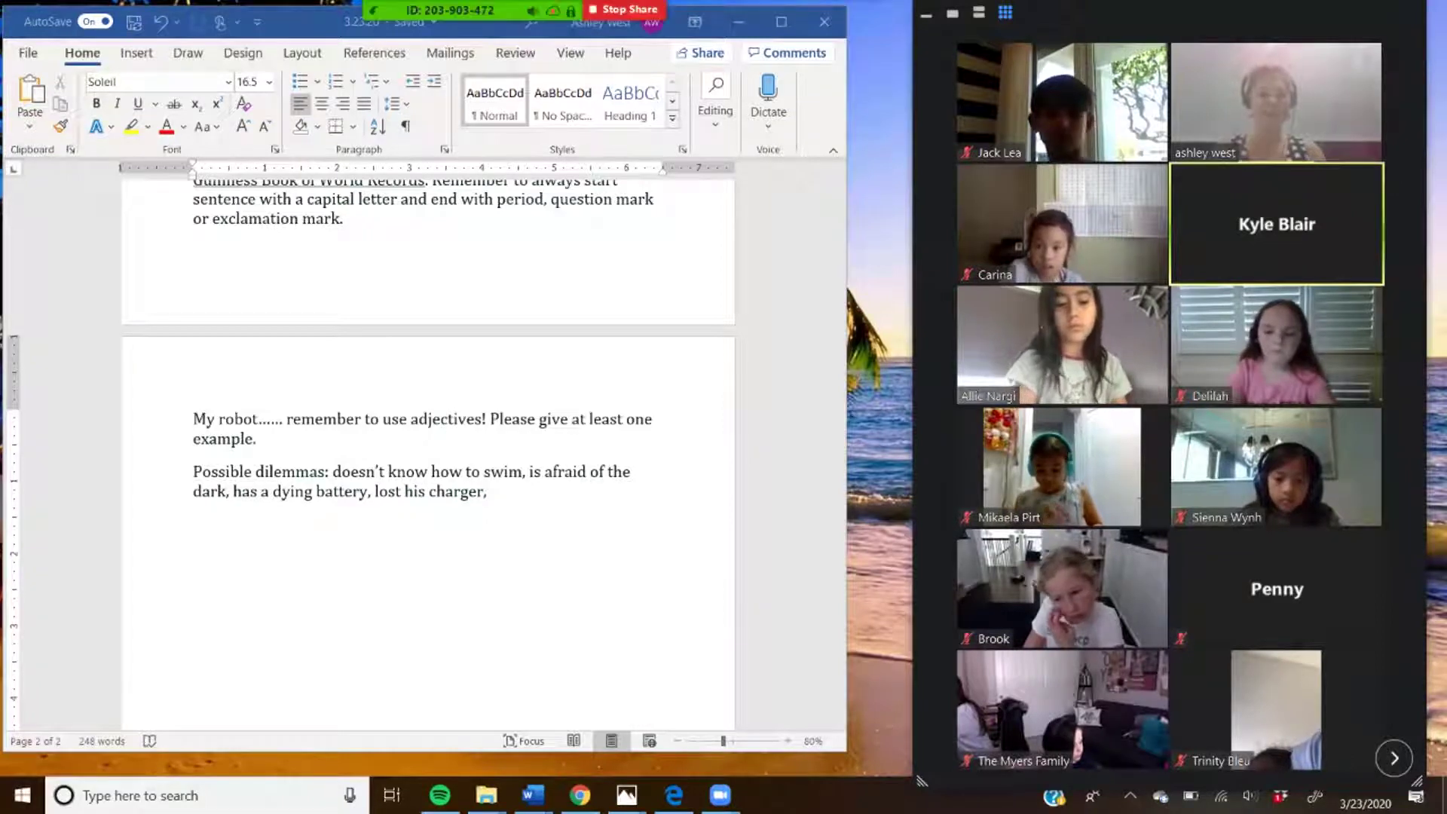
left_click(257, 439)
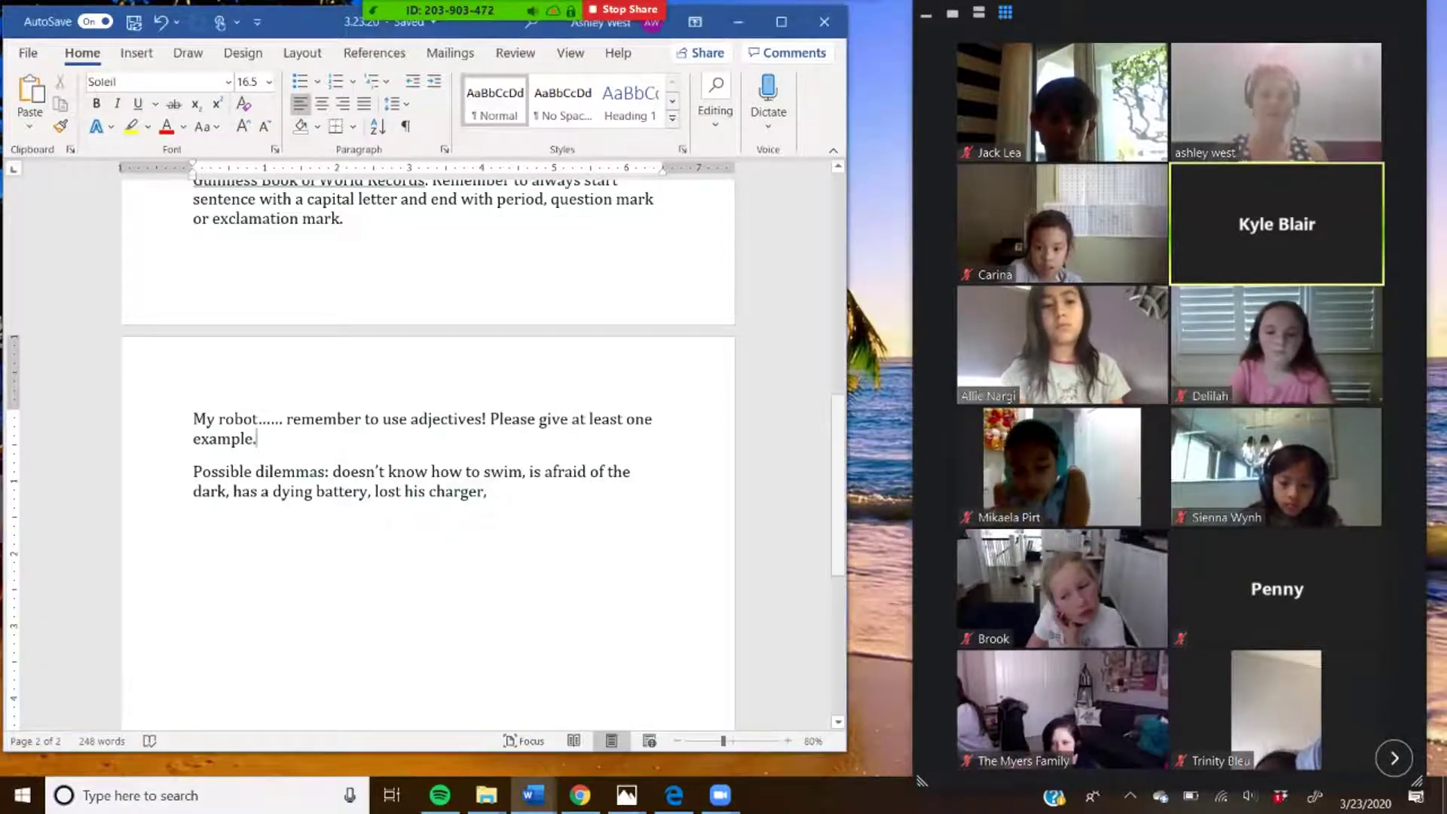
left_click_drag(838, 520, 837, 380)
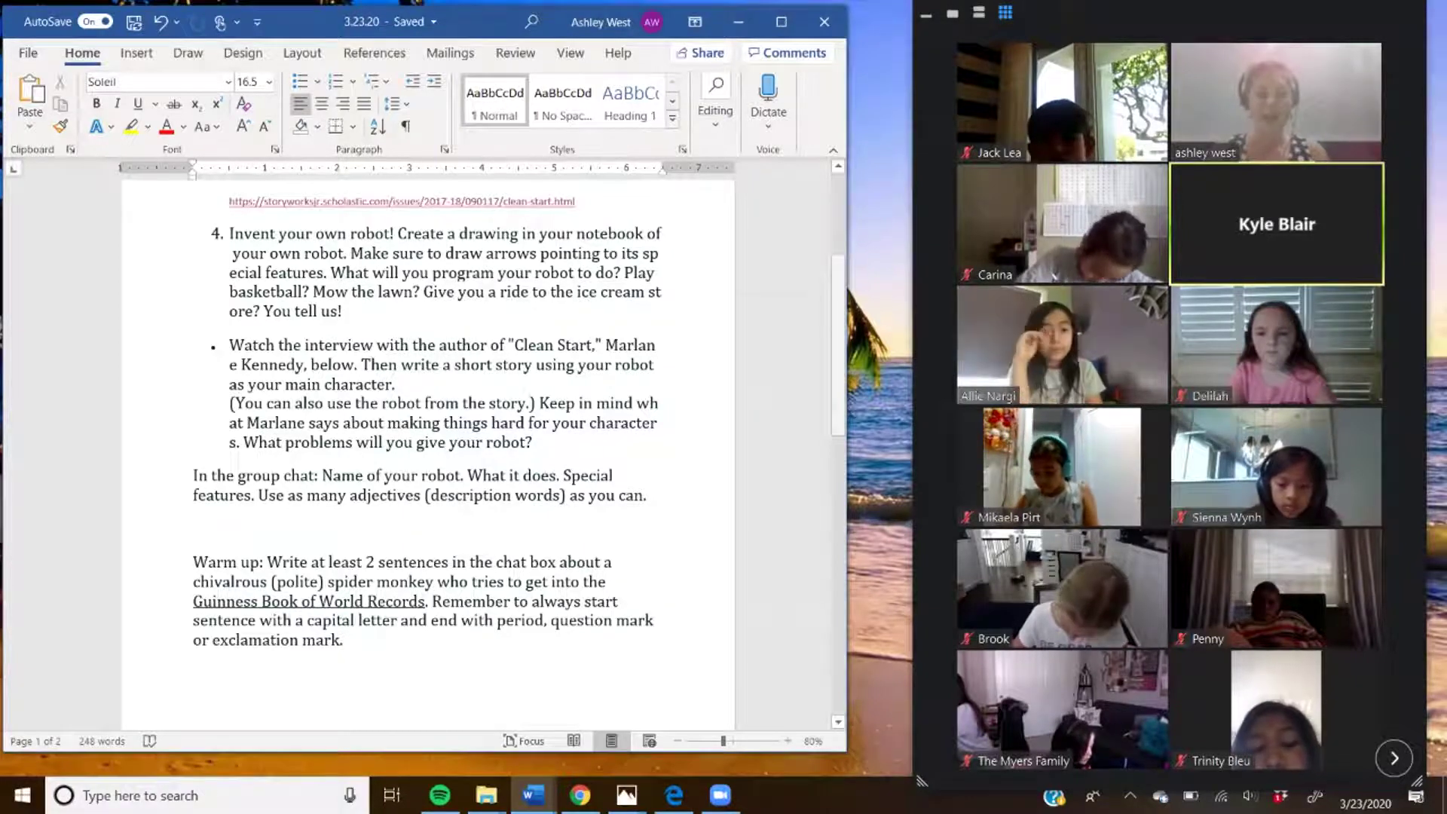
left_click_drag(837, 347, 837, 498)
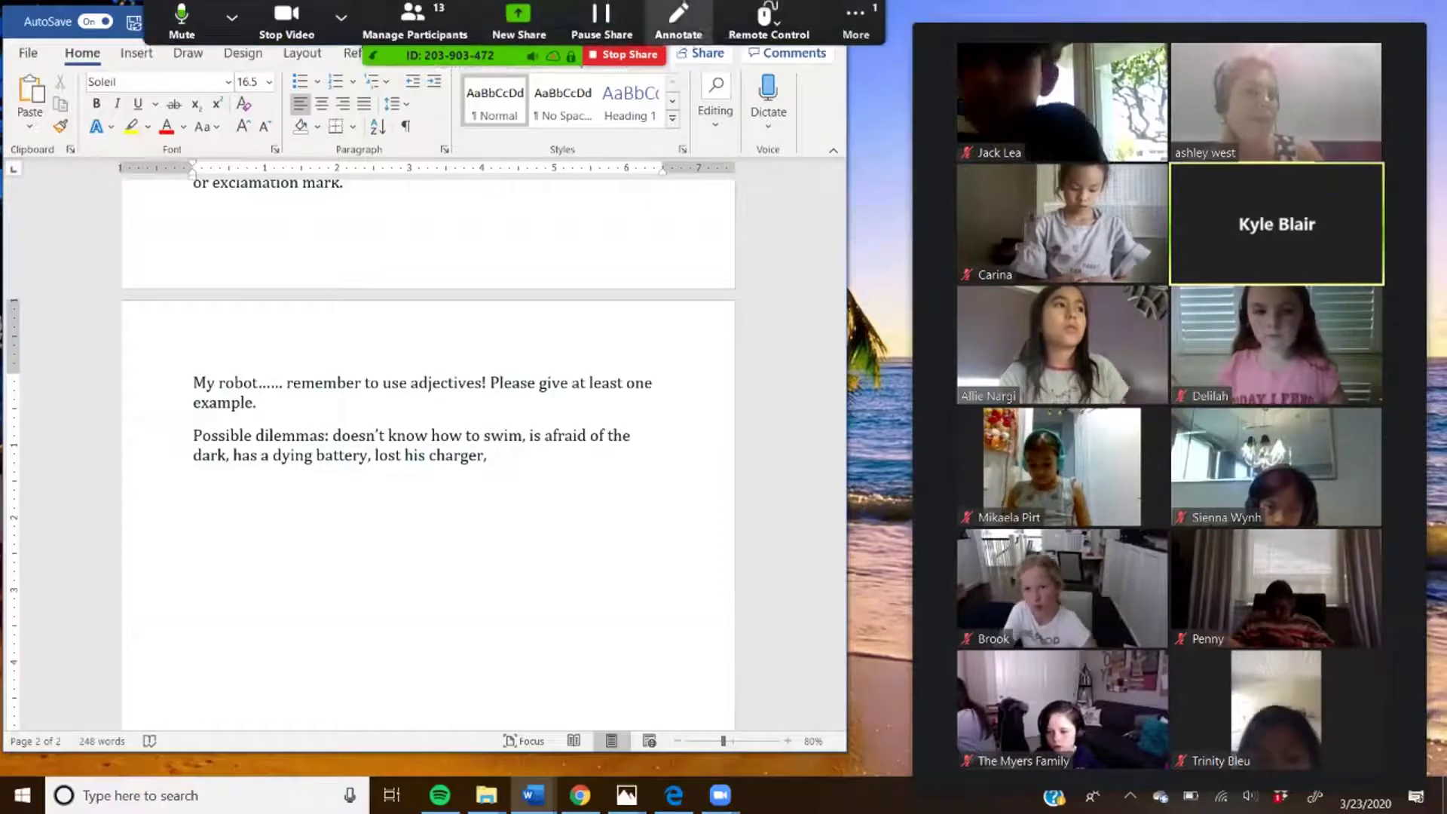
left_click(855, 26)
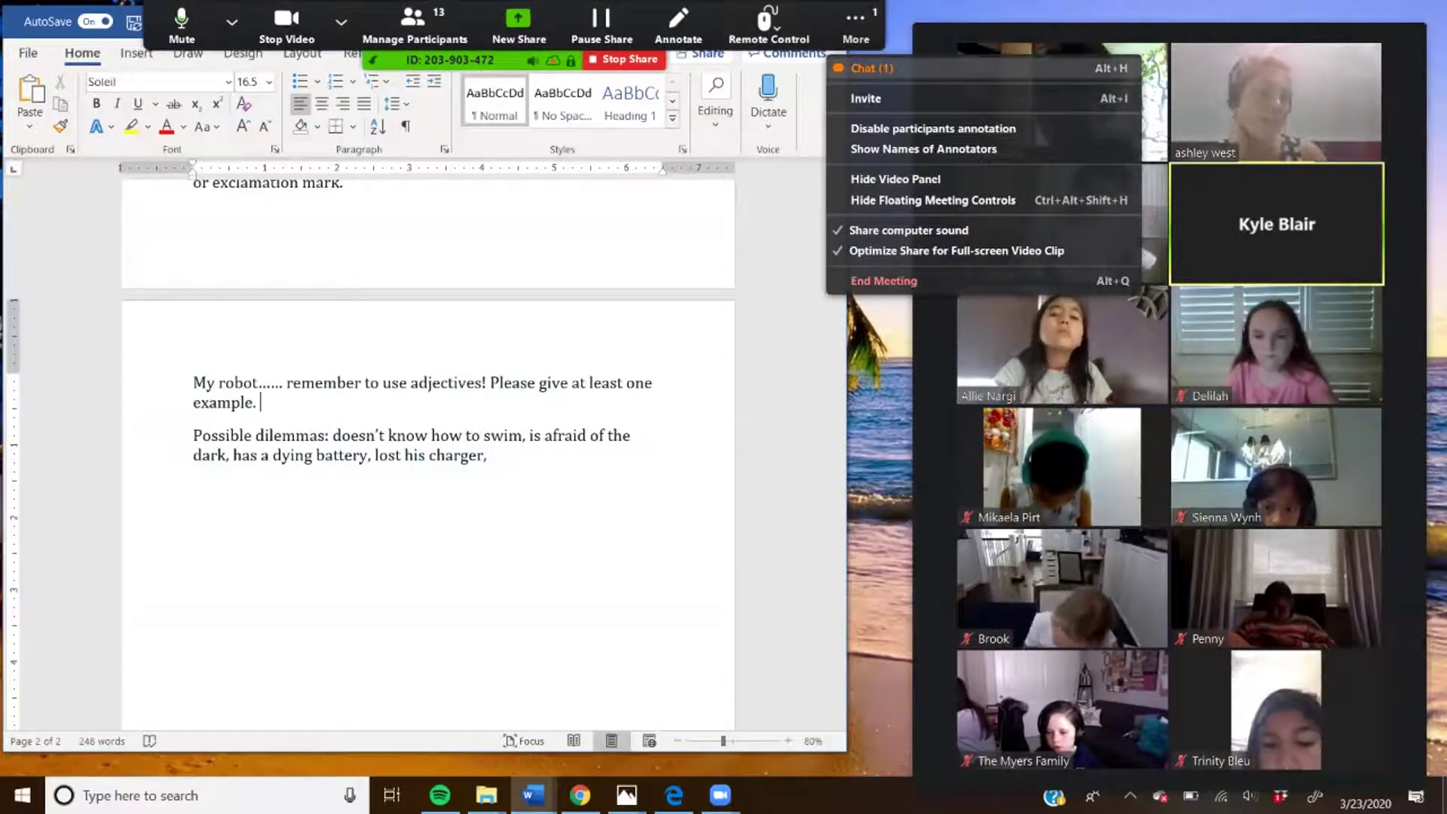
key("Escape")
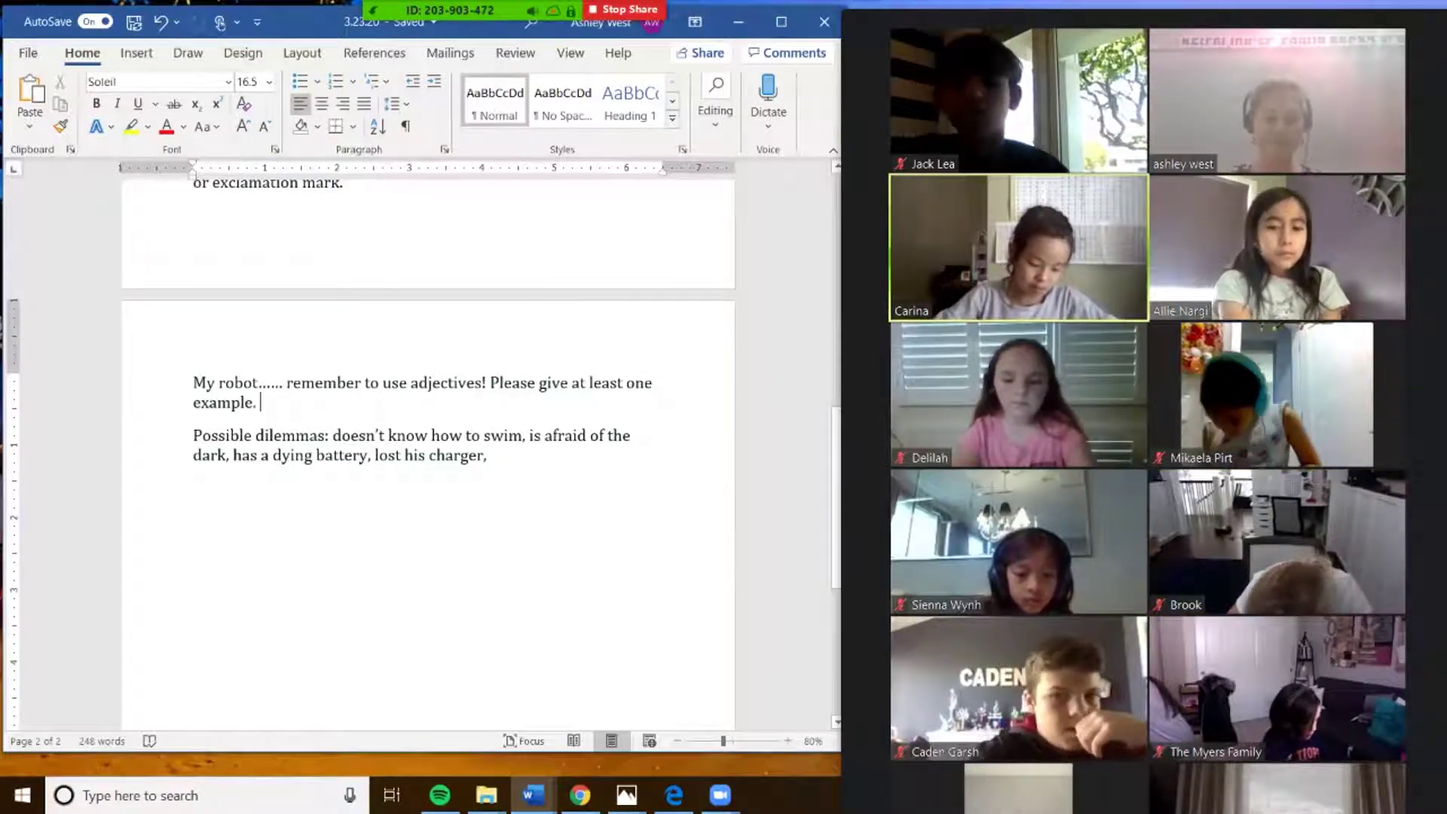
key("XF86AudioLowerVolume")
key("XF86AudioRaiseVolume")
key("XF86AudioRaiseVolume")
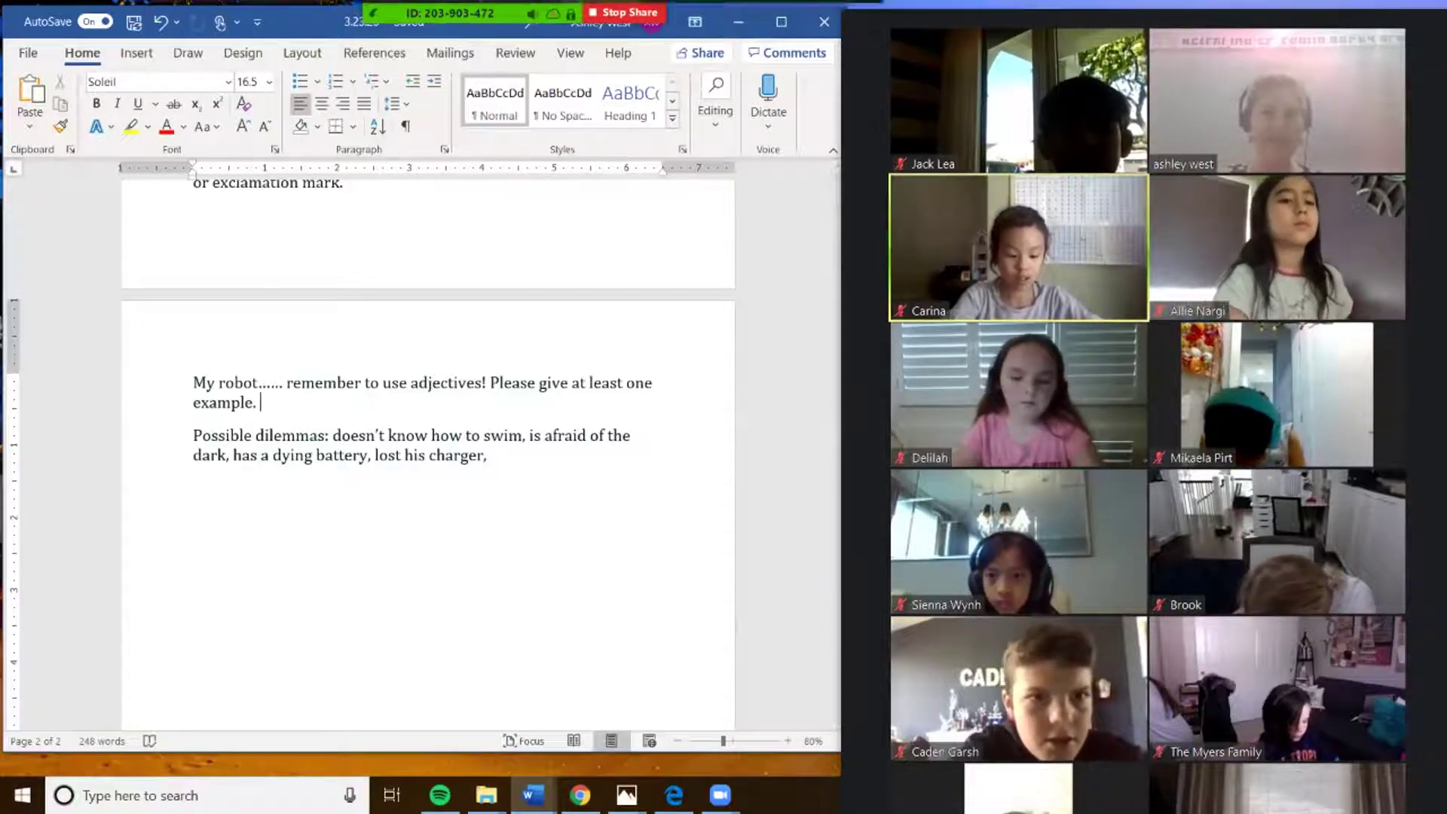
- Open the Zoom group chat and scroll up to the start of the student's spider-monkey story
left_click(851, 19)
left_click(875, 58)
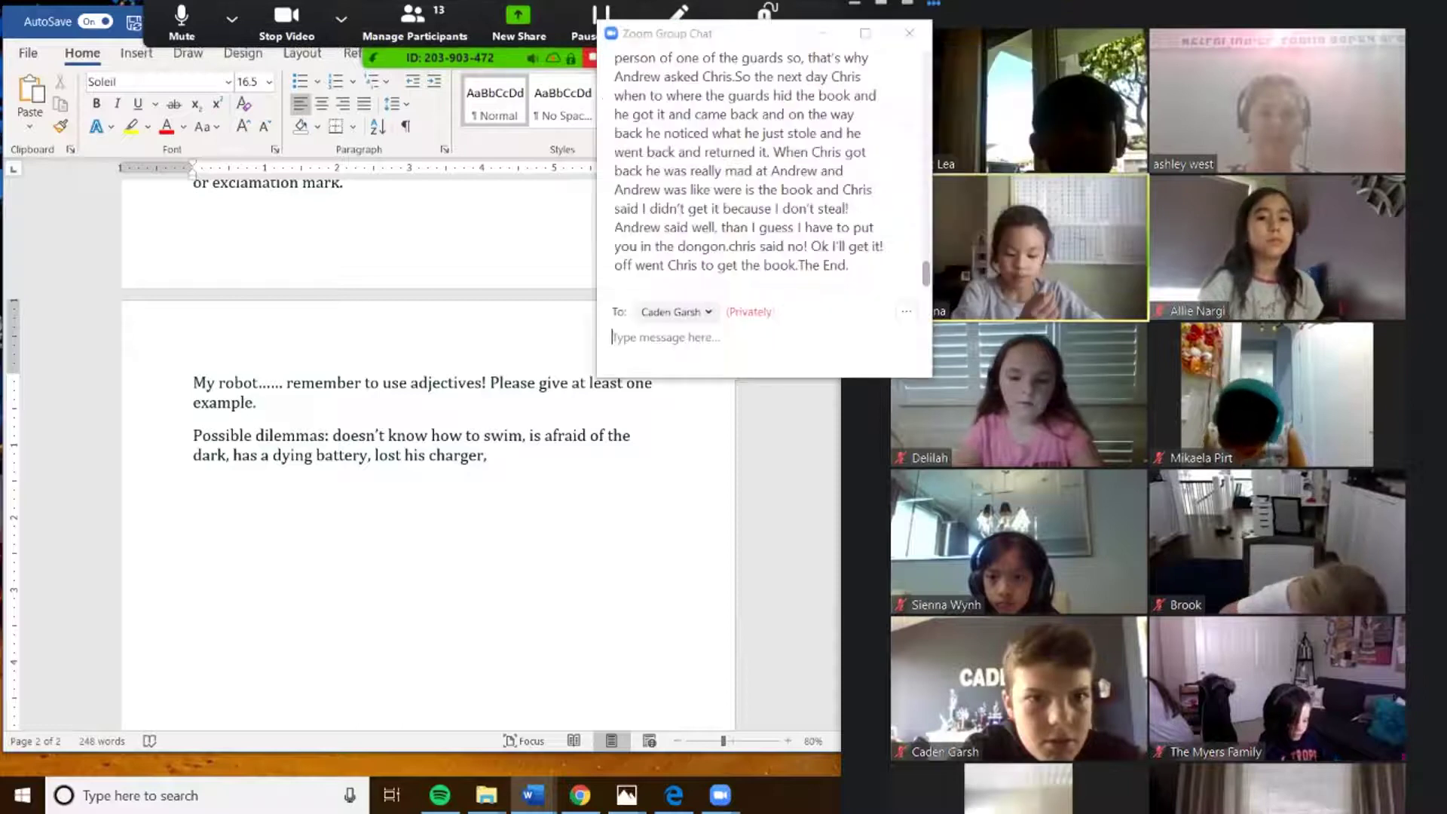
scroll(761, 166, "up", 10)
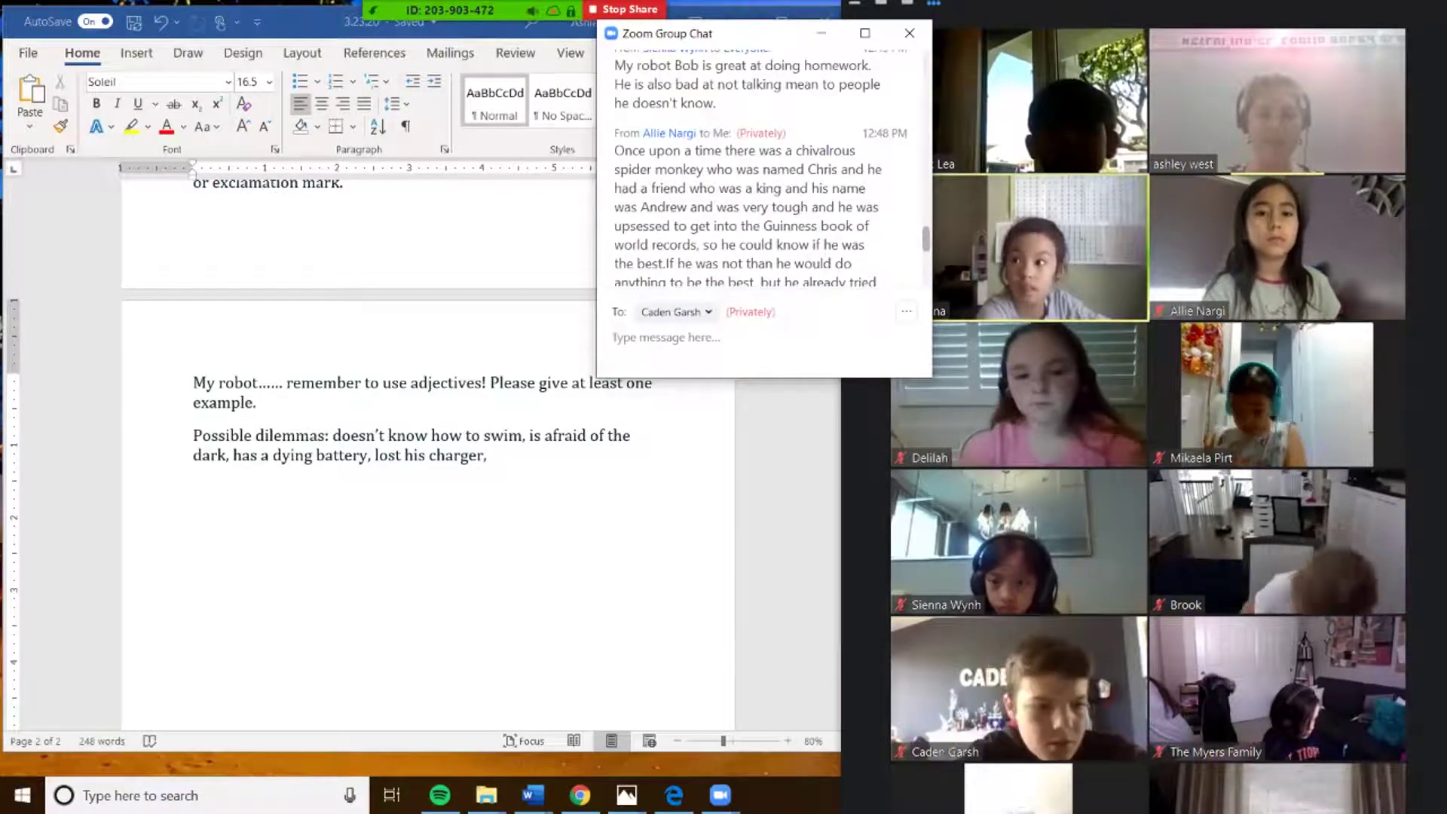
scroll(760, 165, "up", 1)
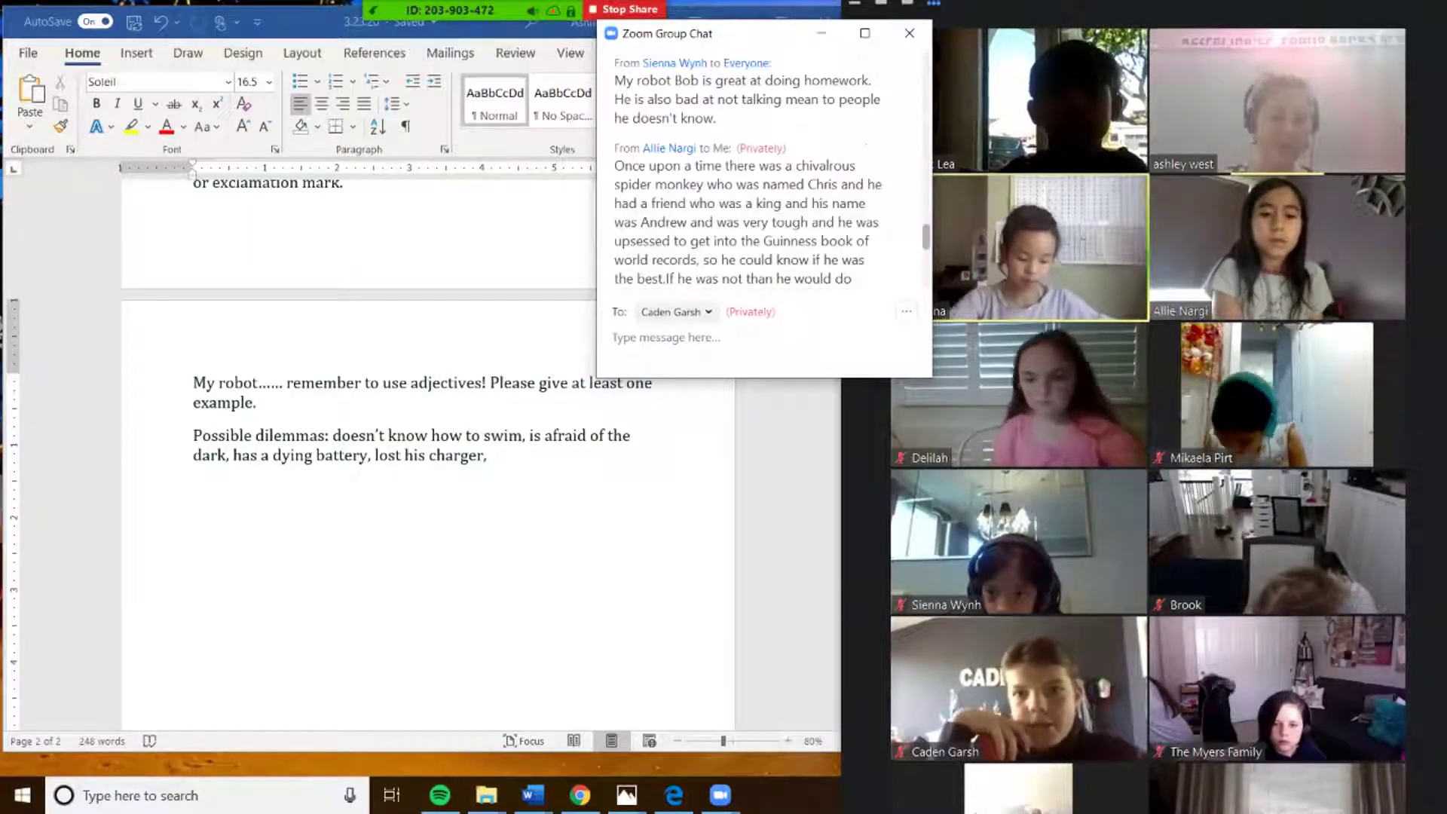
mouse_move(1281, 542)
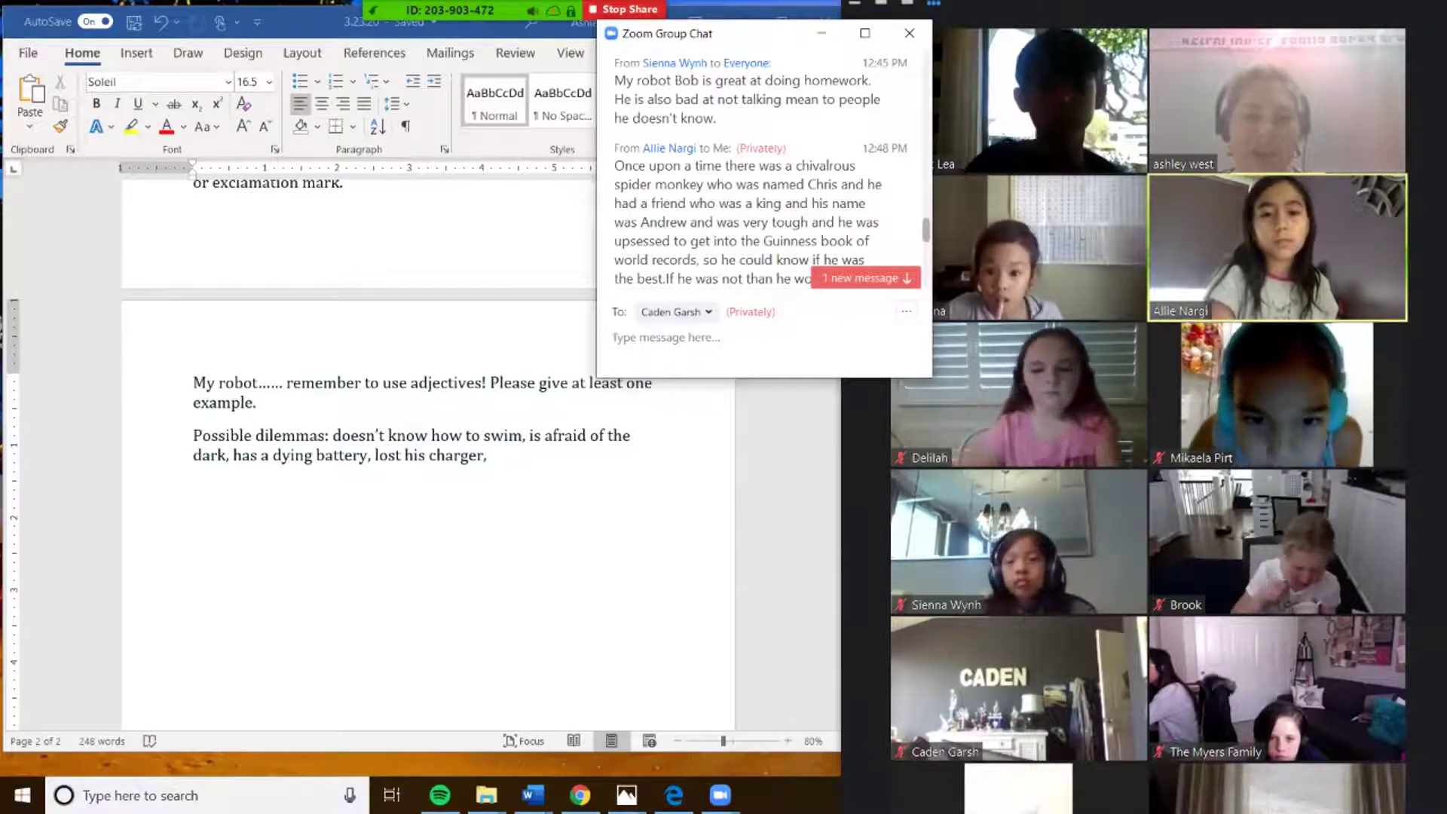
- Scroll down through the spider-monkey story in the group chat until 'The End.' appears
scroll(761, 188, "down", 1)
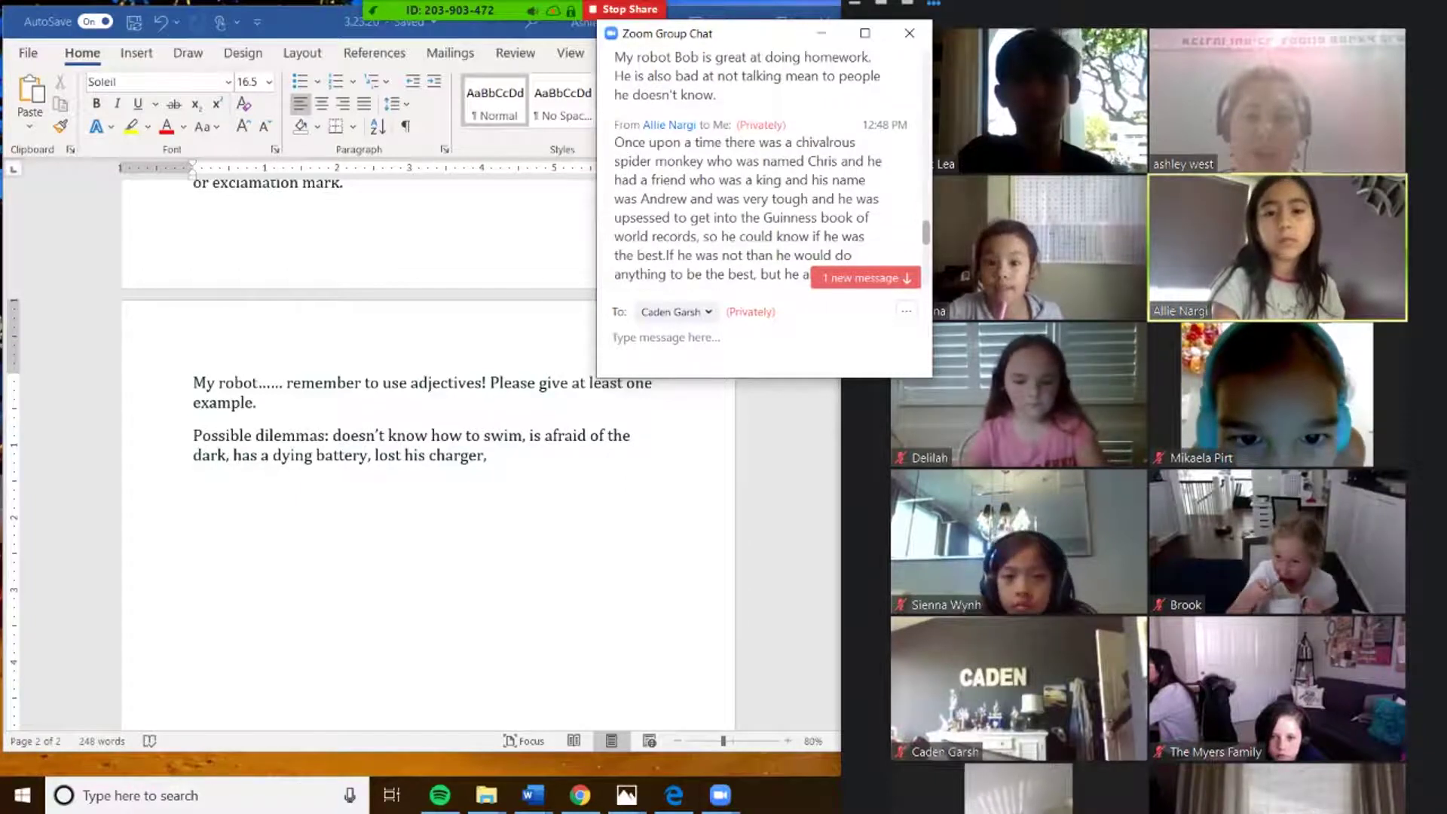
scroll(761, 189, "down", 1)
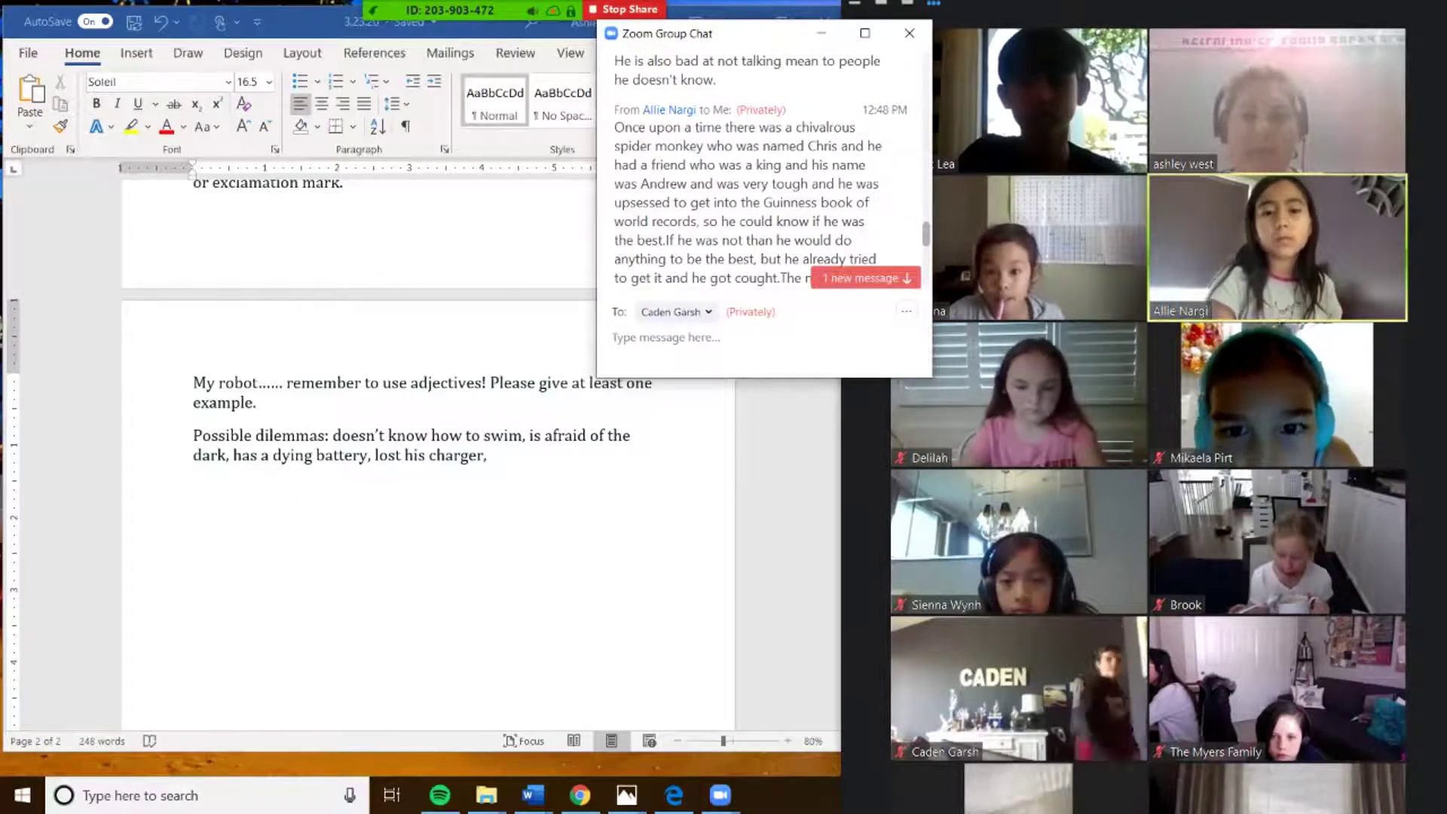
scroll(762, 189, "down", 1)
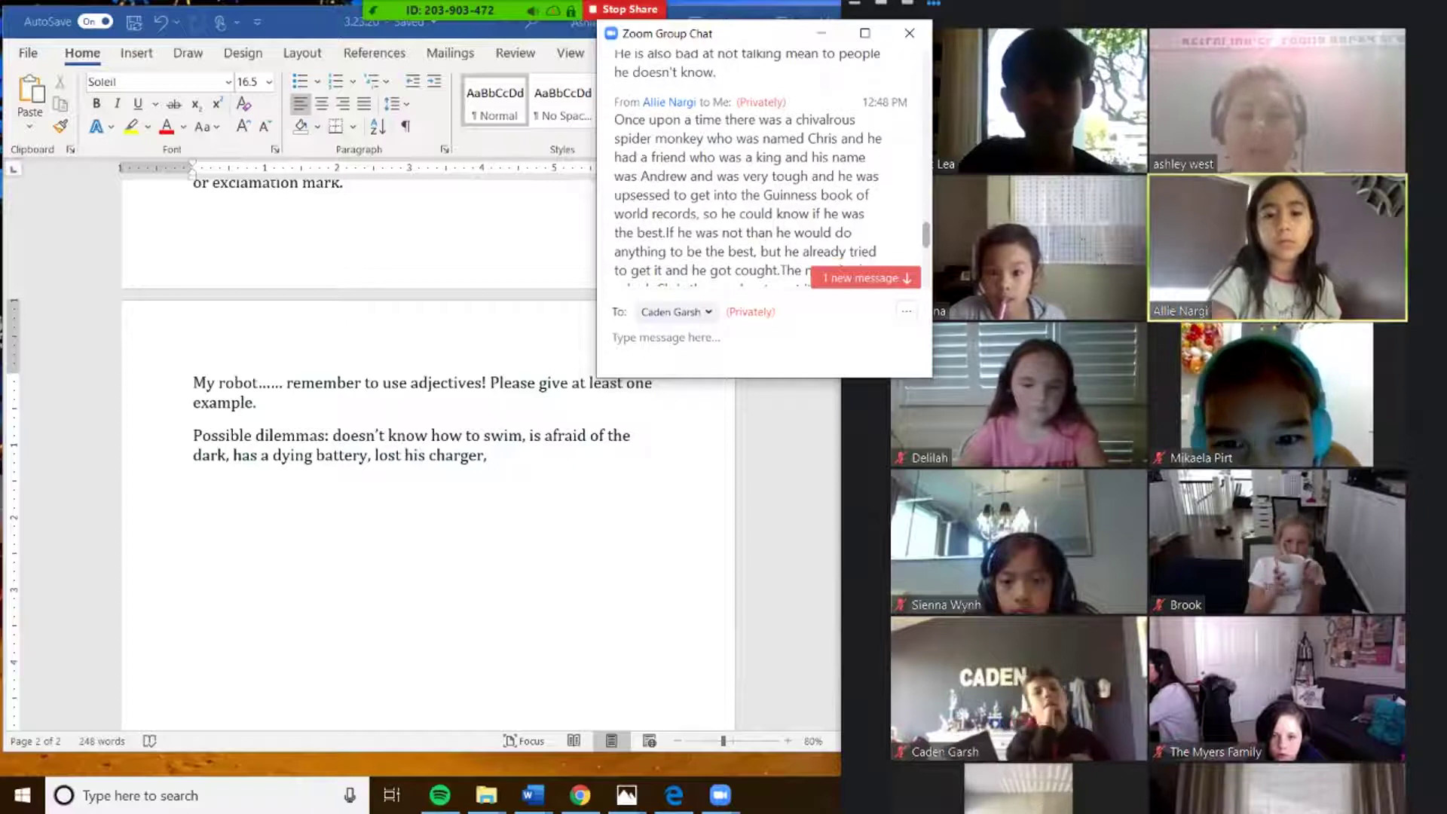
scroll(762, 189, "down", 2)
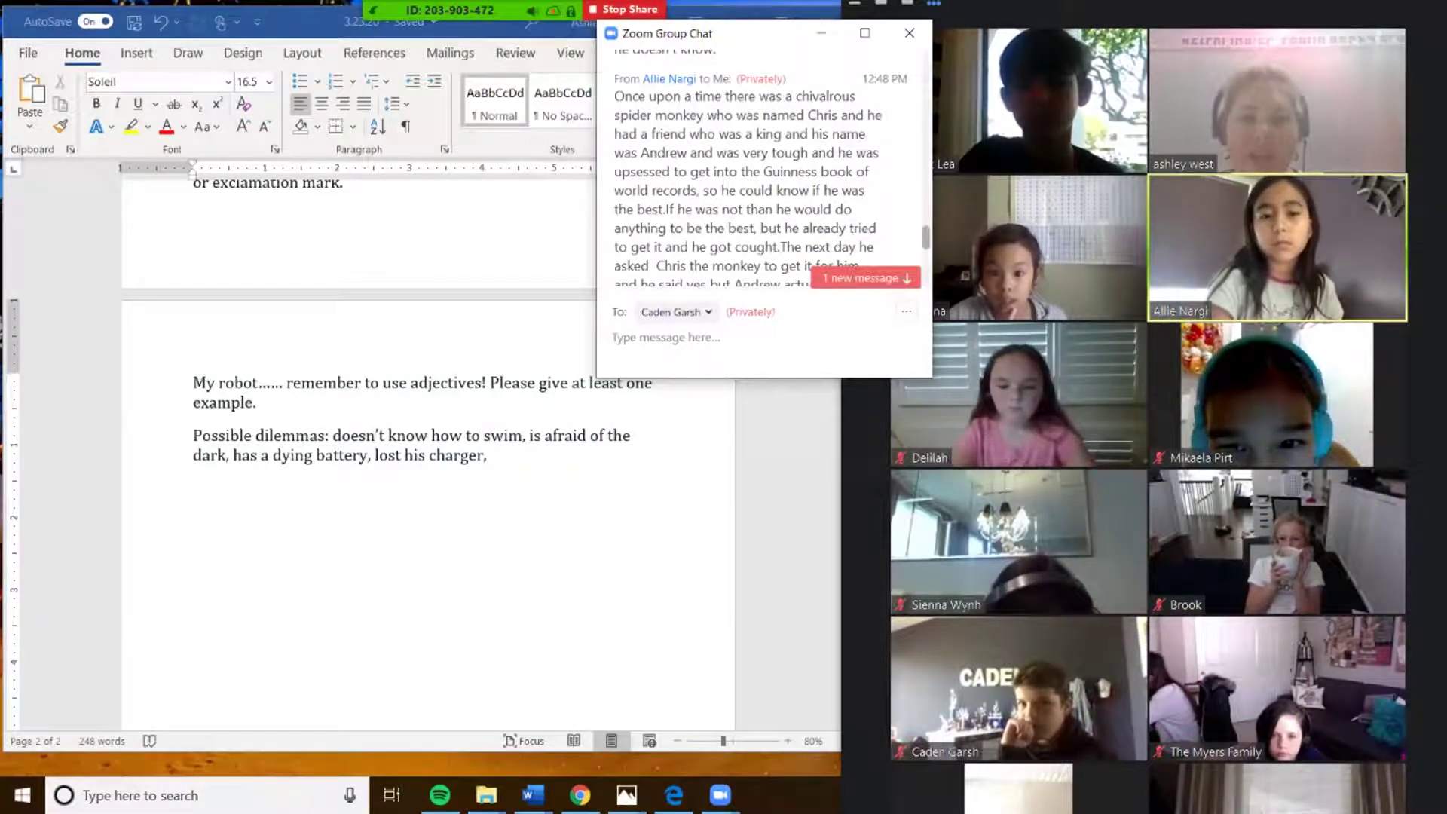
scroll(761, 189, "down", 1)
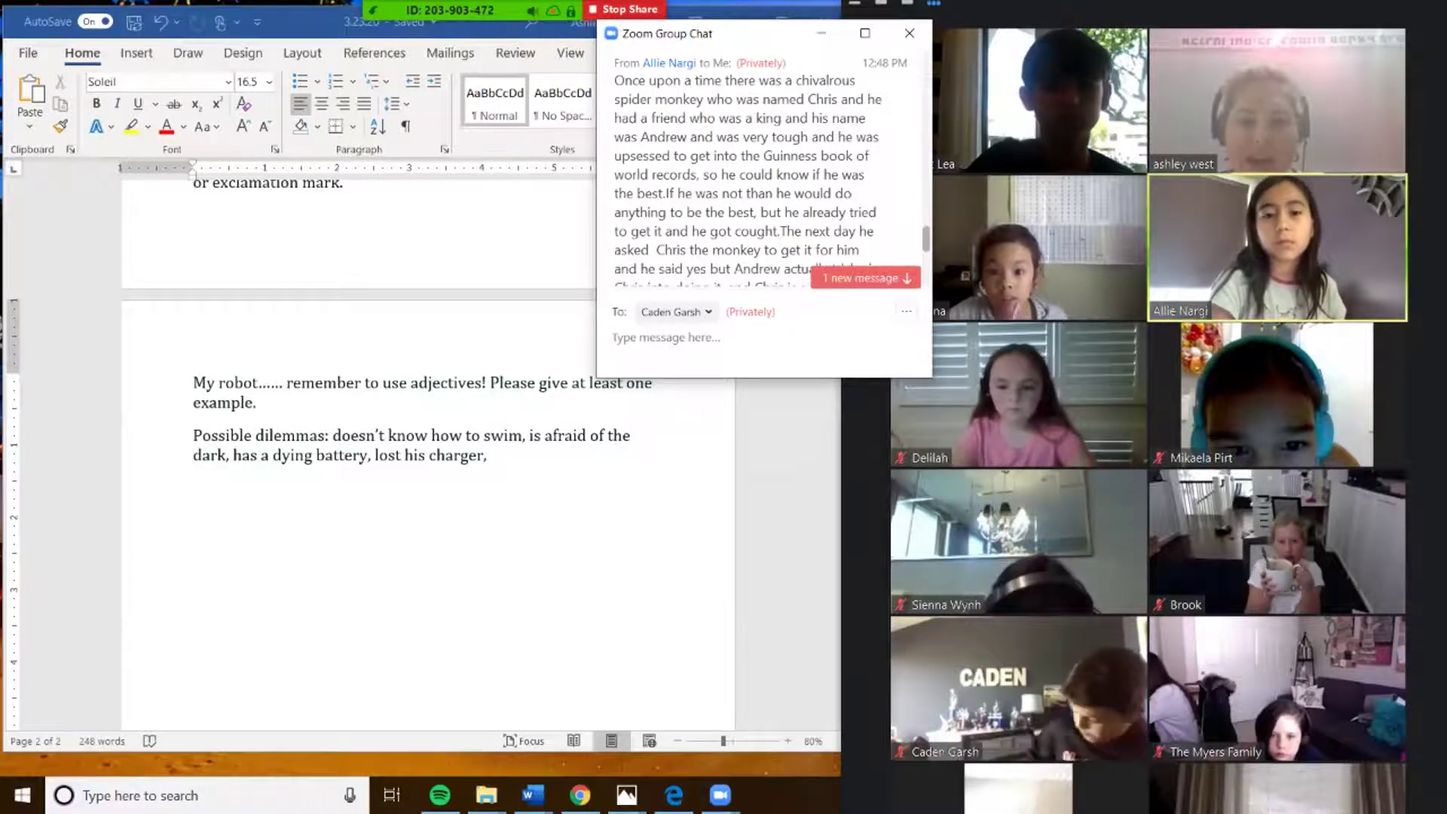
scroll(761, 188, "down", 1)
scroll(761, 166, "down", 1)
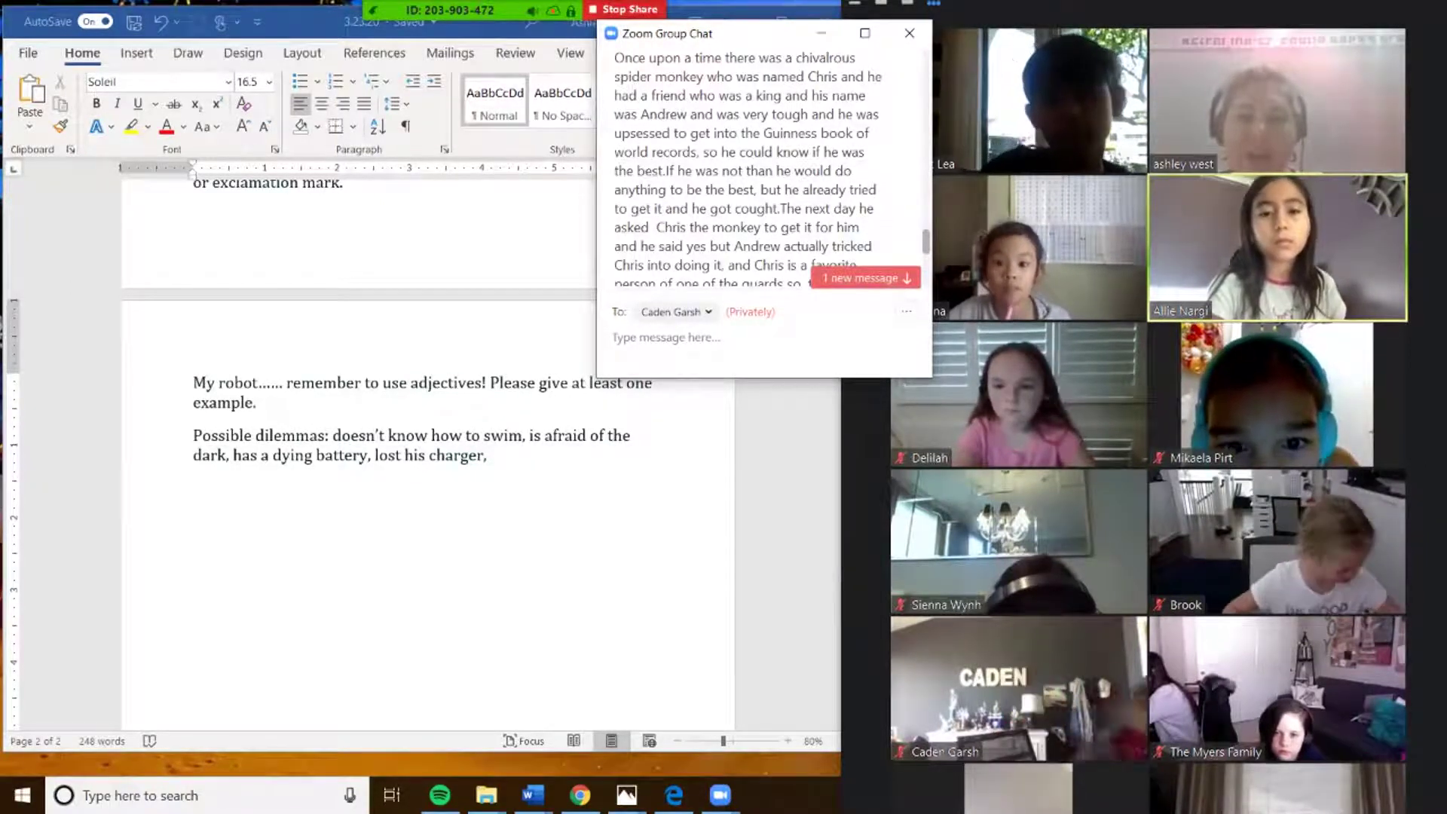
scroll(761, 165, "down", 1)
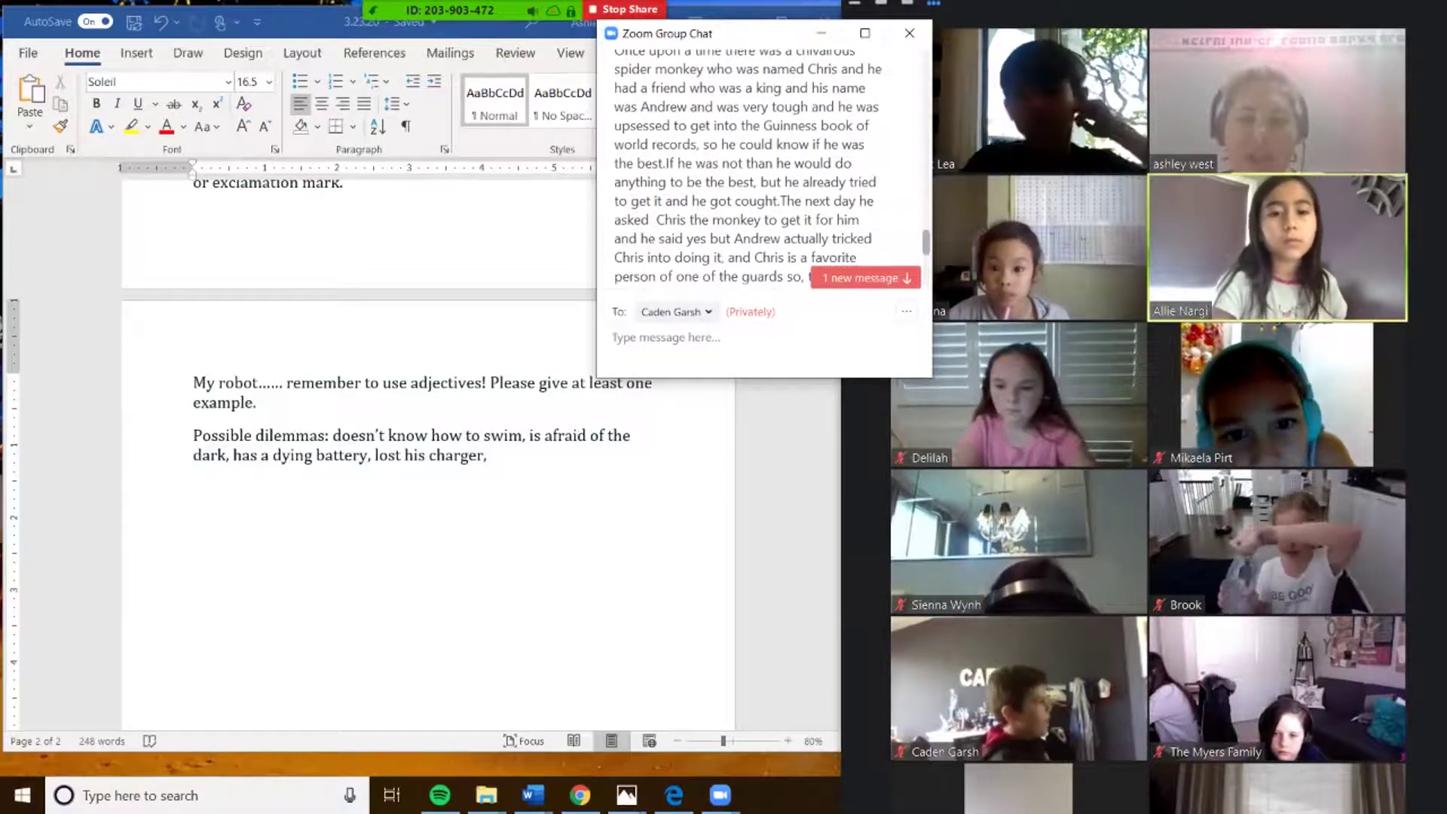
scroll(761, 166, "down", 3)
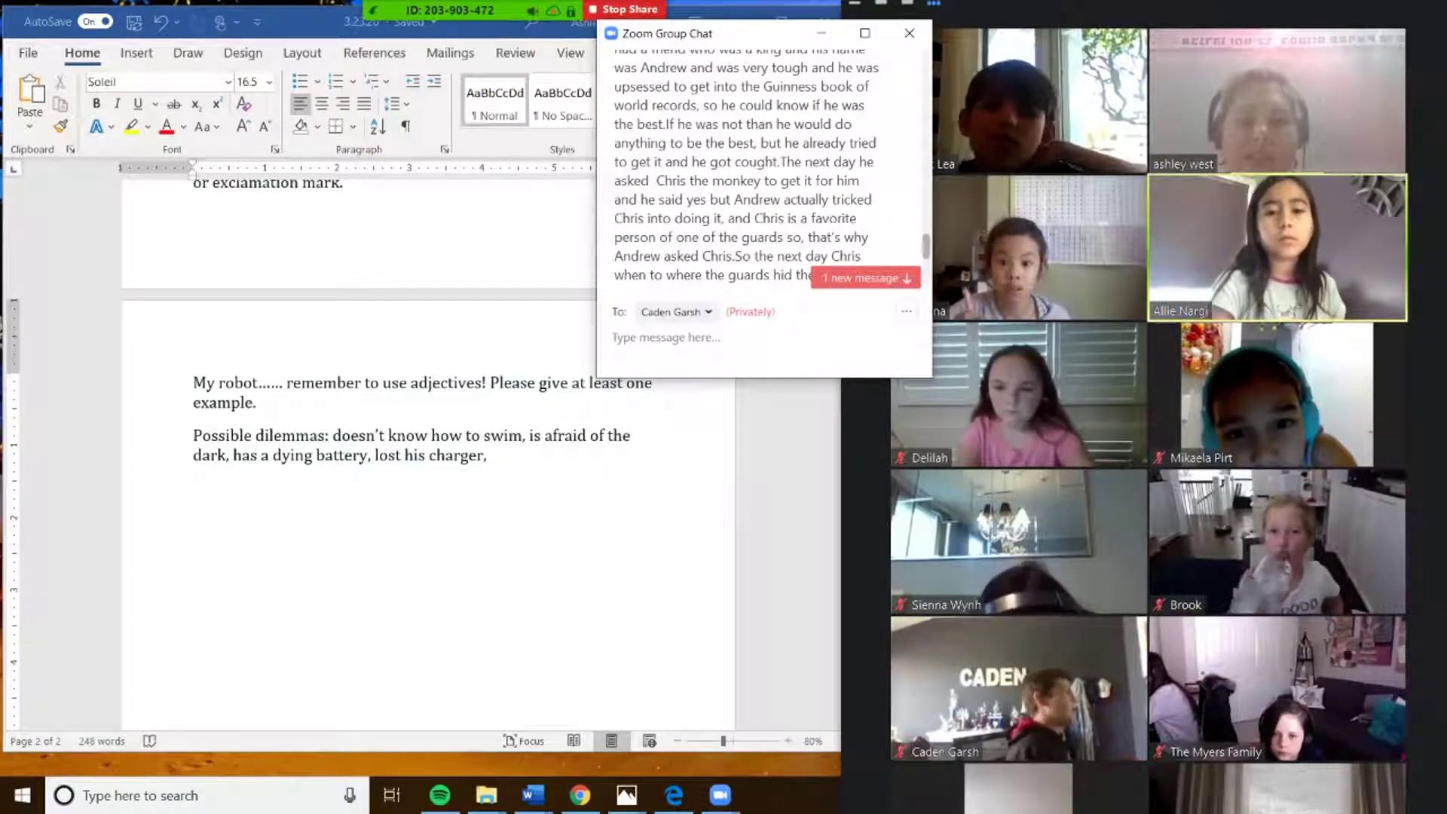
scroll(746, 166, "down", 1)
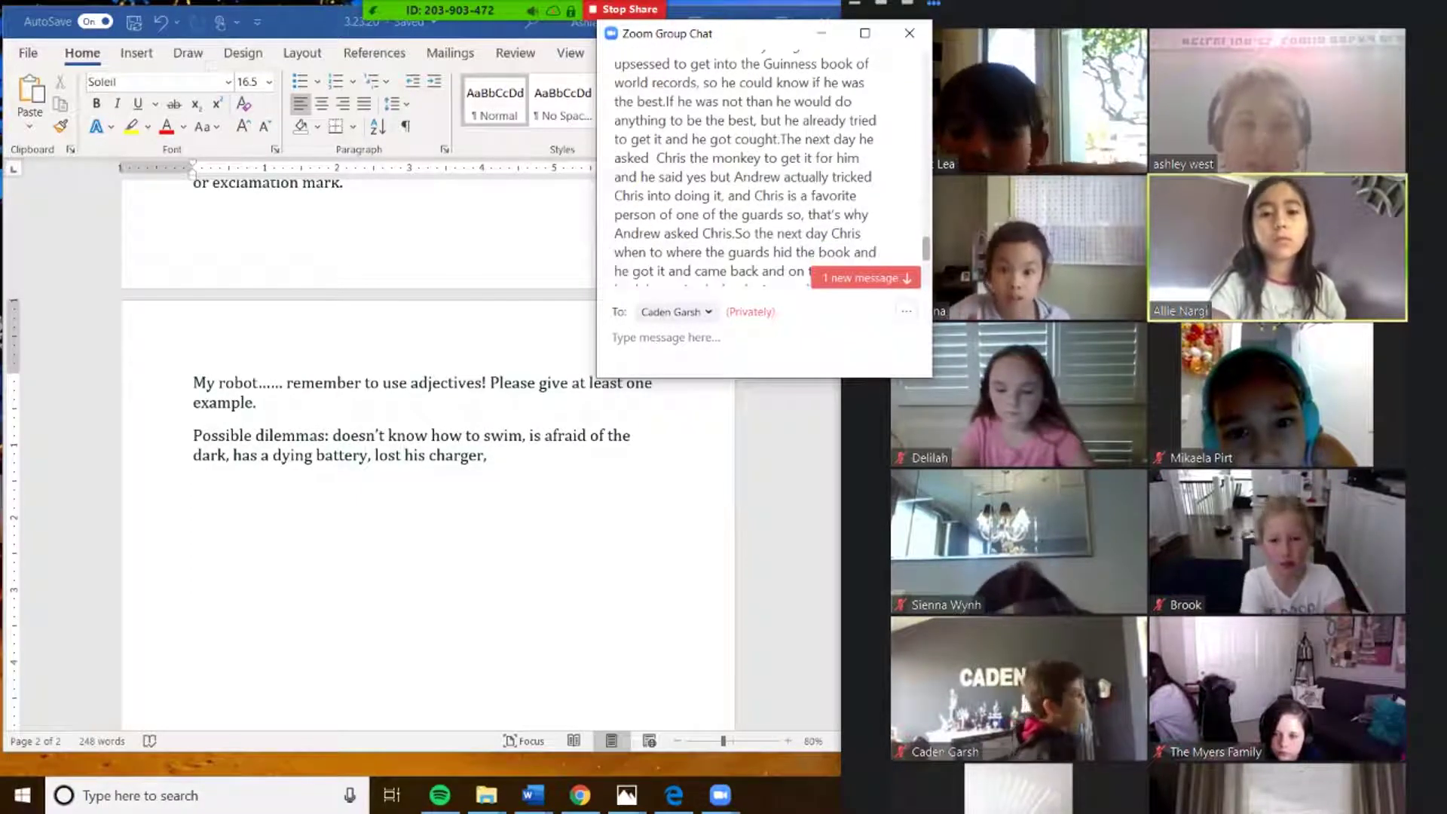
scroll(744, 168, "down", 1)
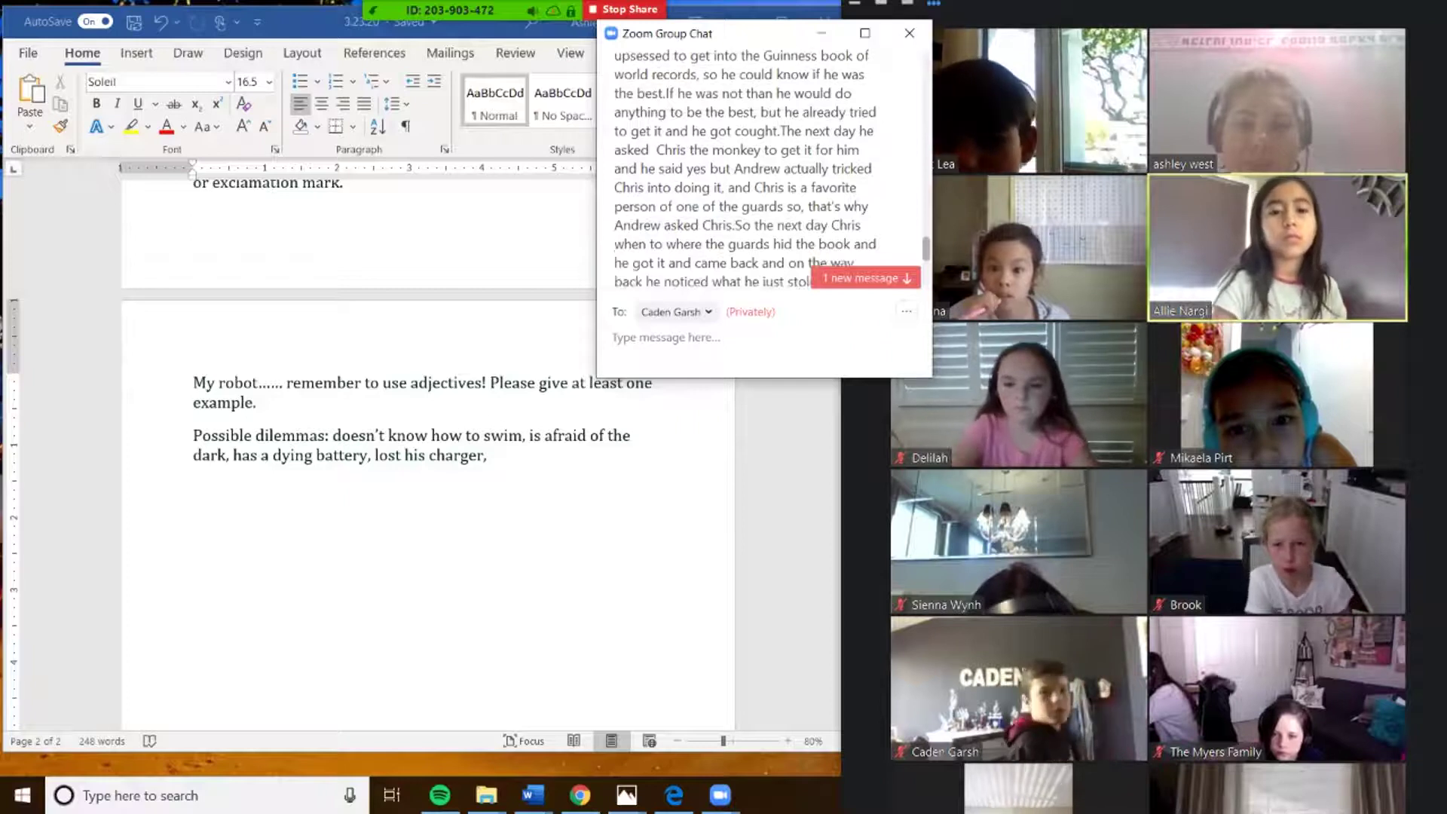
scroll(746, 166, "down", 1)
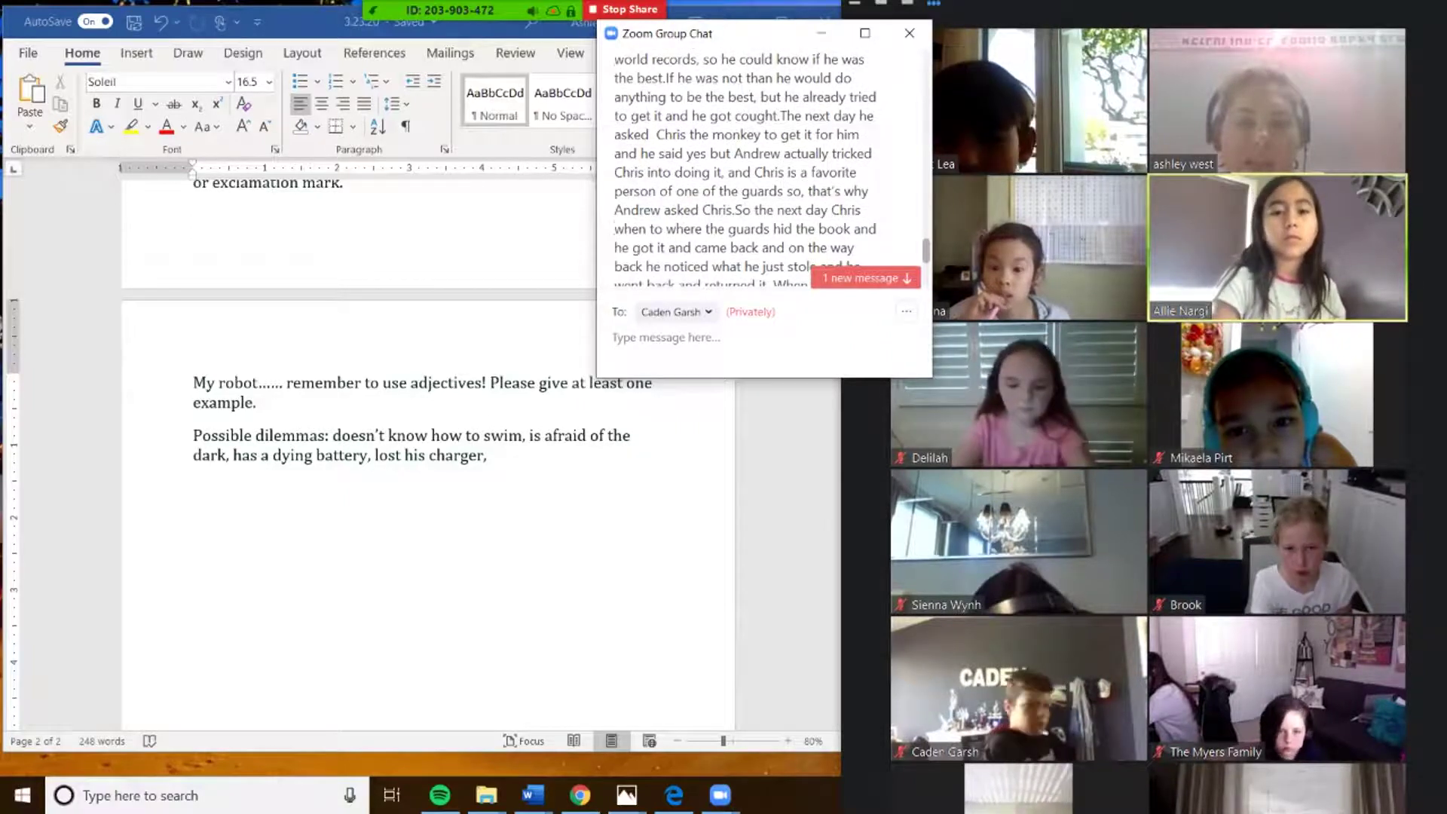
scroll(746, 166, "down", 1)
scroll(745, 165, "down", 2)
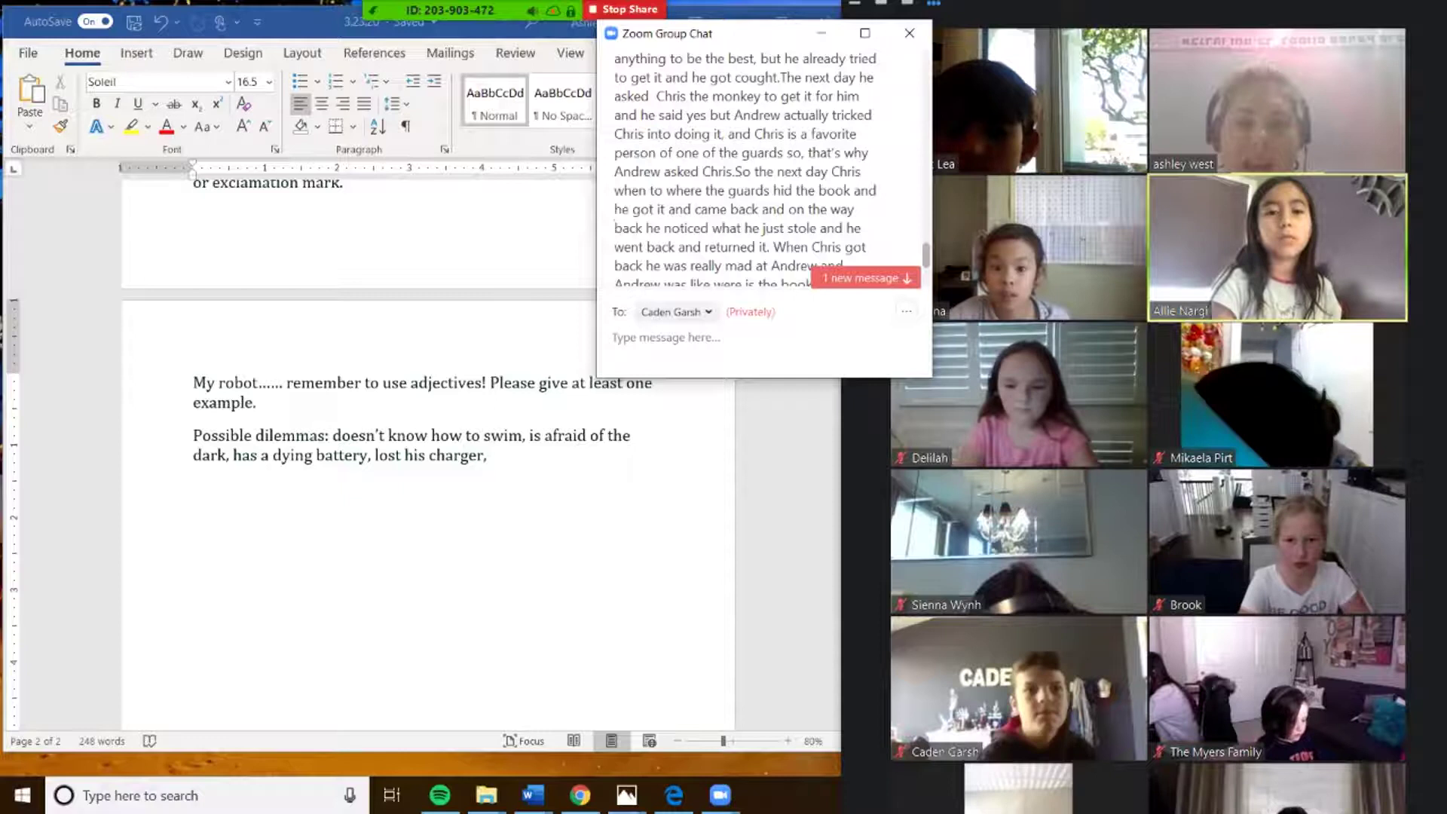
scroll(744, 166, "down", 1)
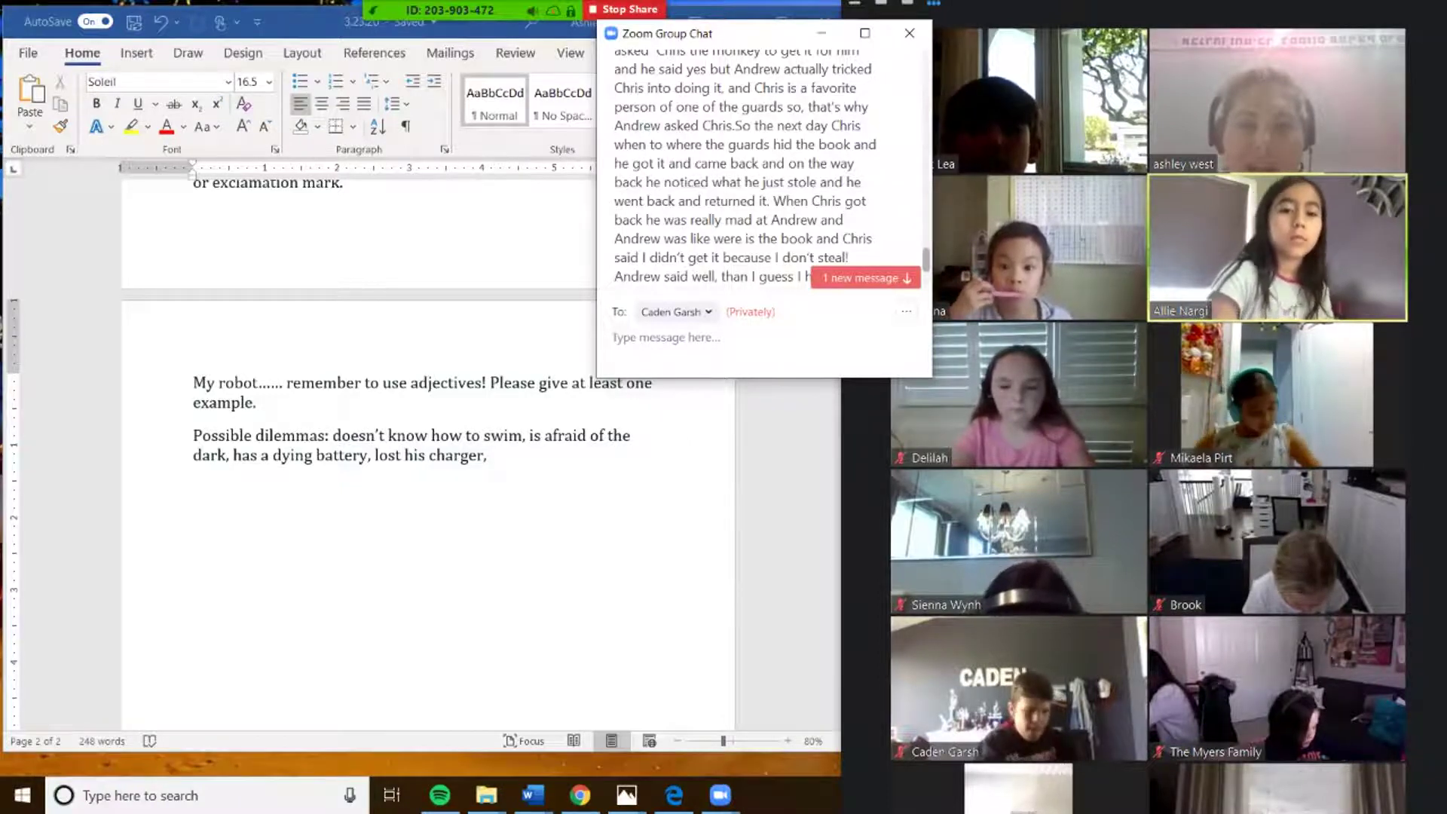
scroll(765, 165, "down", 3)
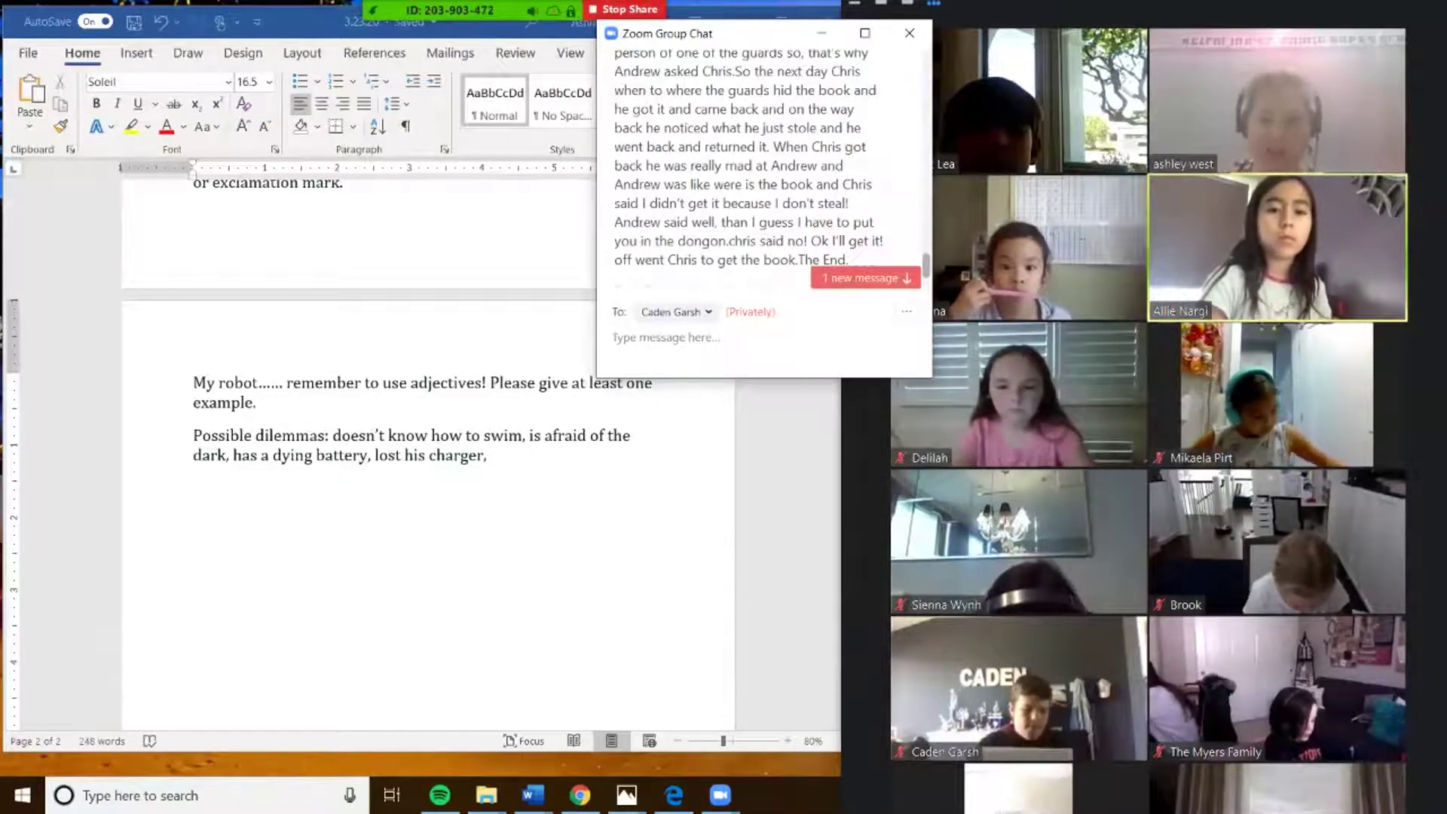
scroll(765, 166, "down", 1)
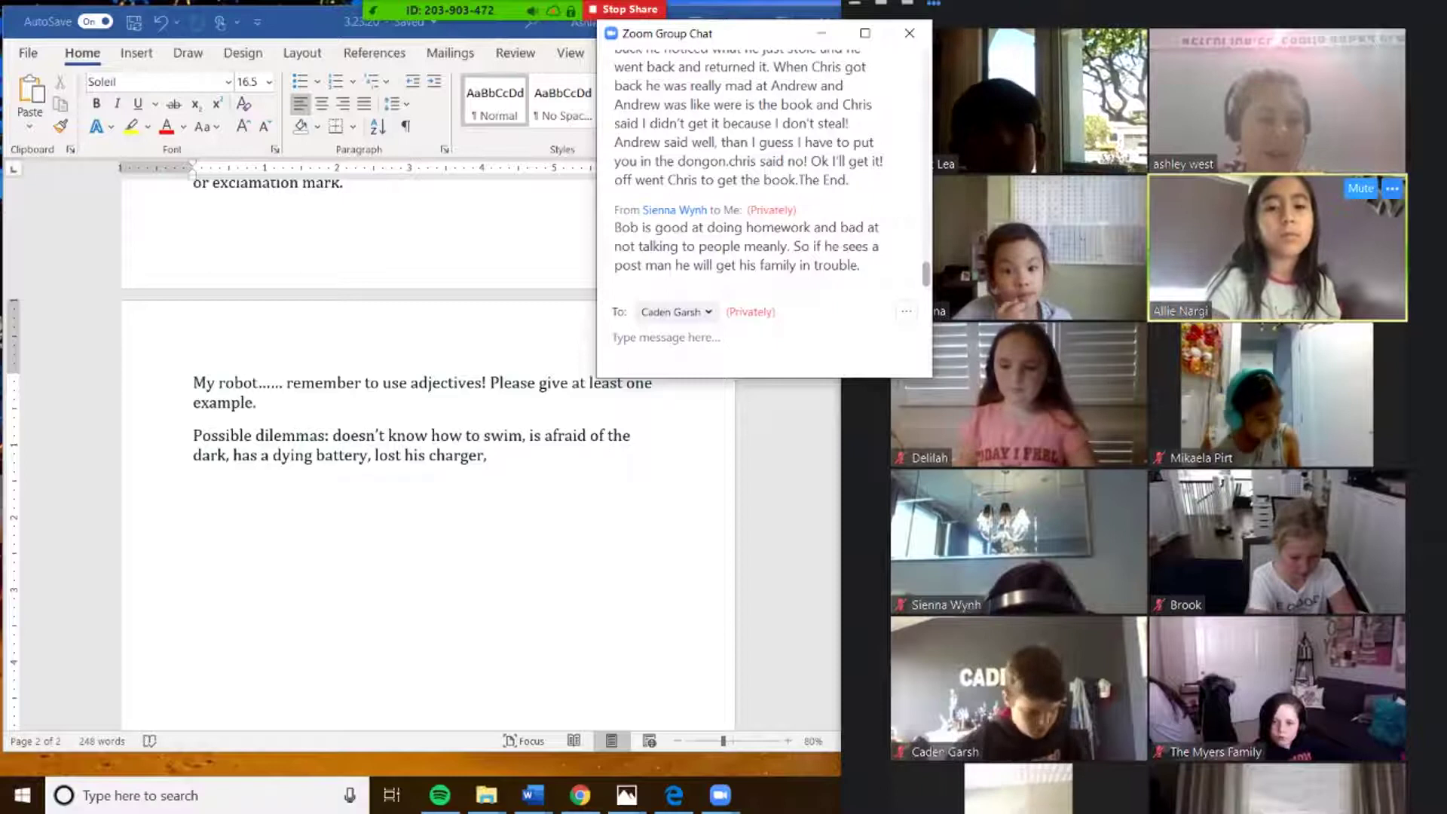
- Mute the student who was speaking and close the Zoom group chat with Alt+H
left_click(1361, 187)
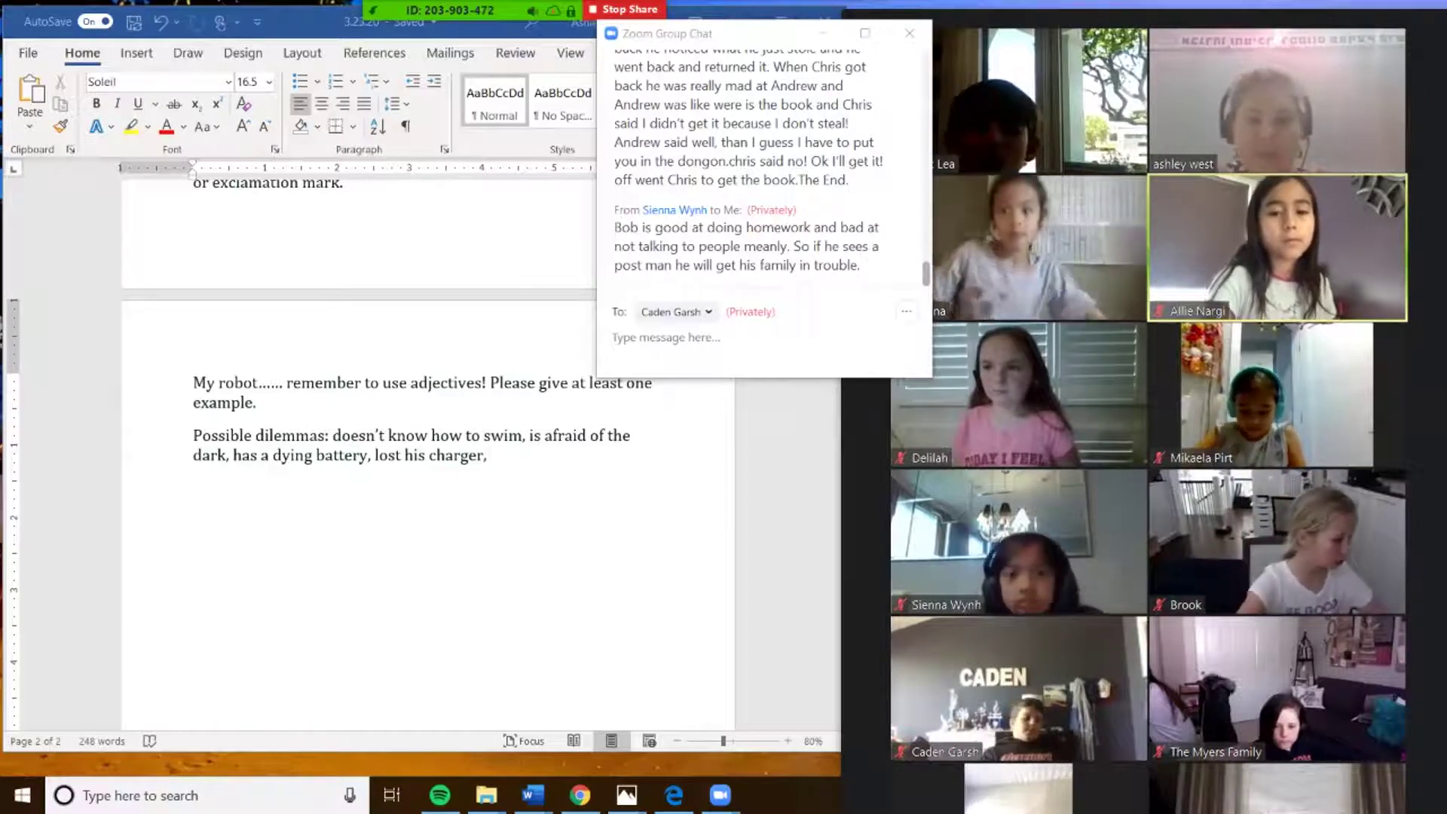
mouse_move(1056, 528)
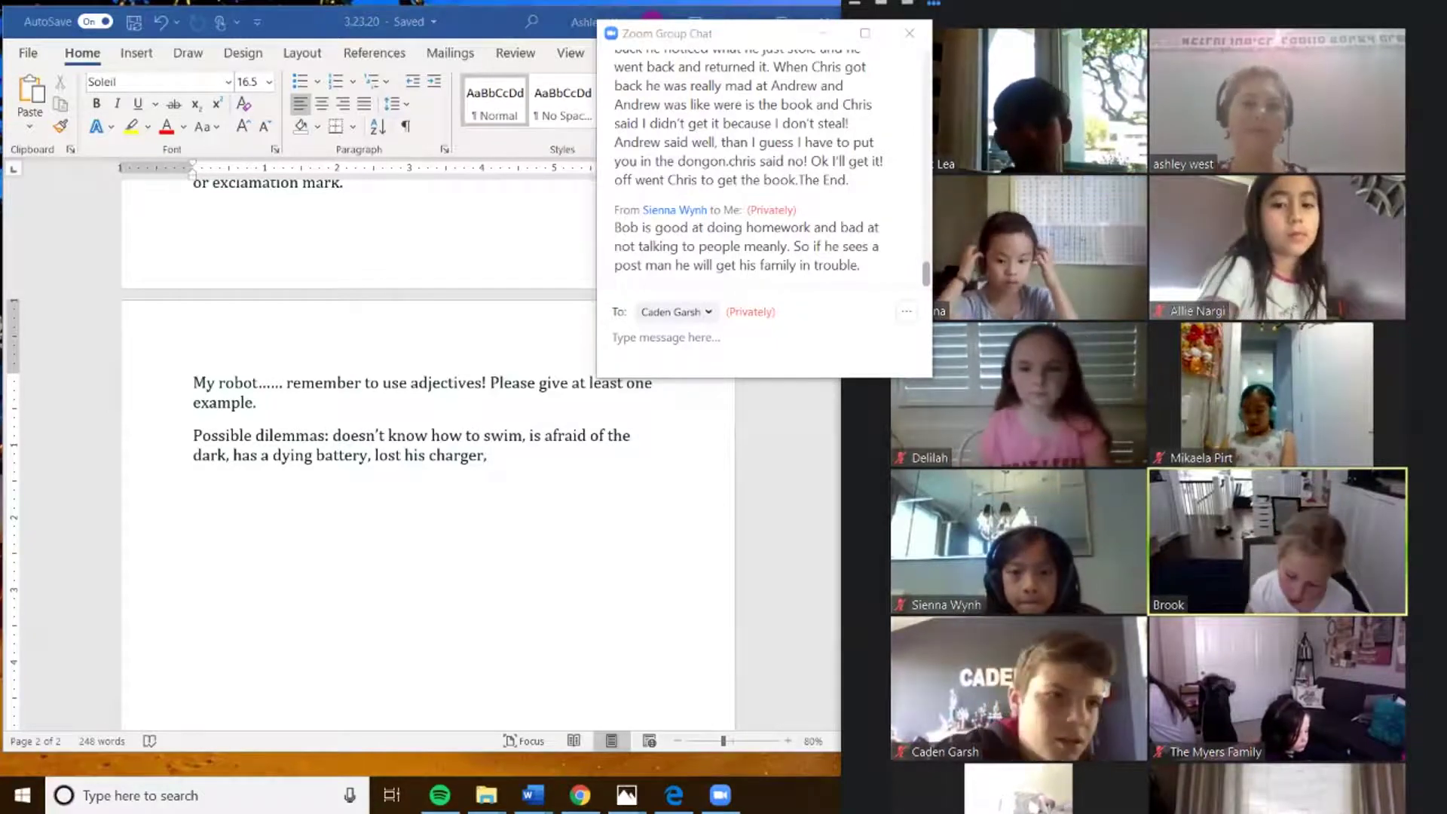
key("alt+h")
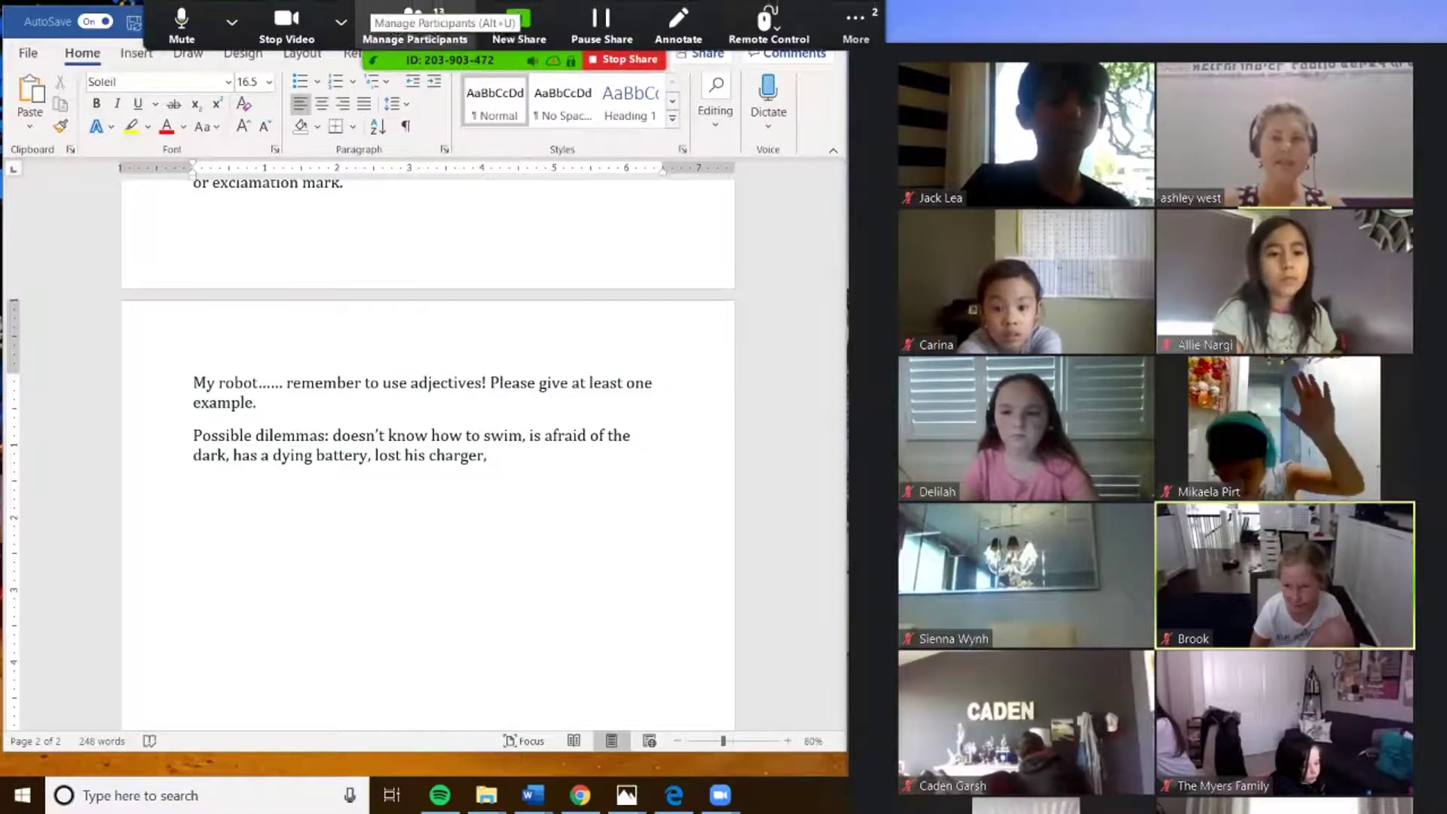
- Reopen the Zoom group chat and ask the next student on the gallery to unmute
left_click(856, 26)
left_click(870, 68)
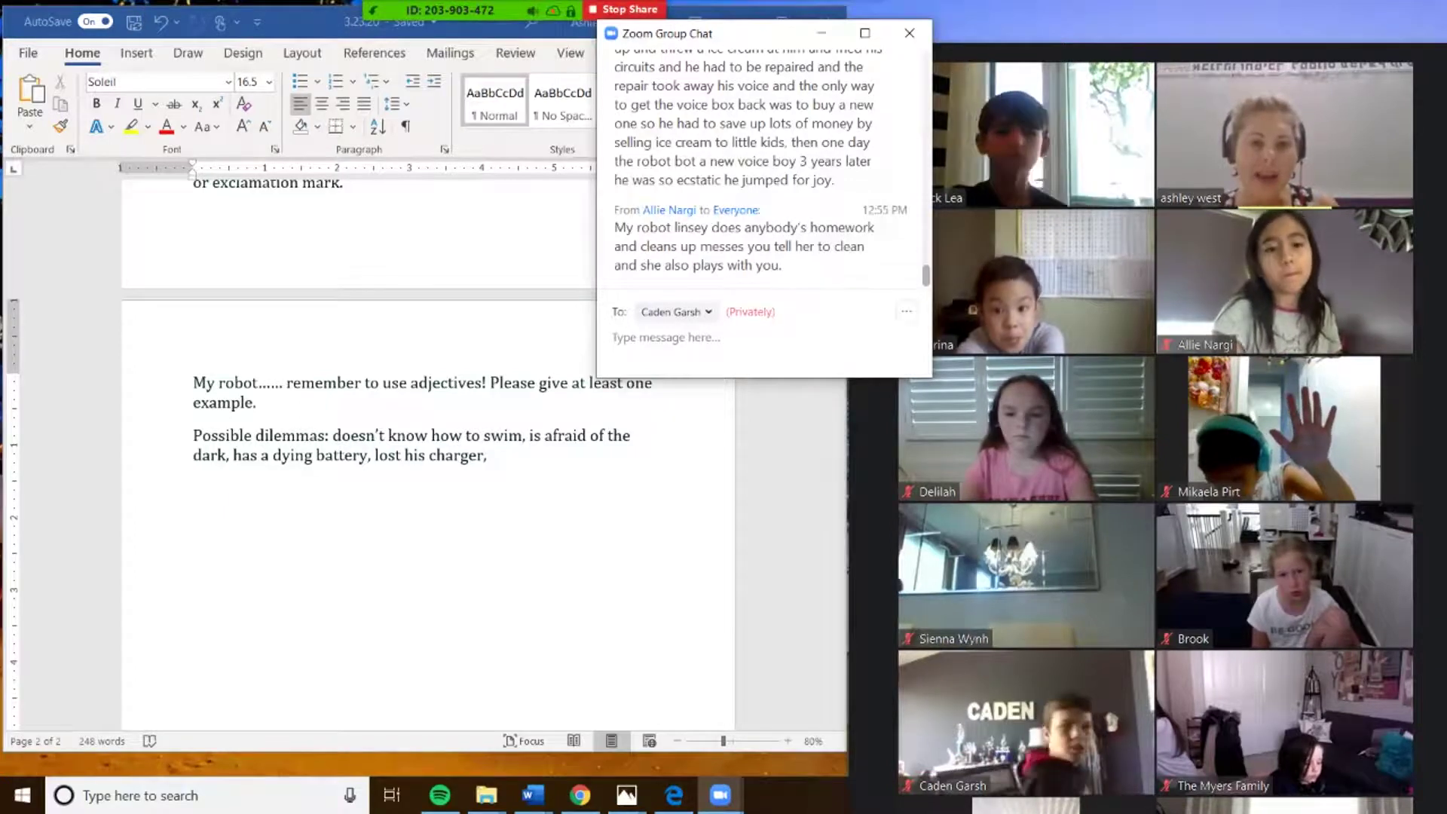
scroll(761, 166, "up", 3)
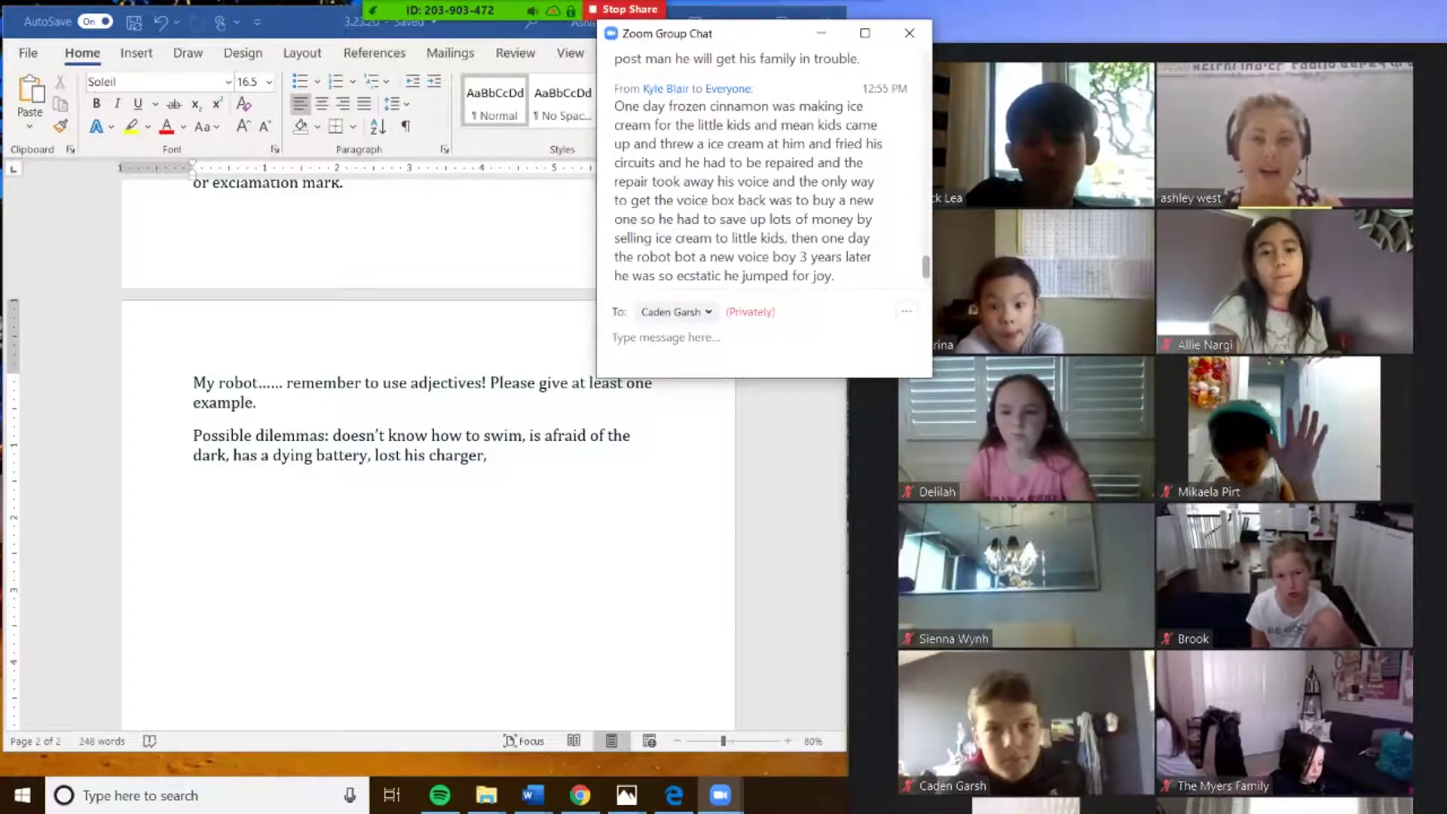
scroll(761, 166, "down", 1)
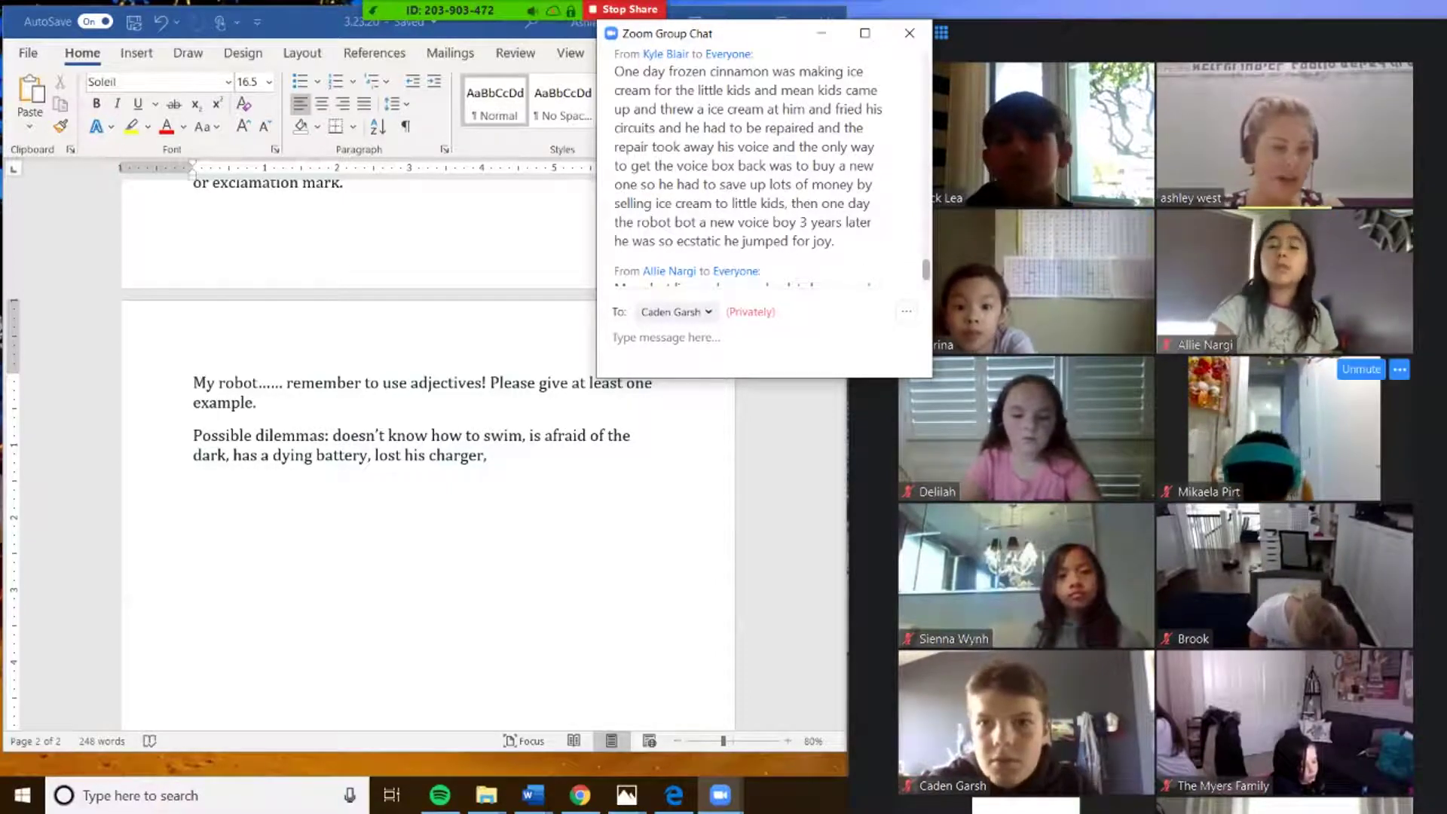
left_click(1360, 369)
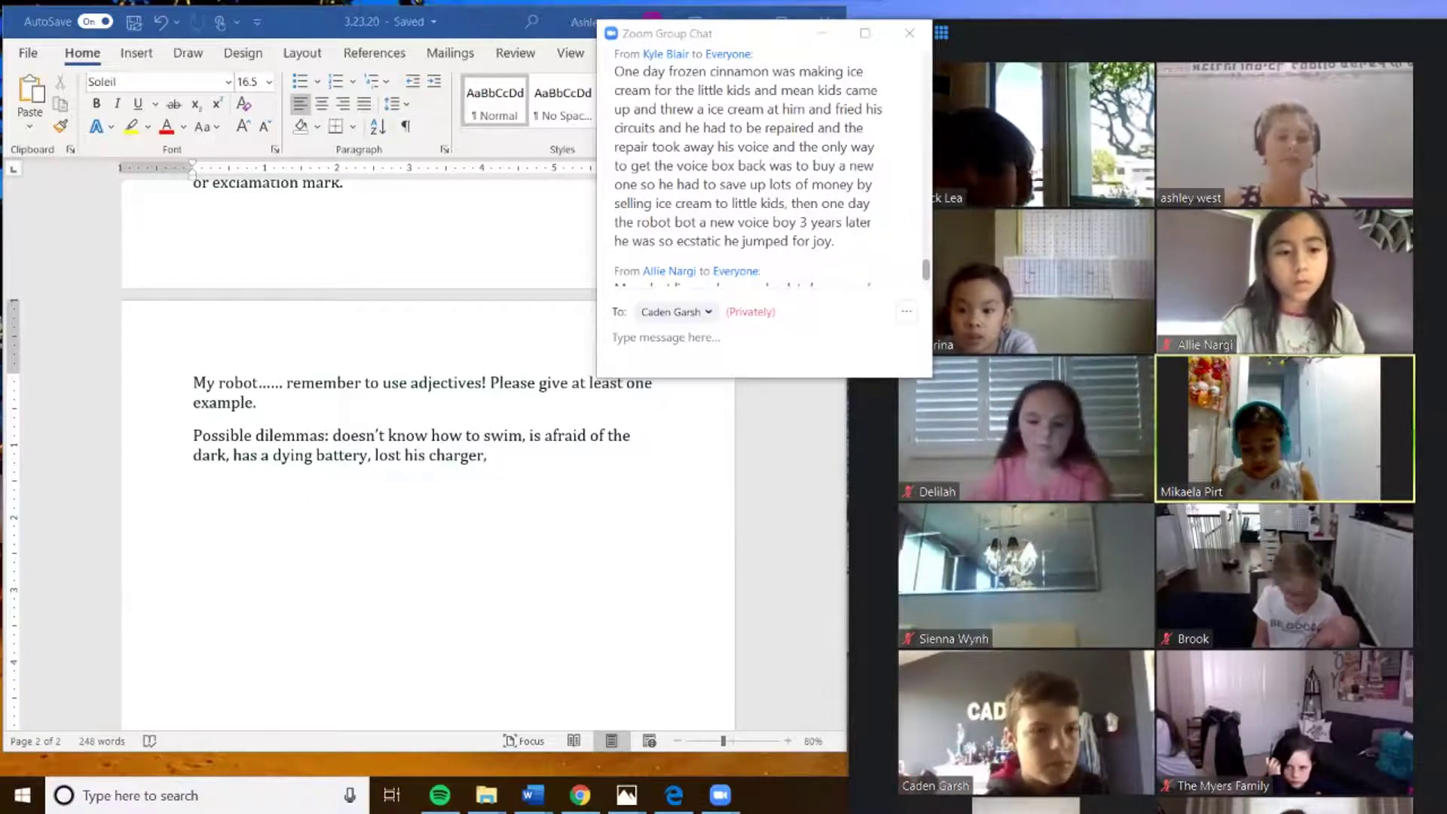
- Drag the group chat to the lower left over the lesson and shift the gallery left
mouse_move(1379, 301)
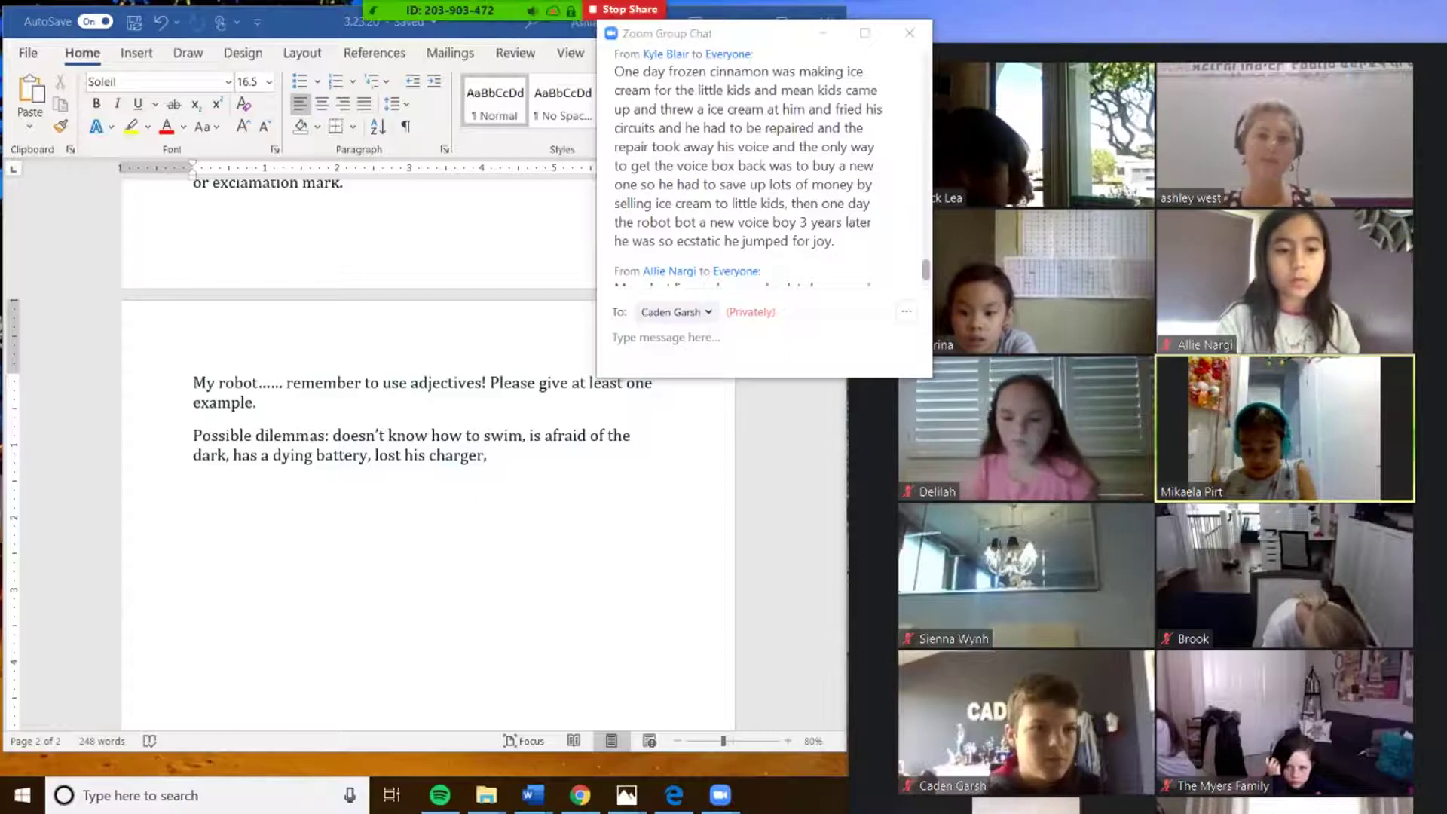
left_click_drag(776, 37, 313, 484)
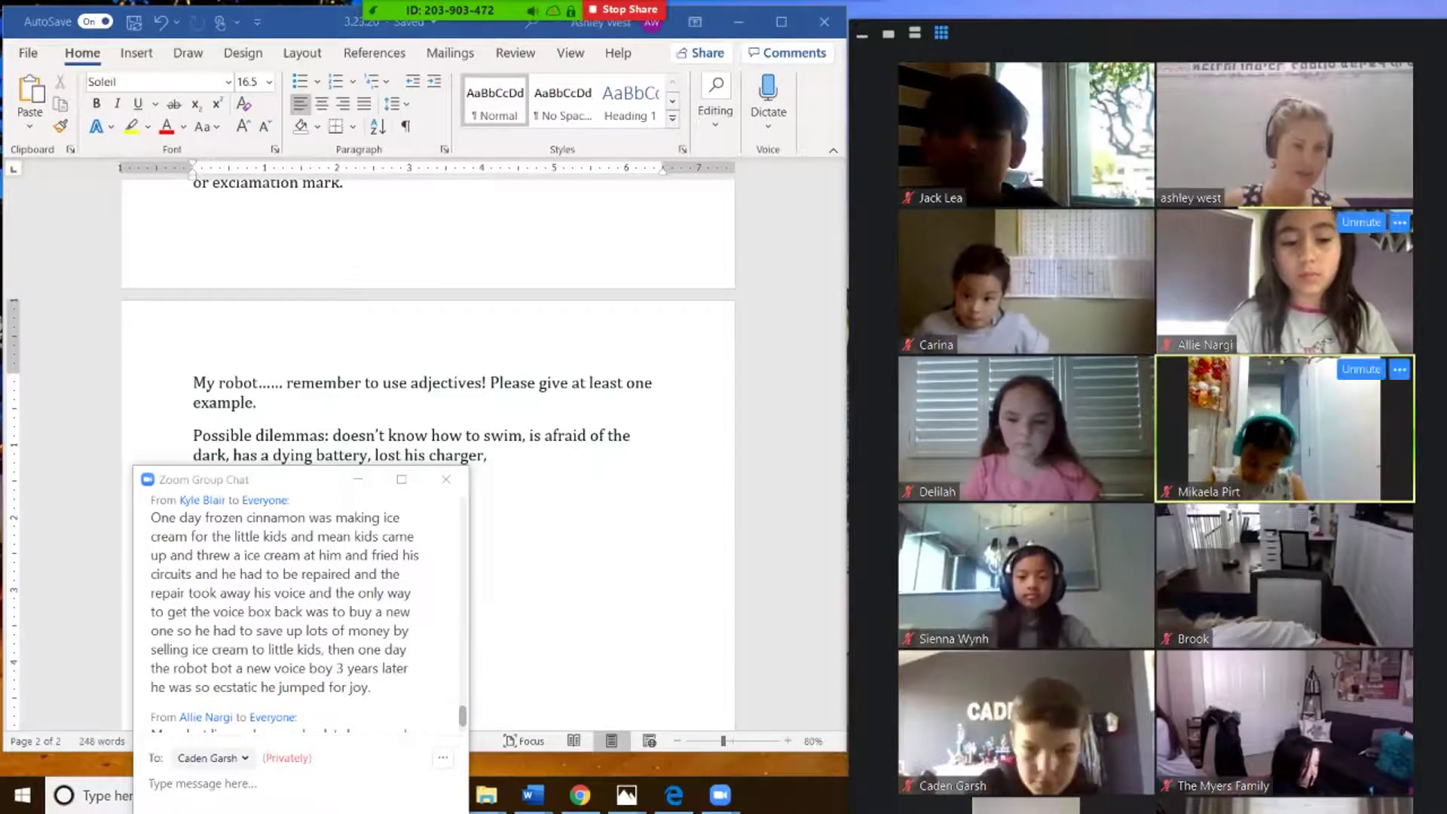
left_click_drag(1409, 246, 1332, 219)
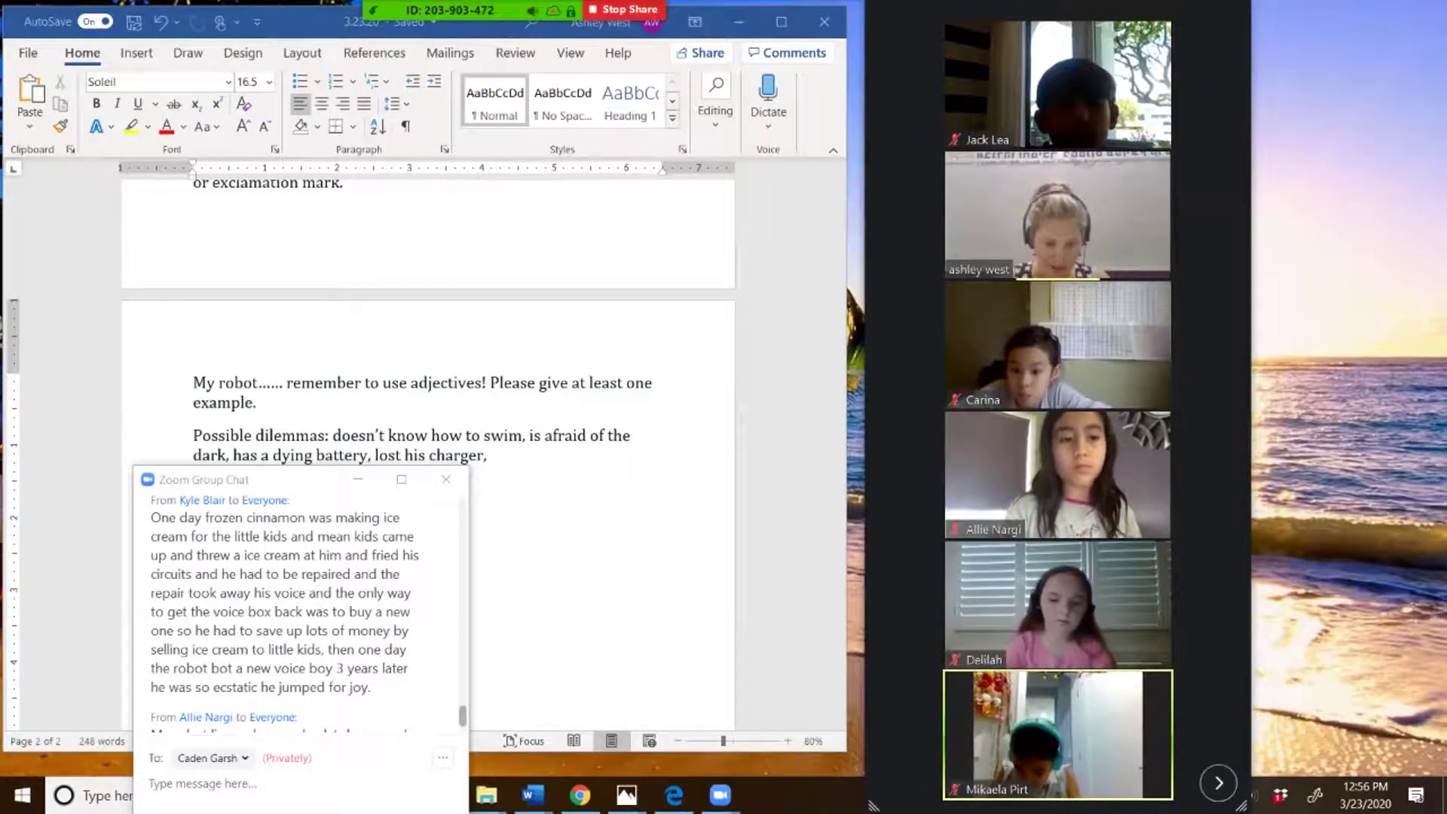
- Page the participant gallery forward, back, and forward again to show the second page
left_click(1219, 783)
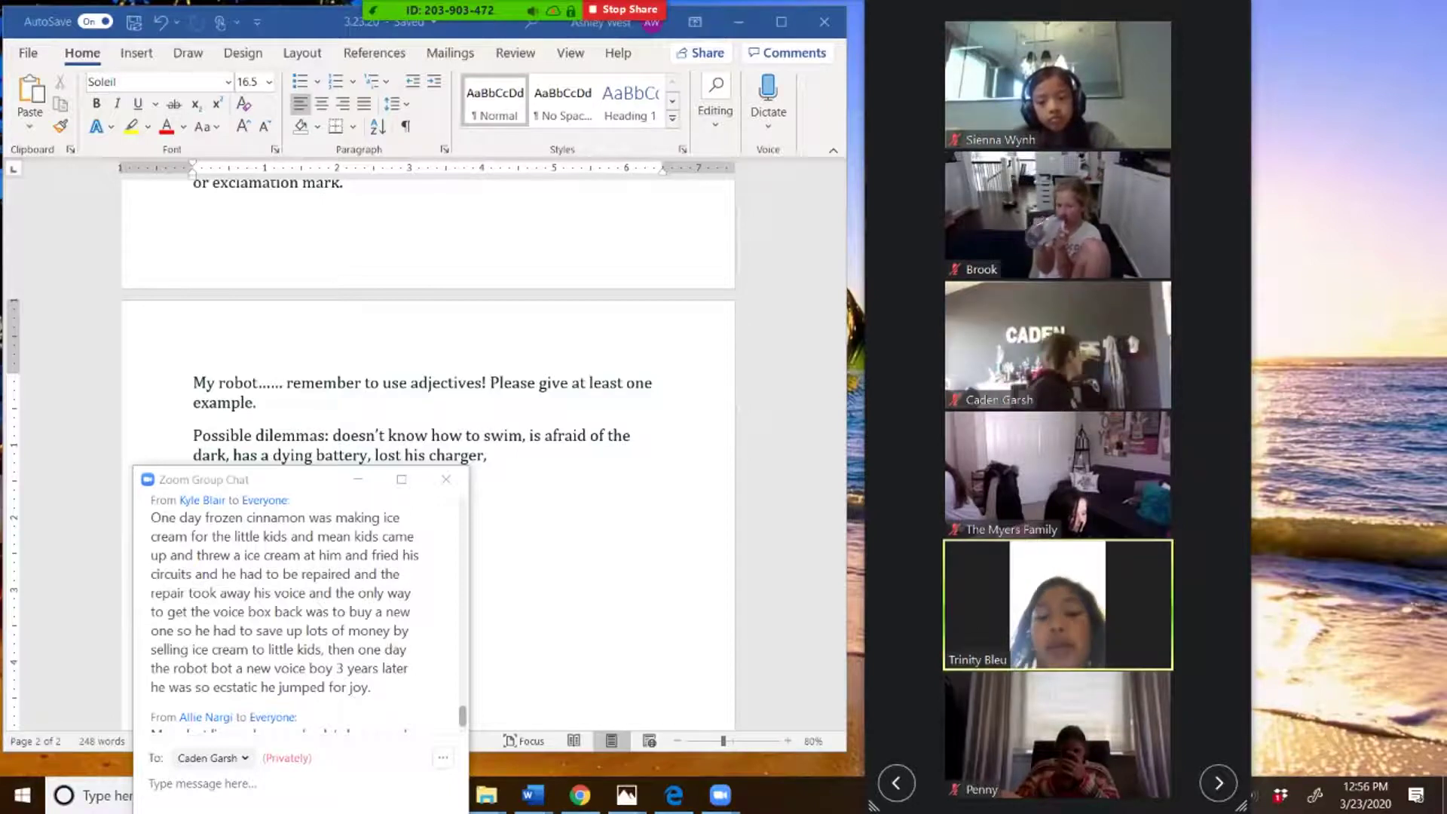
left_click(896, 783)
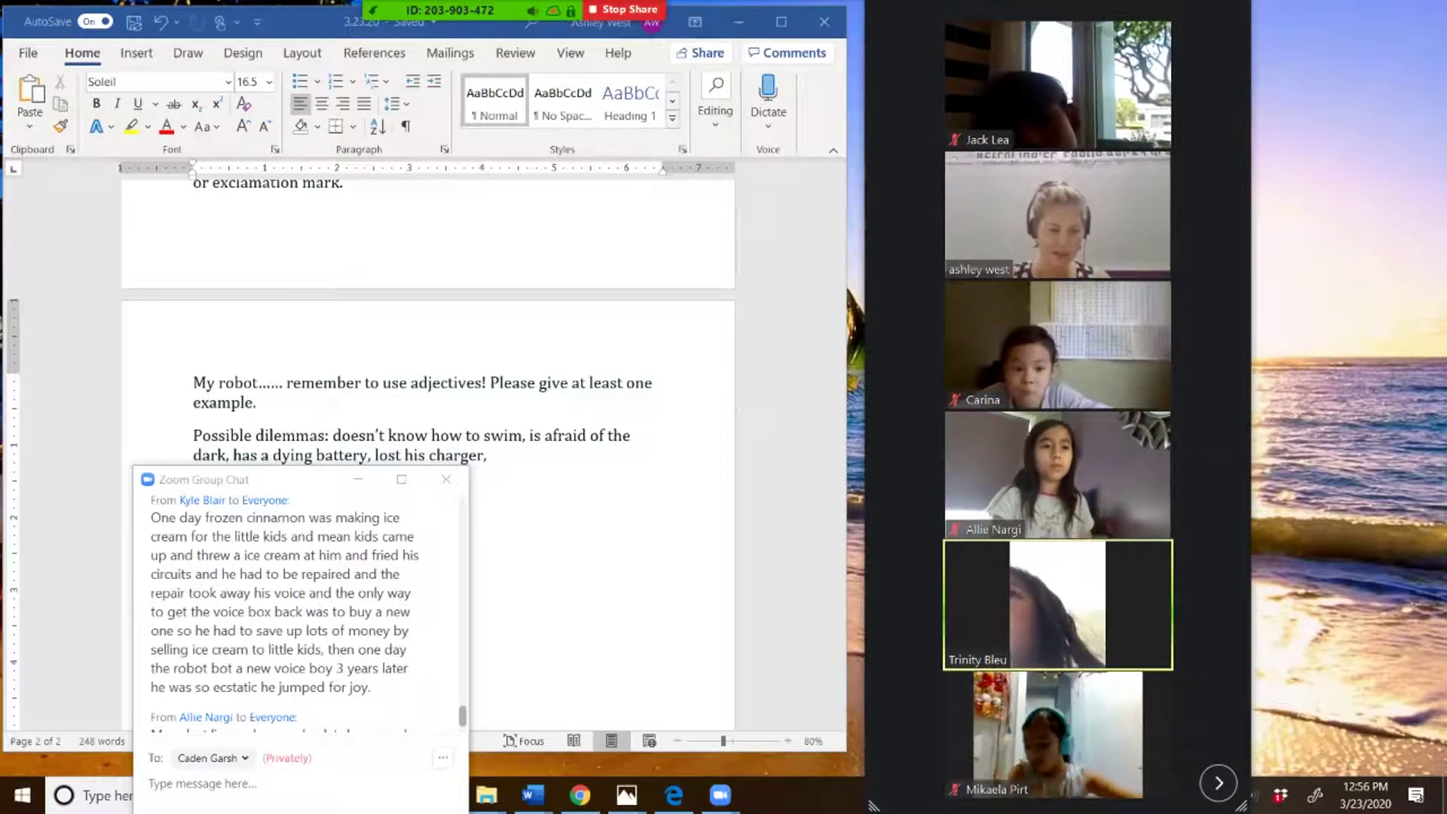
left_click(1219, 782)
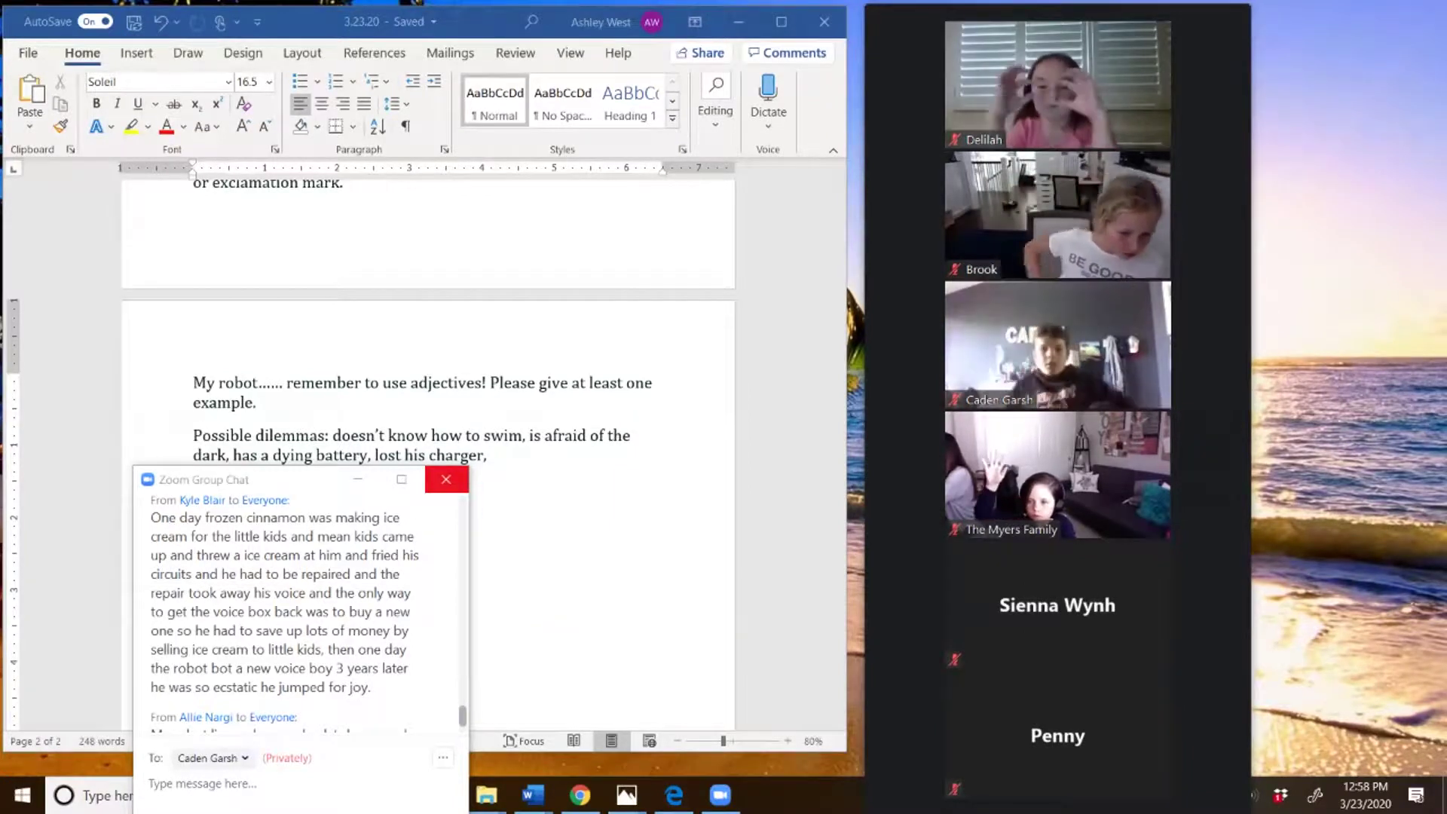
- Close the Zoom group chat window with Alt+H
key("alt+h")
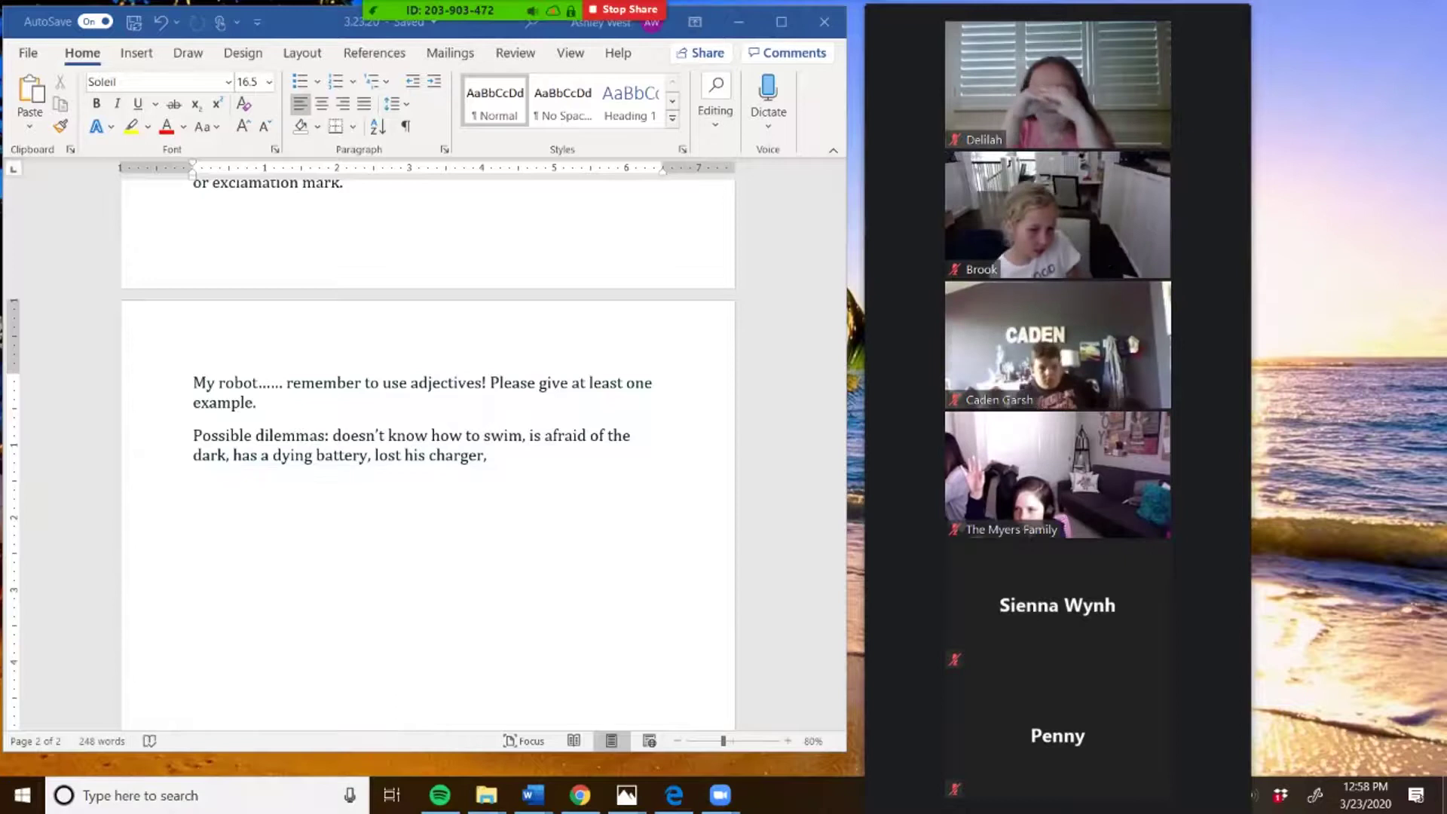
mouse_move(1093, 475)
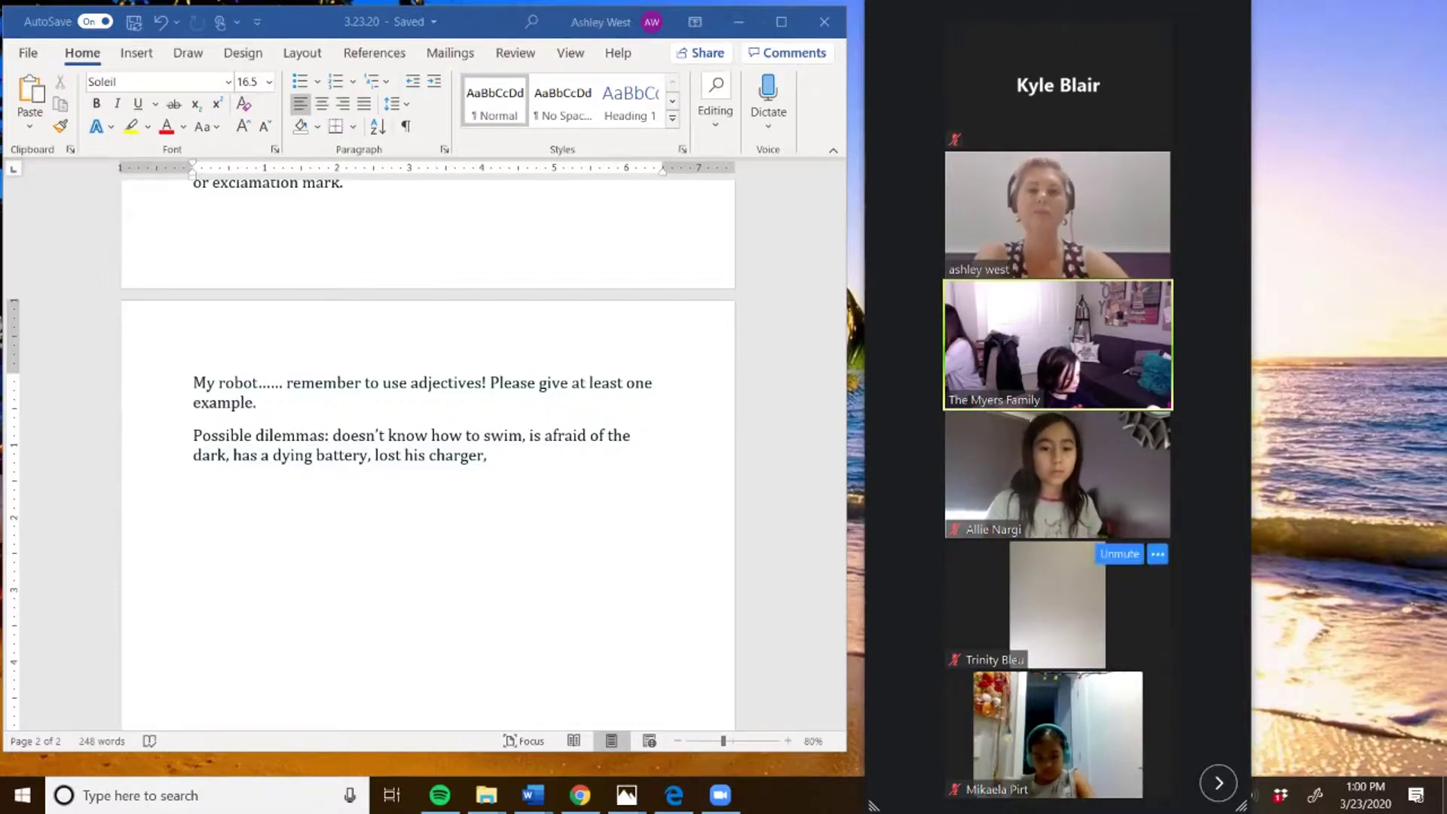
- Page forward twice through the participant video gallery, muting one participant's microphone in between
mouse_move(519, 16)
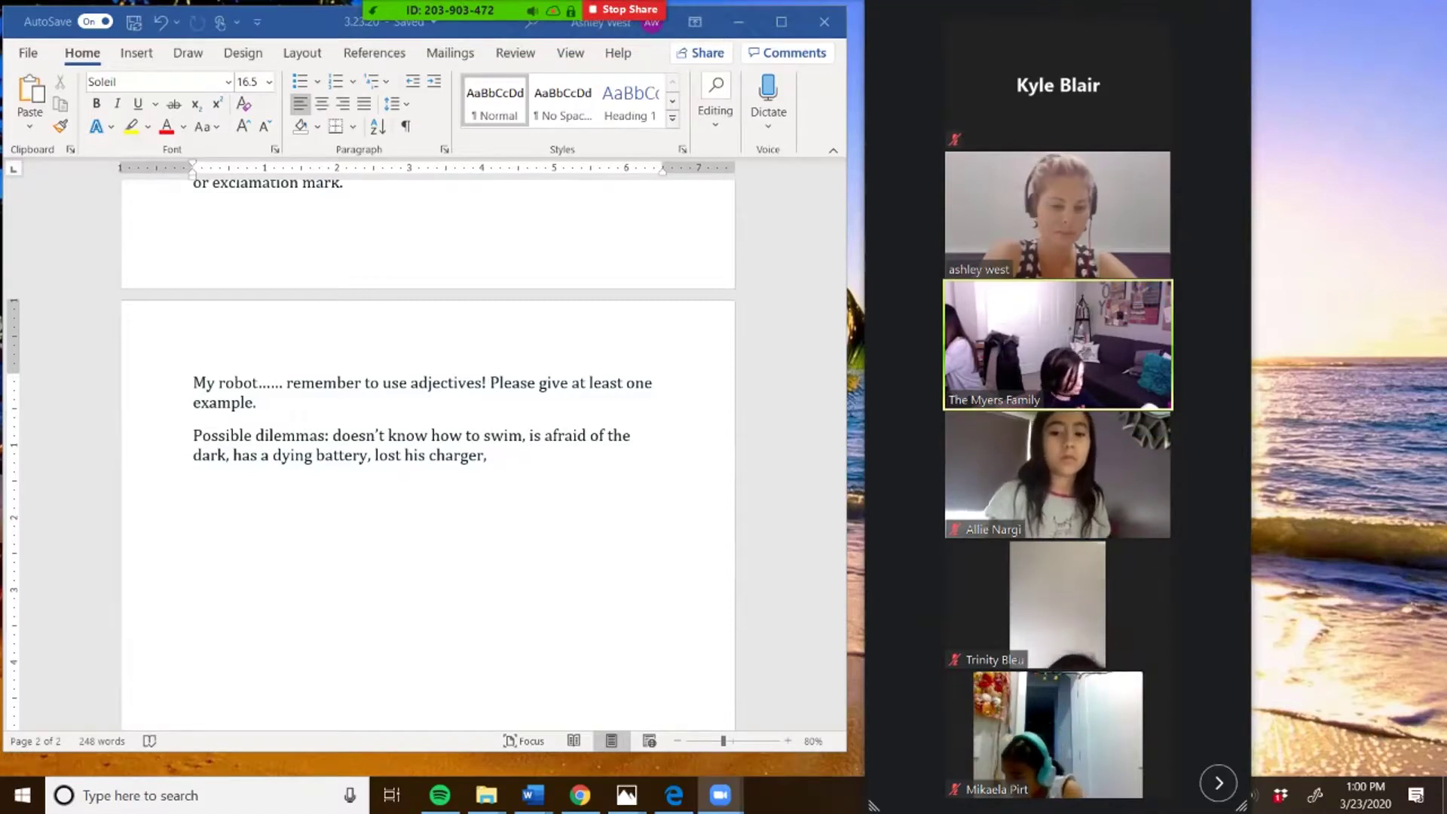
left_click(1218, 782)
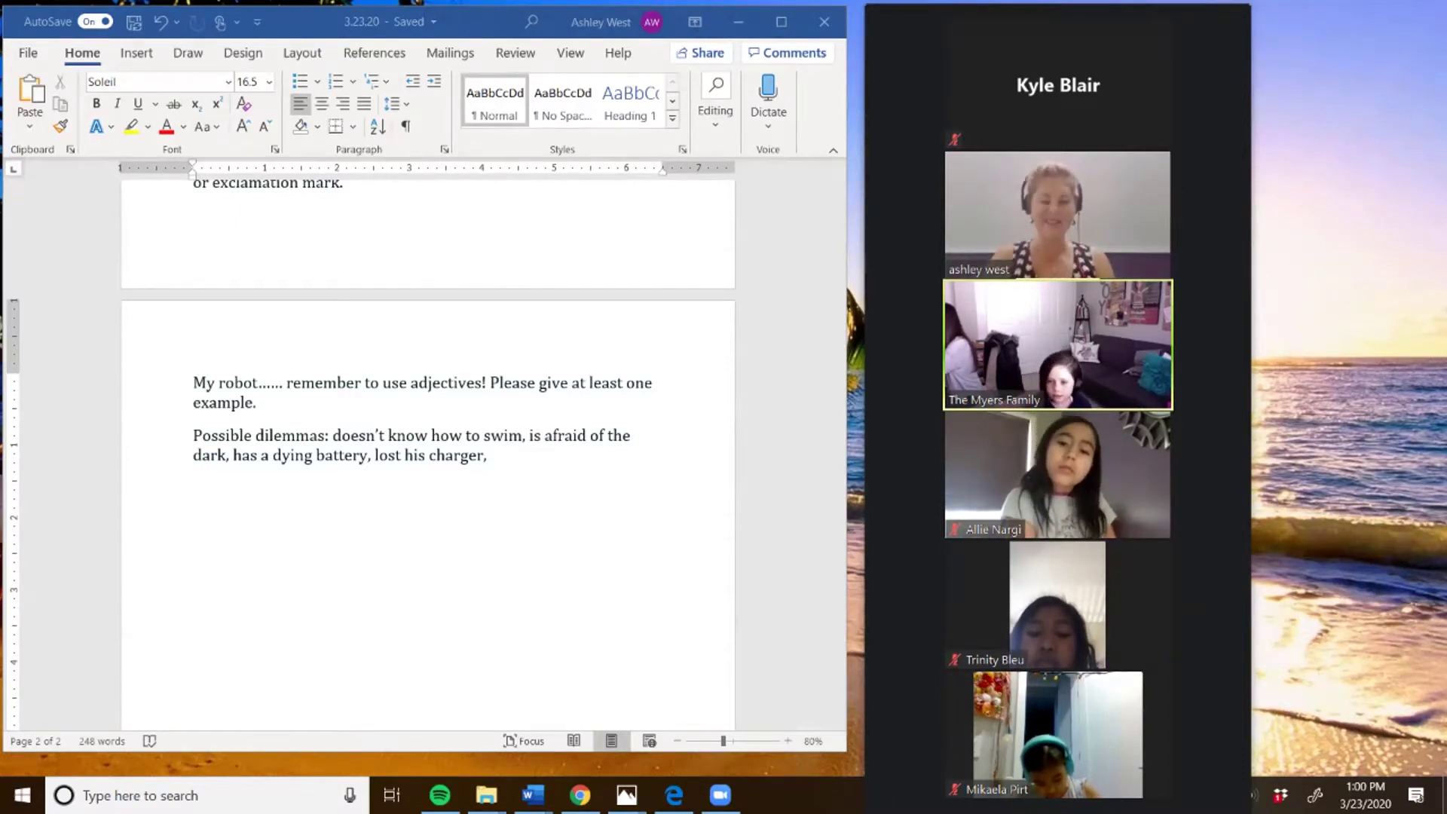
mouse_move(1057, 596)
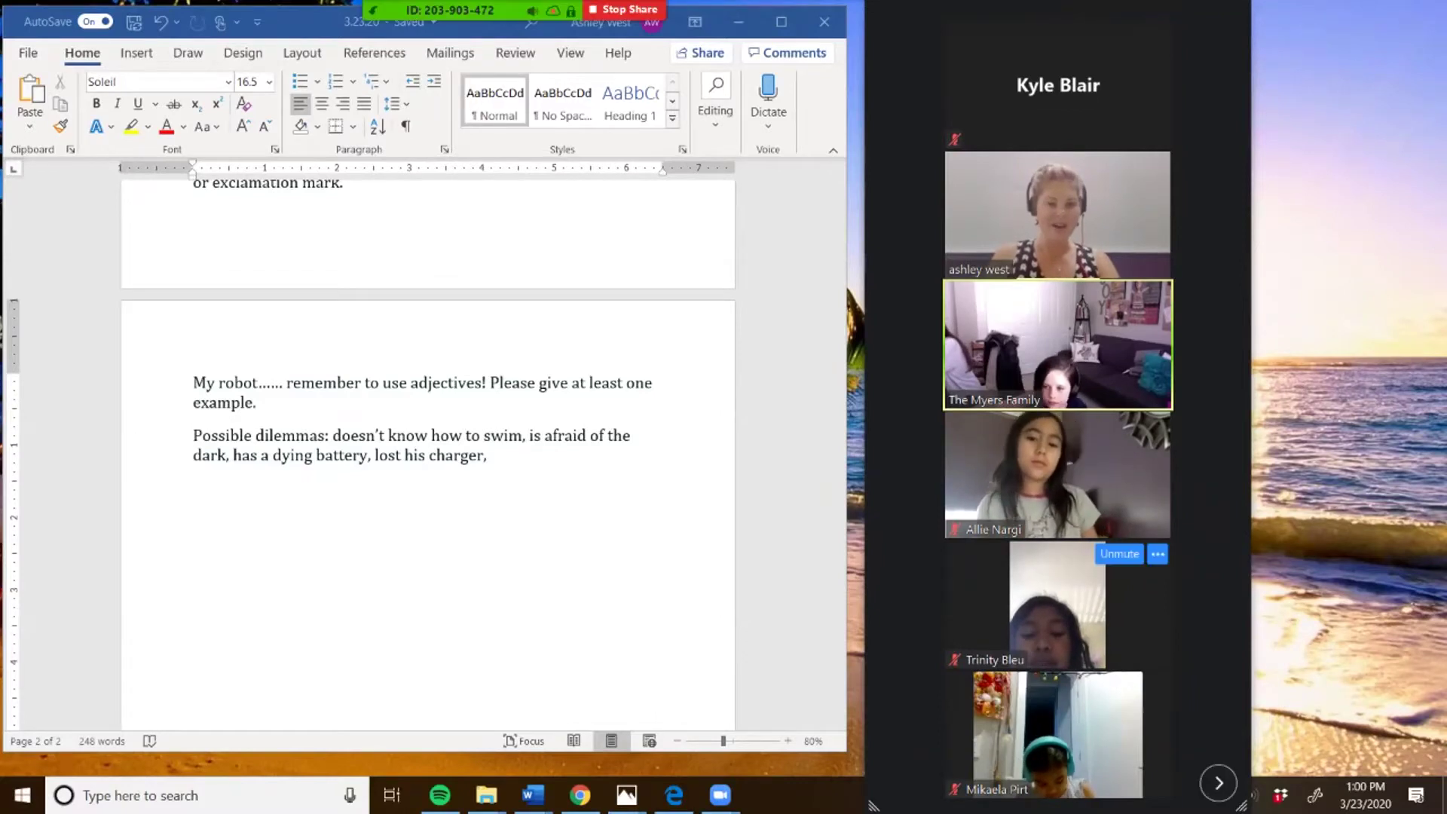
left_click(1120, 294)
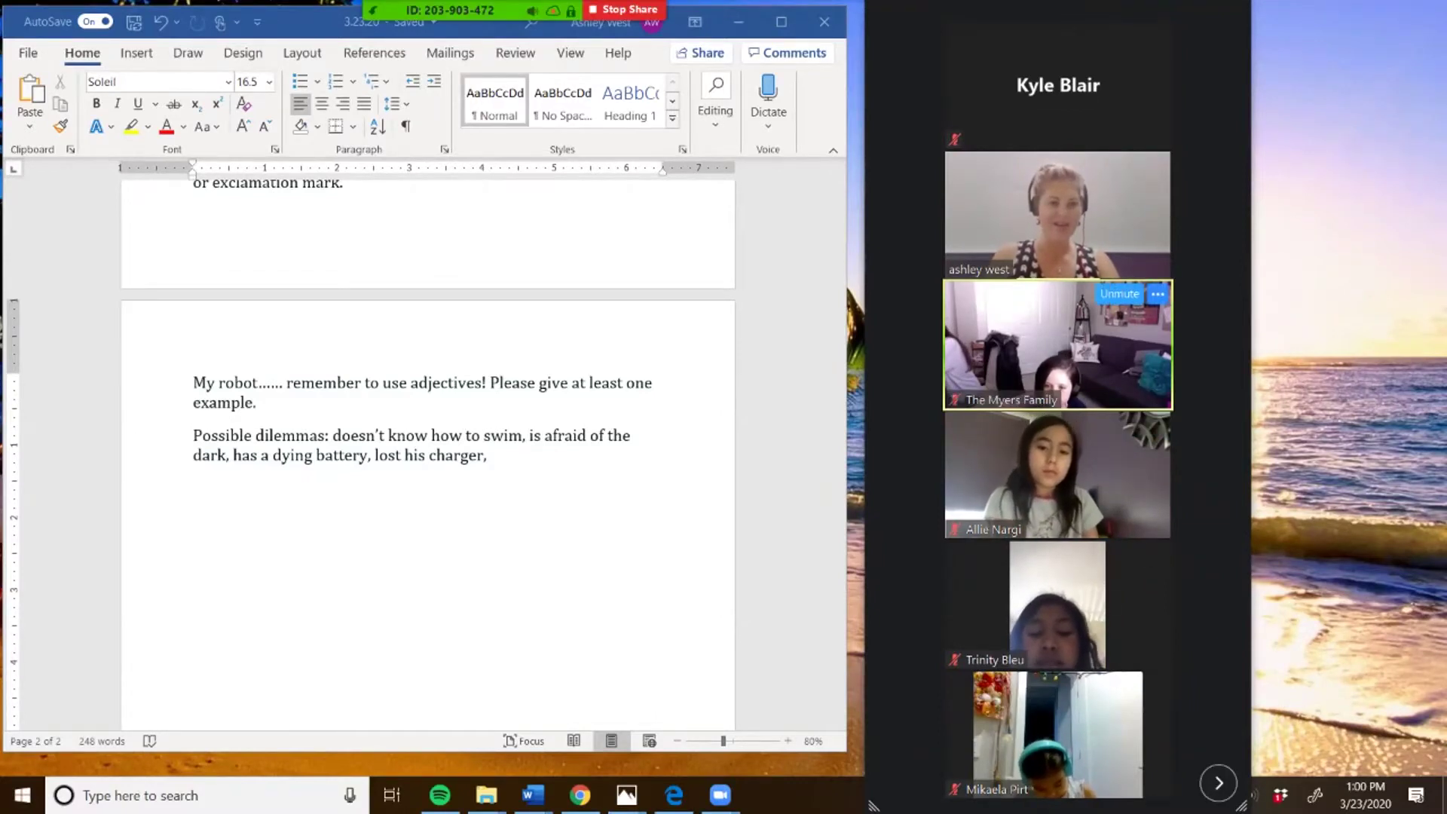
left_click(1219, 782)
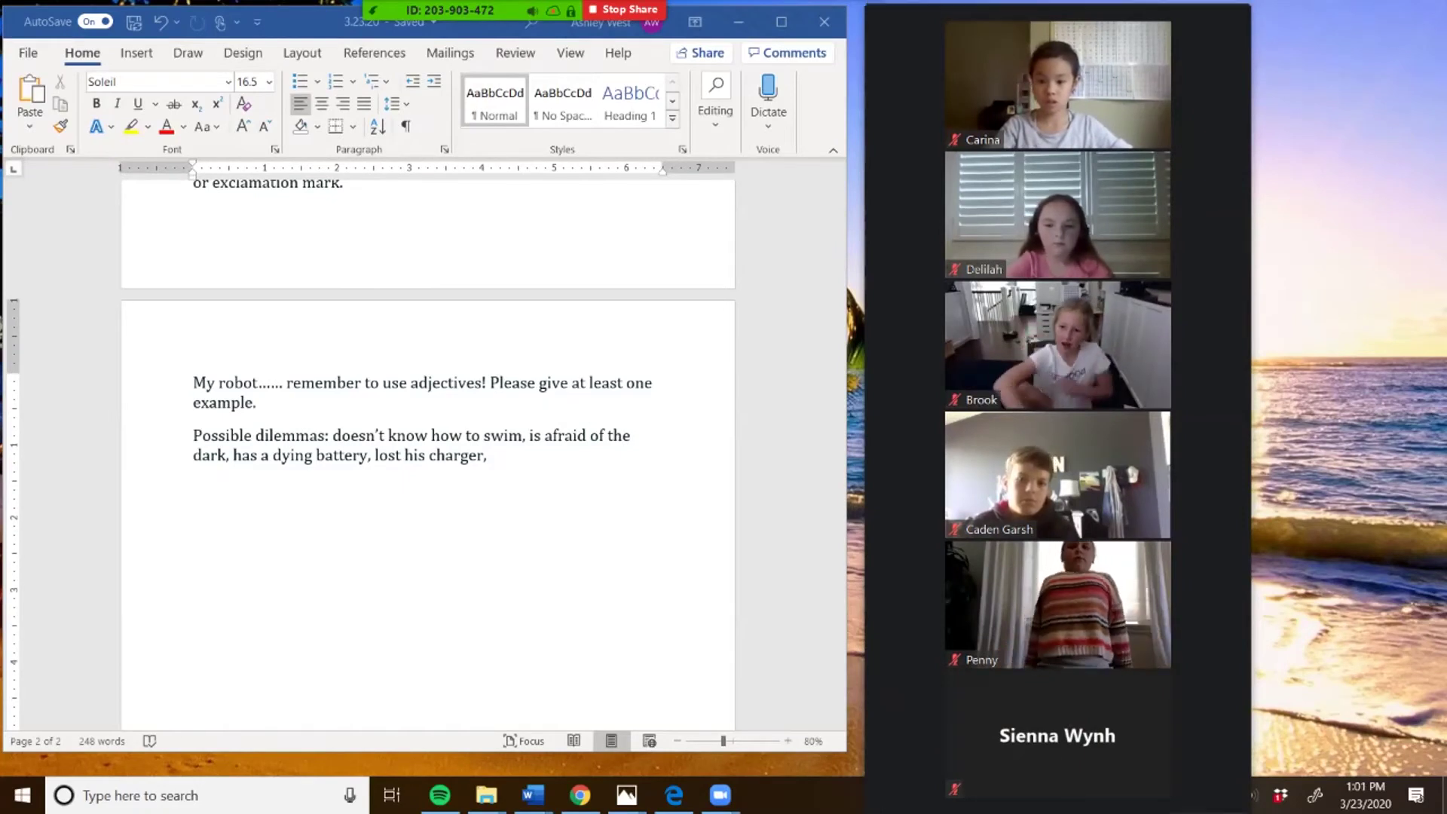
- Open Zoom's More menu on the floating meeting toolbar
left_click(855, 26)
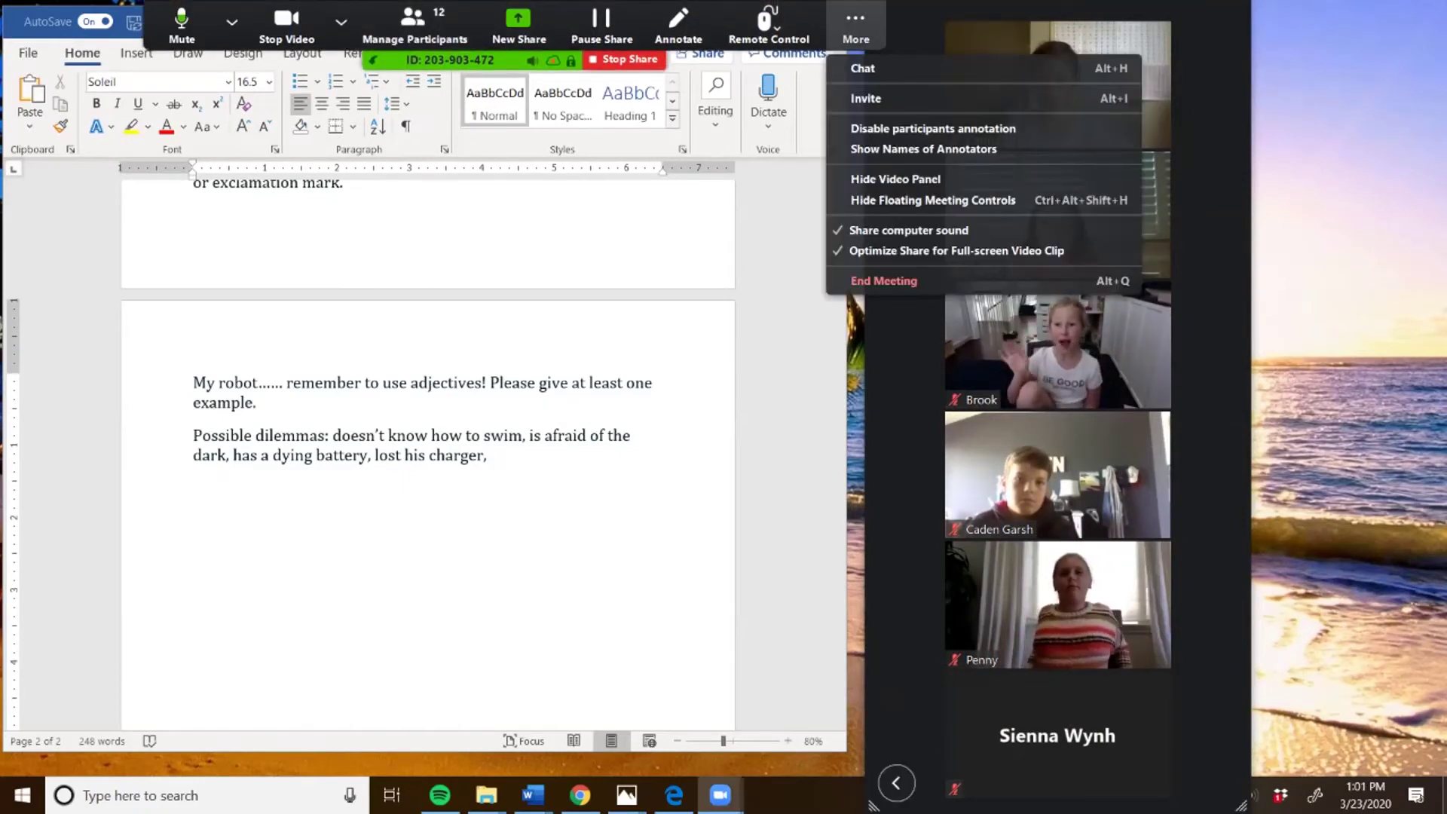